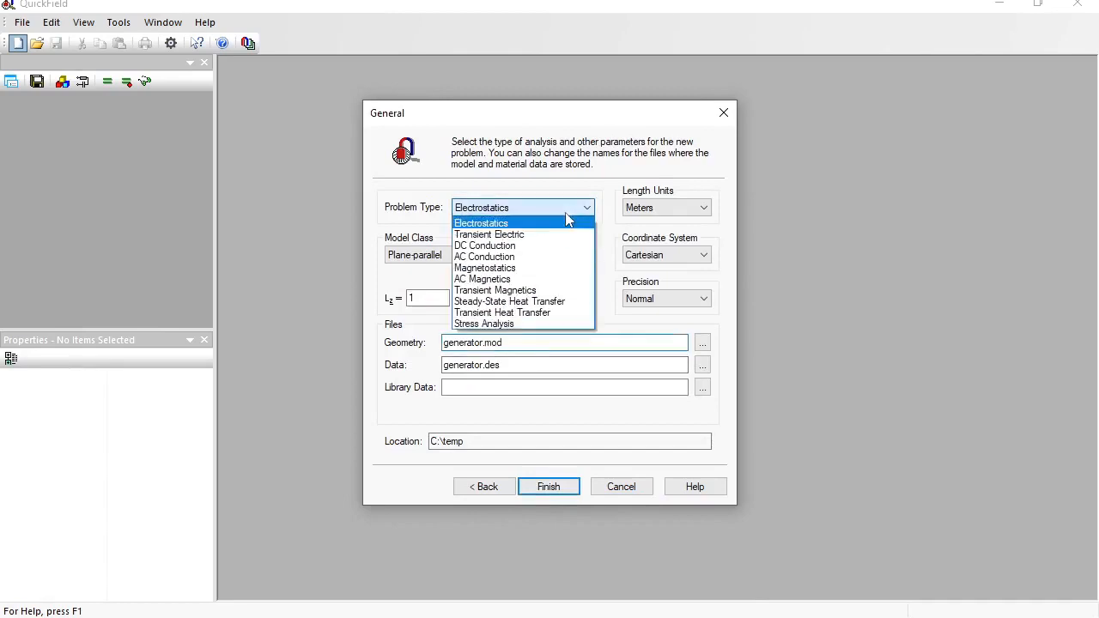
- Create the generator problem as plane-parallel magnetostatics in millimetres with L_z depth of 50 mm
left_click(539, 268)
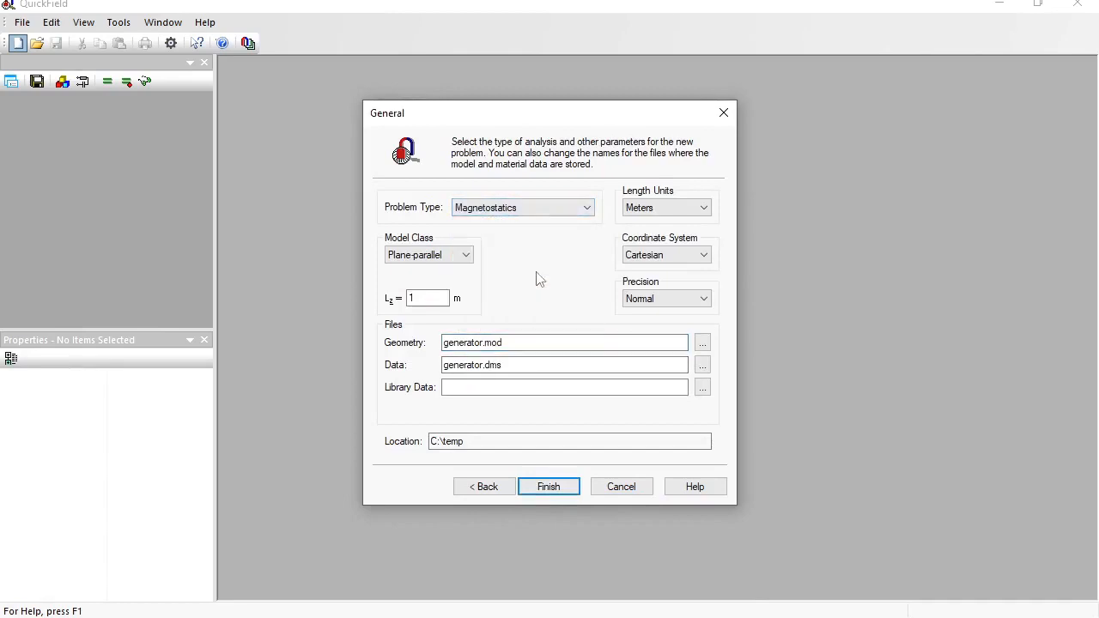
left_click(644, 210)
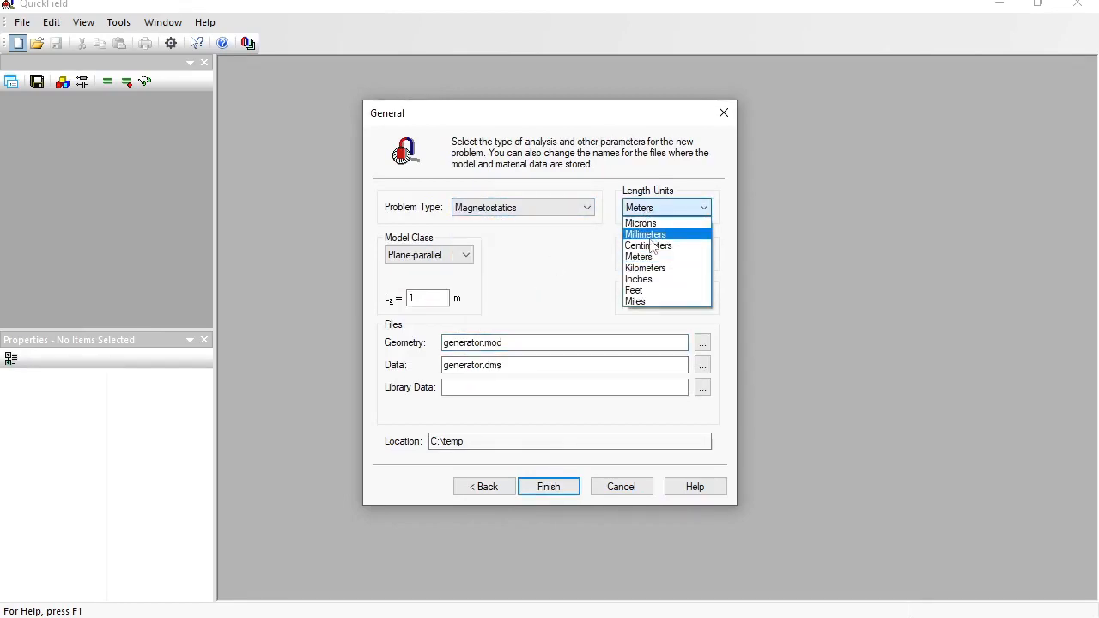
left_click(645, 234)
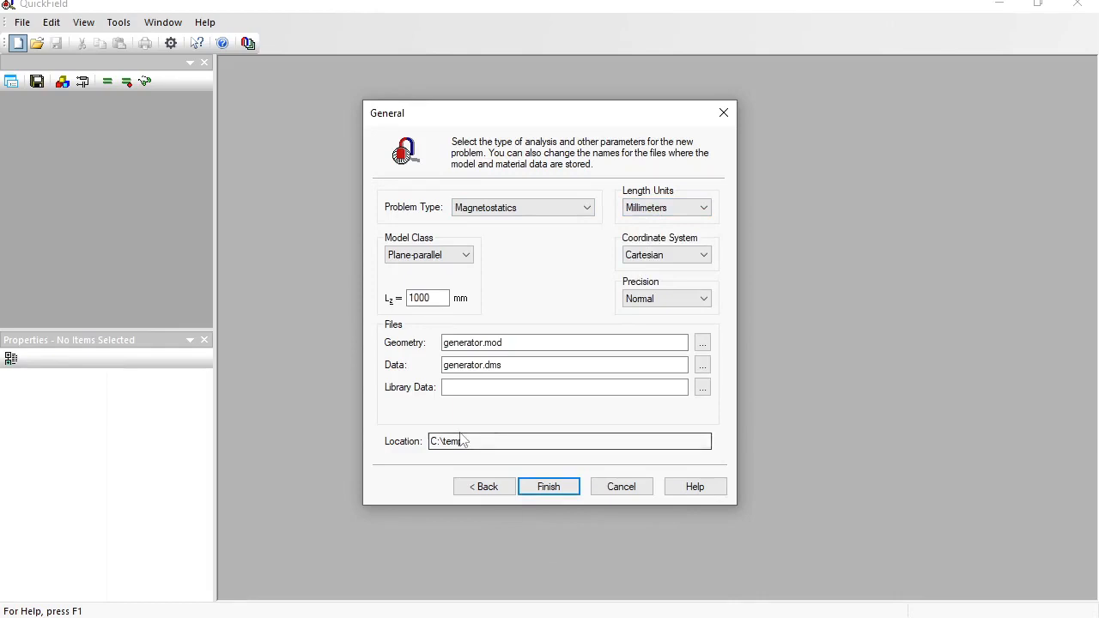
double_click(423, 296)
type("50")
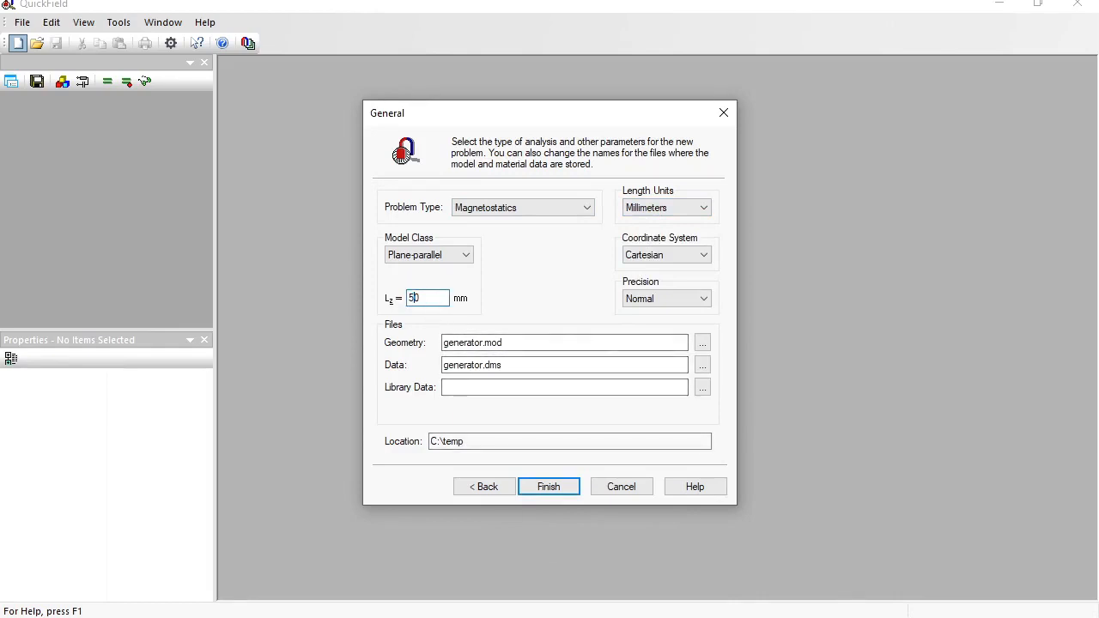
left_click(558, 486)
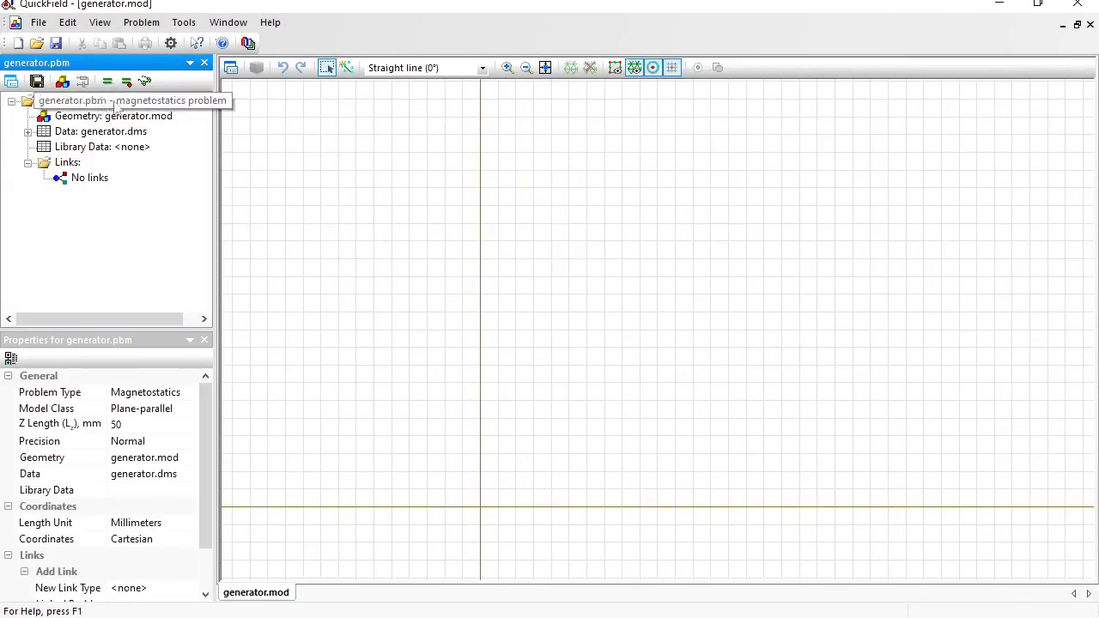
- Import Halbach_rotor_generator.dxf into the generator.mod geometry
left_click(421, 242)
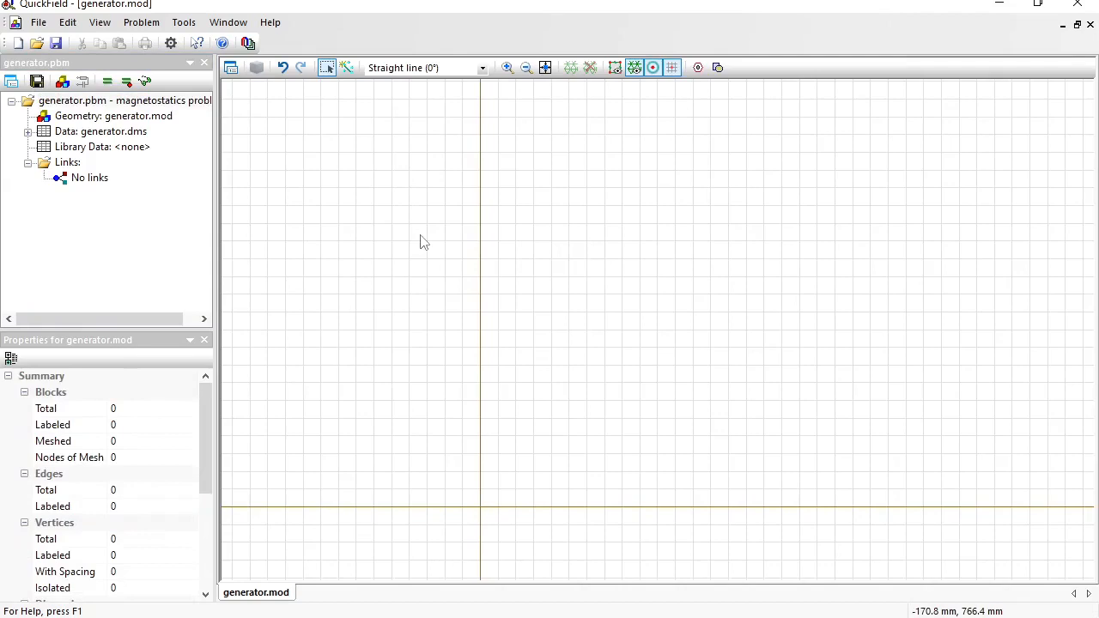
left_click(38, 22)
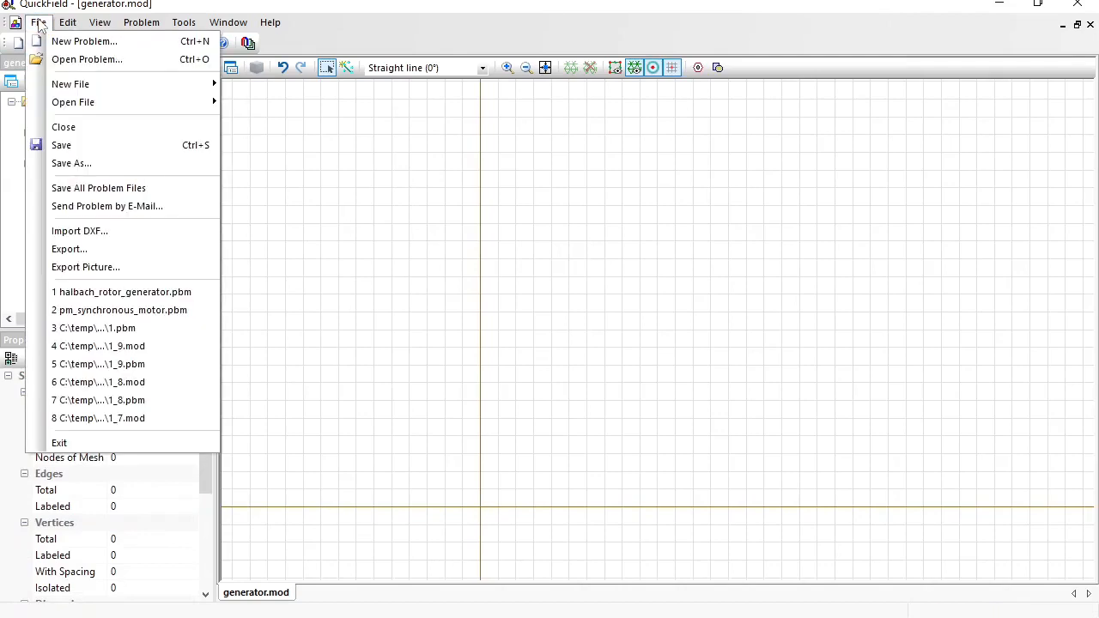
left_click(110, 231)
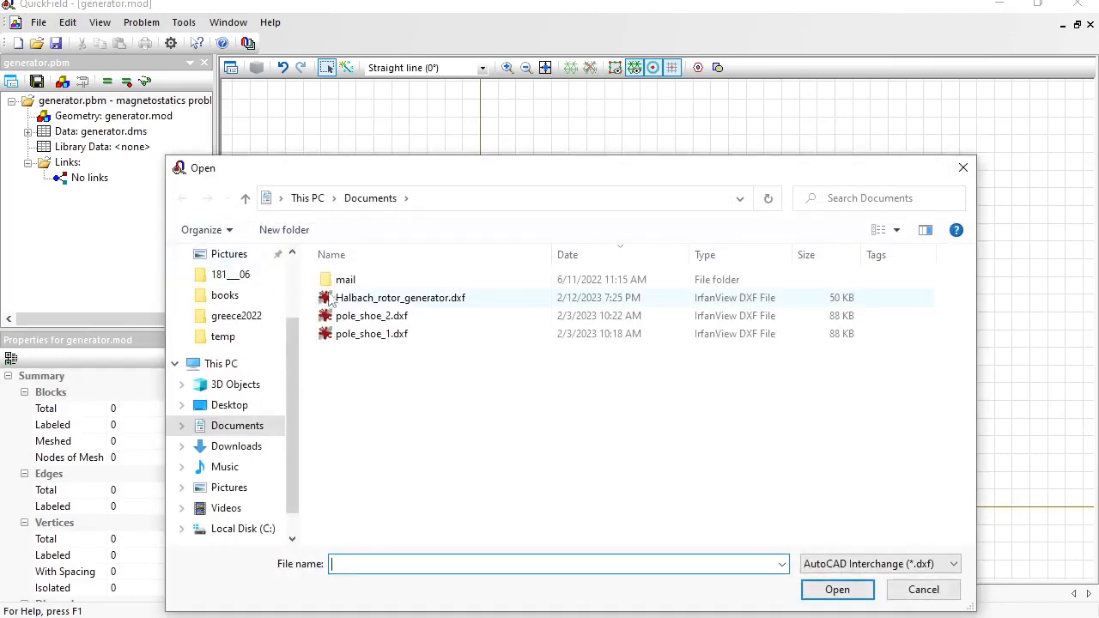
left_click(400, 299)
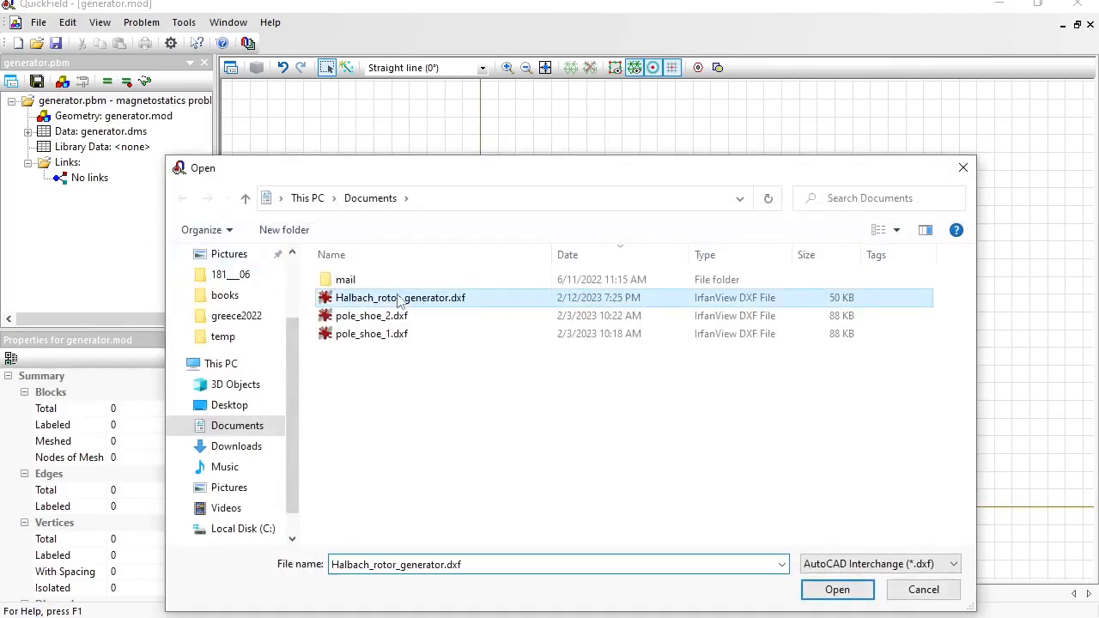
left_click(837, 591)
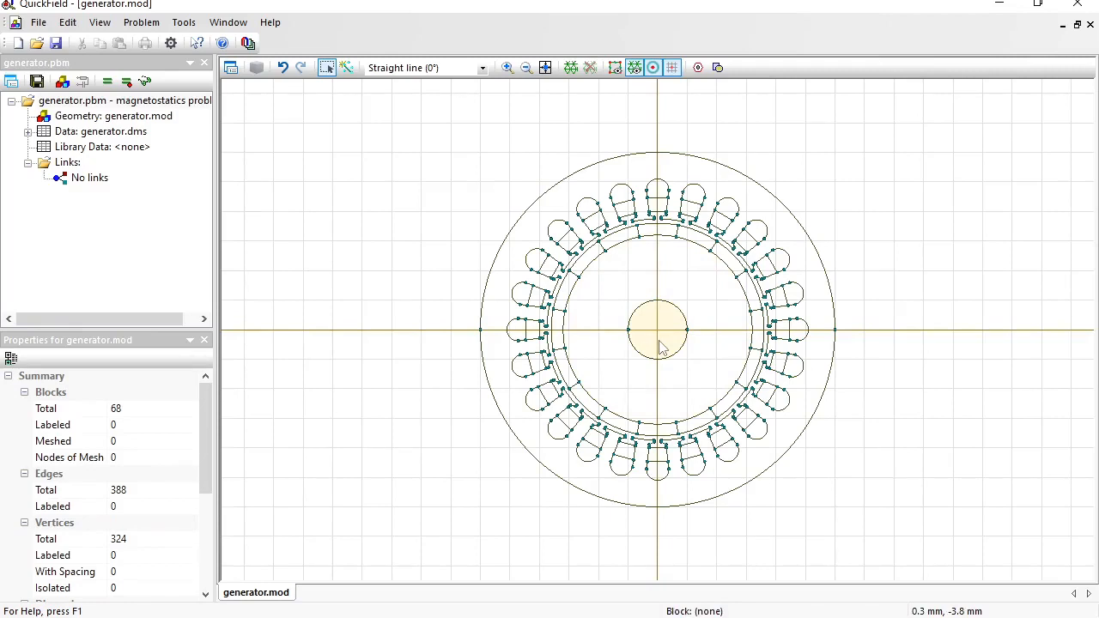
- Label the outer ring block 'stator'
left_click(326, 68)
left_click(683, 176)
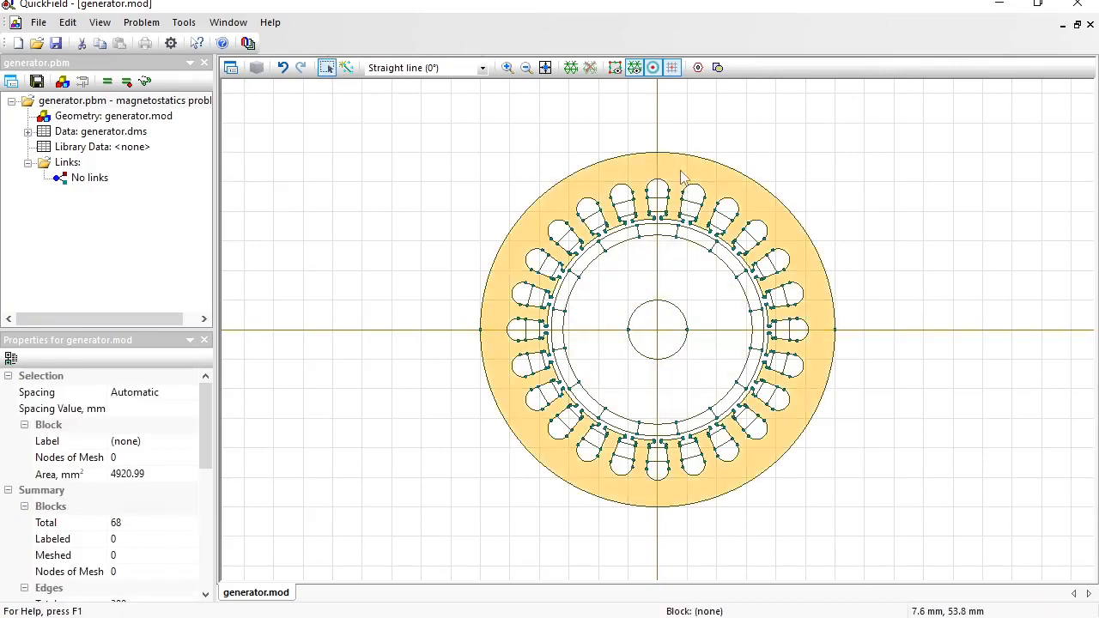
left_click(161, 442)
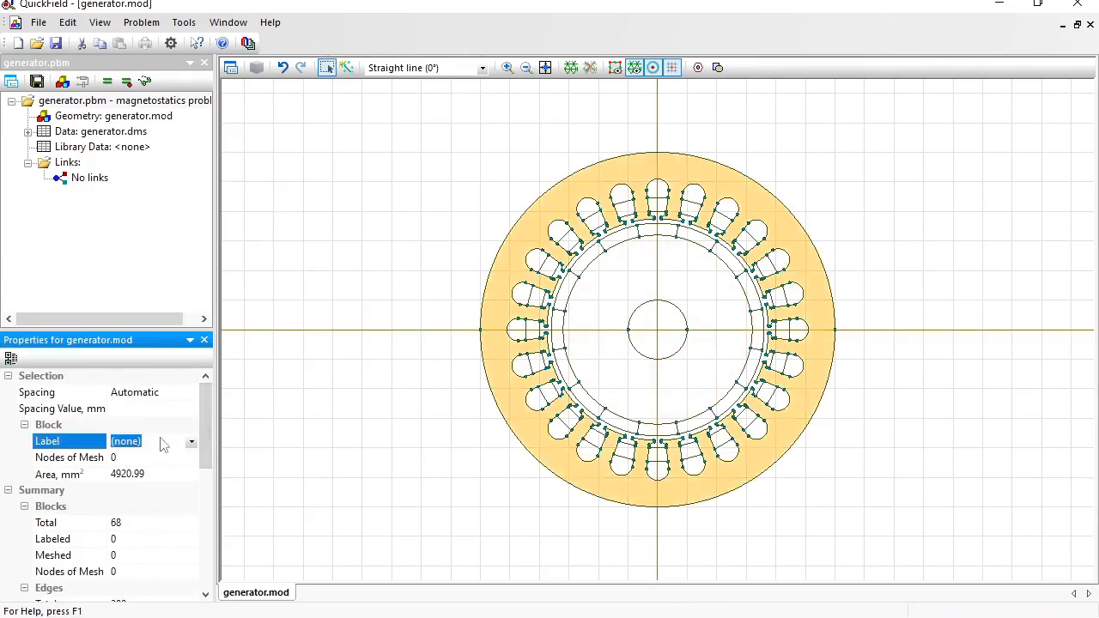
type("s")
type("tar")
key("BackSpace")
type("tor")
key("Return")
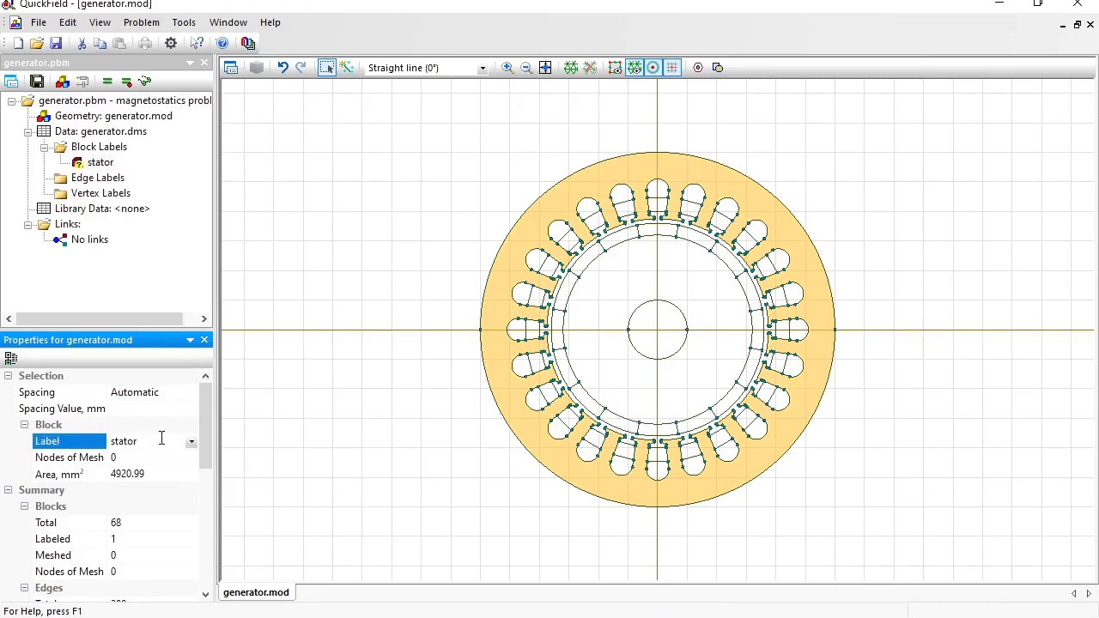
- Label the inner ring block 'rotor' and the centre circle 'shaft'
left_click(655, 268)
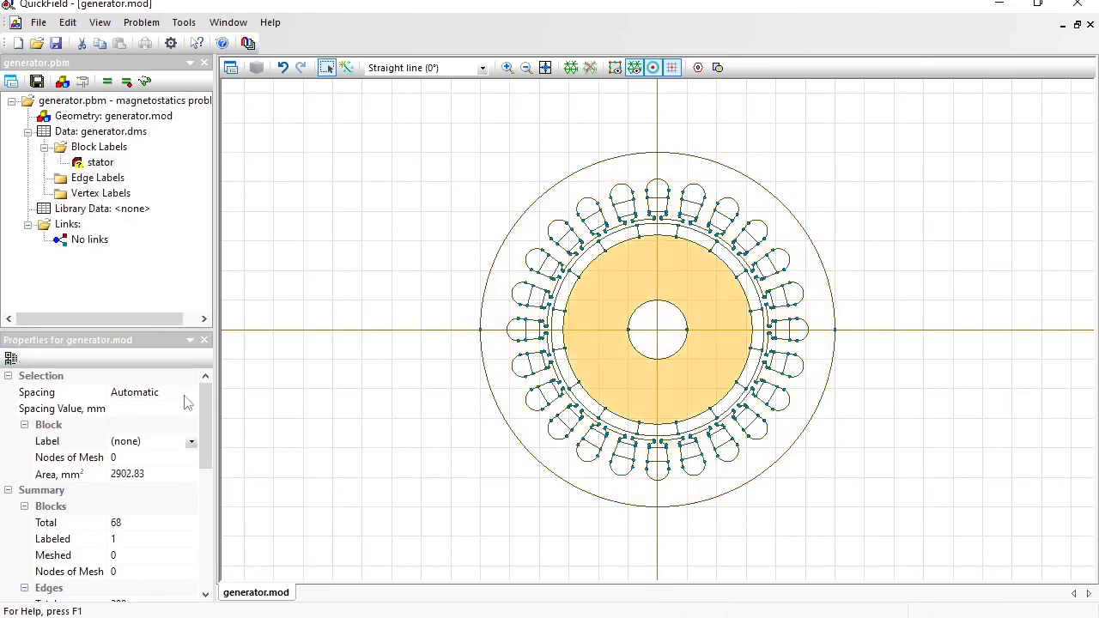
left_click(146, 446)
type("ro")
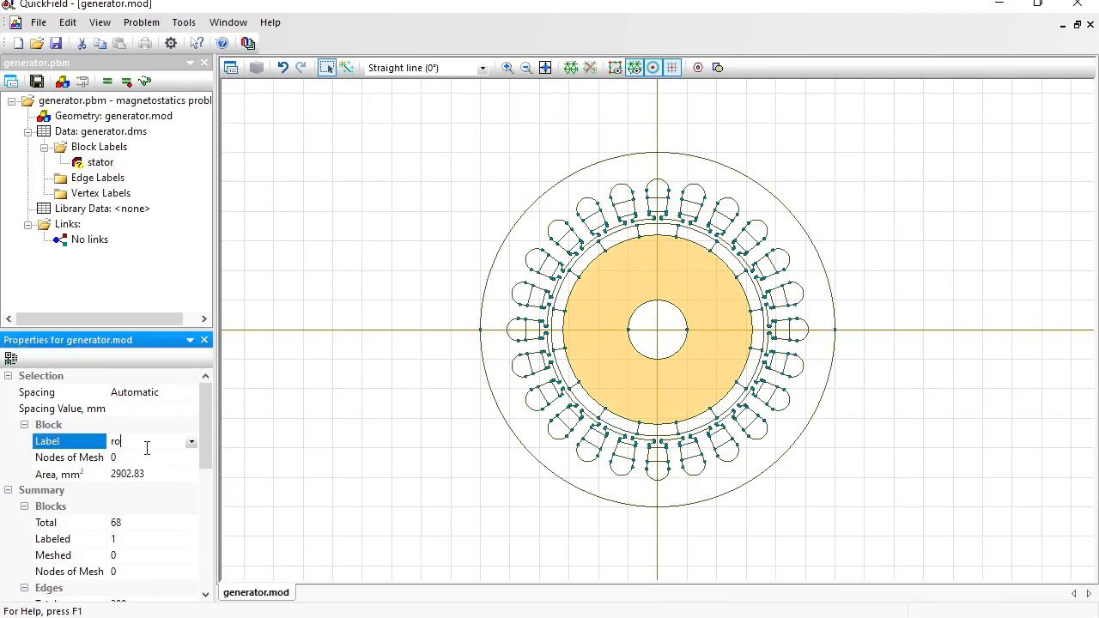
type("tor")
key("Return")
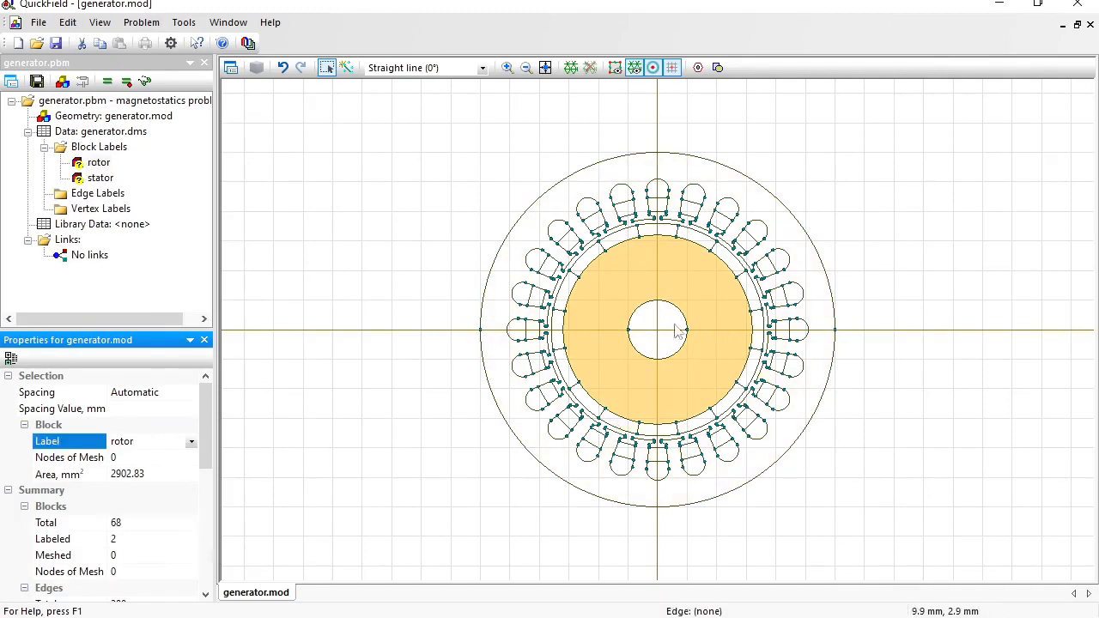
left_click(661, 334)
left_click(153, 443)
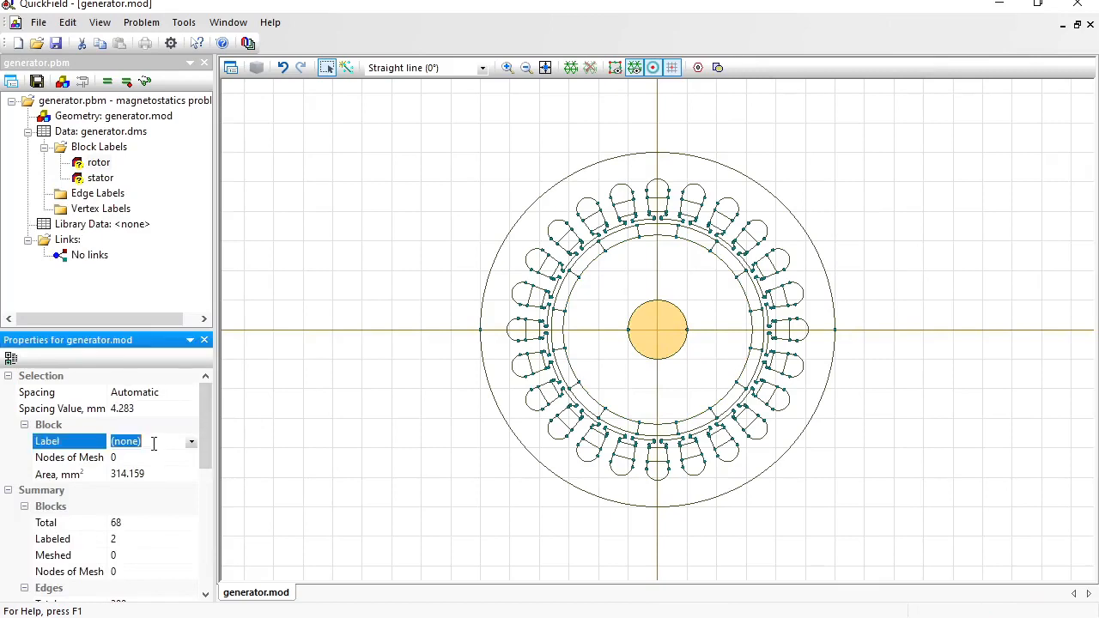
type("shaft")
key("Return")
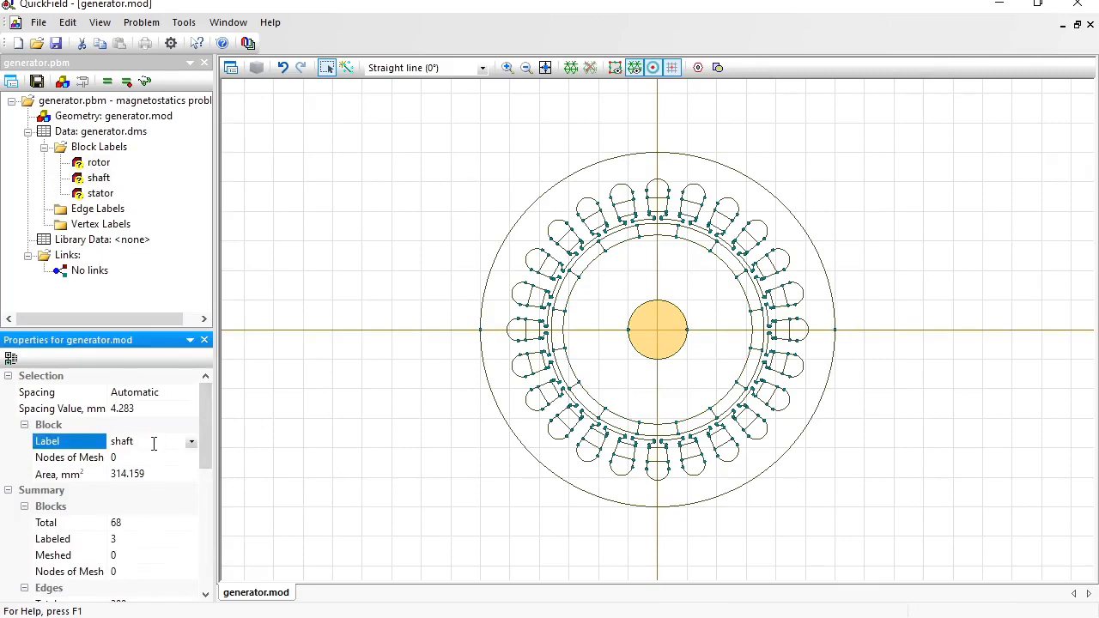
- Zoom into the upper model and label the toothed gap ring 'air'
left_click(506, 67)
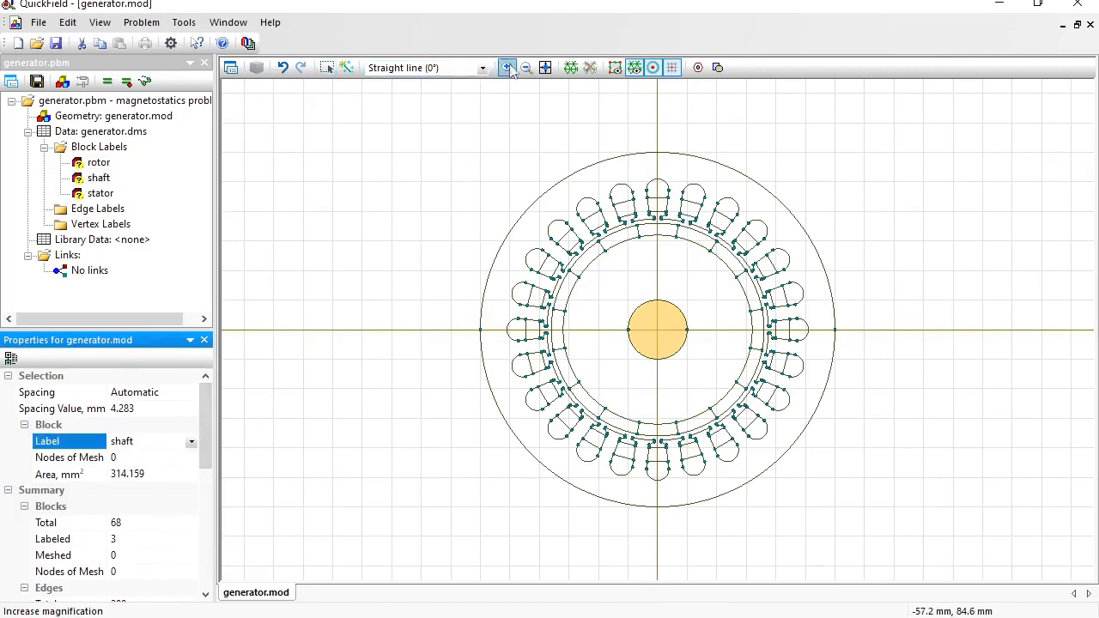
left_click_drag(568, 139, 865, 420)
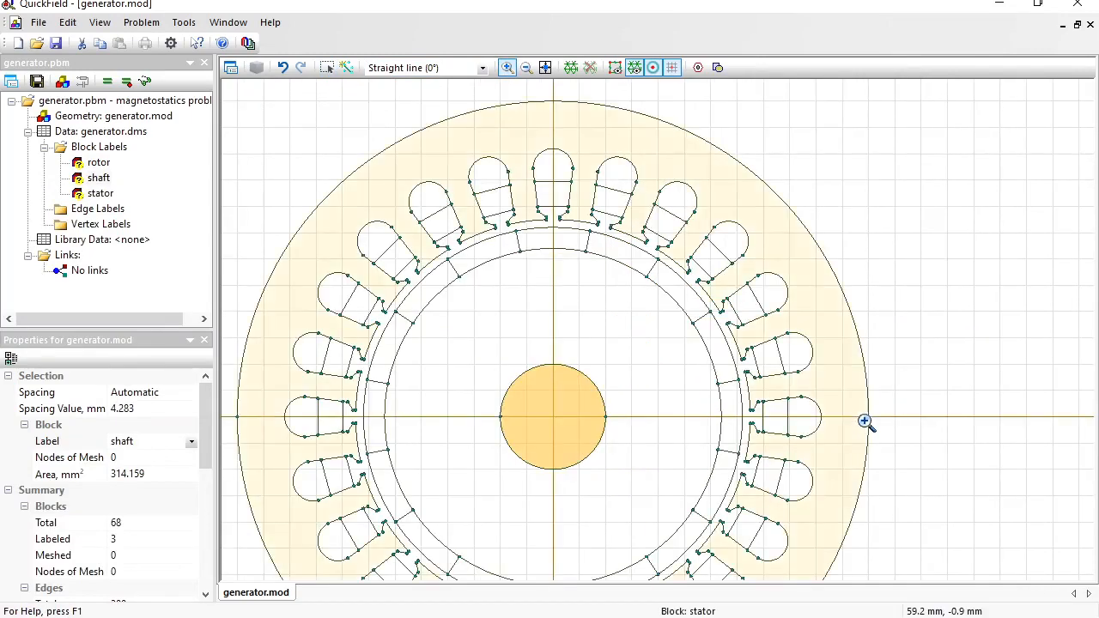
left_click(334, 69)
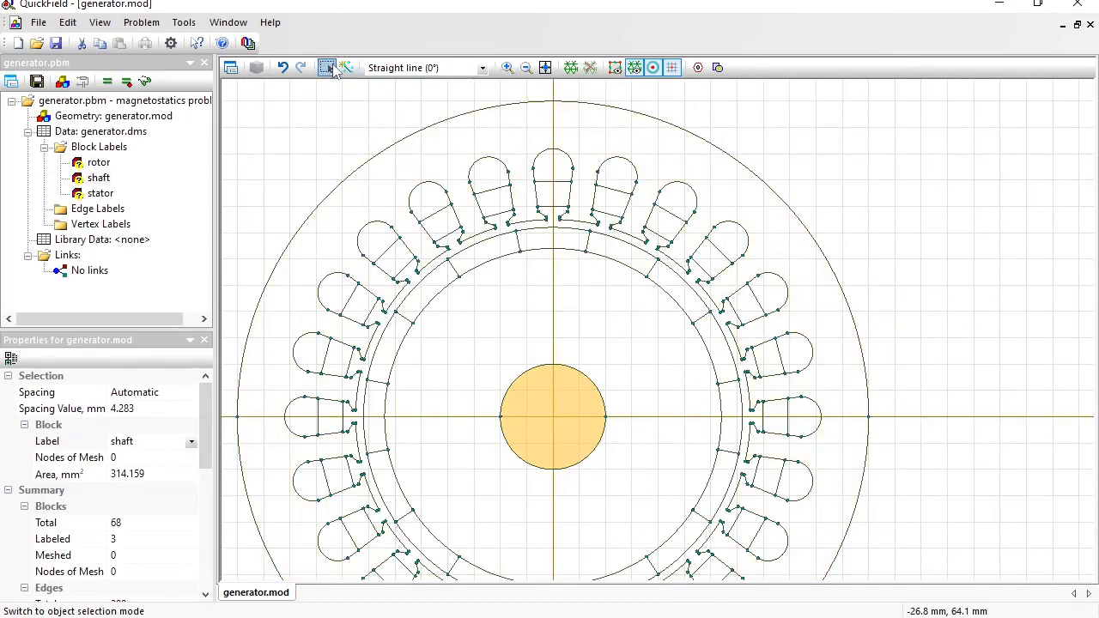
left_click(552, 225)
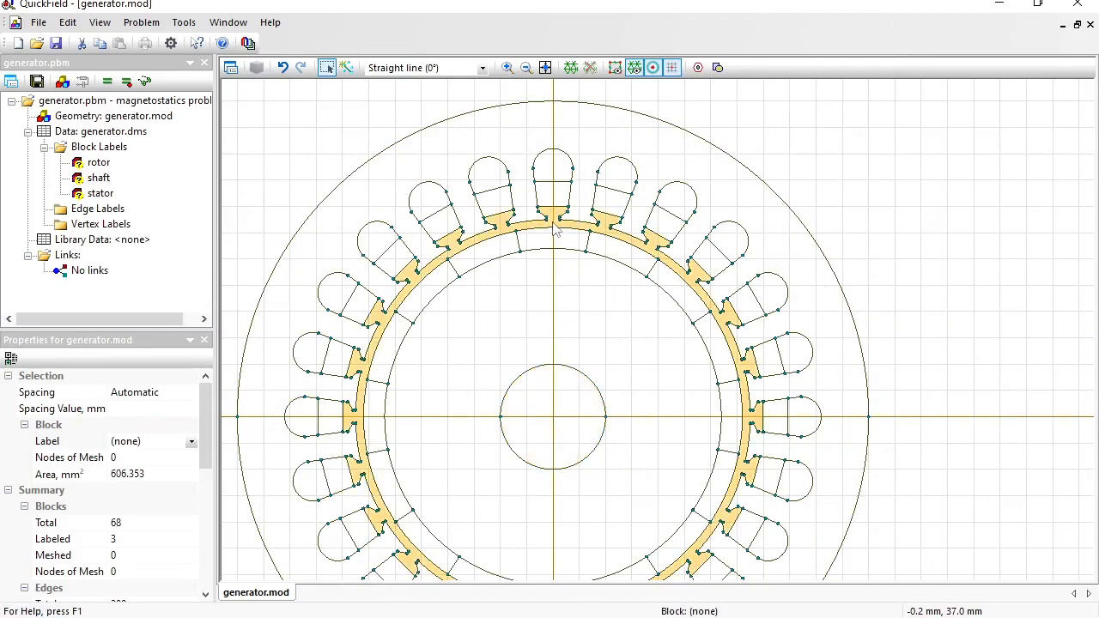
left_click(146, 441)
type("air")
key("Return")
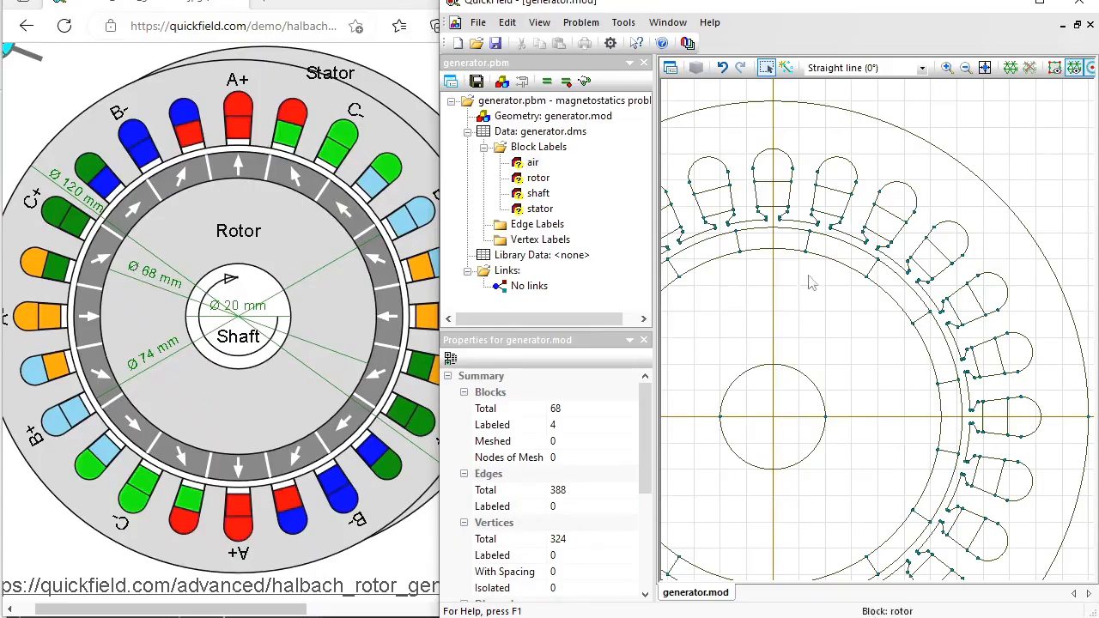
- Label the top rotor magnet PM+90 and the right-hand magnet PM+180
left_click(780, 246)
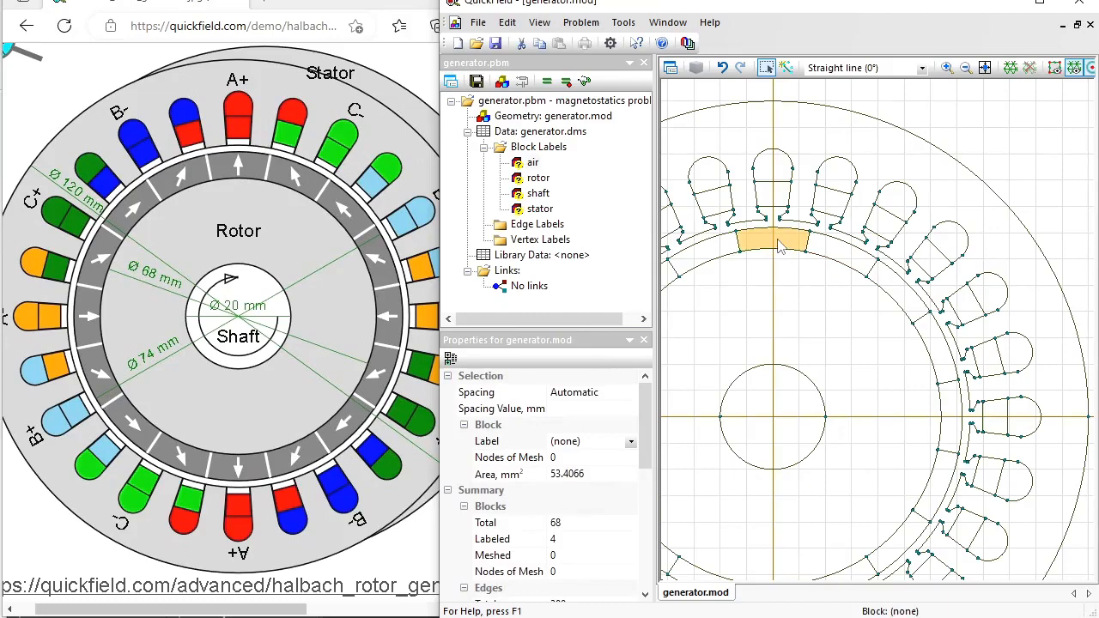
left_click(587, 442)
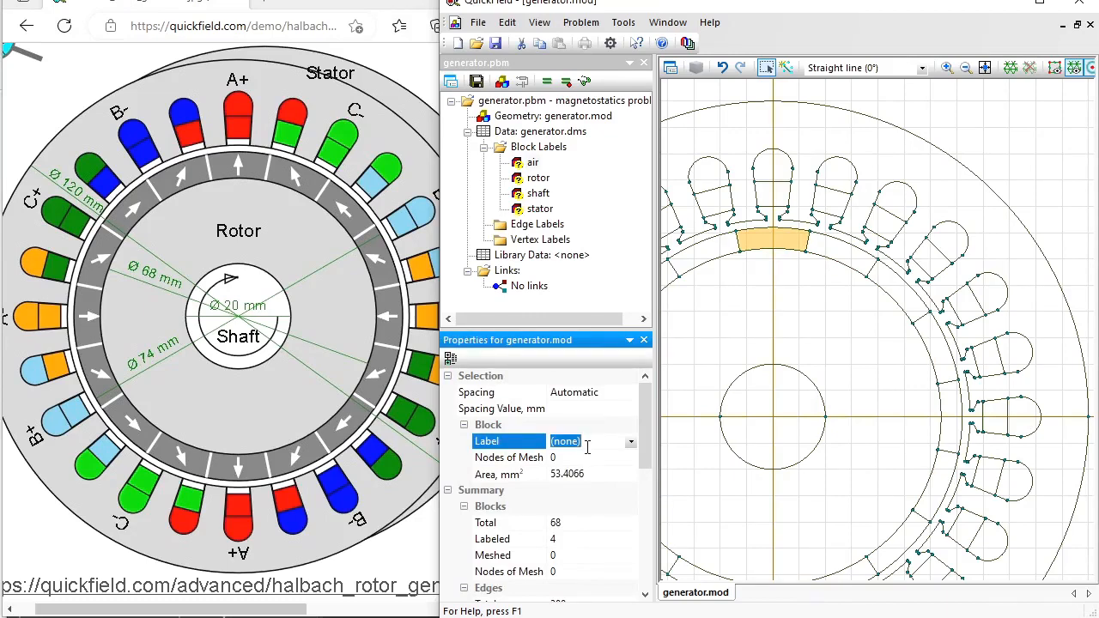
type("PM+90")
key("Return")
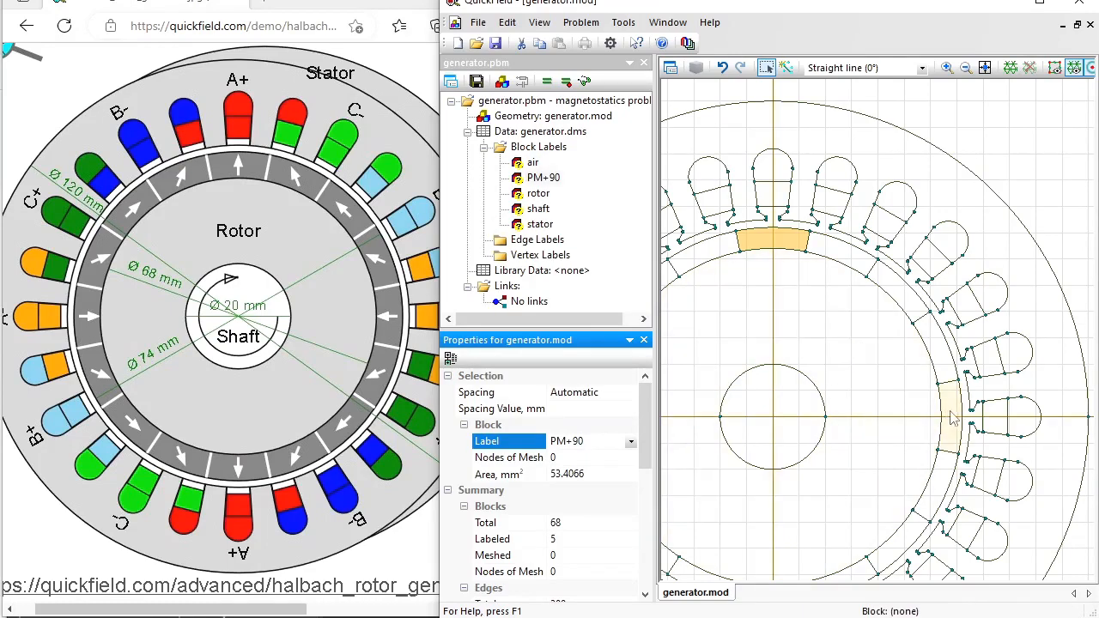
left_click(951, 418)
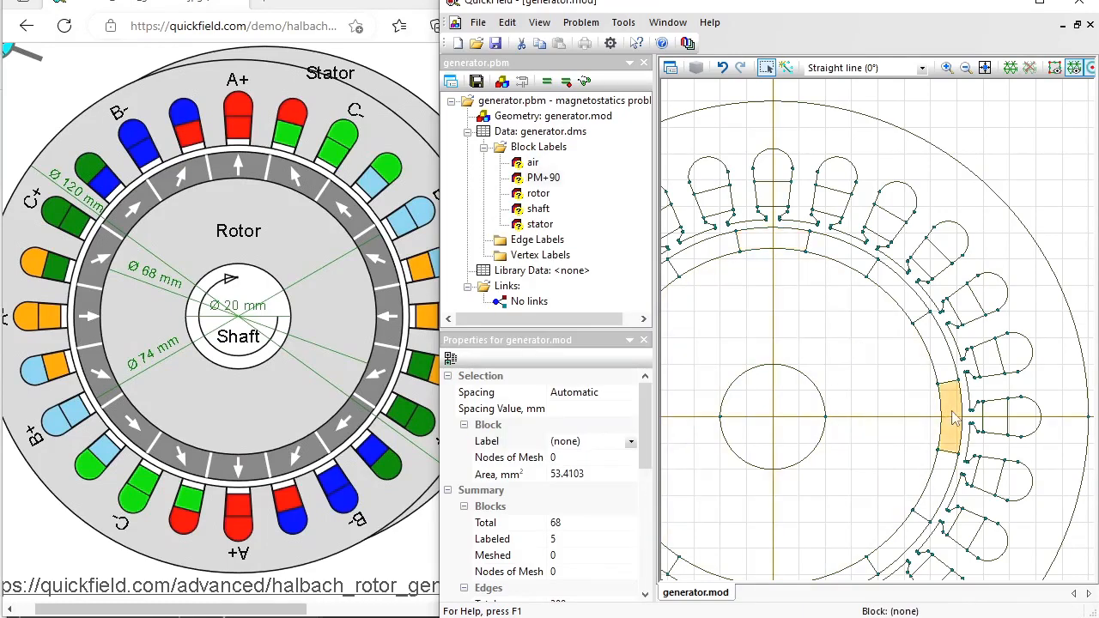
left_click(597, 440)
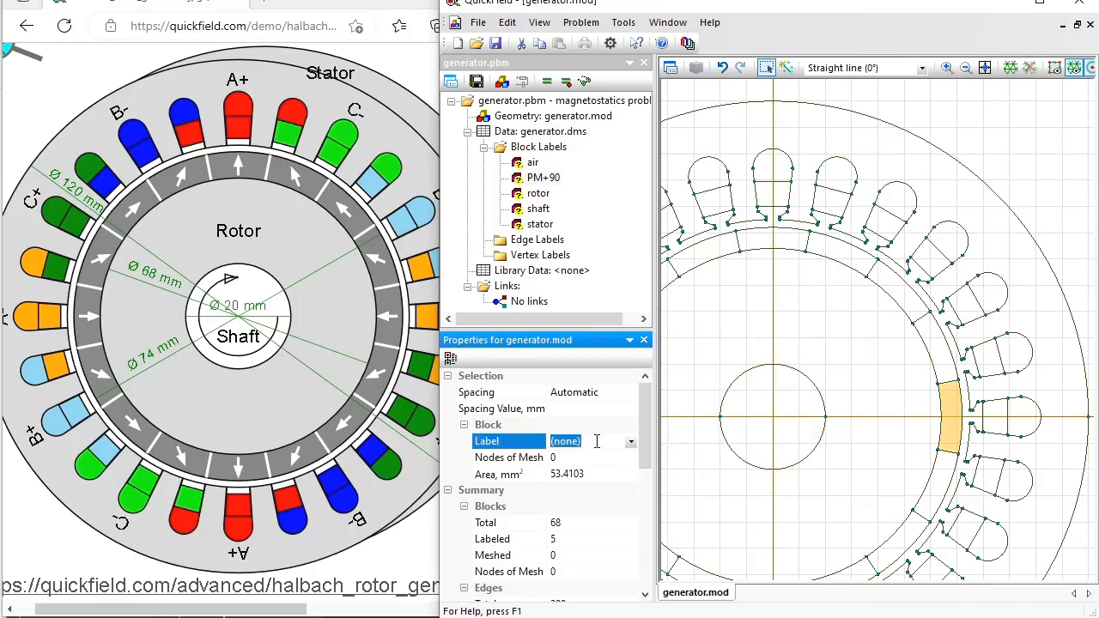
type("PM+180")
key("Return")
- Label the bottom magnet segment PM-90
scroll(816, 511, "down", 2)
left_click(816, 511)
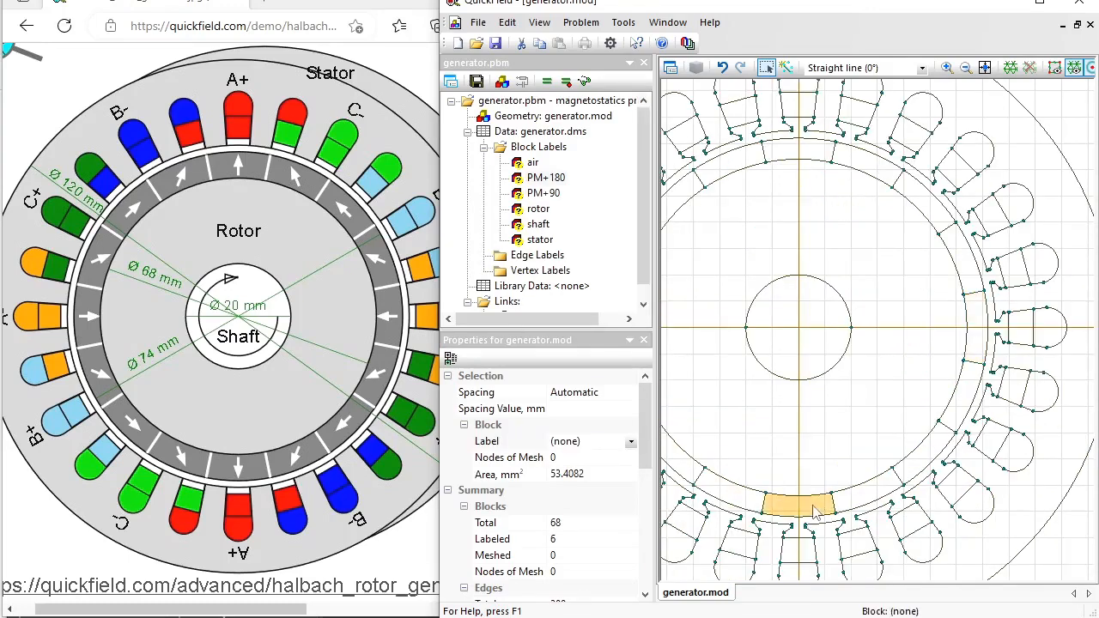
left_click(587, 441)
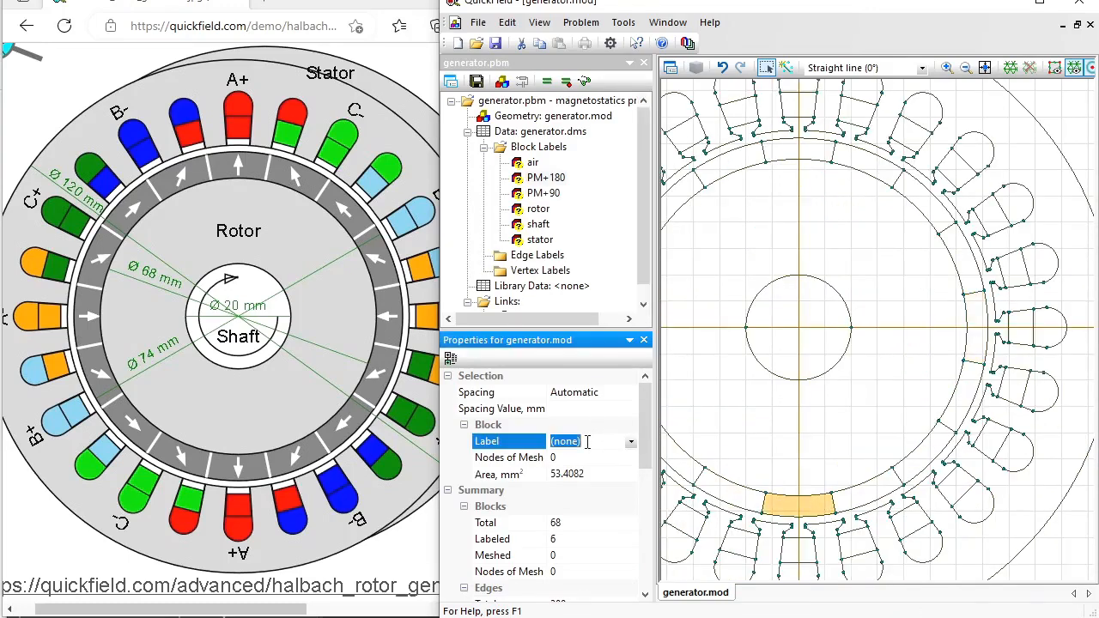
type("PM-90")
key("Return")
- Label the left magnet block PM+0 and the upper-left block PM+45
left_click_drag(739, 396, 793, 399)
left_click(673, 341)
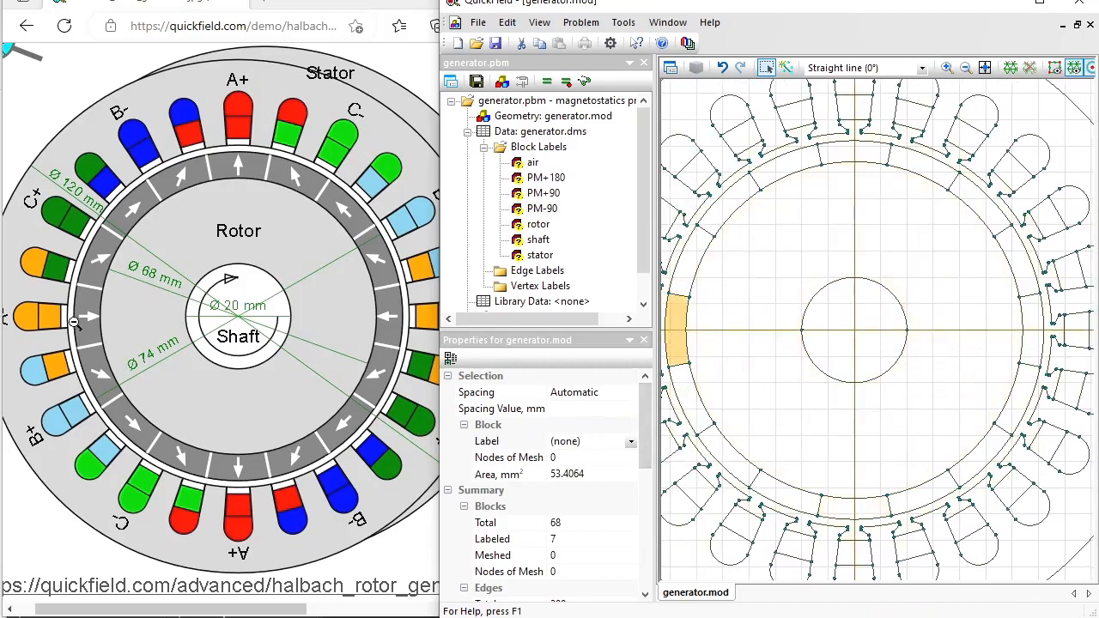
left_click(606, 441)
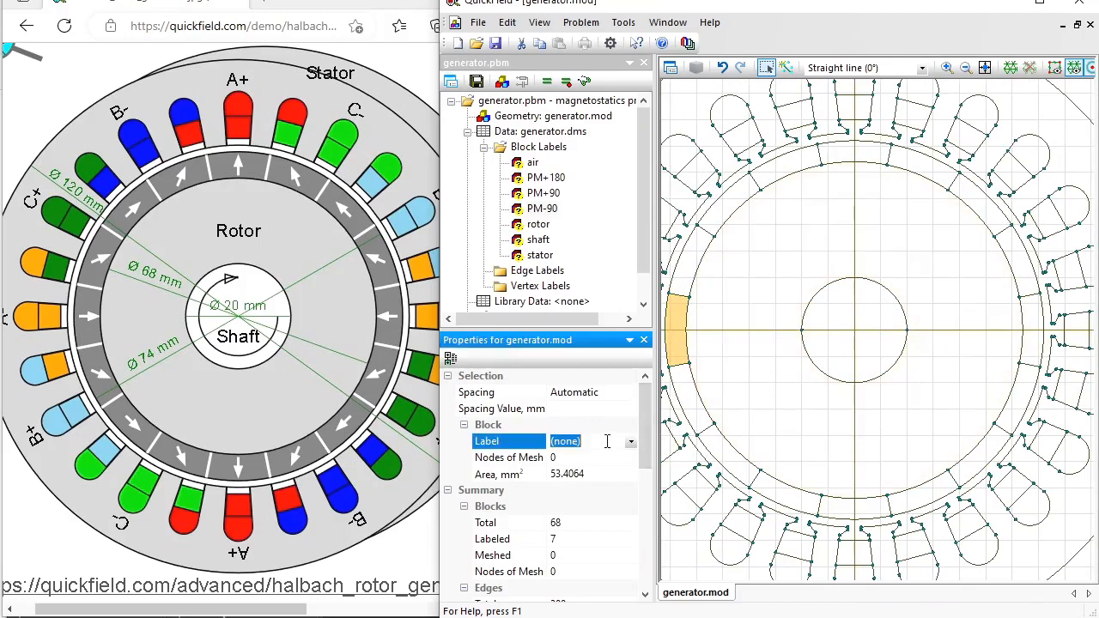
type("PM+0")
key("Return")
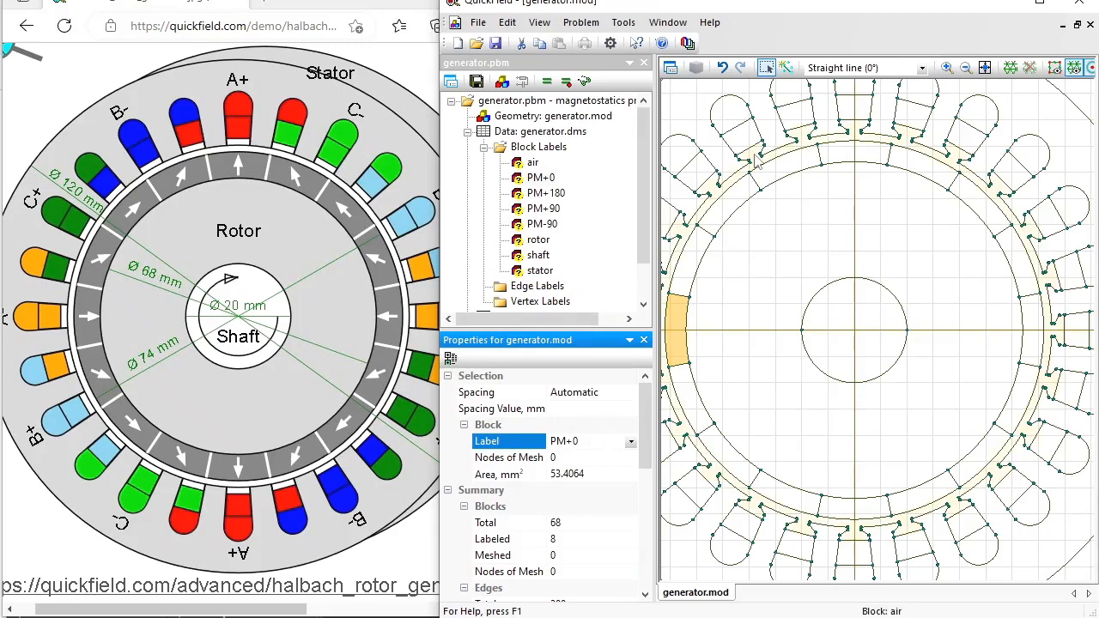
left_click(740, 199)
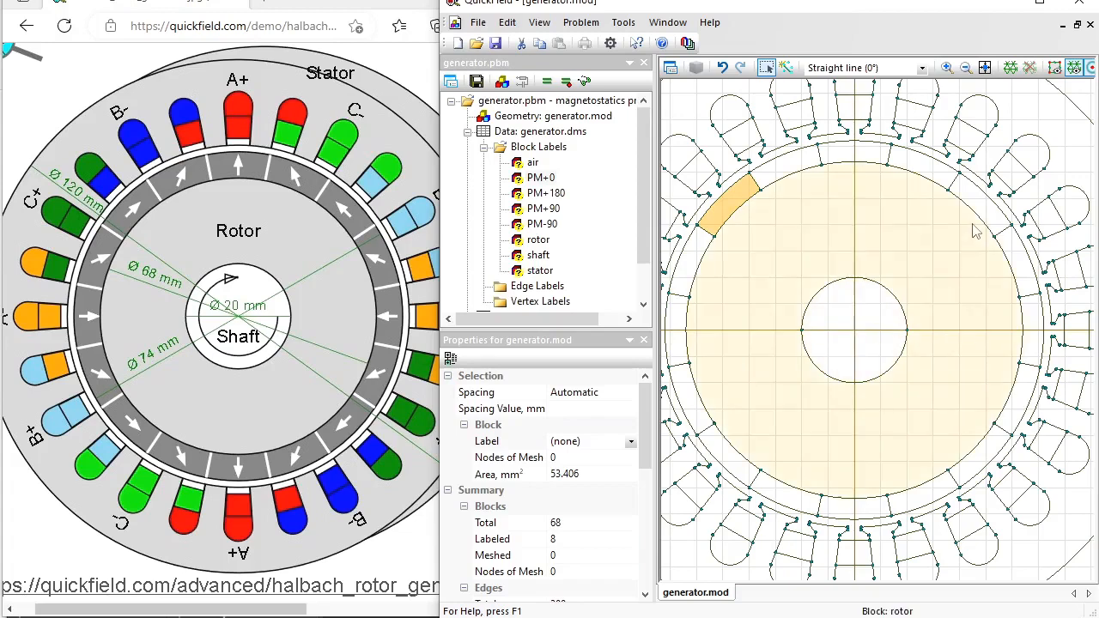
left_click(595, 441)
type("PM")
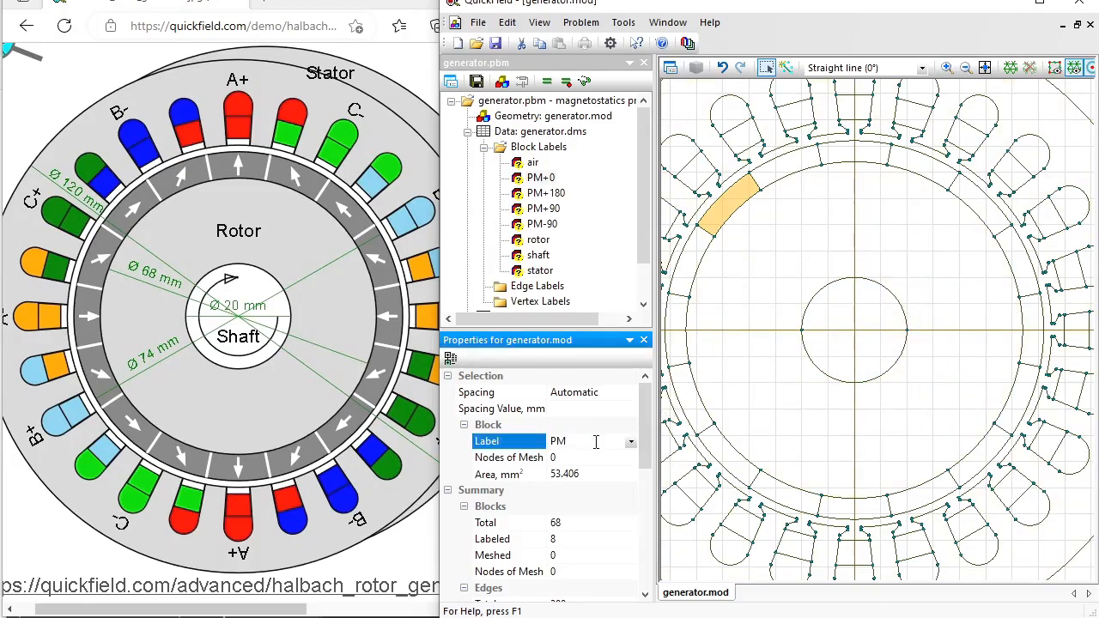
type("+45")
key("Return")
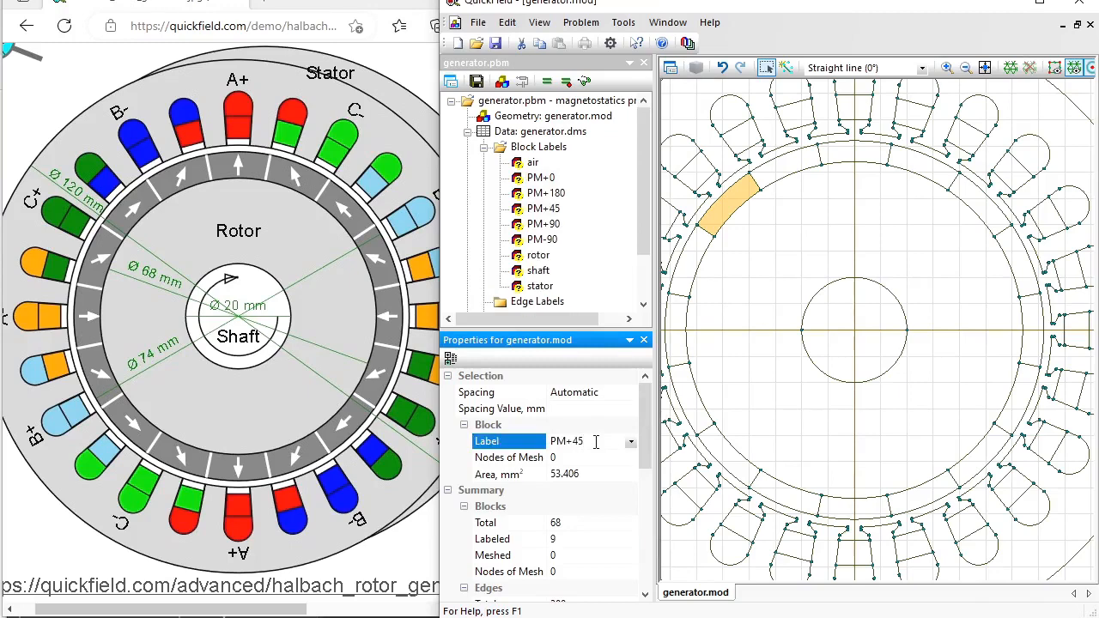
- Label the lower-left magnet block PM-45 and the upper-right block PM+135
left_click(736, 473)
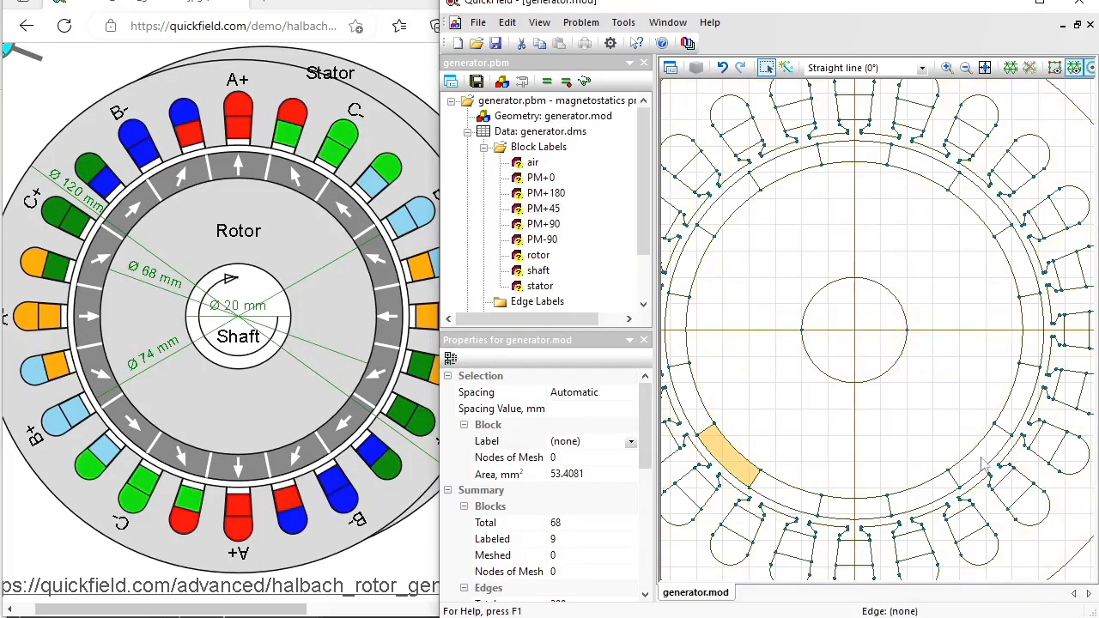
left_click(601, 443)
type("P")
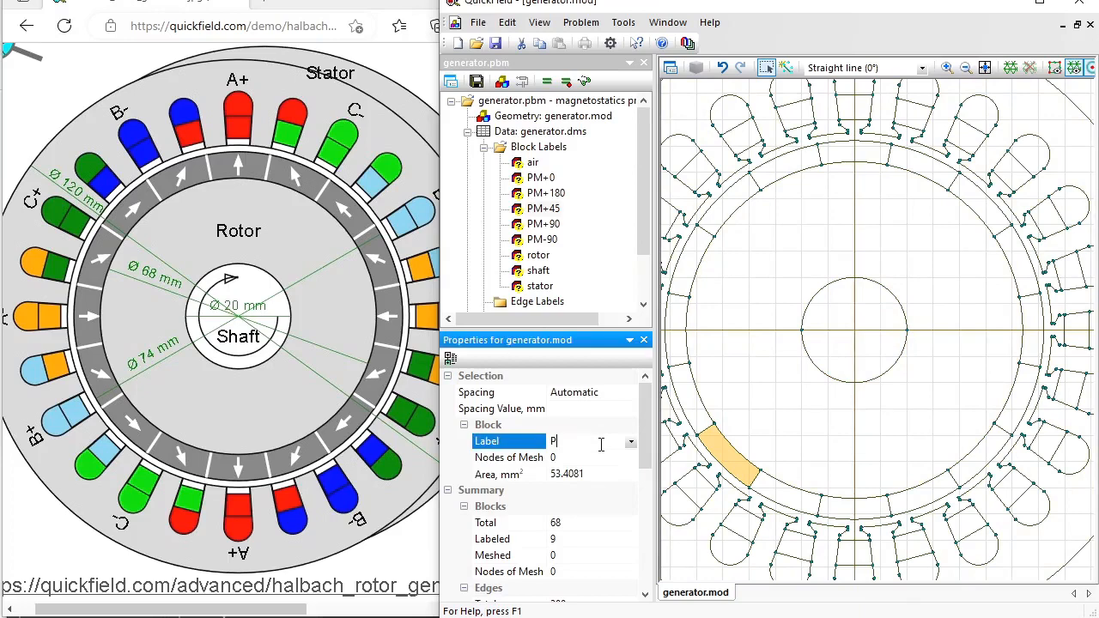
type("M-45")
key("Return")
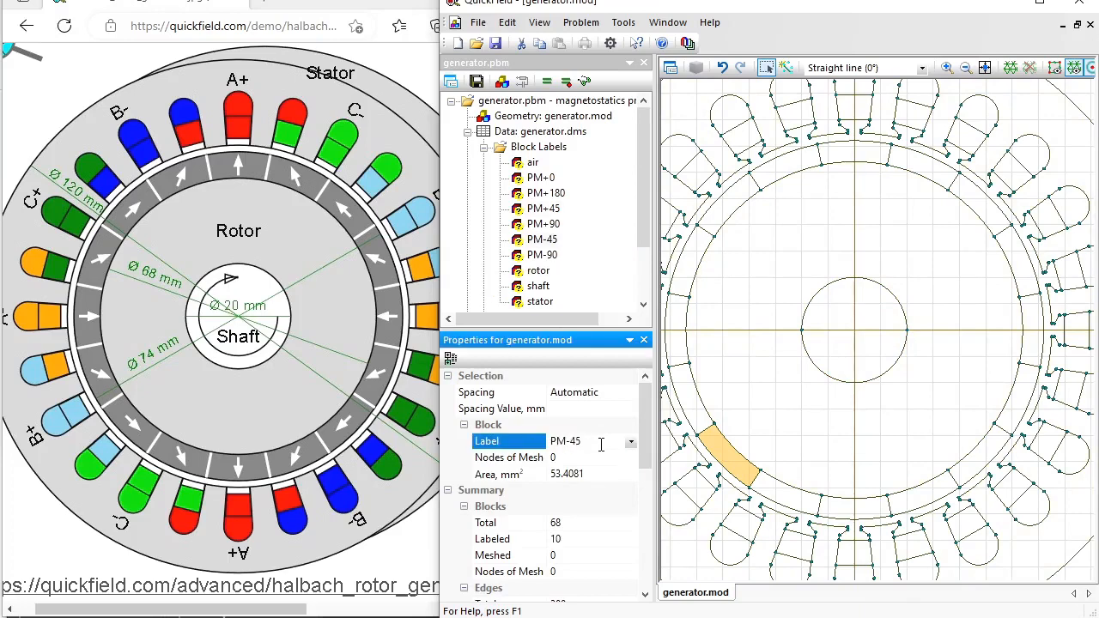
left_click(983, 214)
left_click(624, 440)
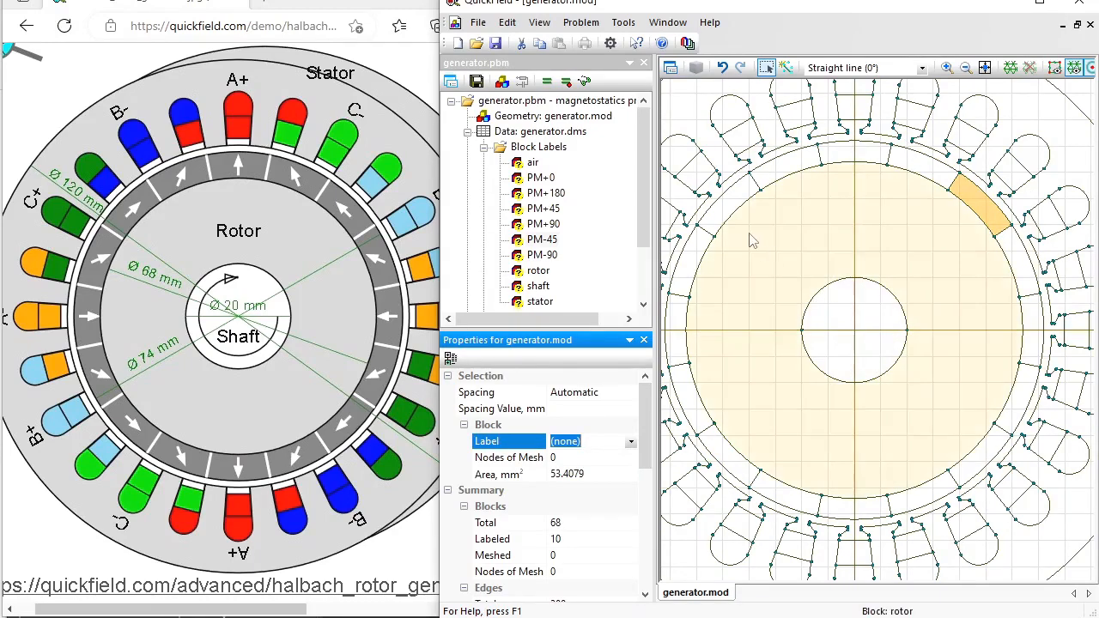
type("P")
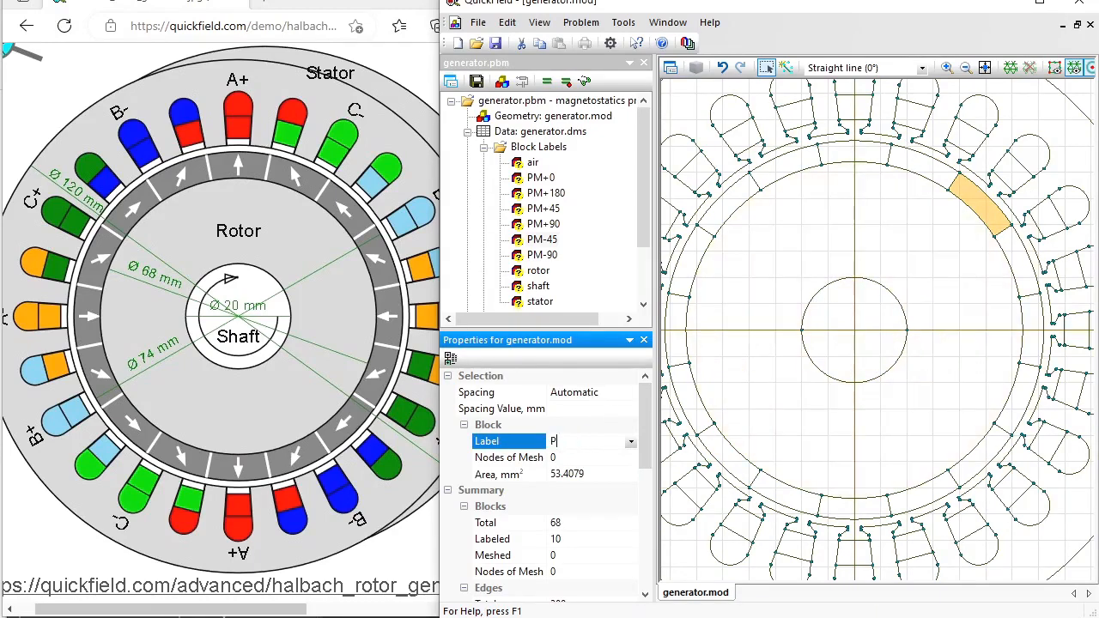
type("M+135")
key("Return")
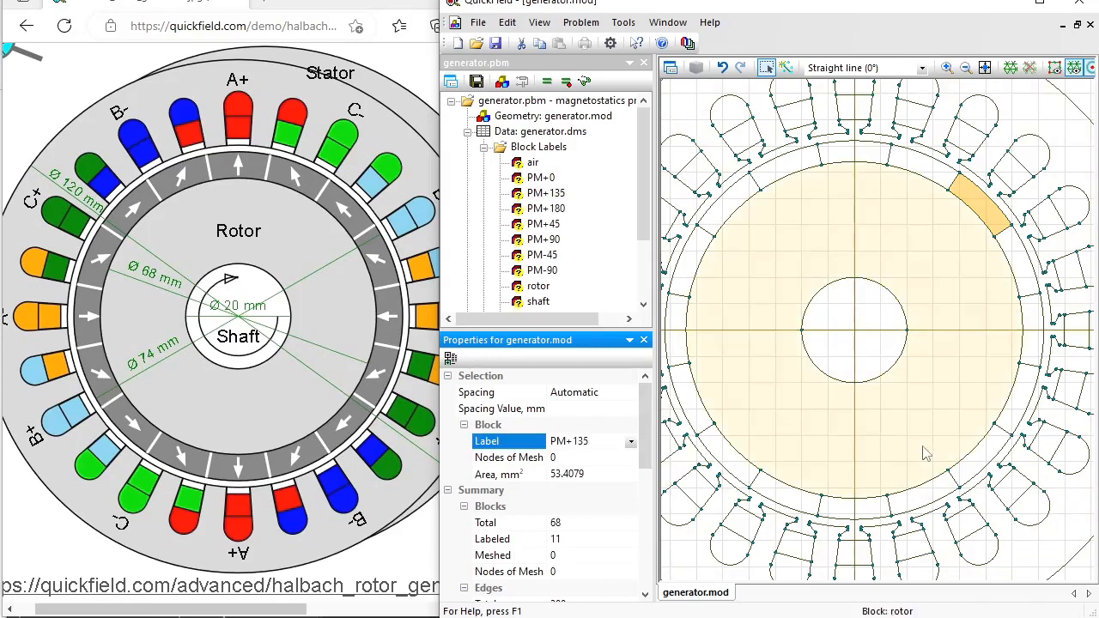
- Label the lower-right magnet block PM-135 and the block above left PM+22.5
left_click(974, 473)
left_click(608, 443)
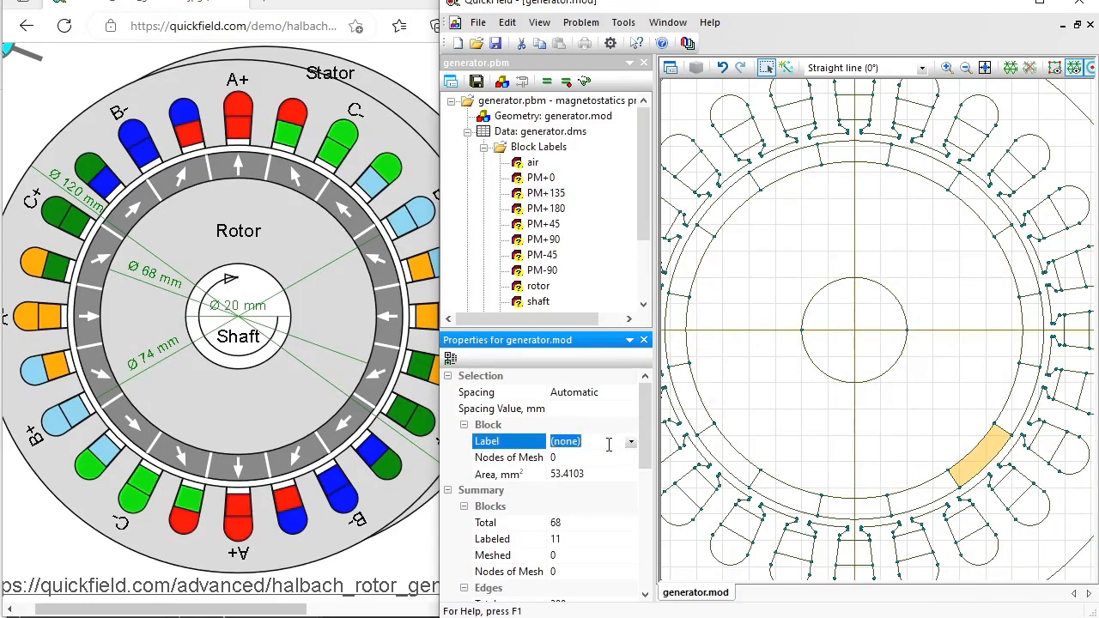
type("PM-135")
key("Return")
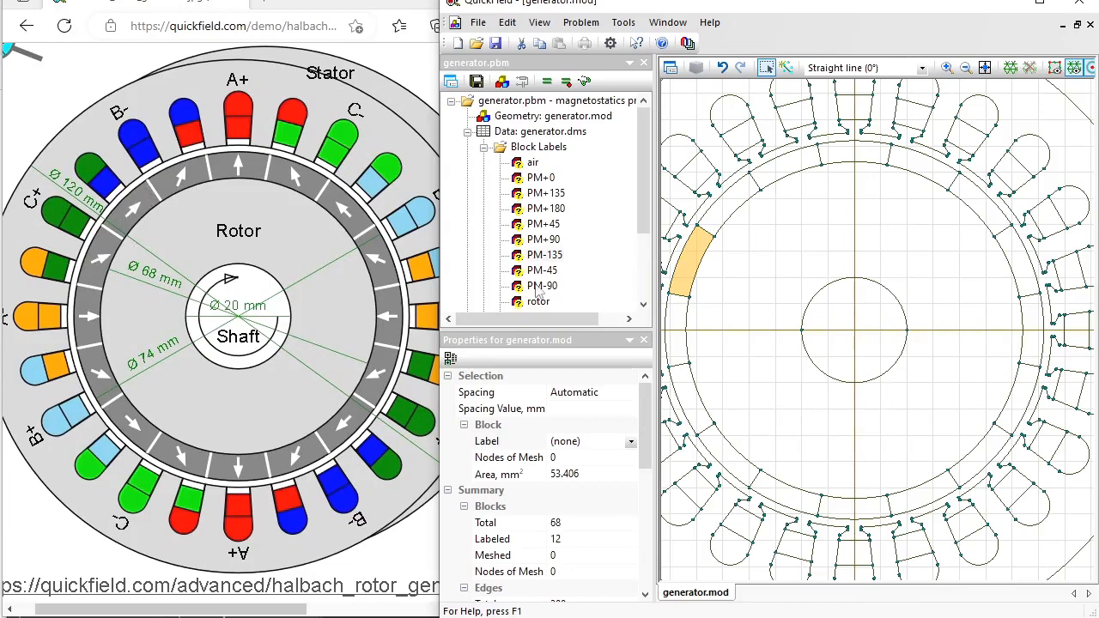
left_click(592, 440)
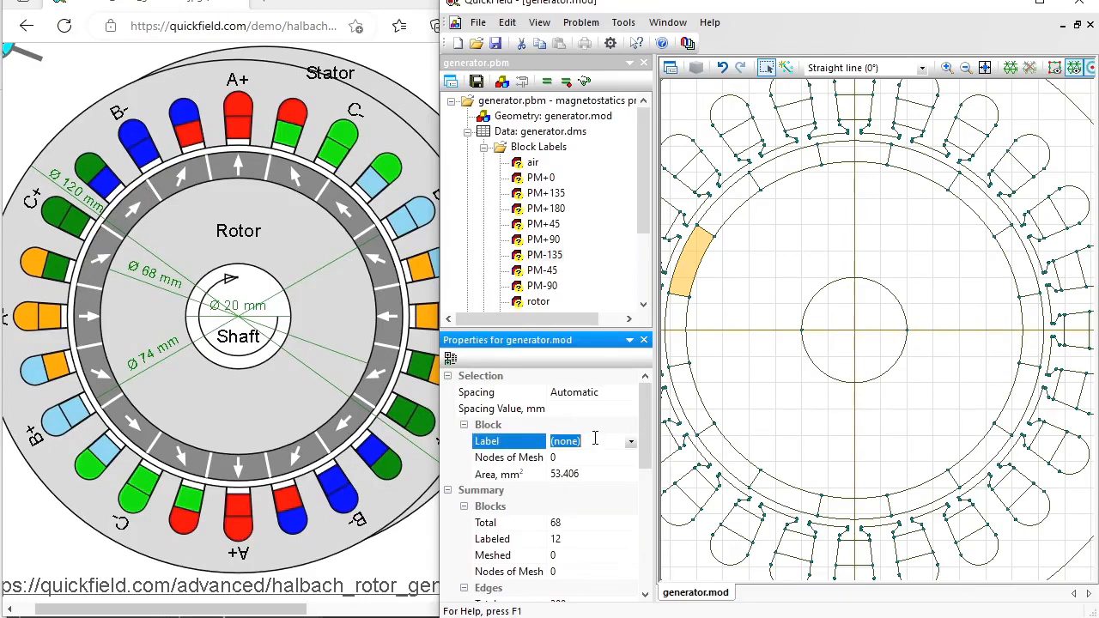
type("PM+22.5")
key("Return")
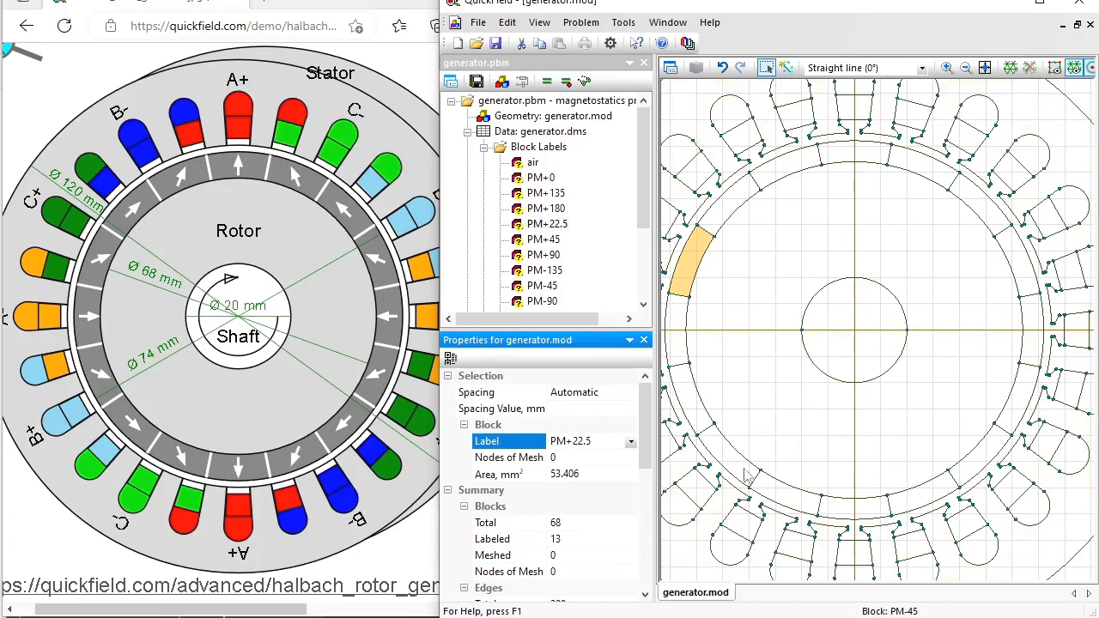
- Label blocks PM-22.5 and PM+67.5, then start labelling the bottom-left block
left_click(685, 398)
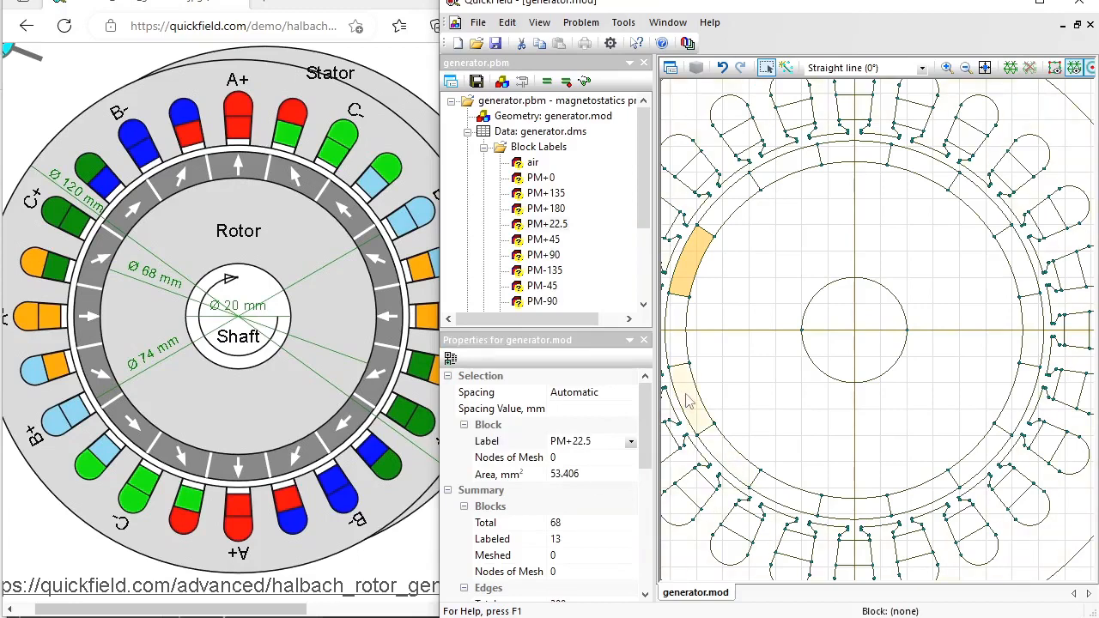
left_click(608, 438)
type("PM-22.5")
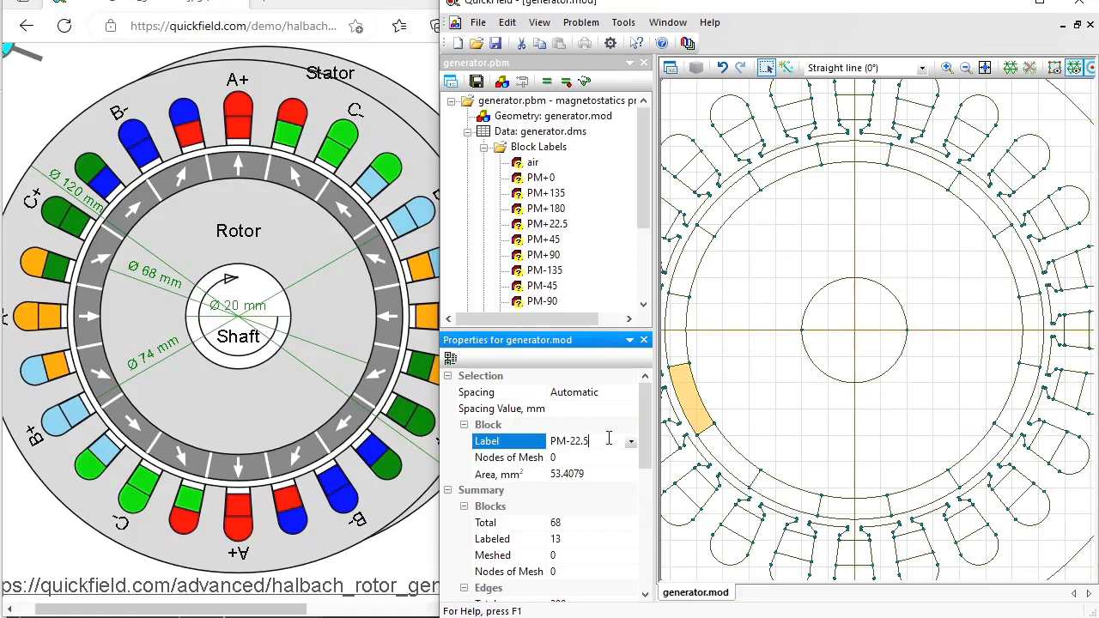
key("Return")
left_click(777, 178)
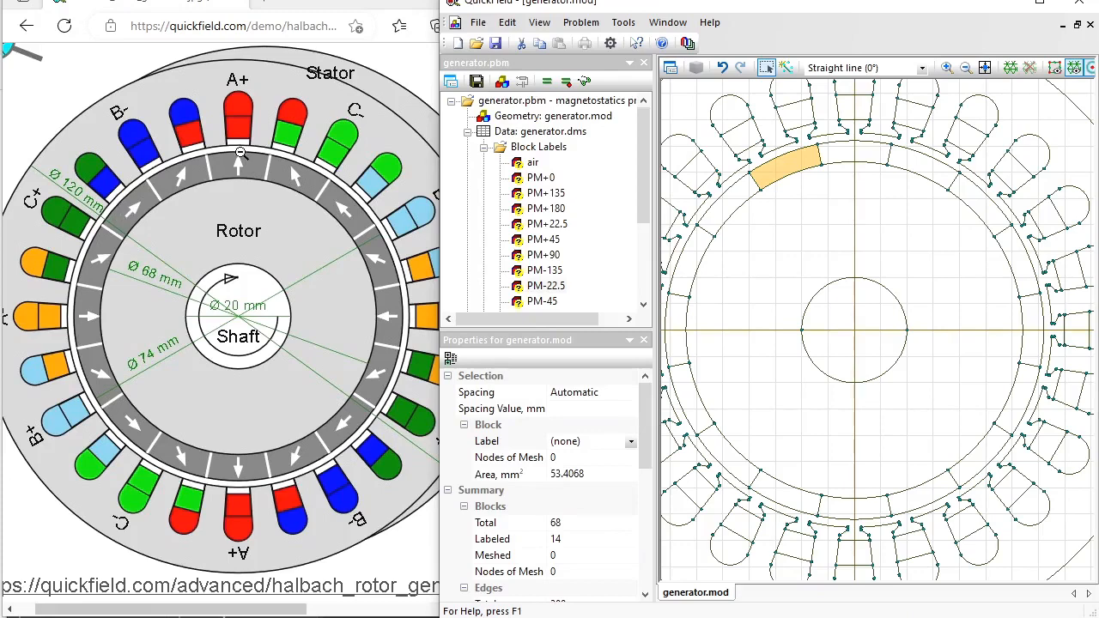
left_click(583, 445)
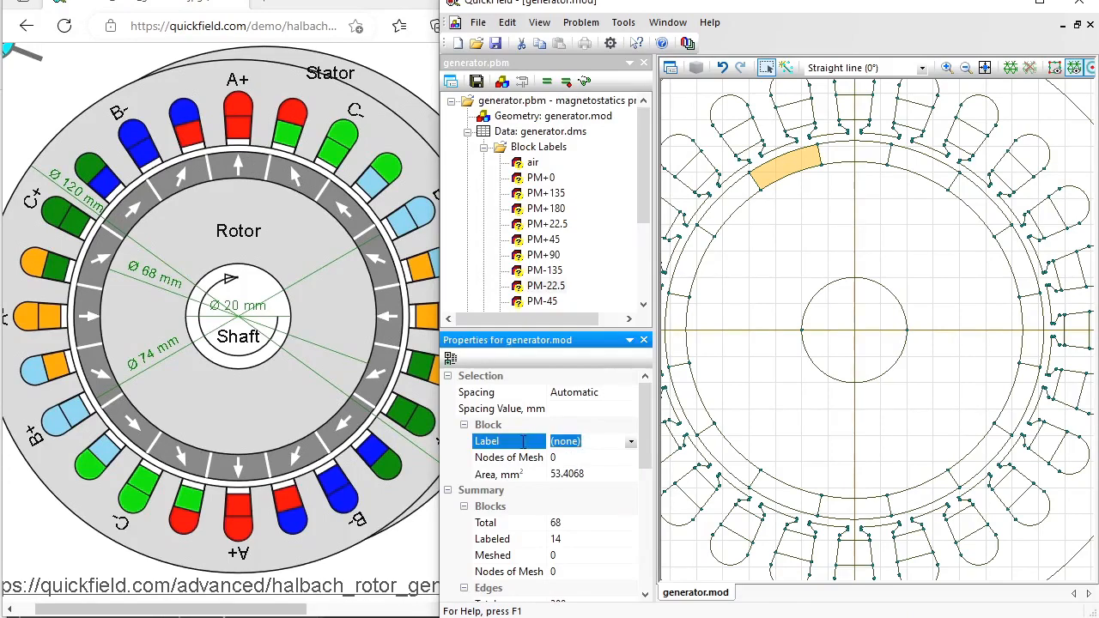
type("PM+67.5")
key("Return")
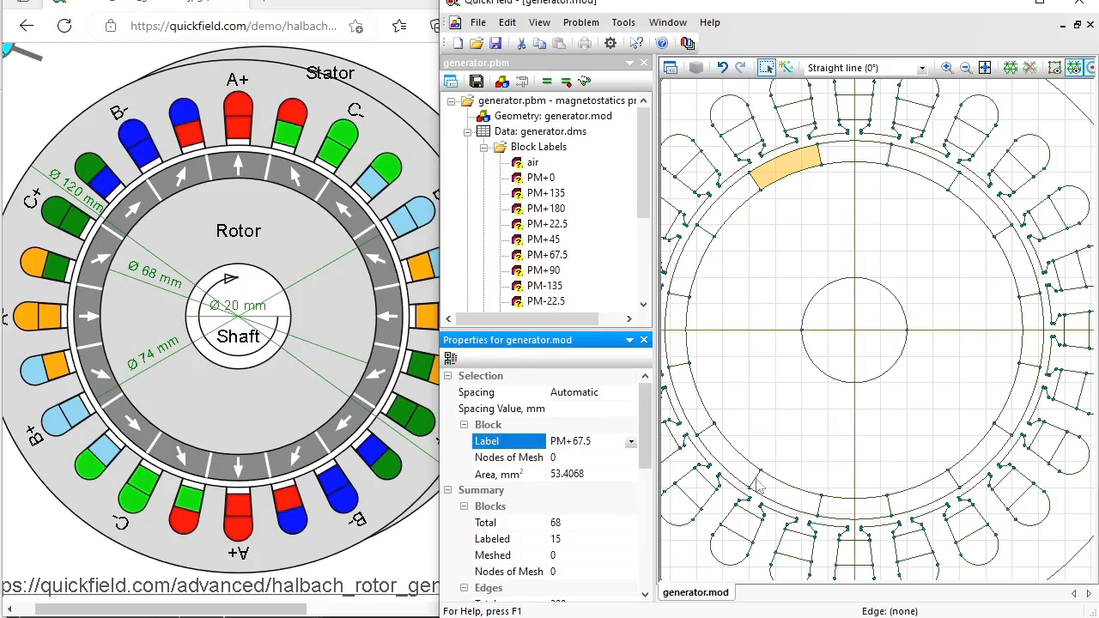
left_click(779, 496)
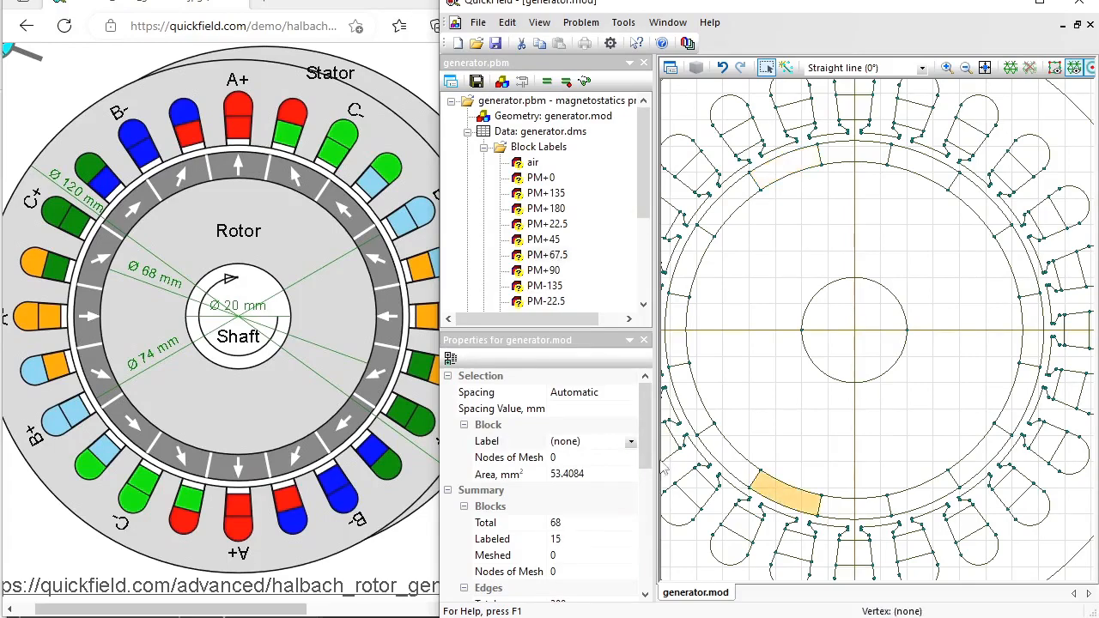
left_click(605, 440)
type("PM-67.5")
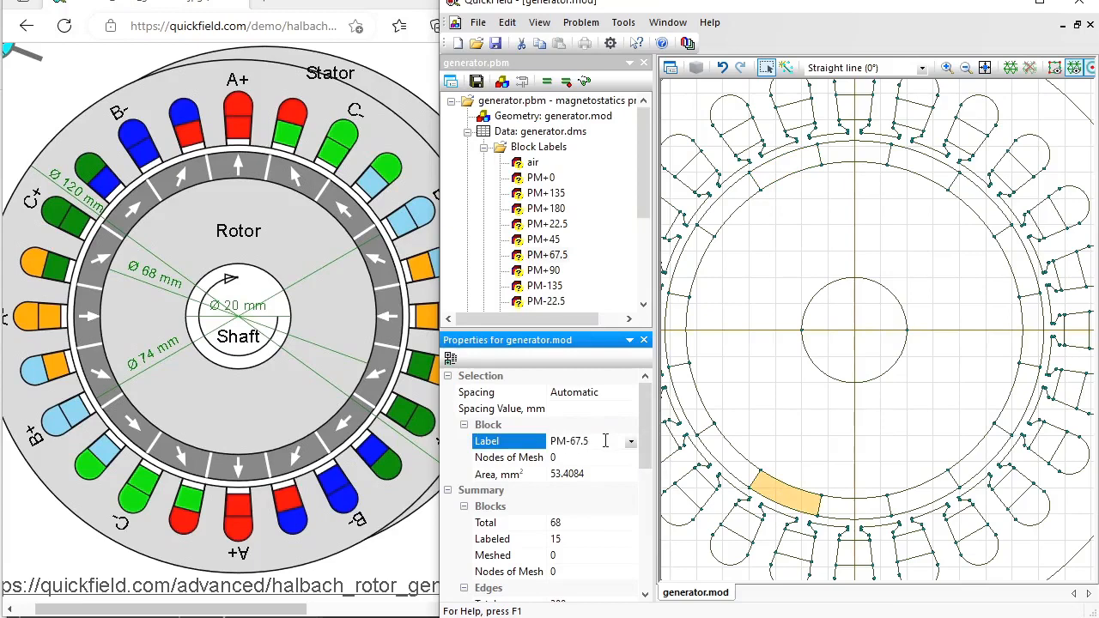
- Commit the PM-67.5 label and label the right-side blocks PM+157.5 and PM-157.5
key("Return")
left_click(1015, 261)
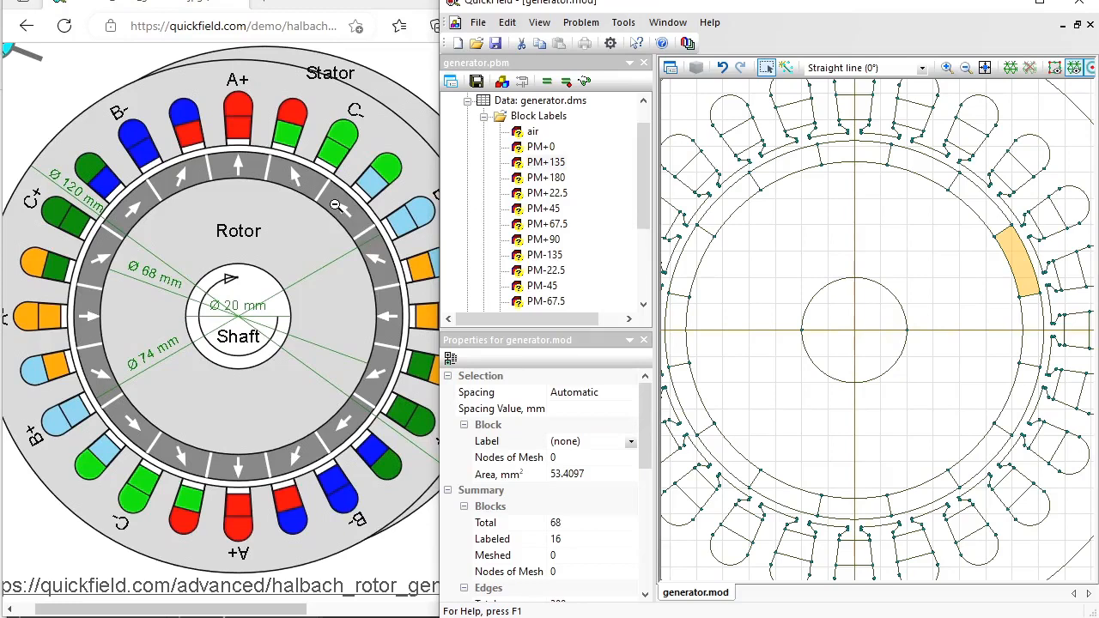
left_click(599, 441)
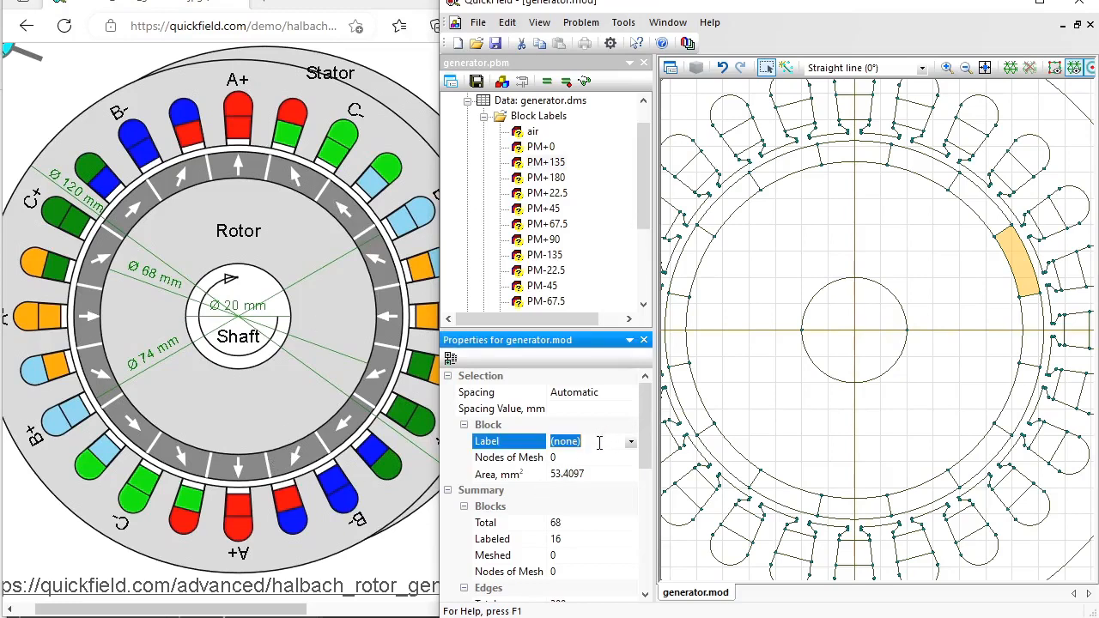
type("PM+157.5")
key("Return")
left_click(1033, 392)
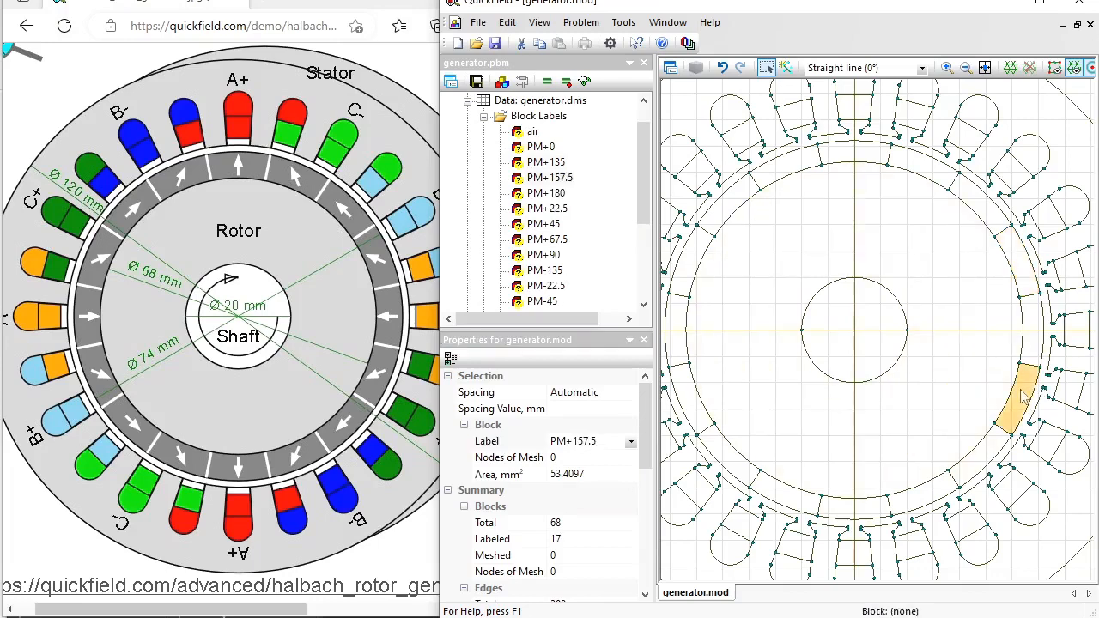
left_click(612, 440)
type("PM-15")
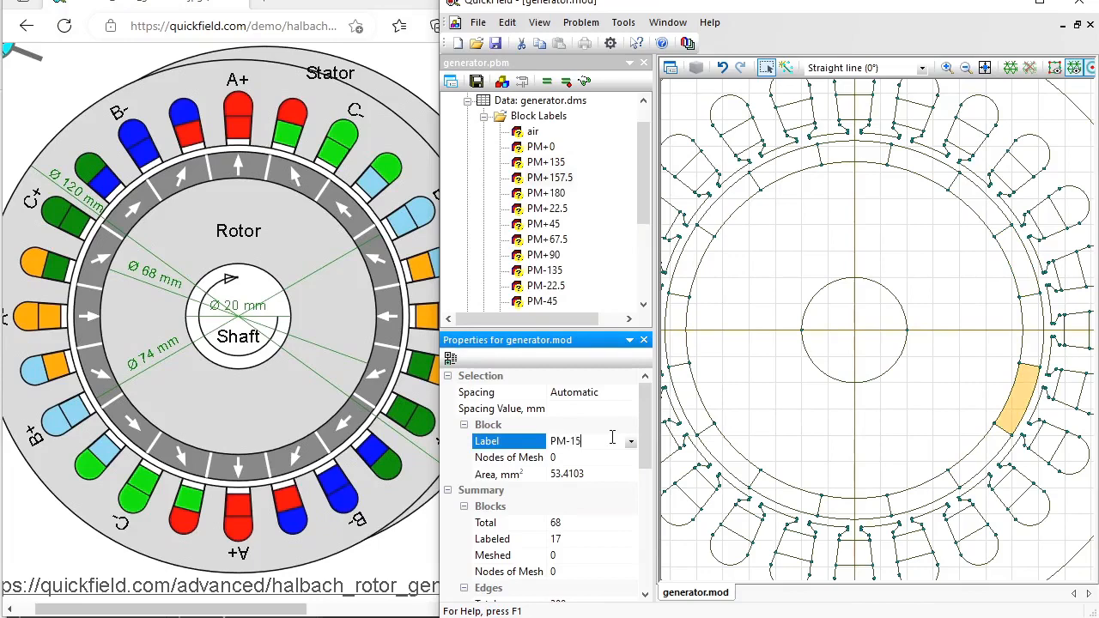
type("7.5")
key("Return")
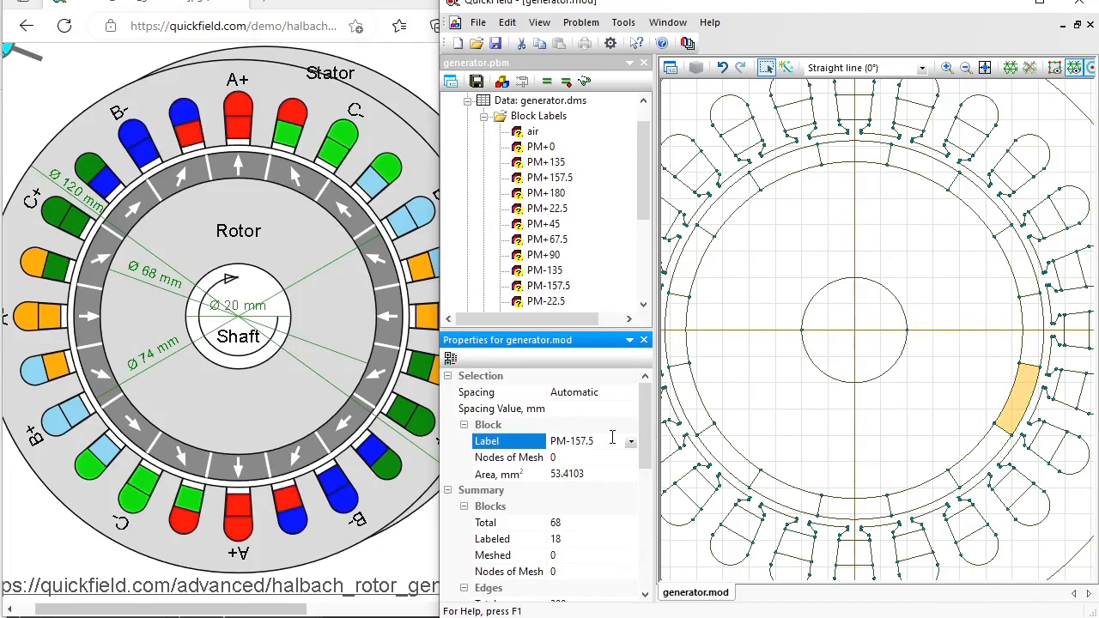
- Label the top block right of centre PM+112.5 and start the bottom block's PM-112.5 label
left_click(920, 174)
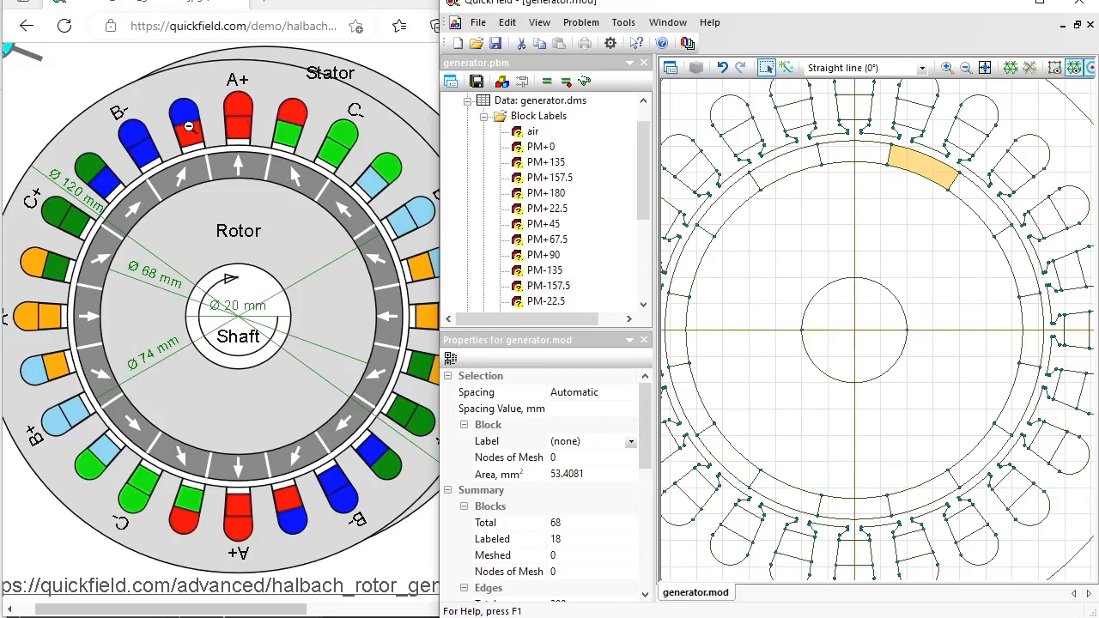
left_click(596, 442)
type("PM+112.5")
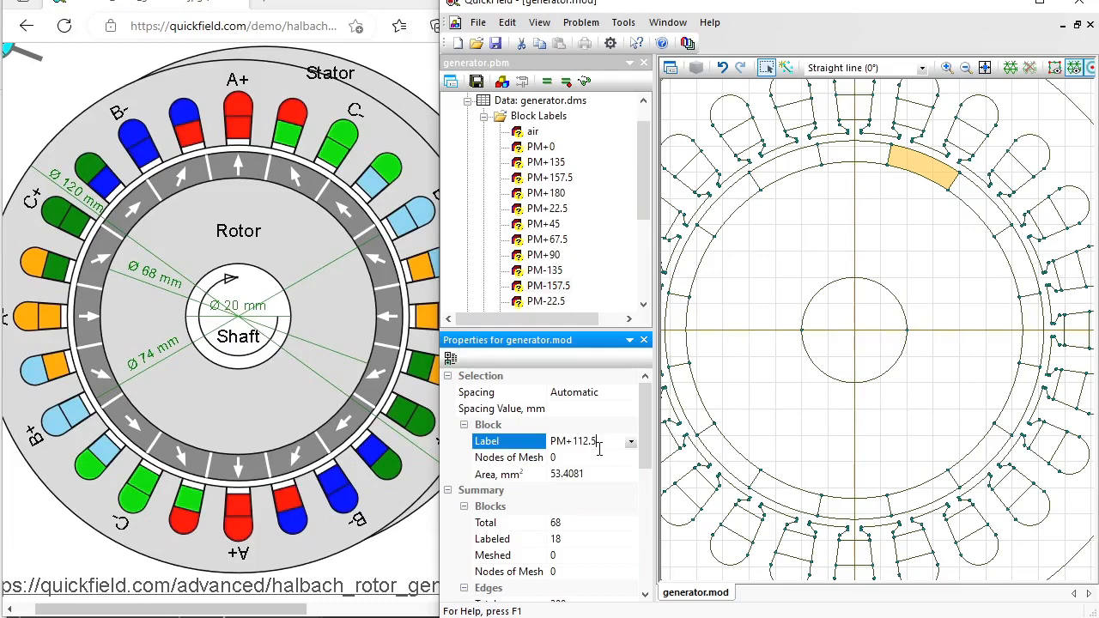
key("Return")
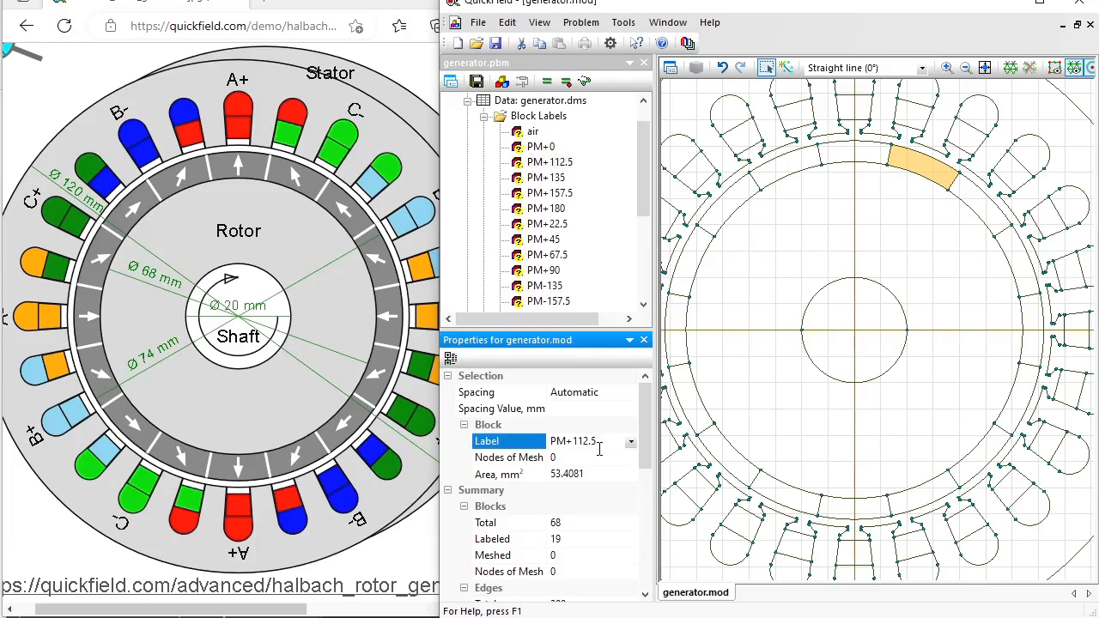
left_click(935, 498)
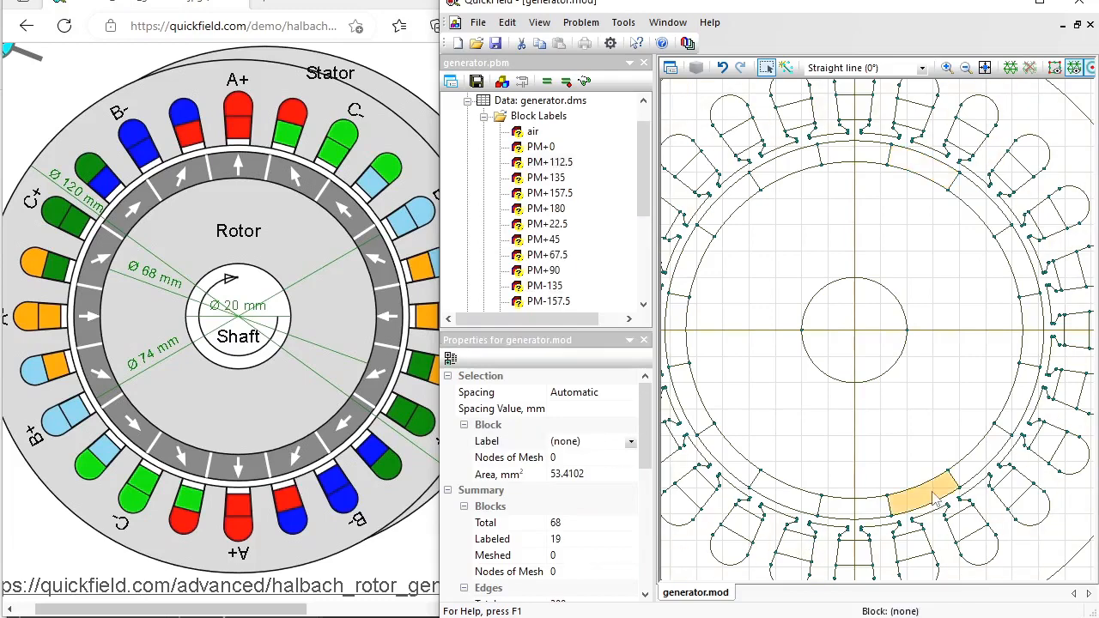
left_click(602, 446)
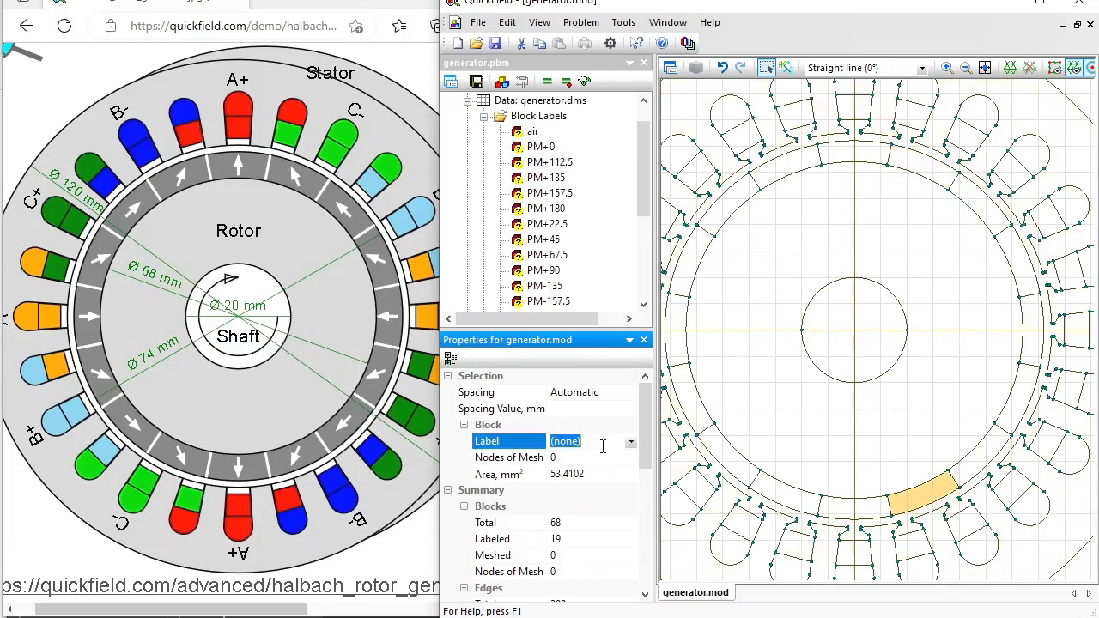
type("PM")
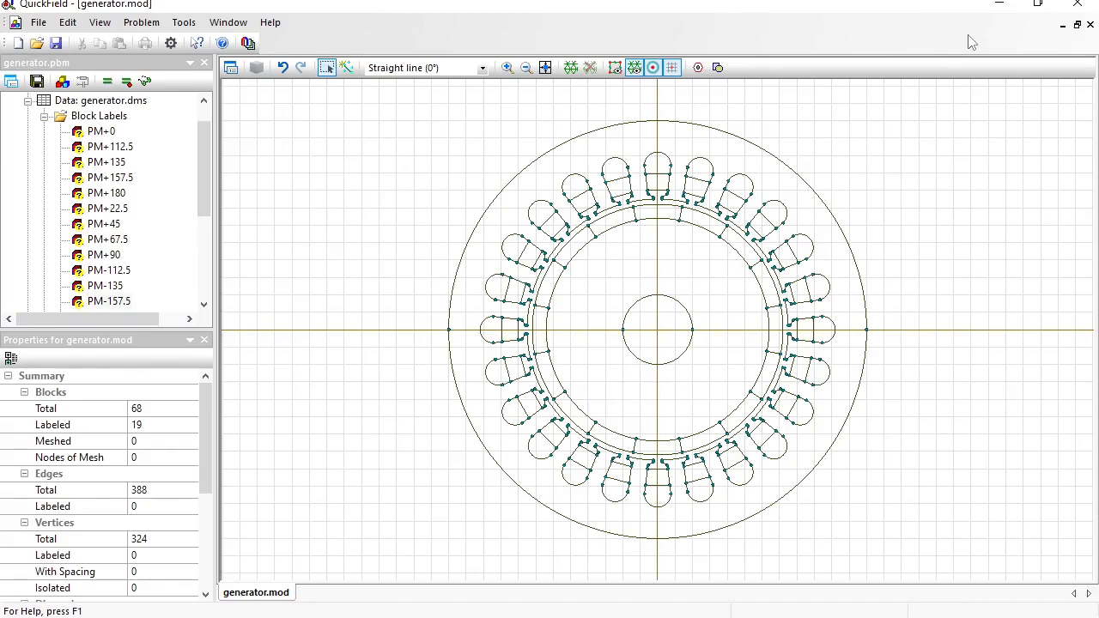
- Label the four top stator slot blocks A+
left_click(663, 190)
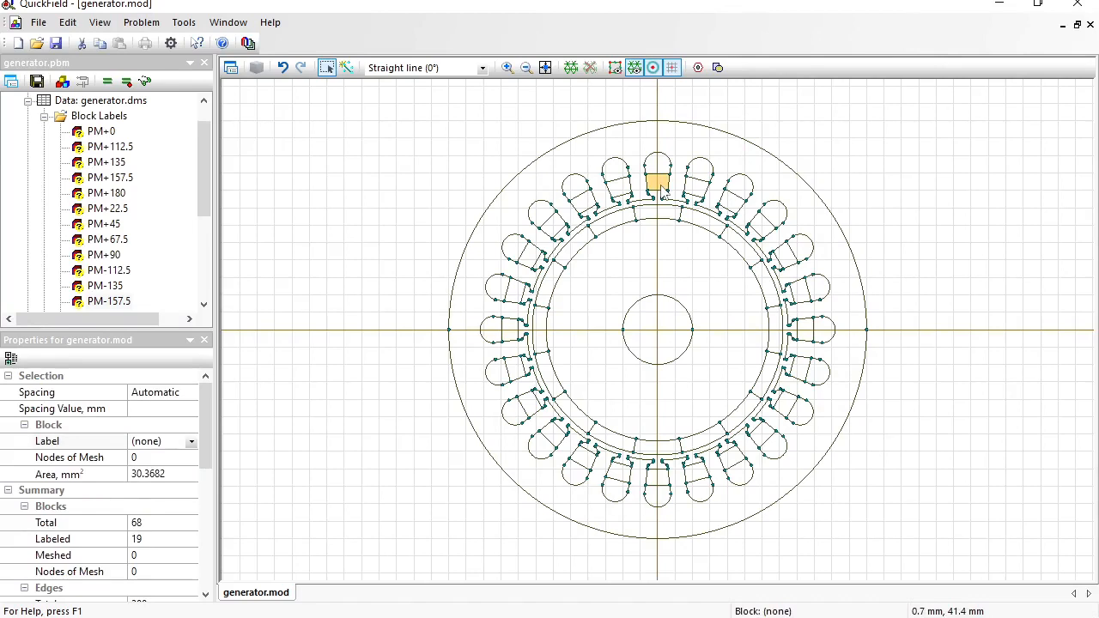
left_click(664, 170, "ctrl")
left_click(622, 189, "ctrl")
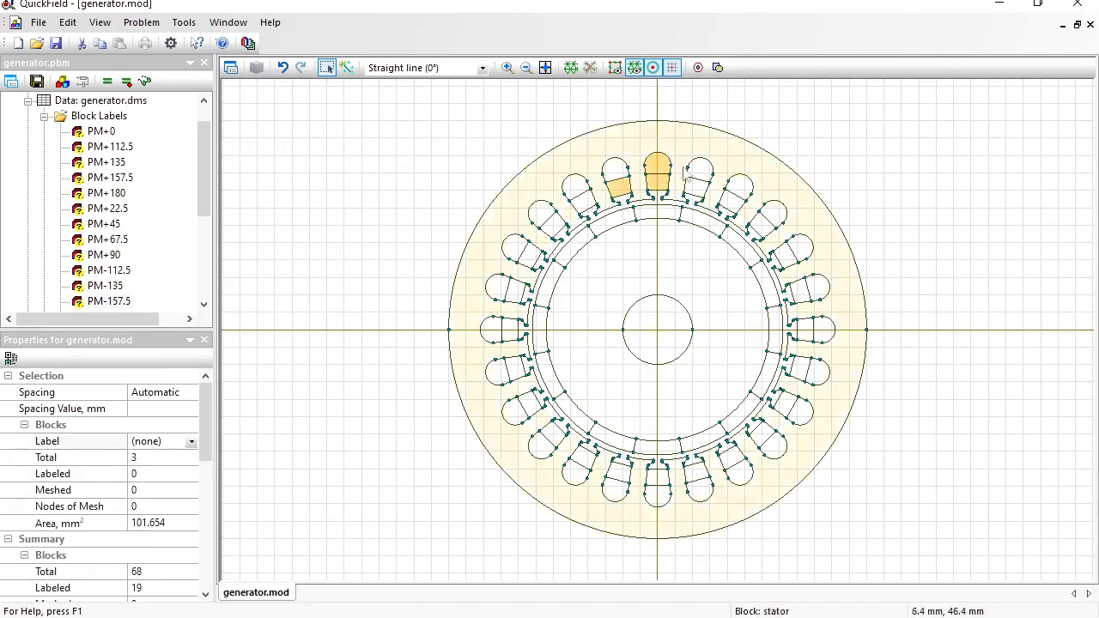
left_click(700, 172, "ctrl")
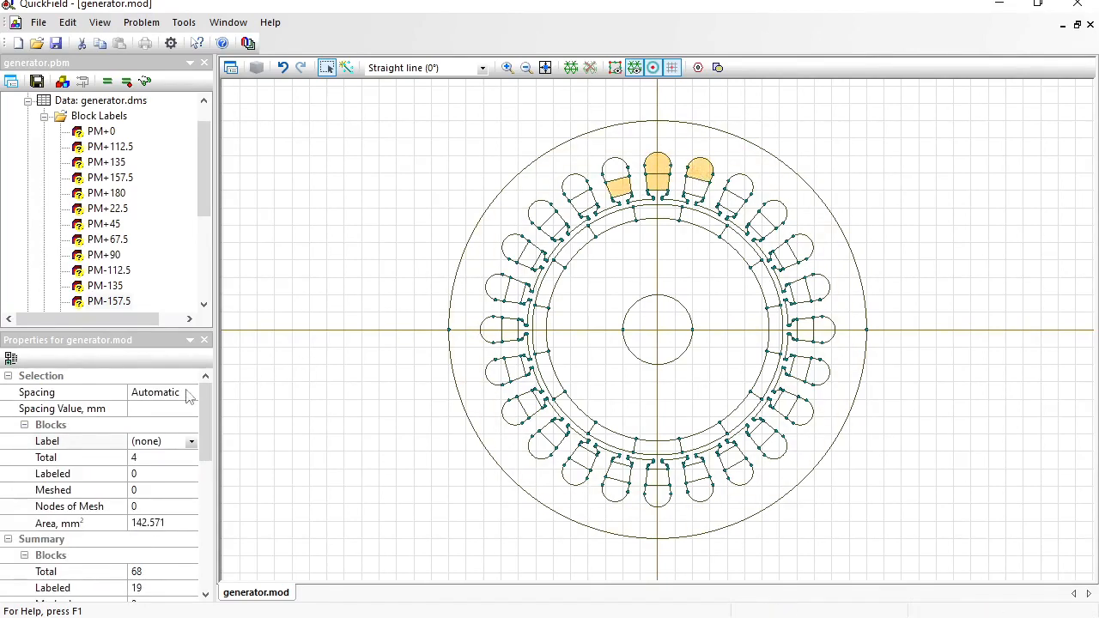
left_click(176, 441)
type("A+")
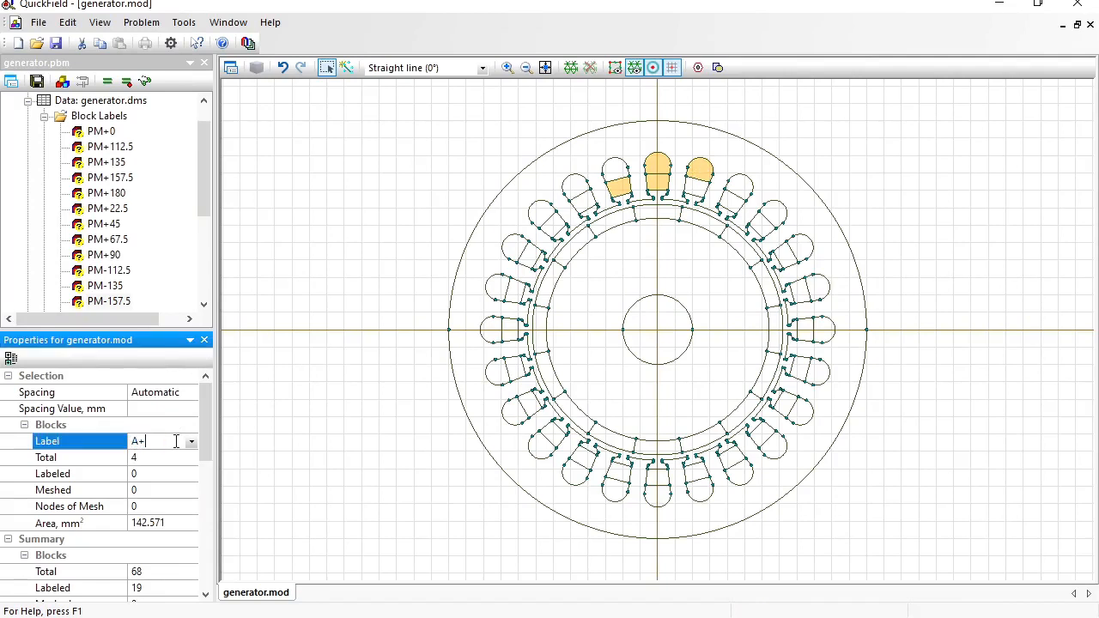
key("Return")
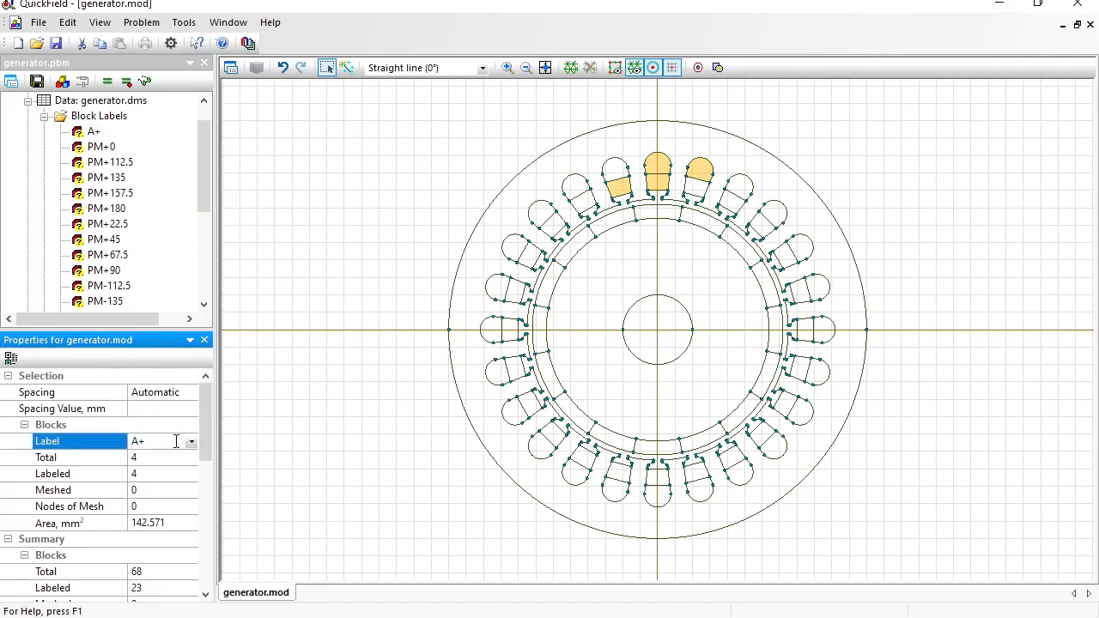
- Label the next four slot blocks clockwise C-
left_click(695, 187)
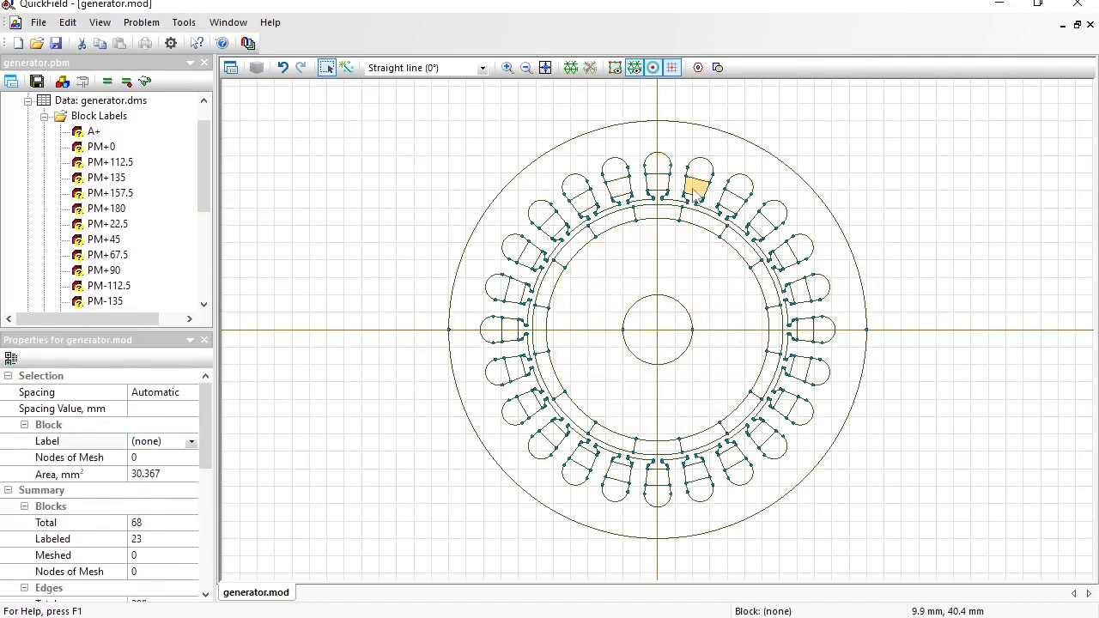
left_click(730, 204, "ctrl")
left_click(740, 186, "ctrl")
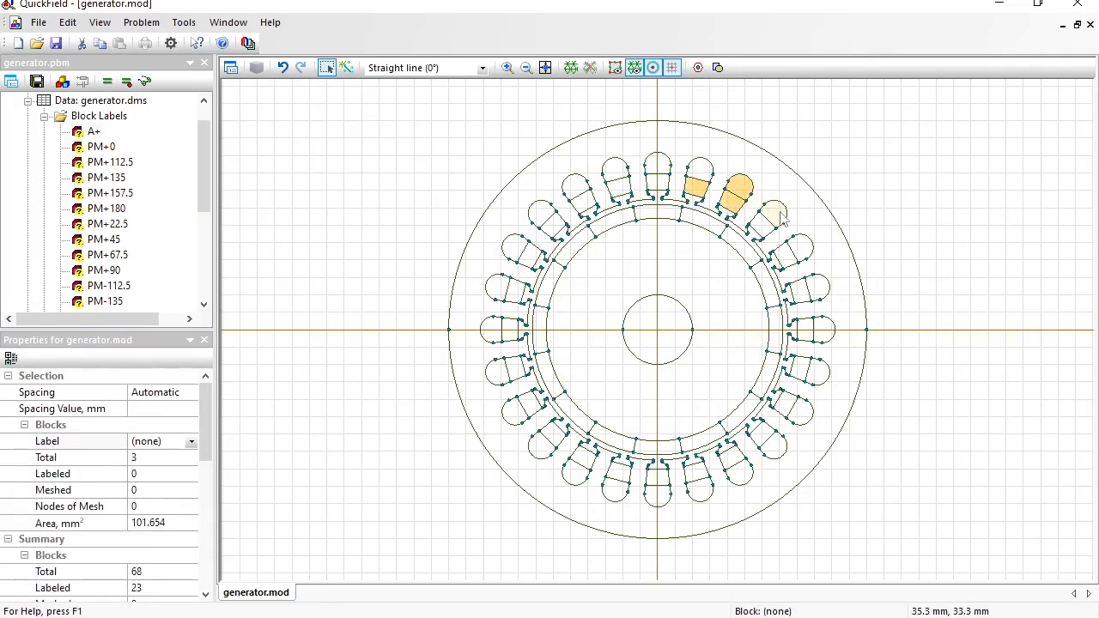
left_click(781, 219, "ctrl")
left_click(167, 441)
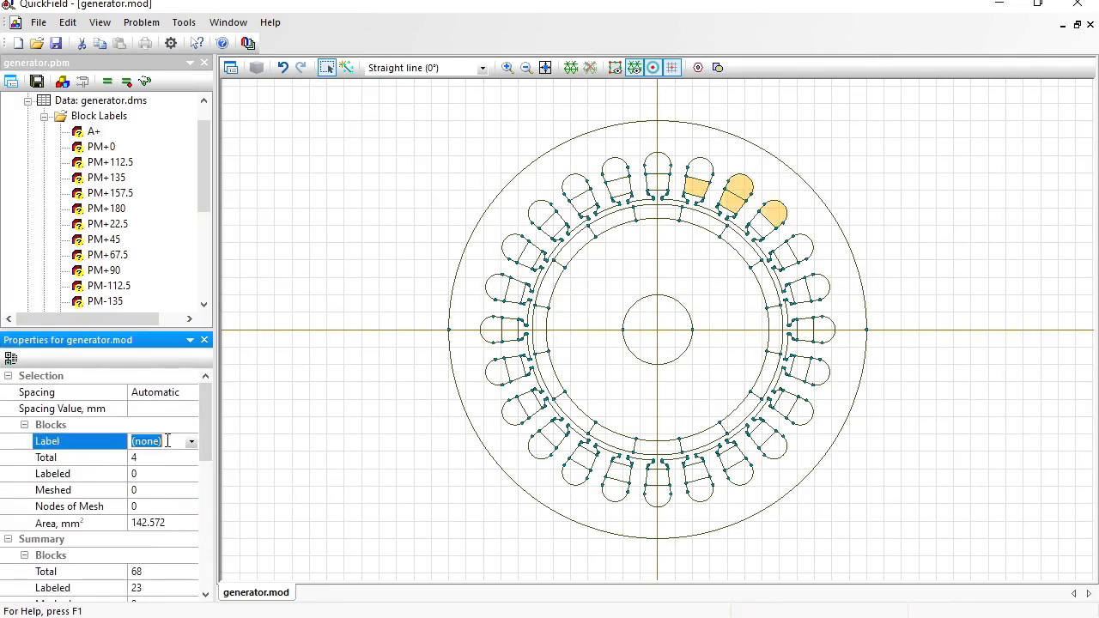
type("C-")
key("Return")
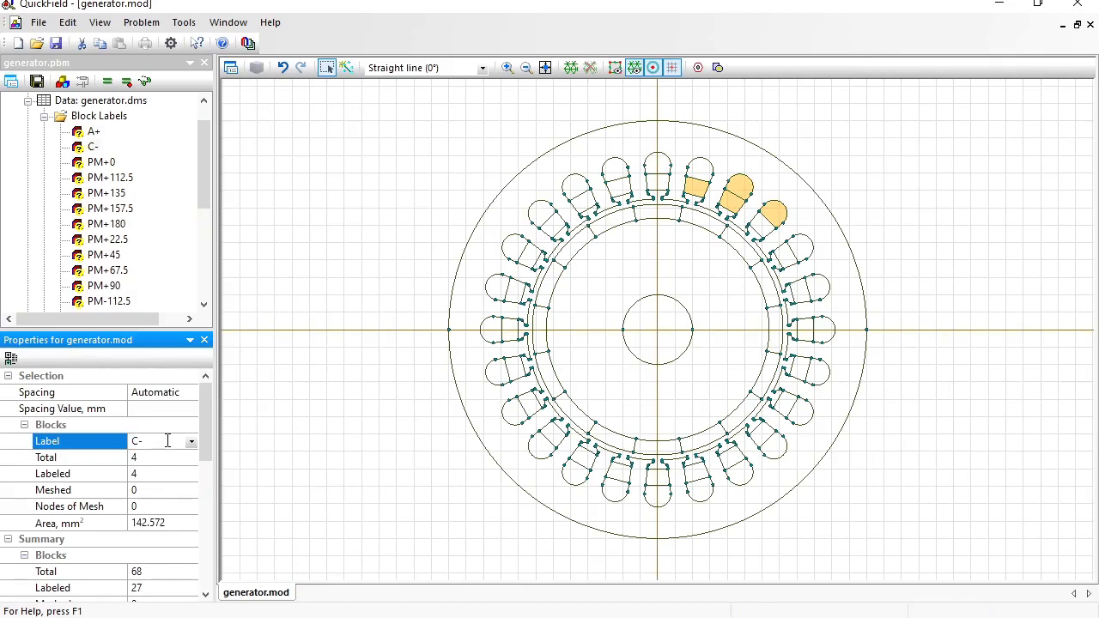
- Label the four upper-right slot blocks B+
left_click(760, 240)
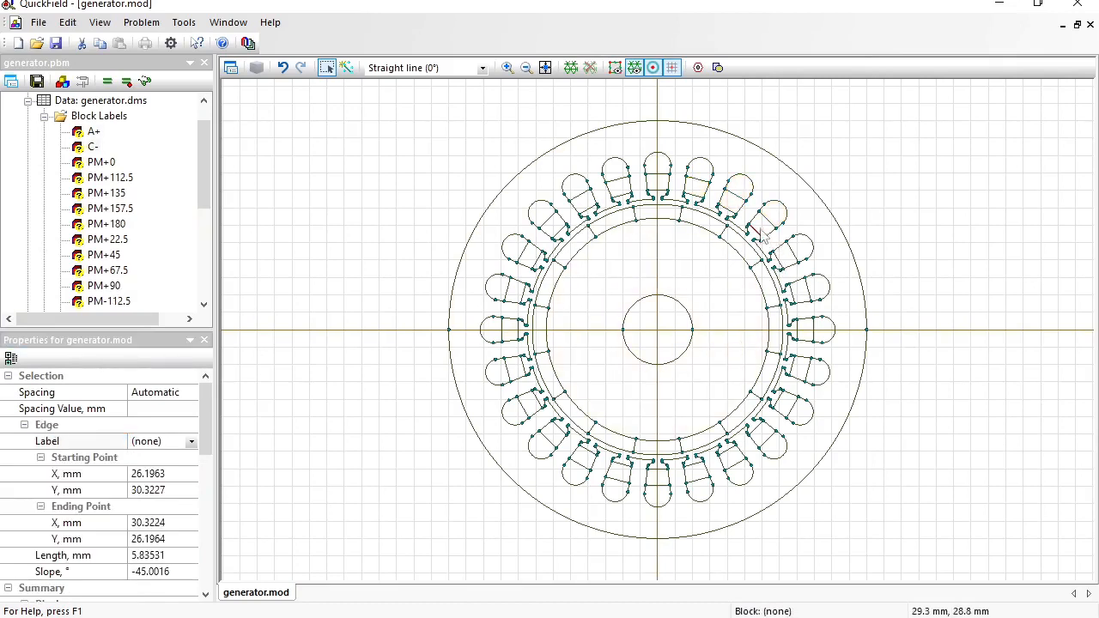
left_click(763, 229)
left_click(786, 259, "ctrl")
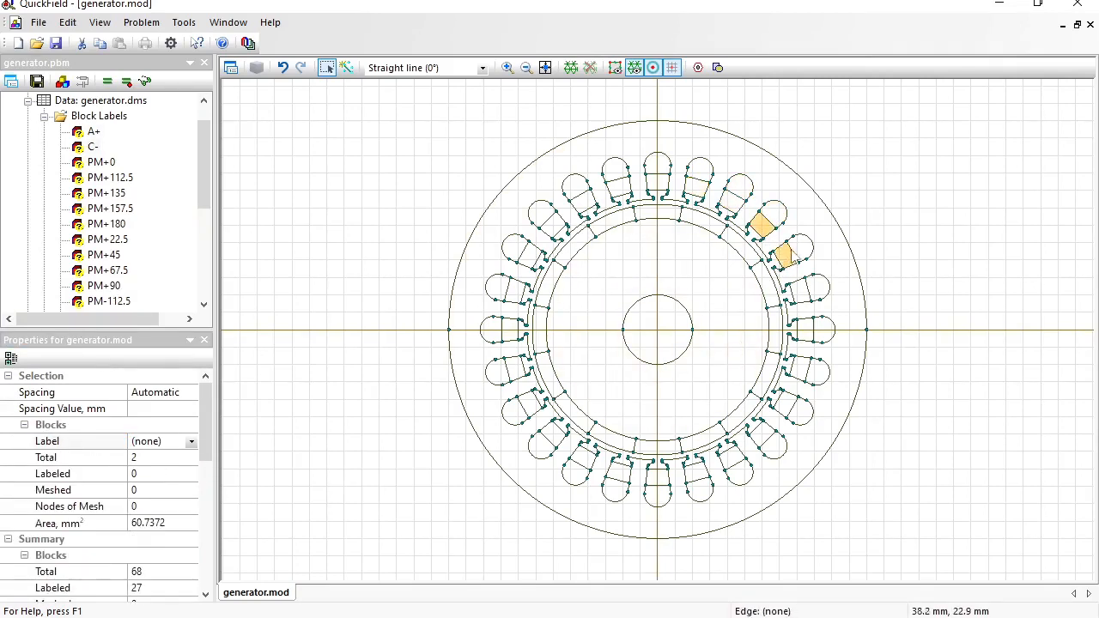
left_click(799, 249, "ctrl")
left_click(817, 288, "ctrl")
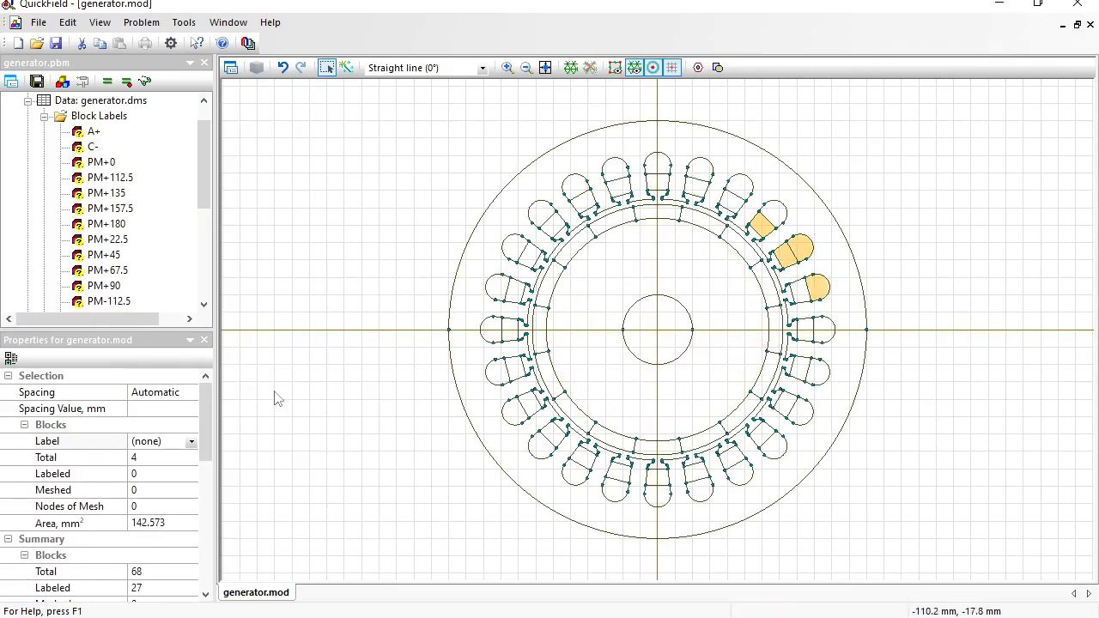
left_click(173, 443)
type("B")
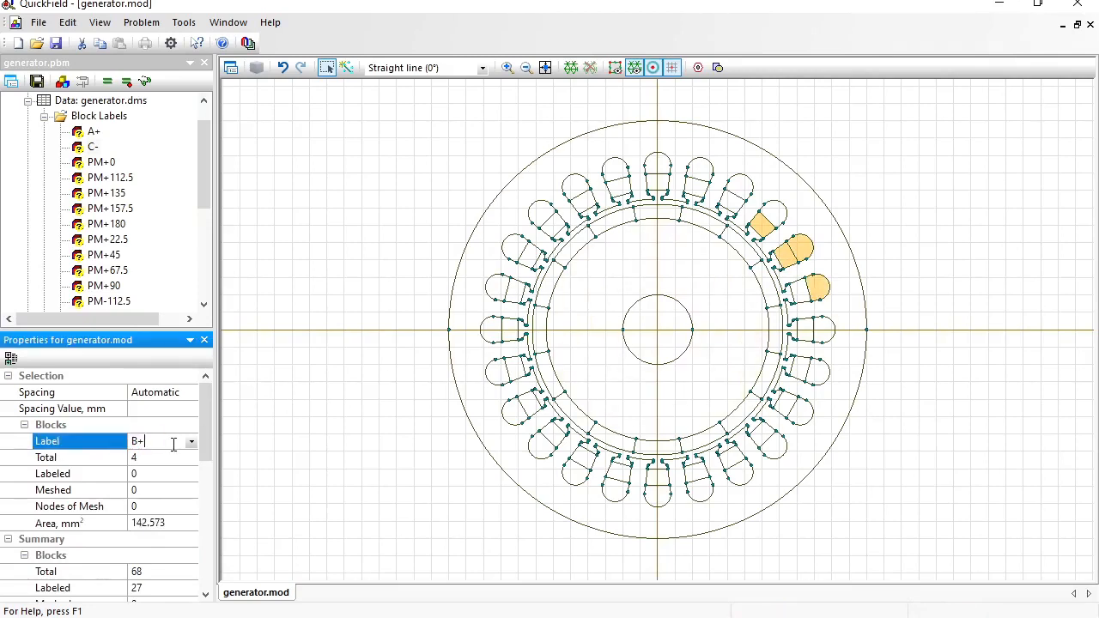
type("+")
key("Return")
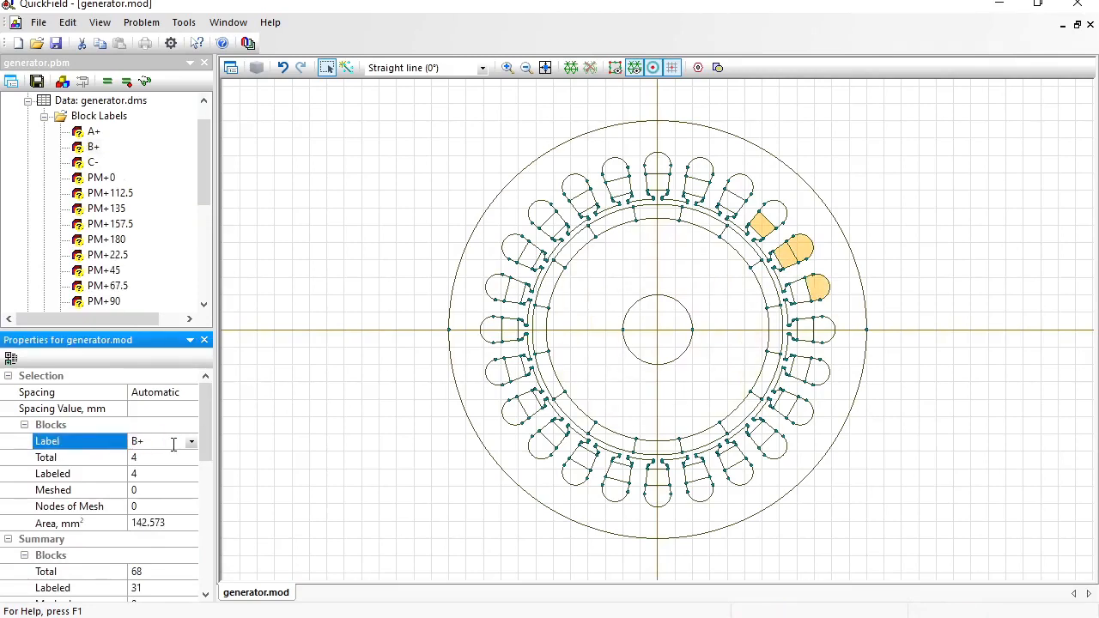
- Label the four right-side slot blocks A-
left_click(797, 294)
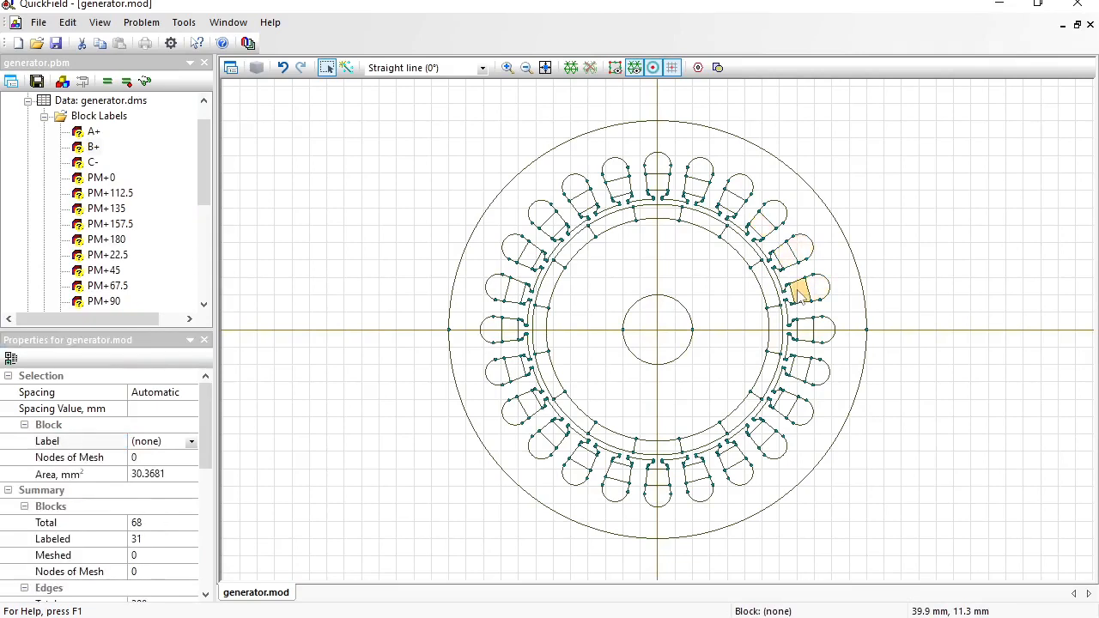
left_click(808, 337, "ctrl")
left_click(822, 333, "ctrl")
left_click(819, 376, "ctrl")
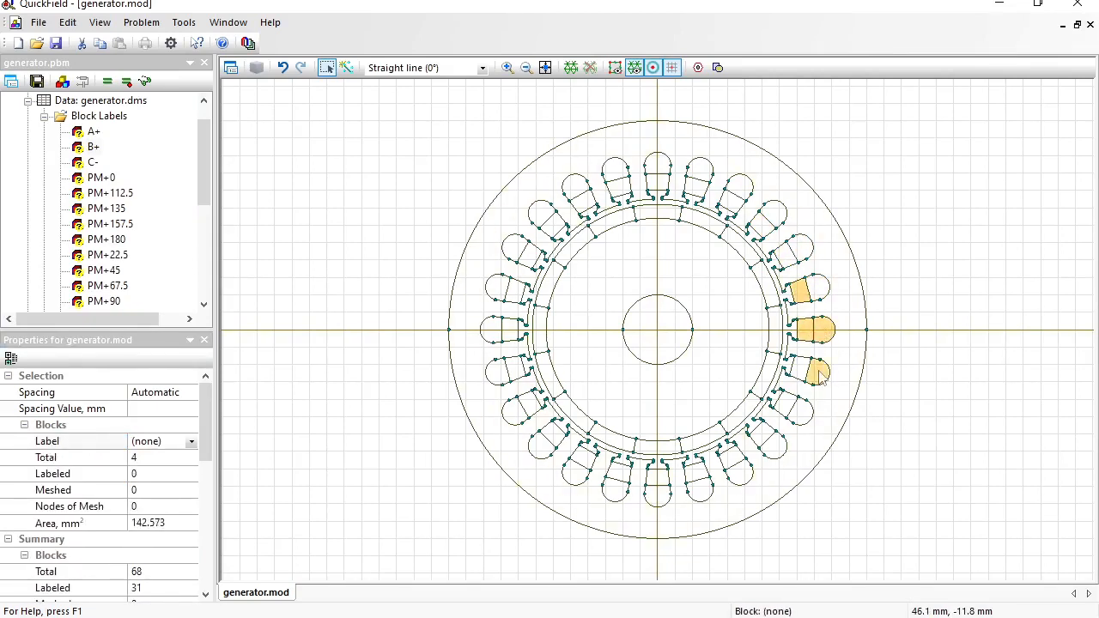
left_click(184, 443)
type("A")
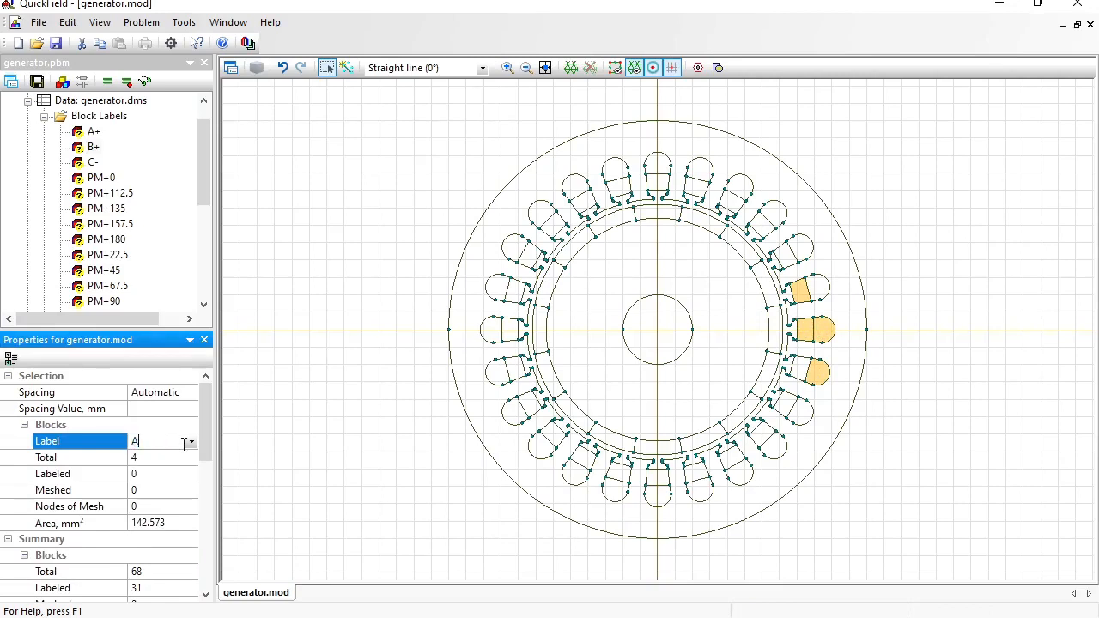
type("-")
key("Return")
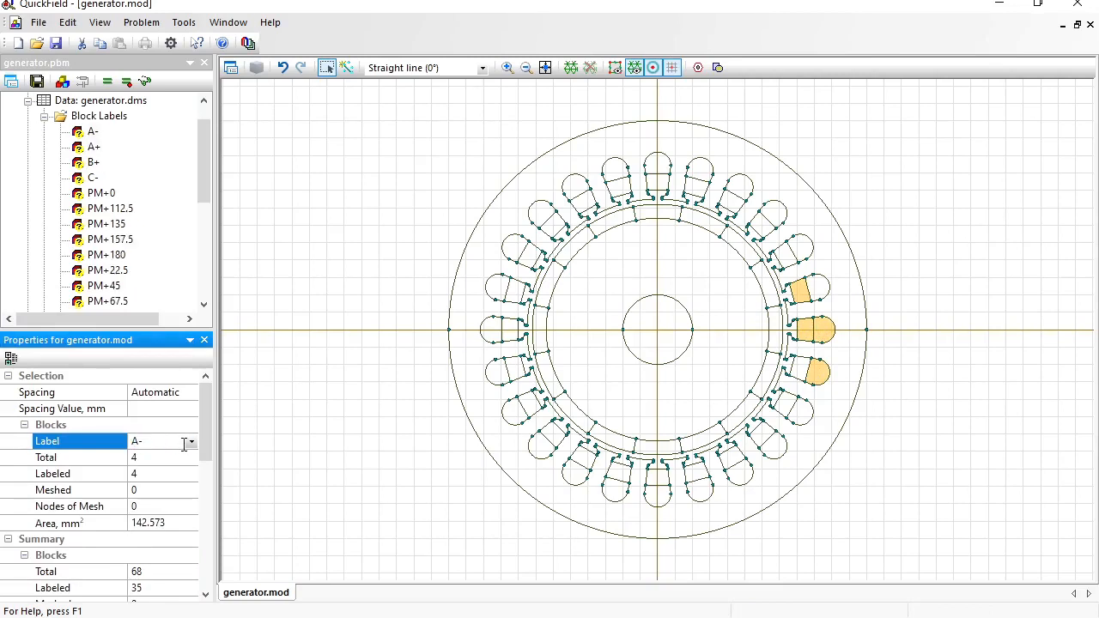
- Label the four lower-right slot blocks C+
left_click(798, 371)
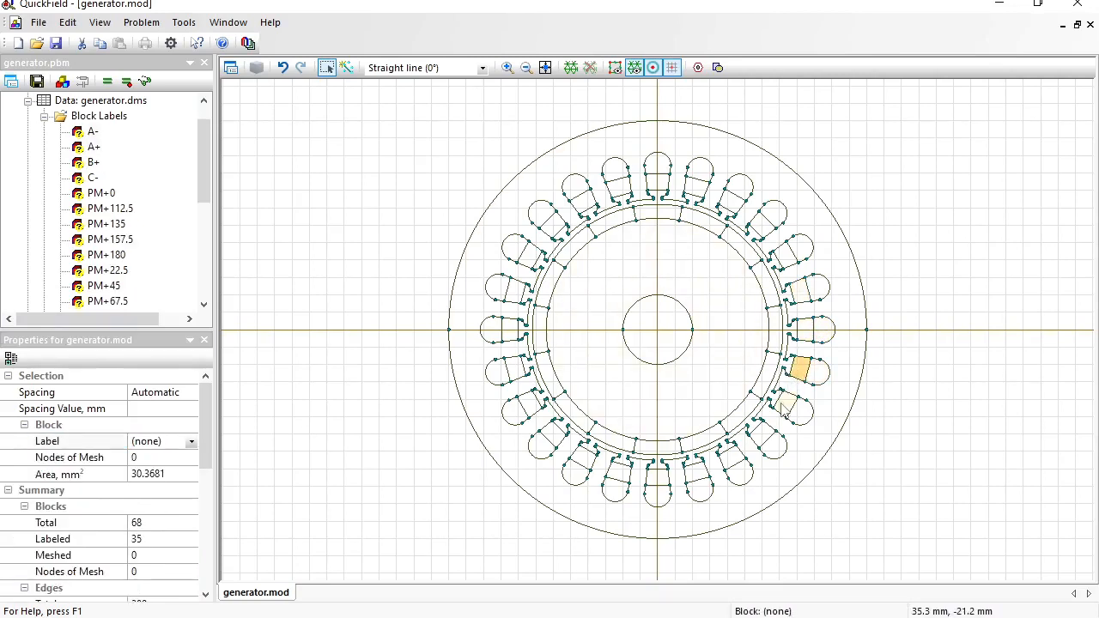
left_click(785, 408, "ctrl")
left_click(802, 414, "ctrl")
left_click(774, 446, "ctrl")
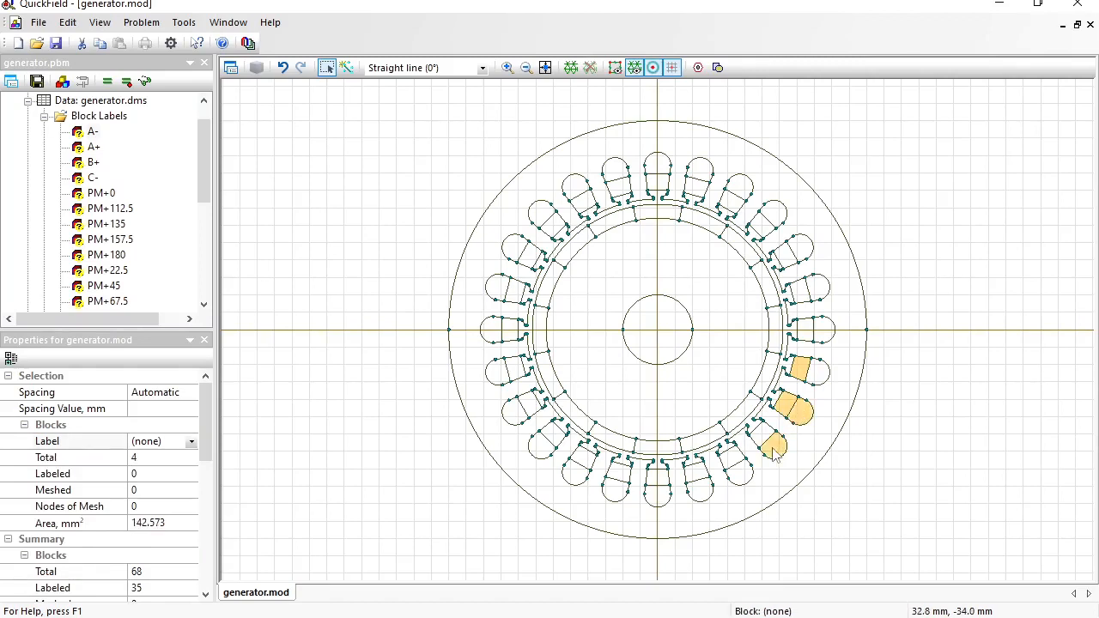
left_click(166, 441)
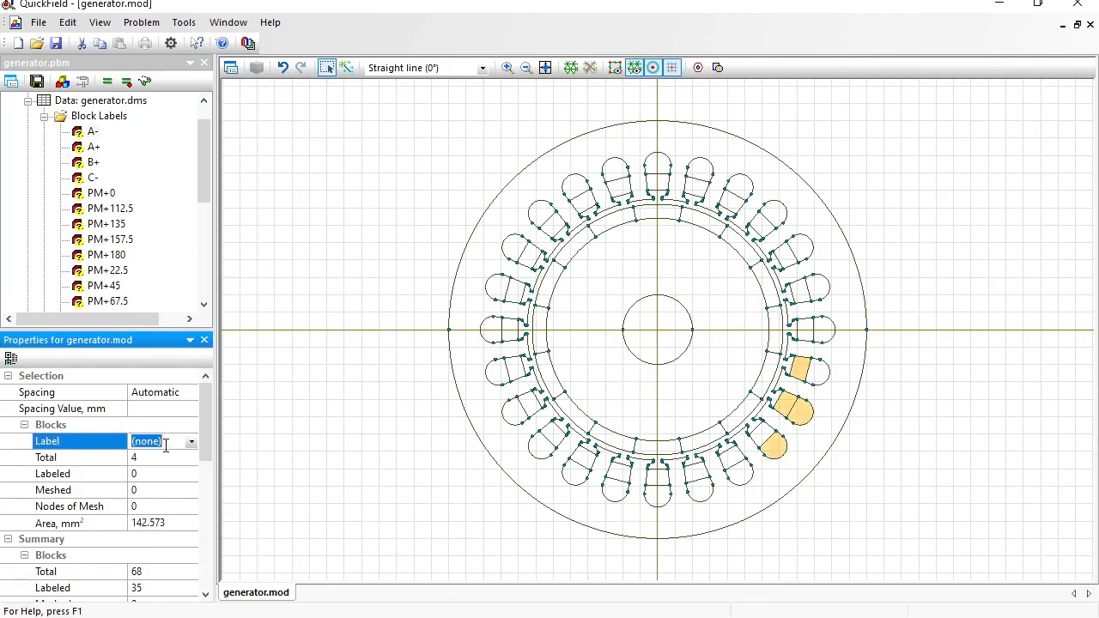
type("C+")
key("Return")
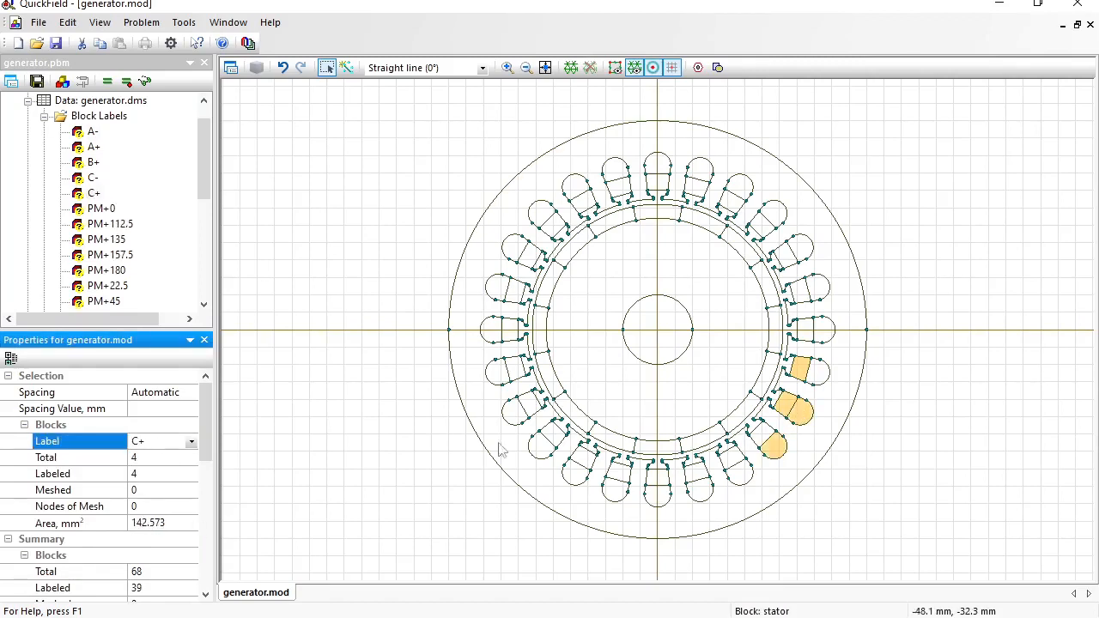
- Label the four bottom-right slot blocks B-
left_click(759, 437)
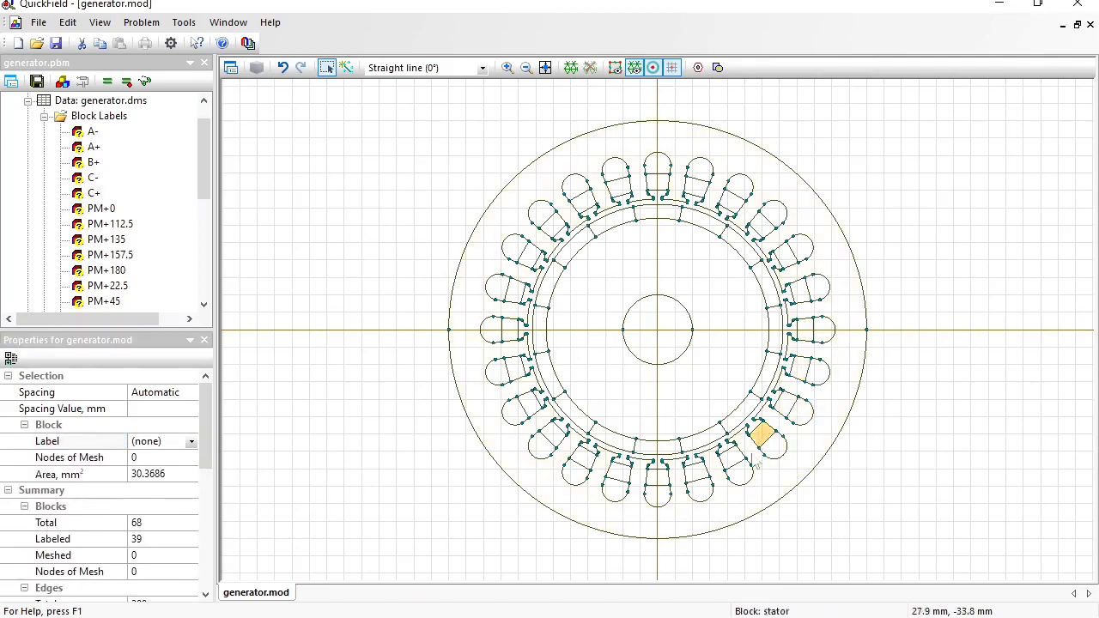
left_click(737, 462, "ctrl")
left_click(732, 457, "ctrl")
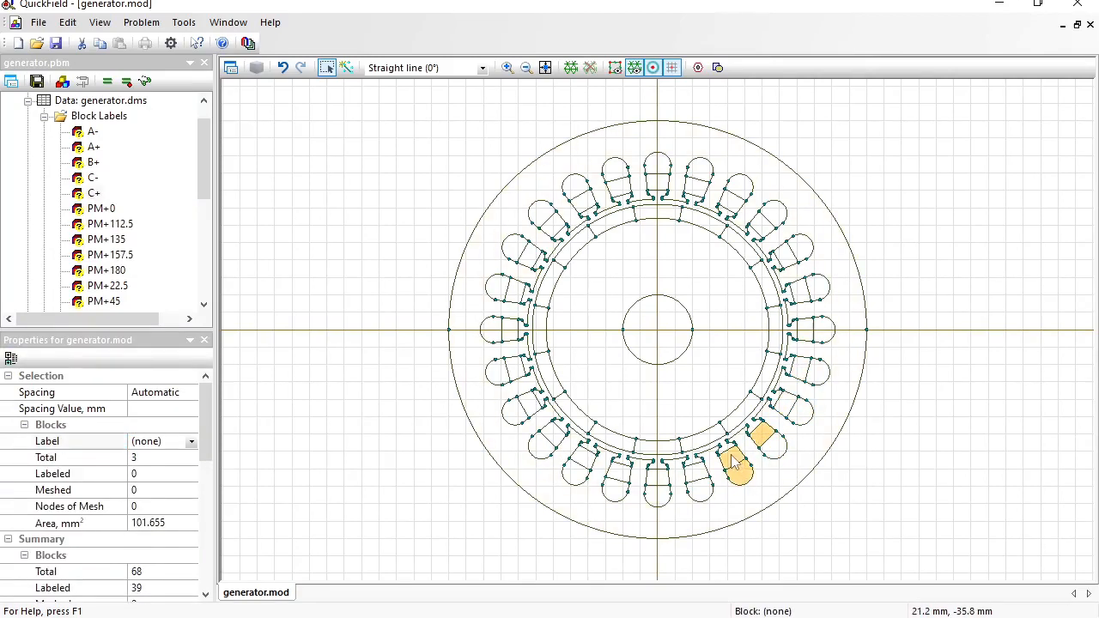
left_click(700, 493, "ctrl")
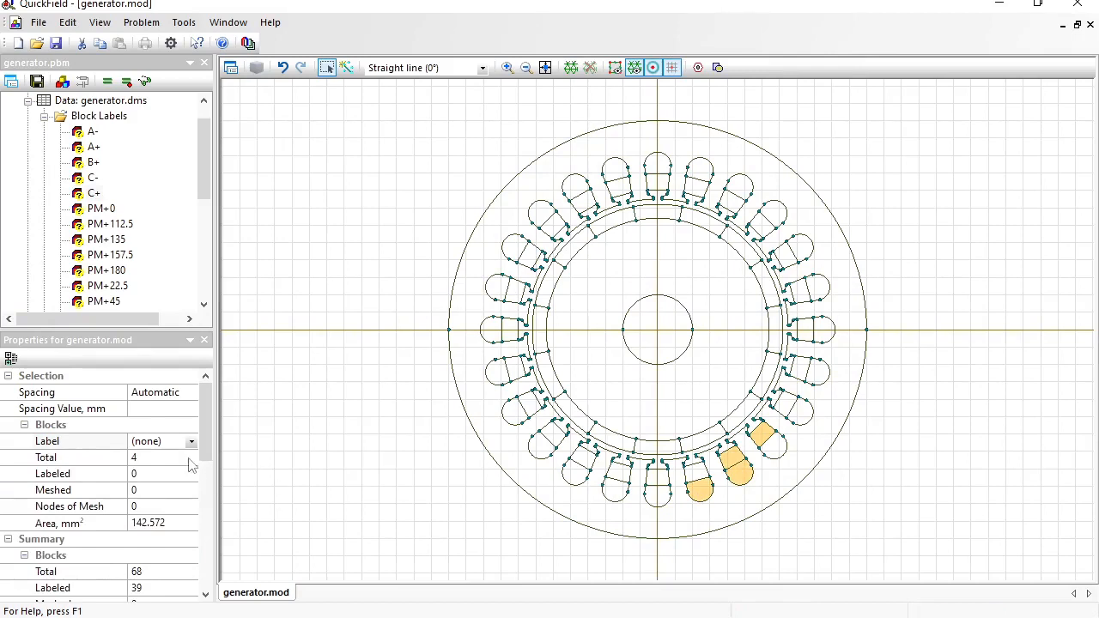
left_click(172, 442)
type("B-")
key("Return")
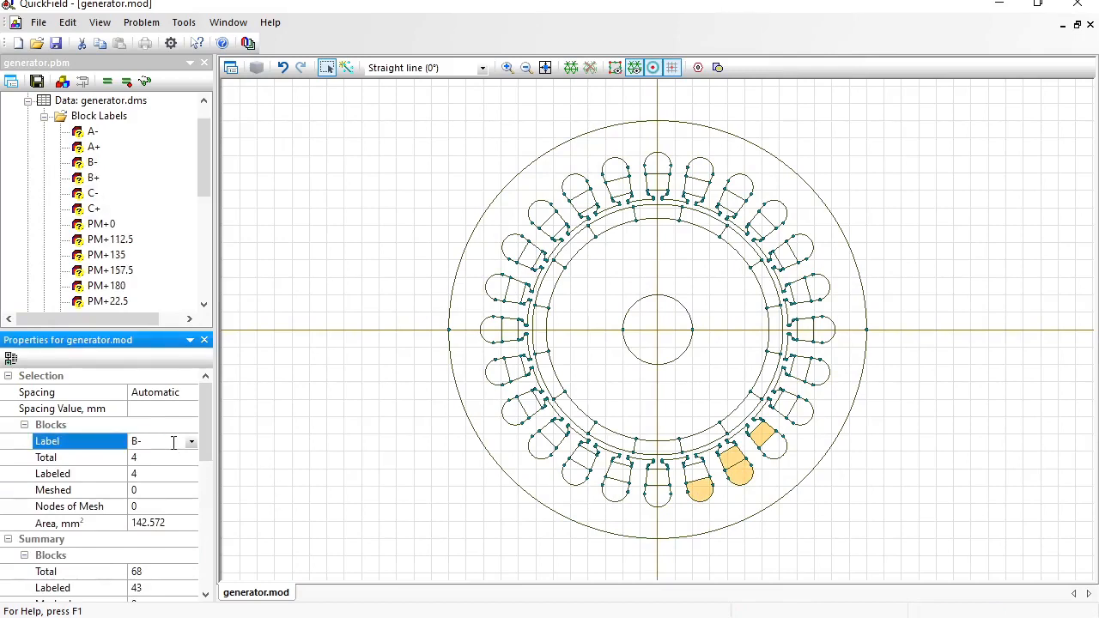
- Assign the existing A+ label to the four bottom slot blocks
left_click(698, 472)
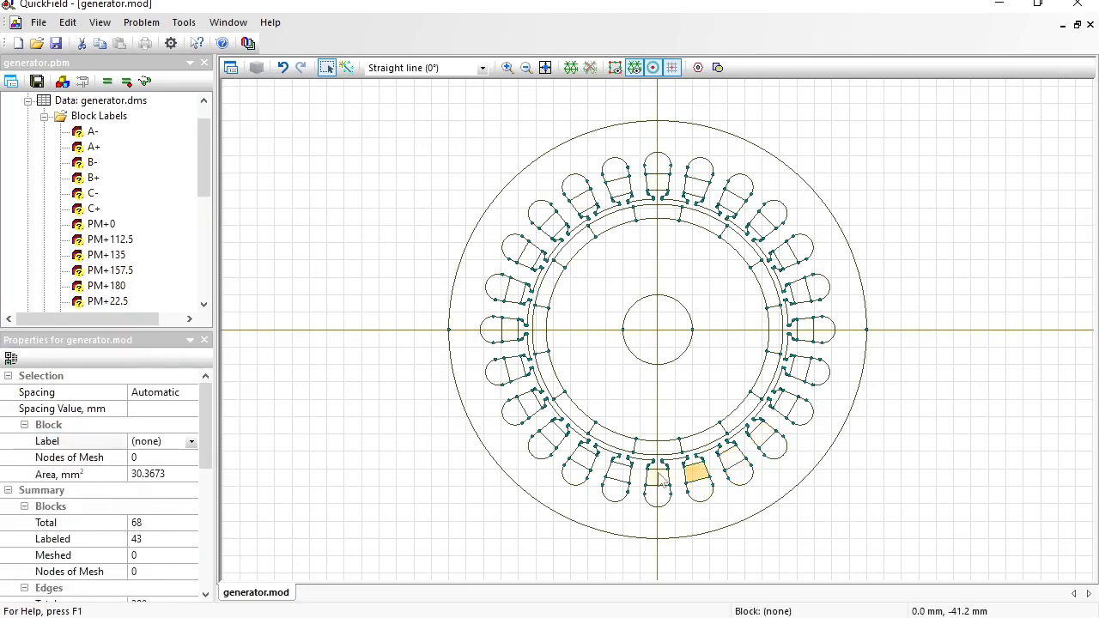
left_click(659, 477, "ctrl")
left_click(658, 497, "ctrl")
left_click(615, 489, "ctrl")
left_click(191, 442)
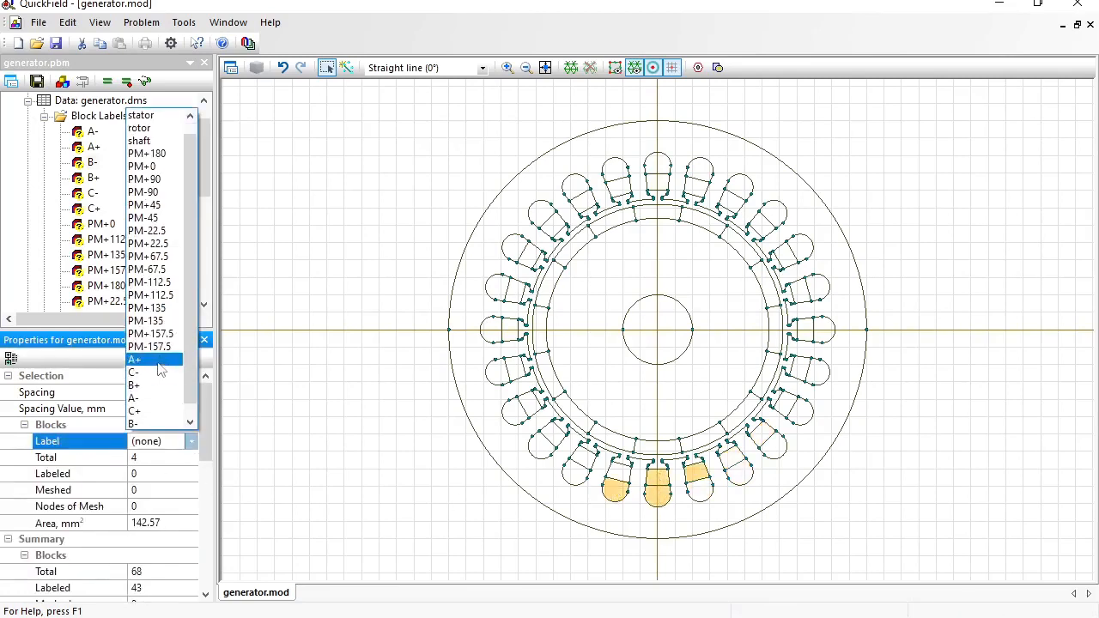
left_click(133, 346)
- Assign the existing C- label to the bottom-left slot blocks
left_click(618, 472)
left_click(576, 468, "ctrl")
left_click(541, 444, "ctrl")
left_click(192, 442)
left_click(148, 359)
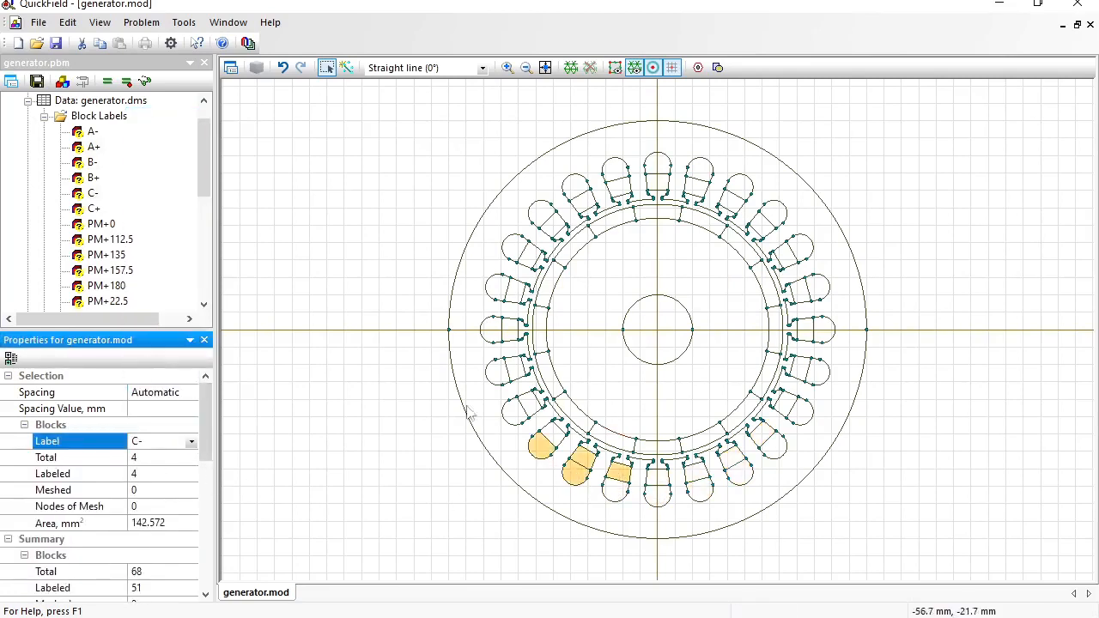
- Assign the next phase label, B+, to the four lower-left slot blocks
left_click(554, 438)
left_click(531, 407, "ctrl")
left_click(515, 413, "ctrl")
left_click(498, 373, "ctrl")
left_click(192, 442)
left_click(148, 373)
- Assign the next phase label, A-, to the four left-side slot blocks
left_click(517, 368)
left_click(511, 331, "ctrl")
left_click(492, 329, "ctrl")
left_click(498, 288, "ctrl")
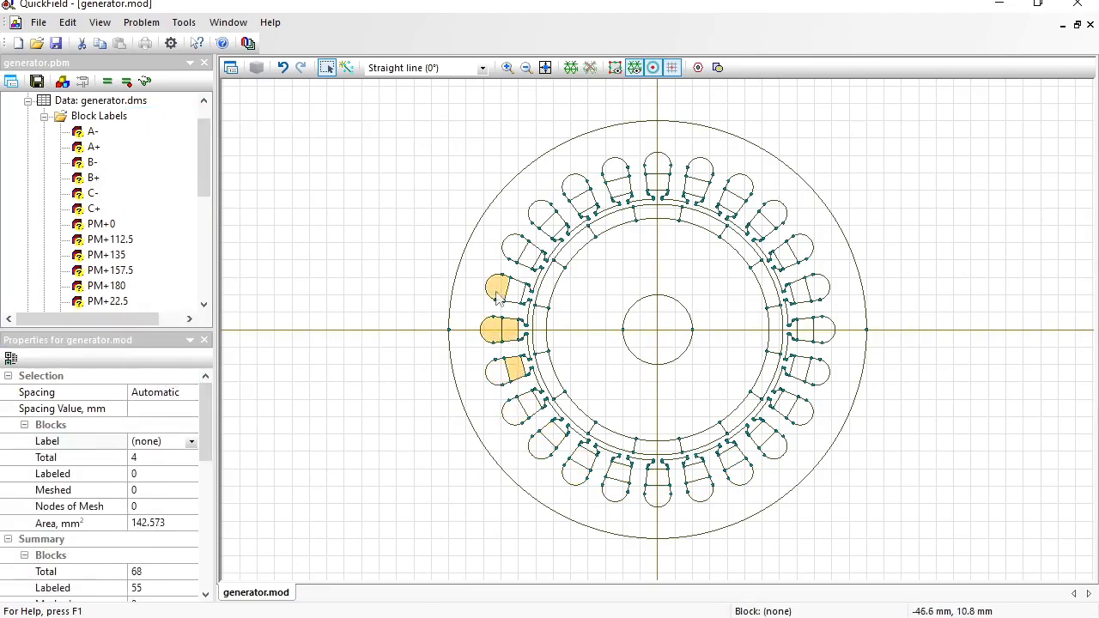
left_click(191, 442)
left_click(168, 402)
- Assign C+ to the upper-left slot blocks
left_click(515, 291)
left_click(529, 254, "ctrl")
left_click(515, 247, "ctrl")
left_click(159, 398)
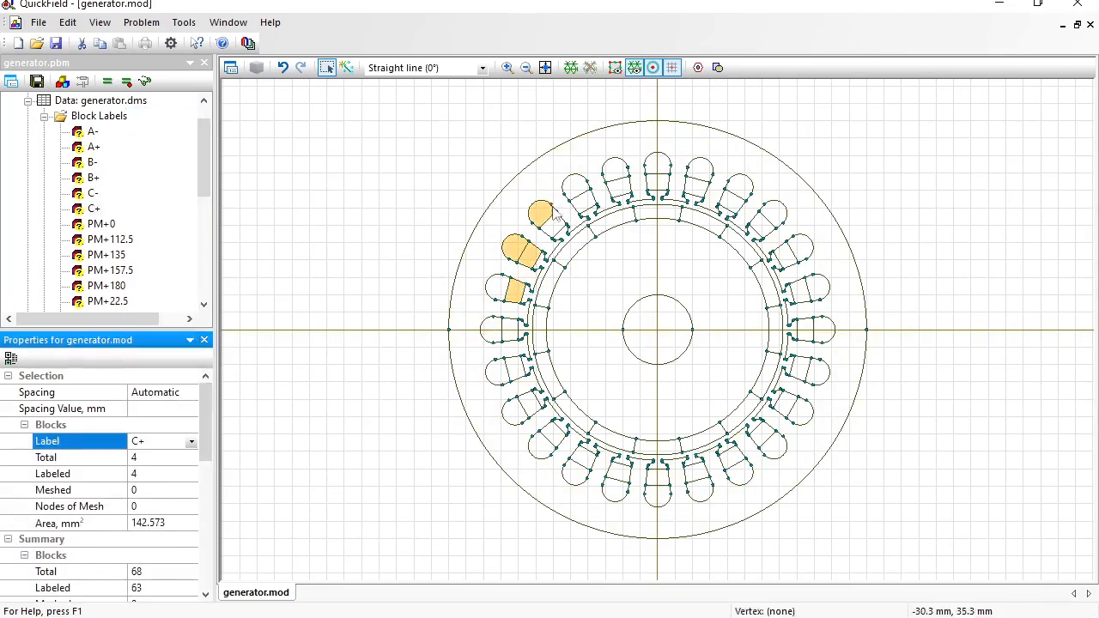
- Assign B- to the last four slot blocks near the top
left_click(553, 225)
left_click(583, 203, "ctrl")
left_click(581, 186, "ctrl")
left_click(617, 172, "ctrl")
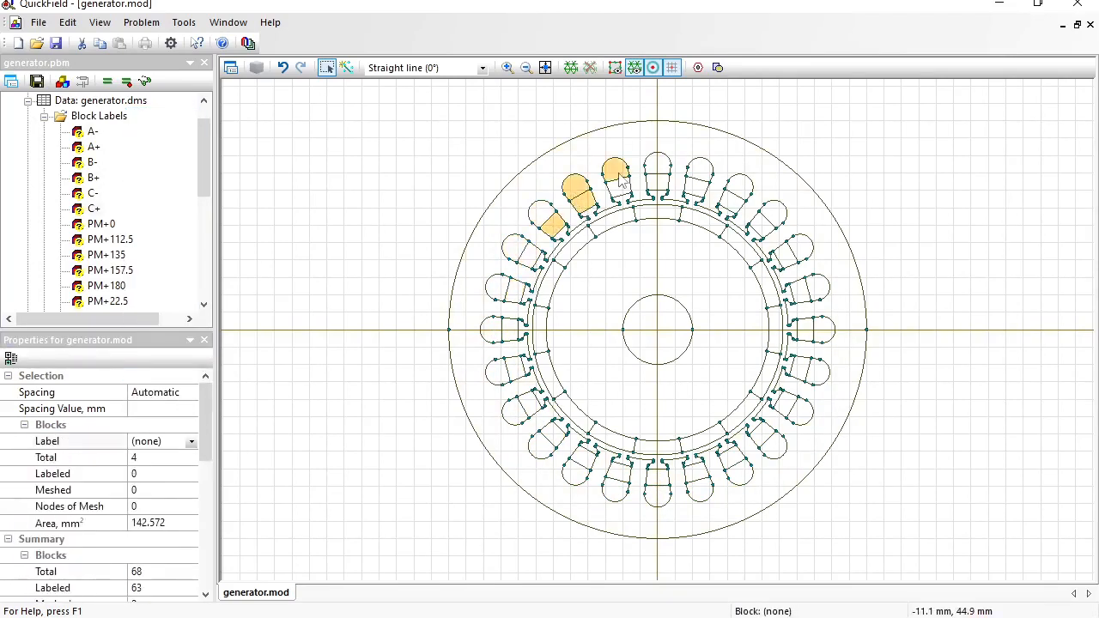
left_click(191, 442)
scroll(172, 412, "down", 1)
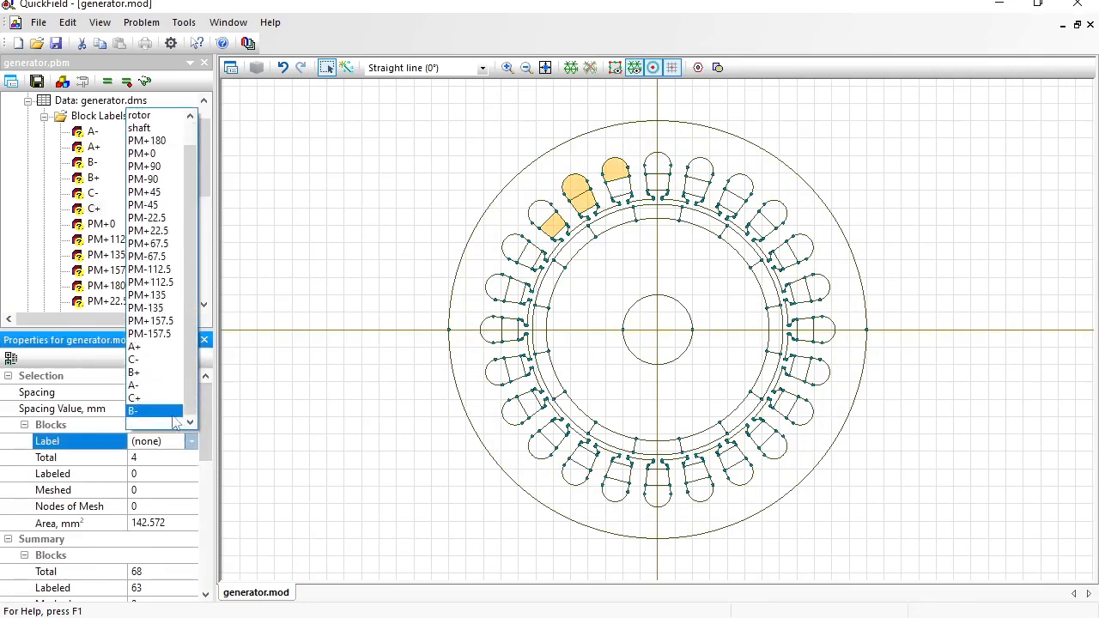
left_click(166, 413)
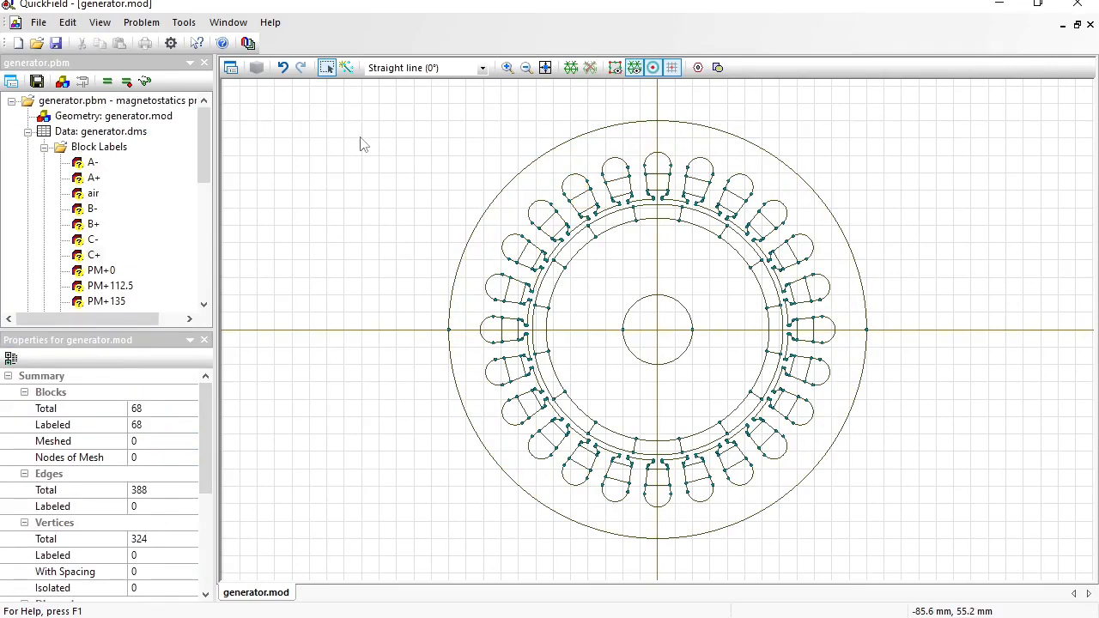
- Select the upper and lower outer-circle arcs and label them 'external'
left_click(330, 73)
left_click(548, 158)
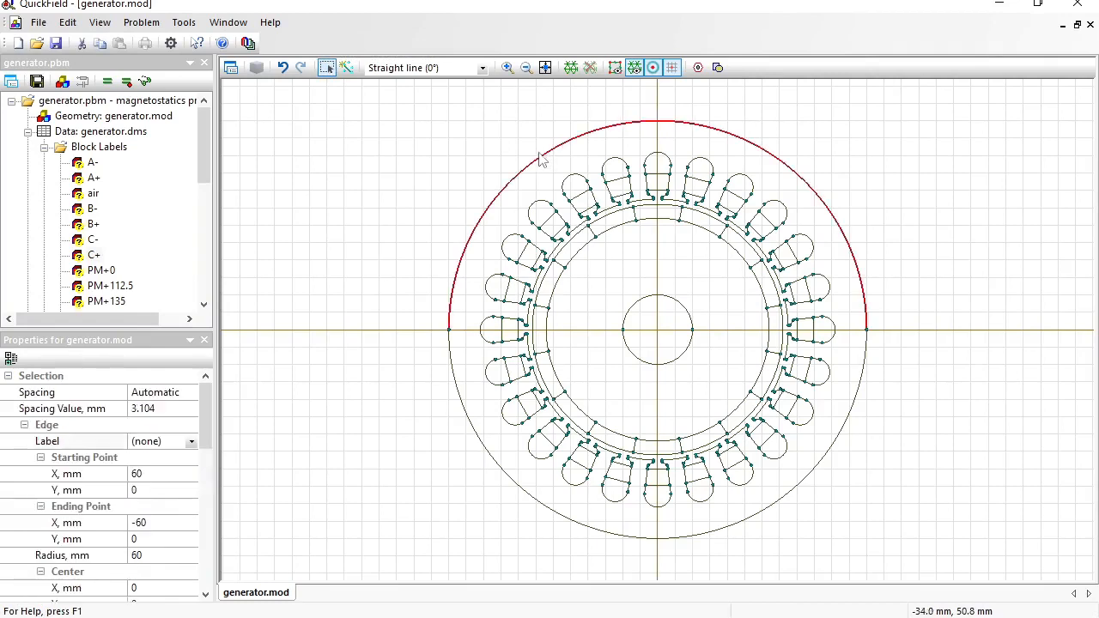
left_click(455, 367, "ctrl")
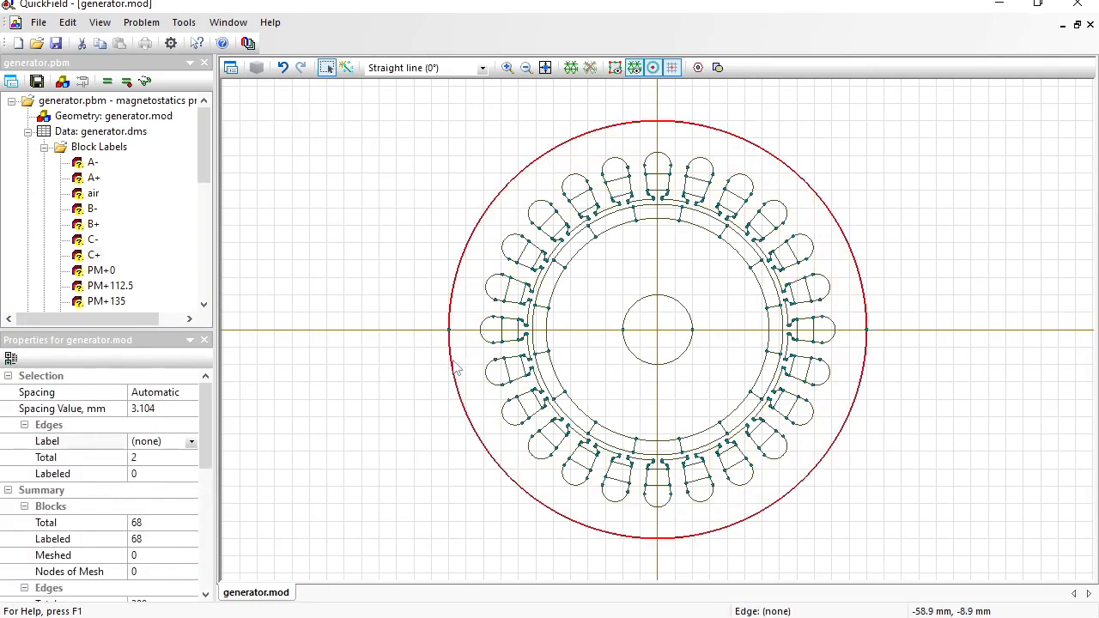
left_click(164, 442)
type("external")
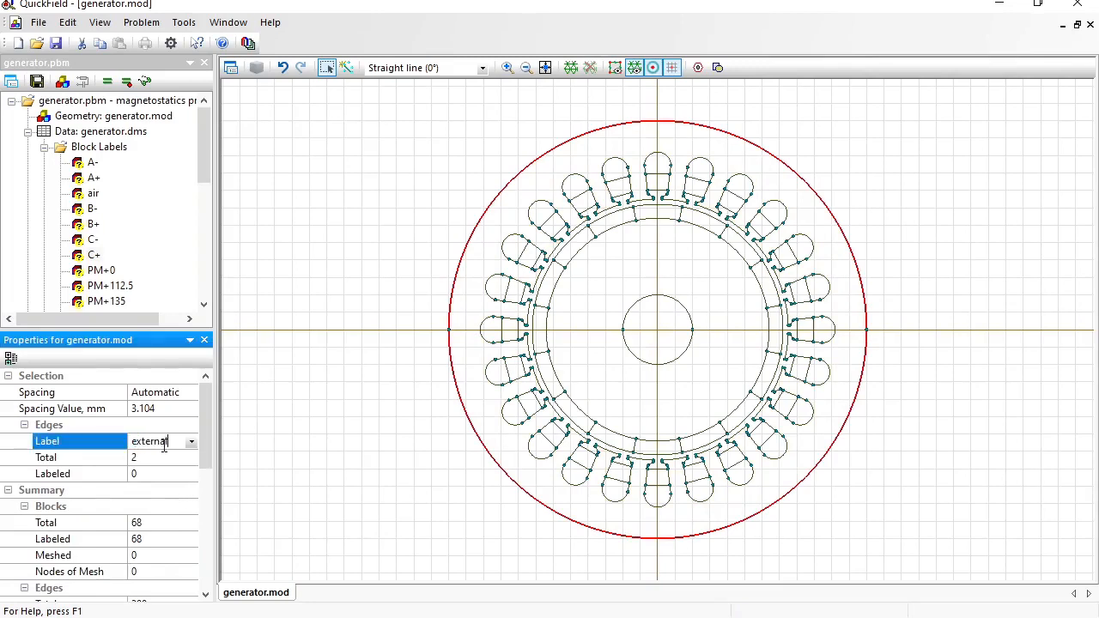
key("Return")
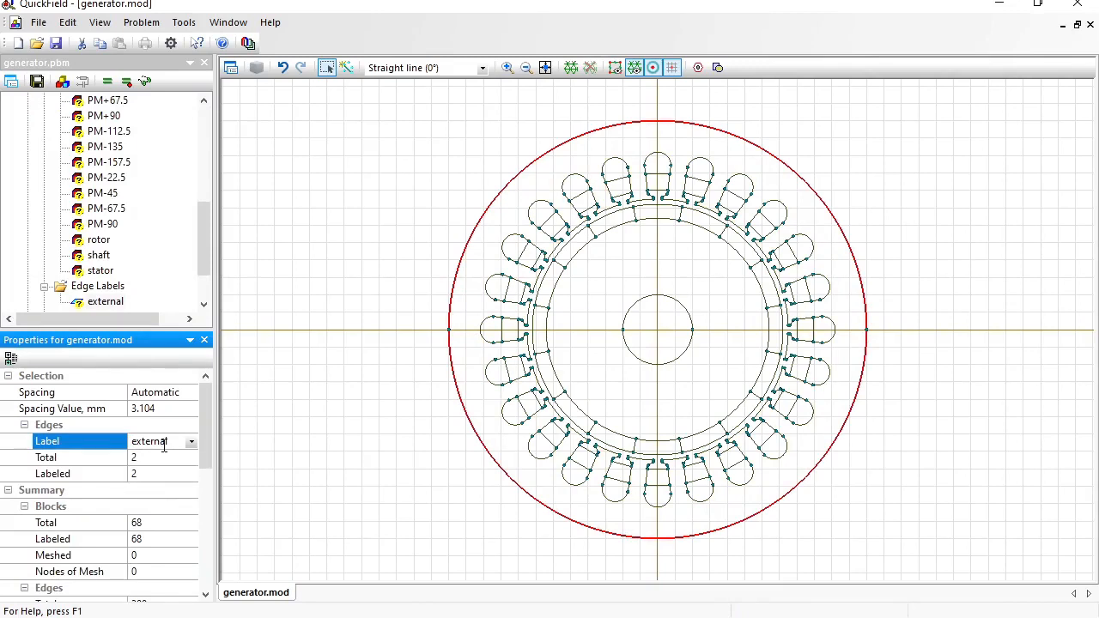
left_click_drag(203, 234, 225, 143)
- Give air relative permeability 1, then define the A- and A+ label properties
double_click(93, 193)
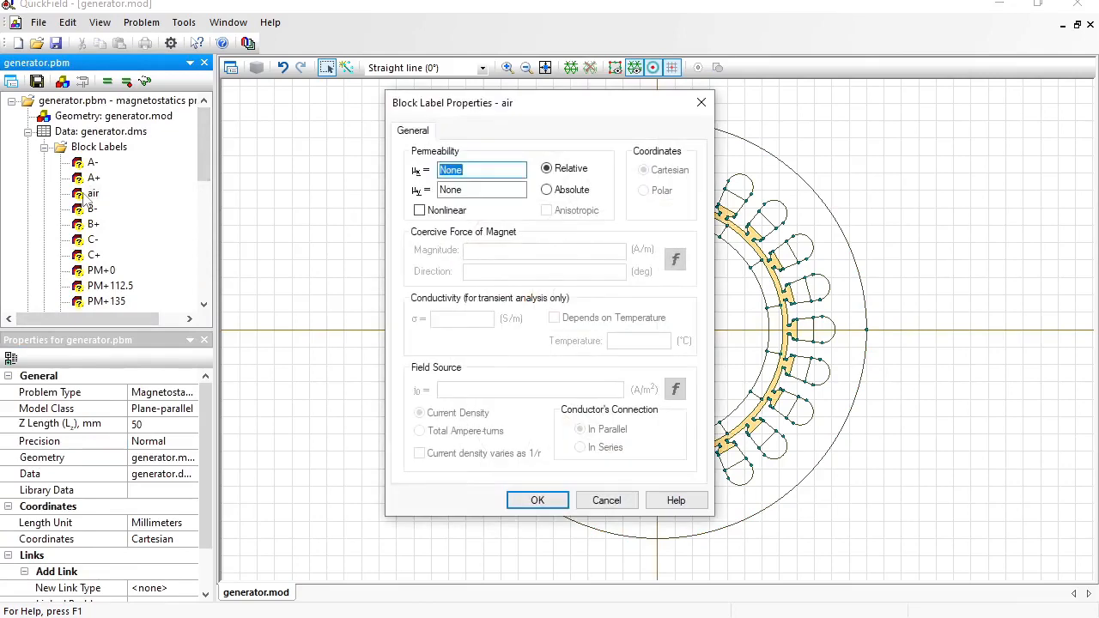
type("1")
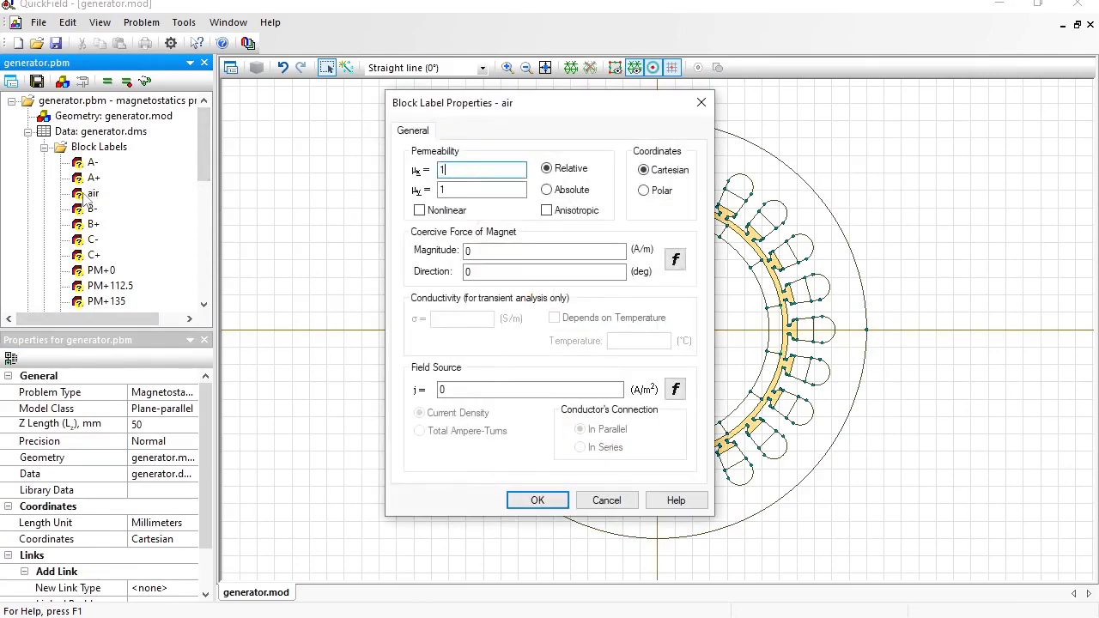
key("Return")
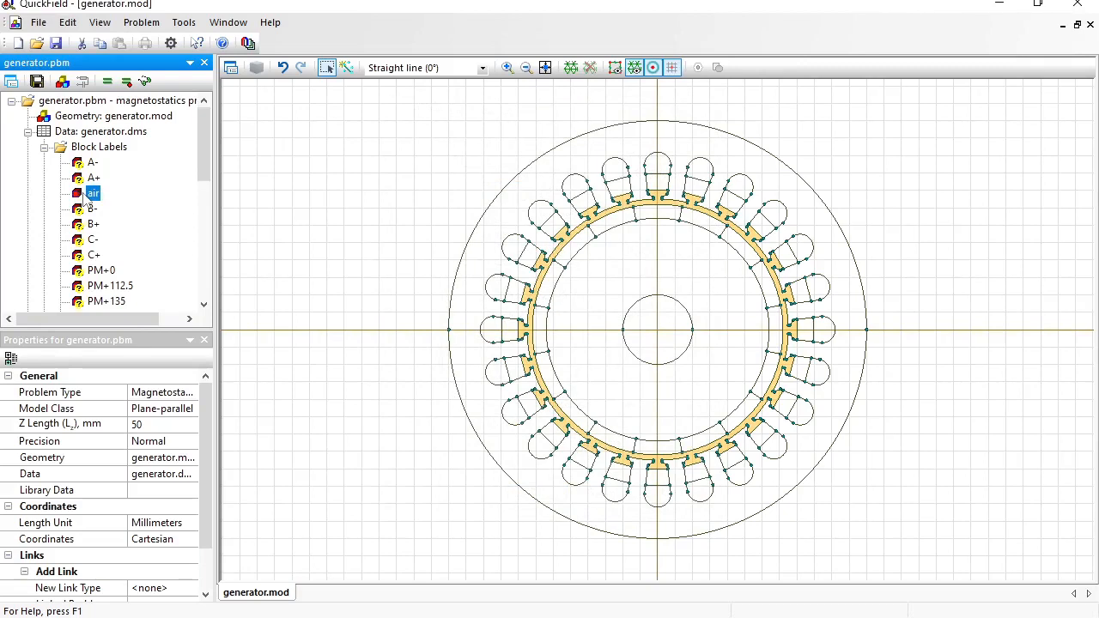
left_click(90, 164)
double_click(86, 167)
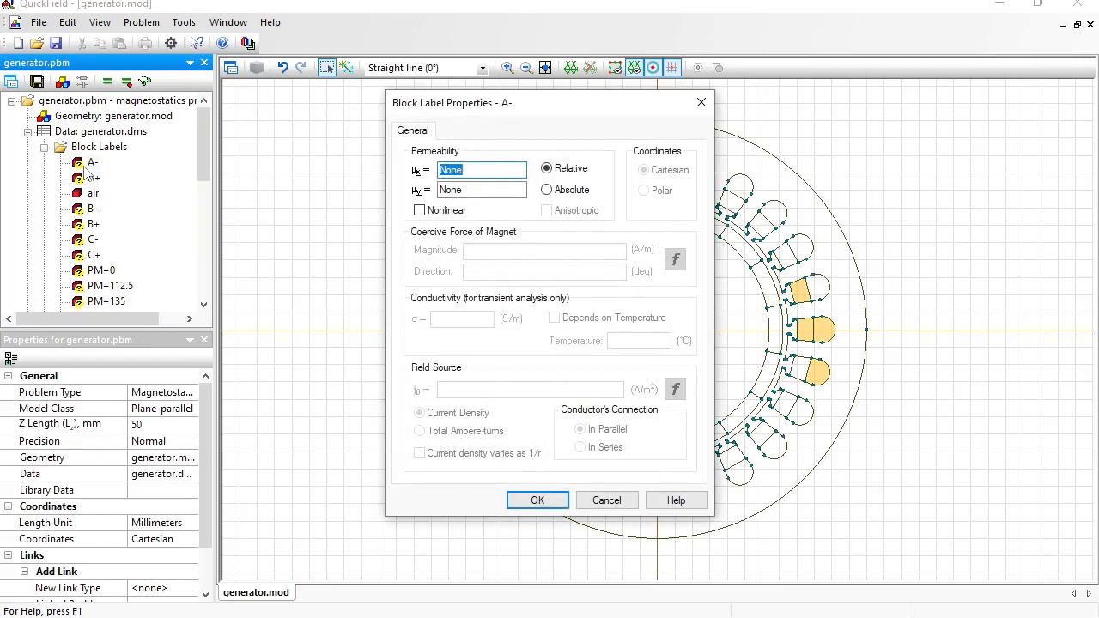
key("Escape")
left_click(85, 171)
double_click(85, 171)
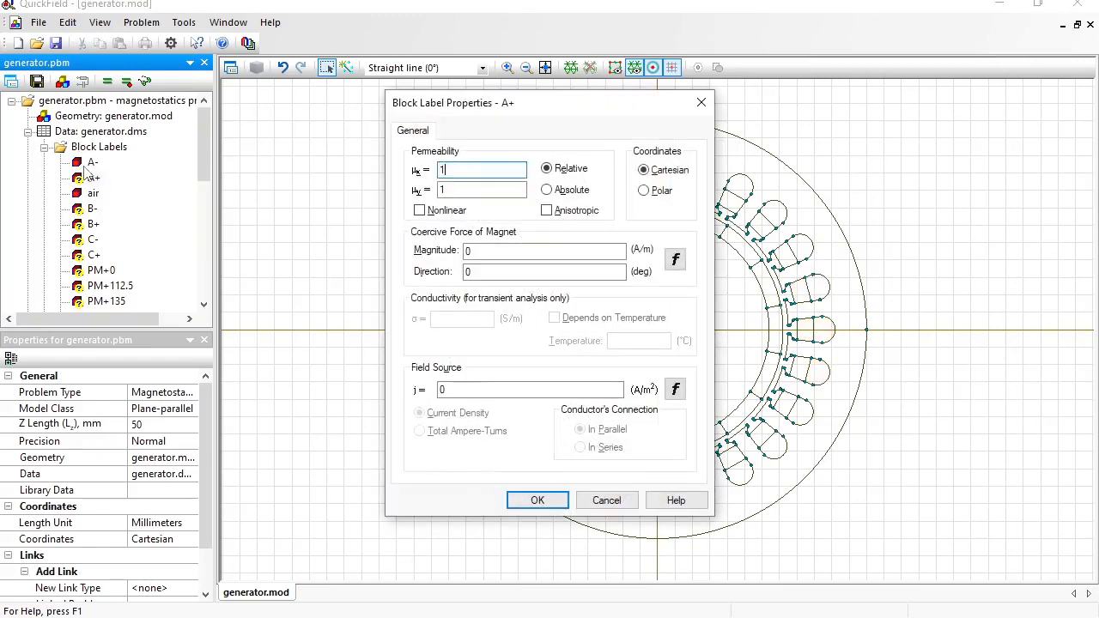
key("Return")
- Define properties for B-, B+, C- and C+, then open the PM+0 magnet properties
key("Down")
key("Down")
key("Return")
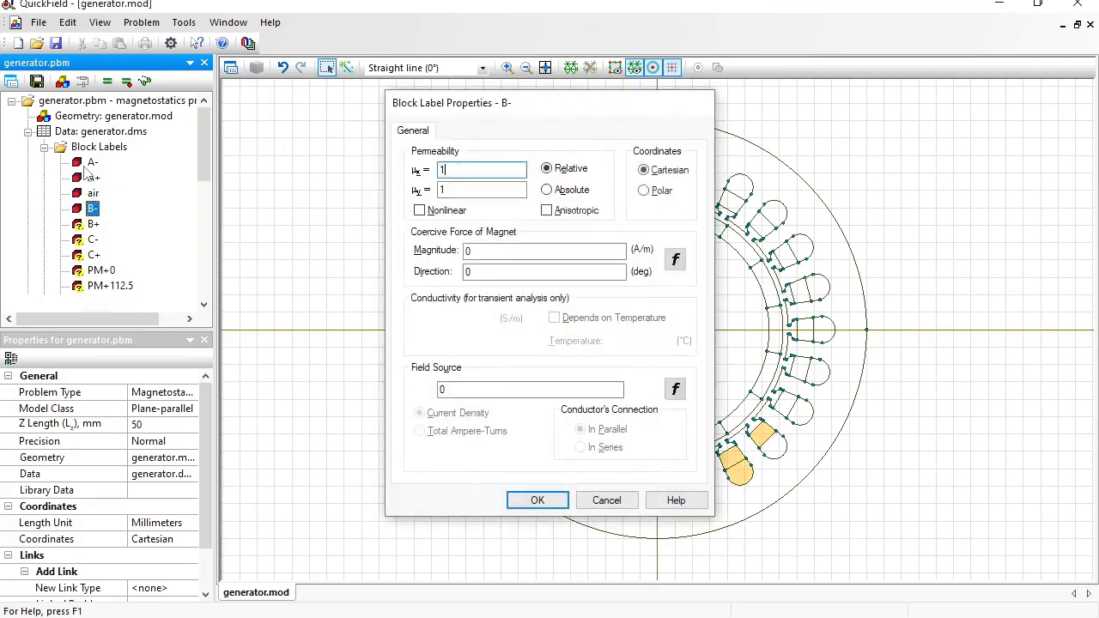
key("Return")
key("Down")
key("Return")
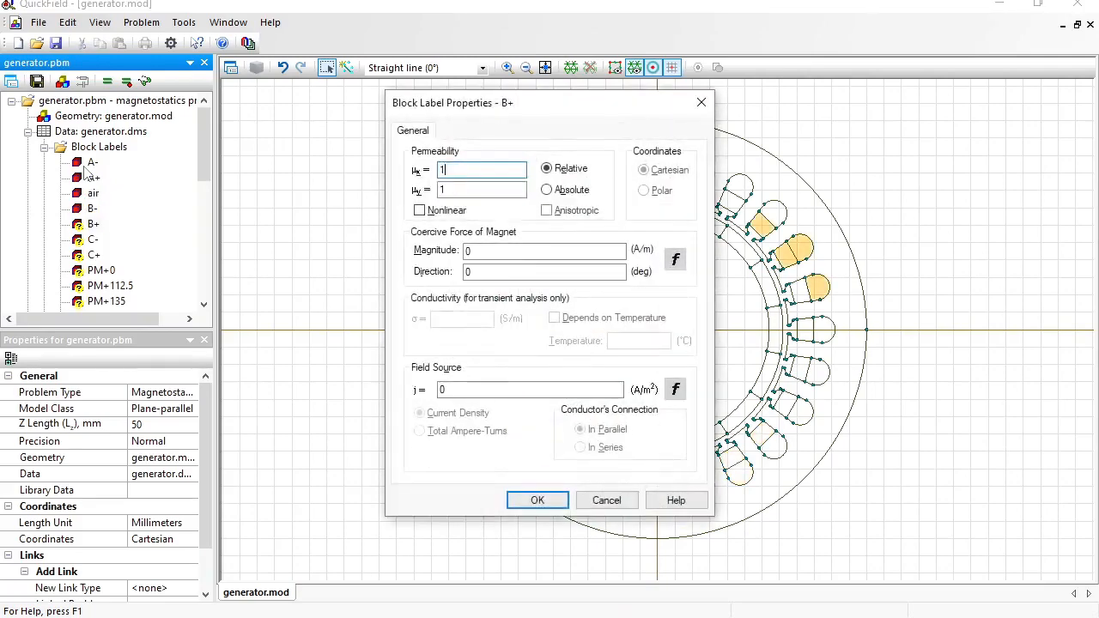
key("Return")
key("Down")
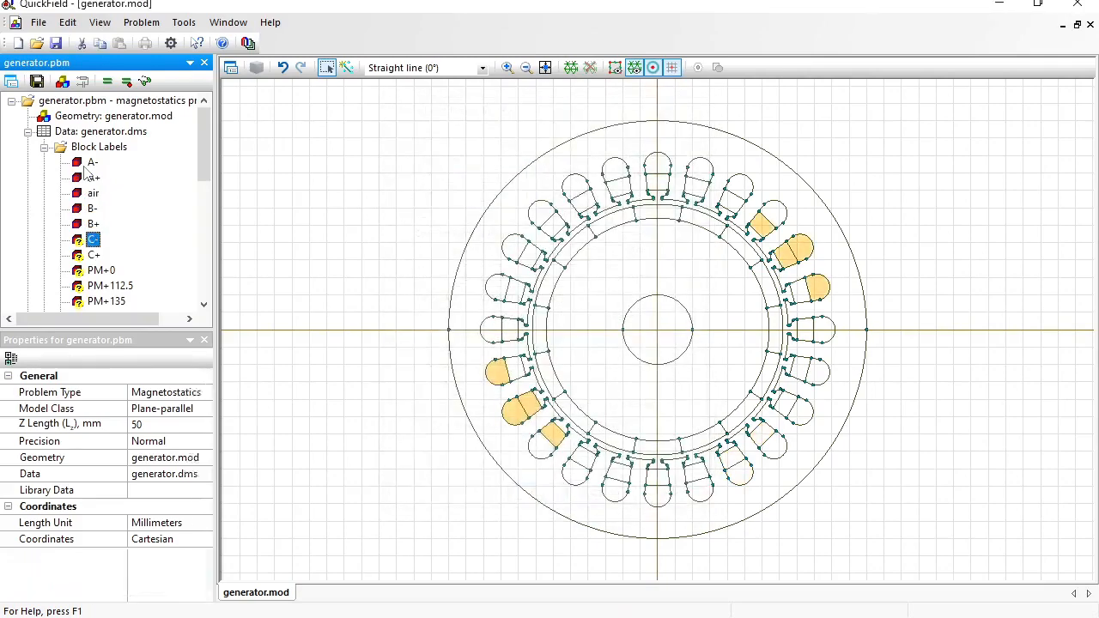
key("Return")
key("Return")
key("Down")
key("Return")
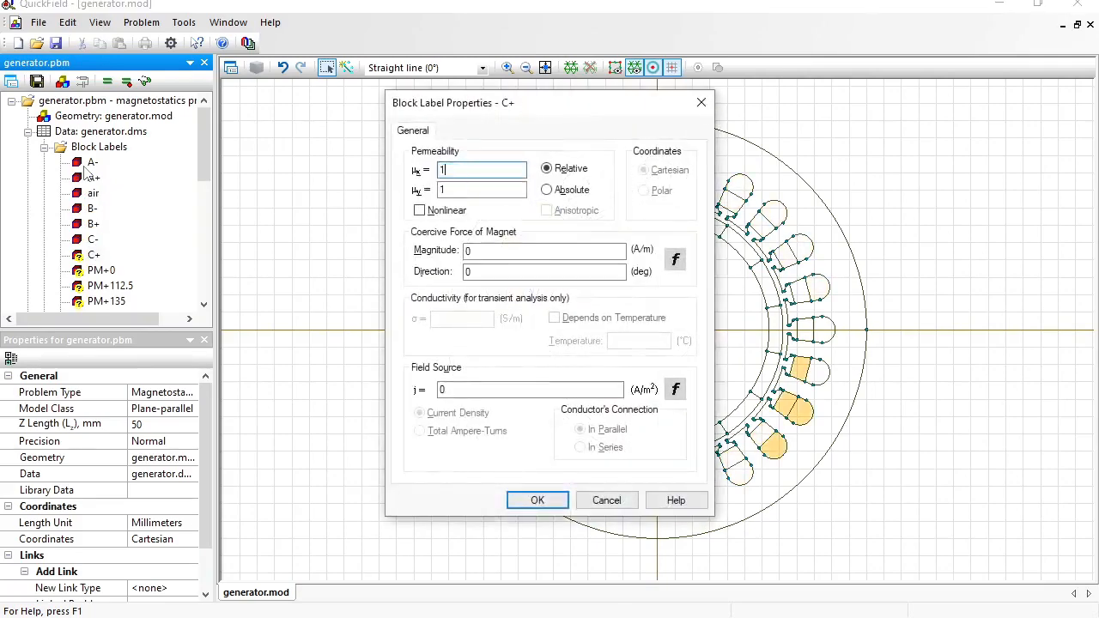
key("Return")
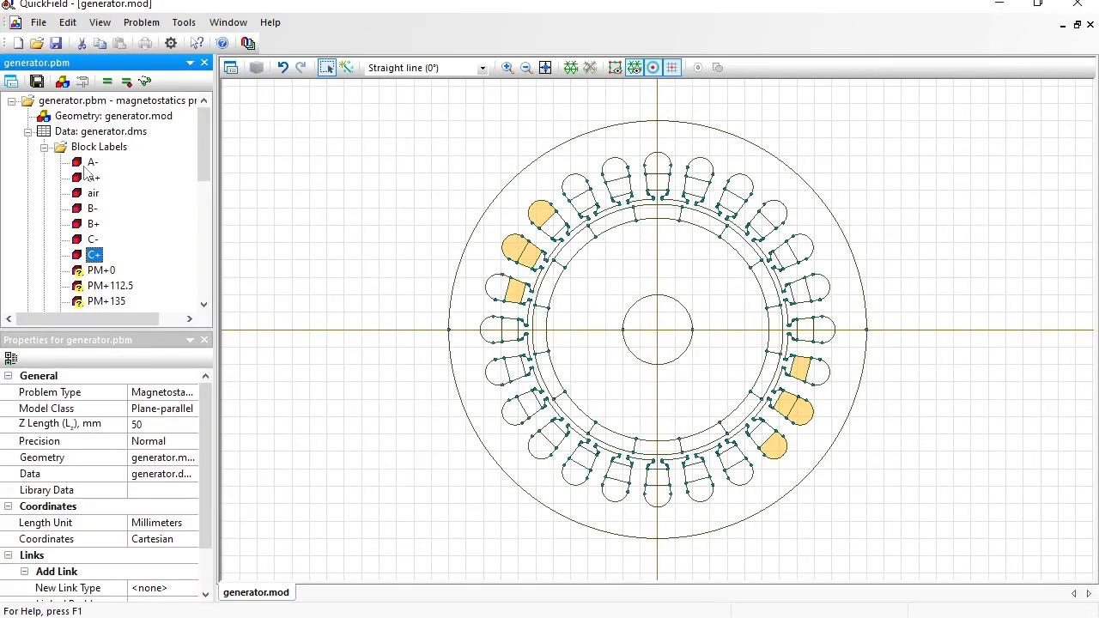
key("Down")
key("Return")
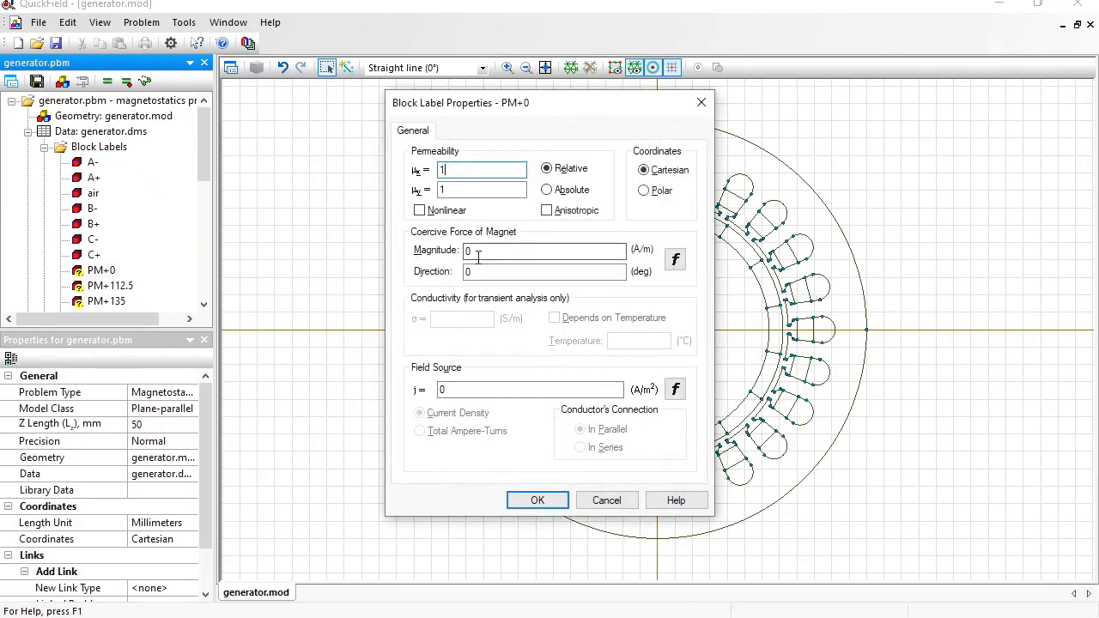
- Copy the PM+0 magnet's 730000 A/m coercive force and confirm its properties
left_click_drag(478, 252, 444, 251)
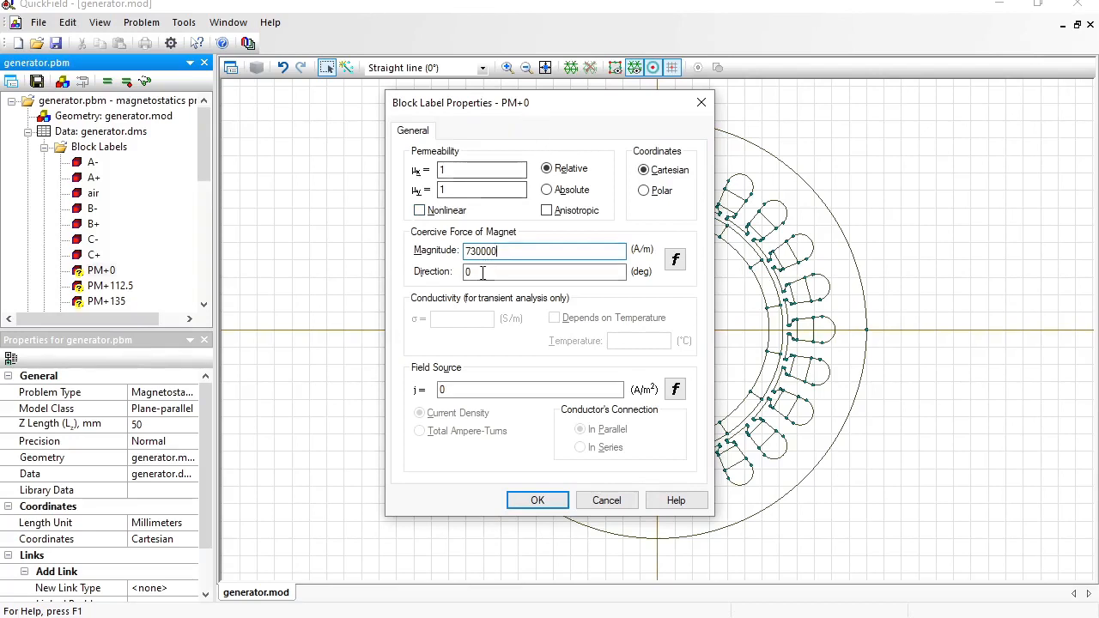
left_click_drag(508, 249, 418, 245)
key("ctrl+c")
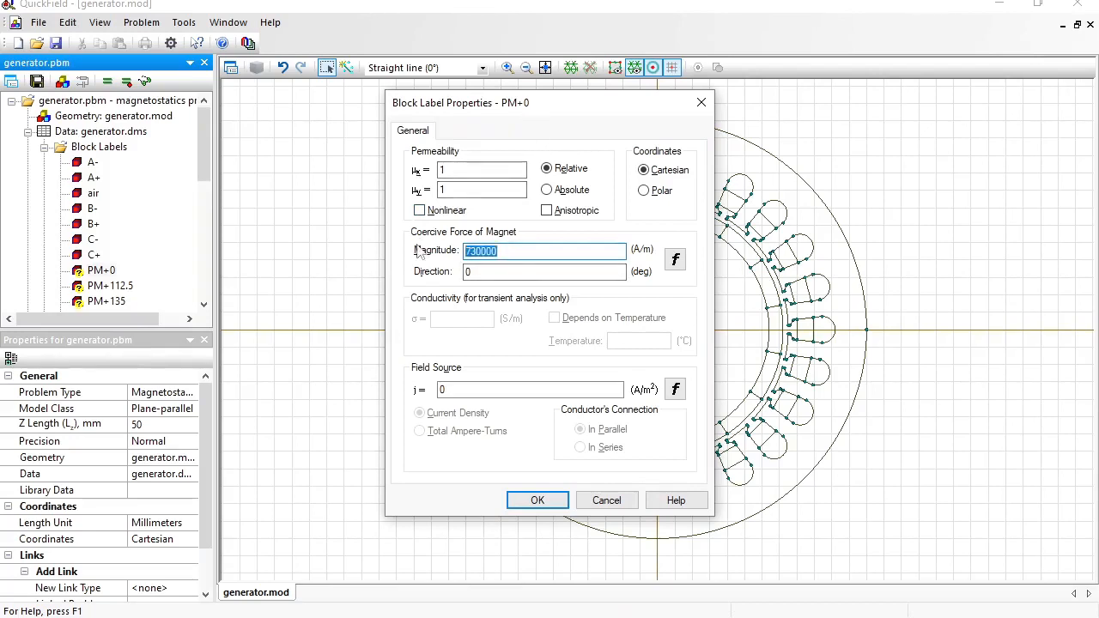
left_click(532, 501)
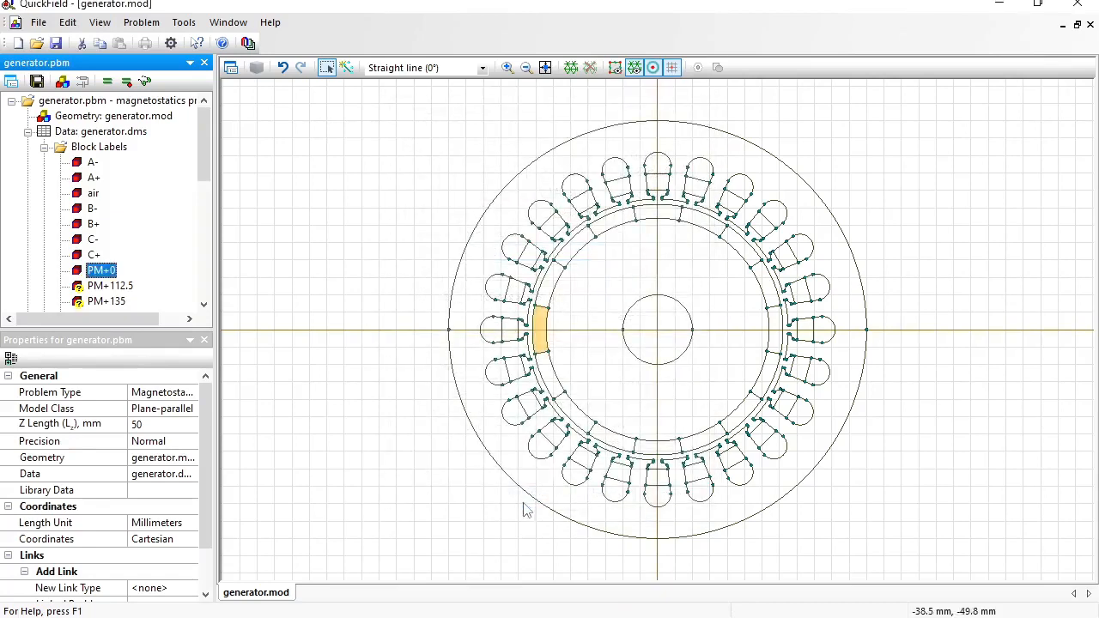
- Give PM+112.5 a coercive force of 730000 A/m with direction 112
double_click(127, 291)
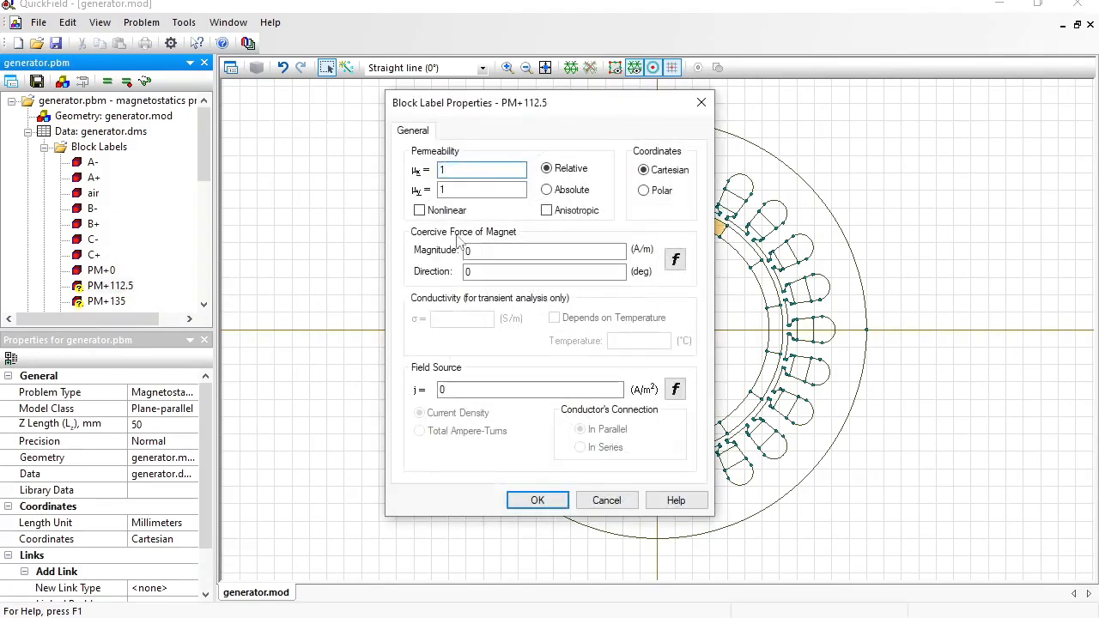
double_click(496, 250)
type("730000")
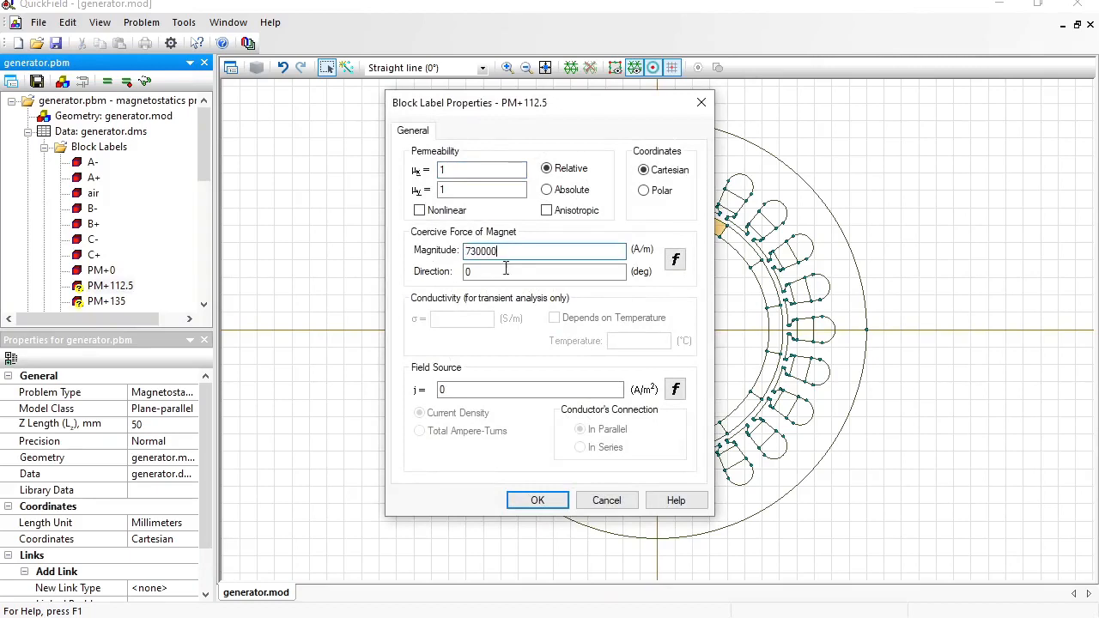
double_click(506, 271)
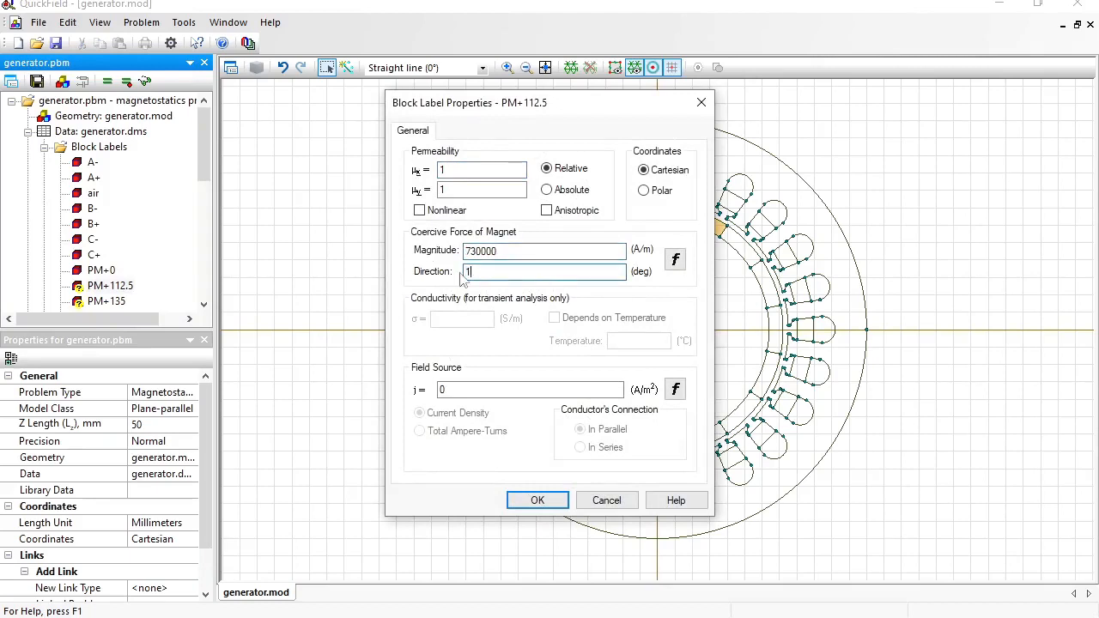
type("112.5")
left_click(538, 499)
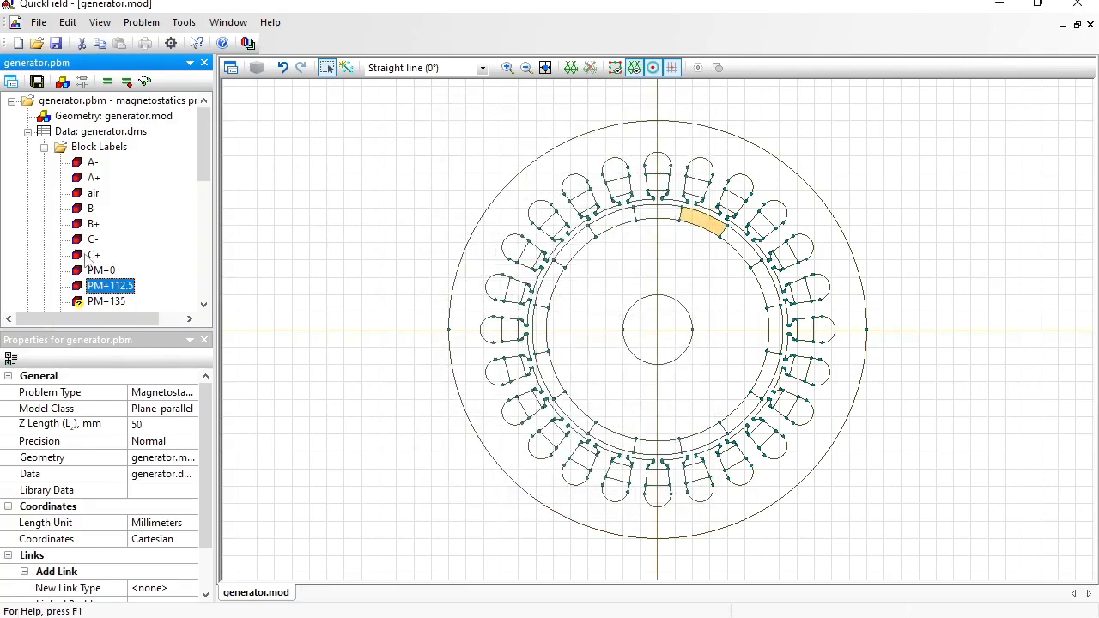
- Set PM+135's direction to 135 and give PM+157.5 730000 A/m at 157.5°
double_click(101, 302)
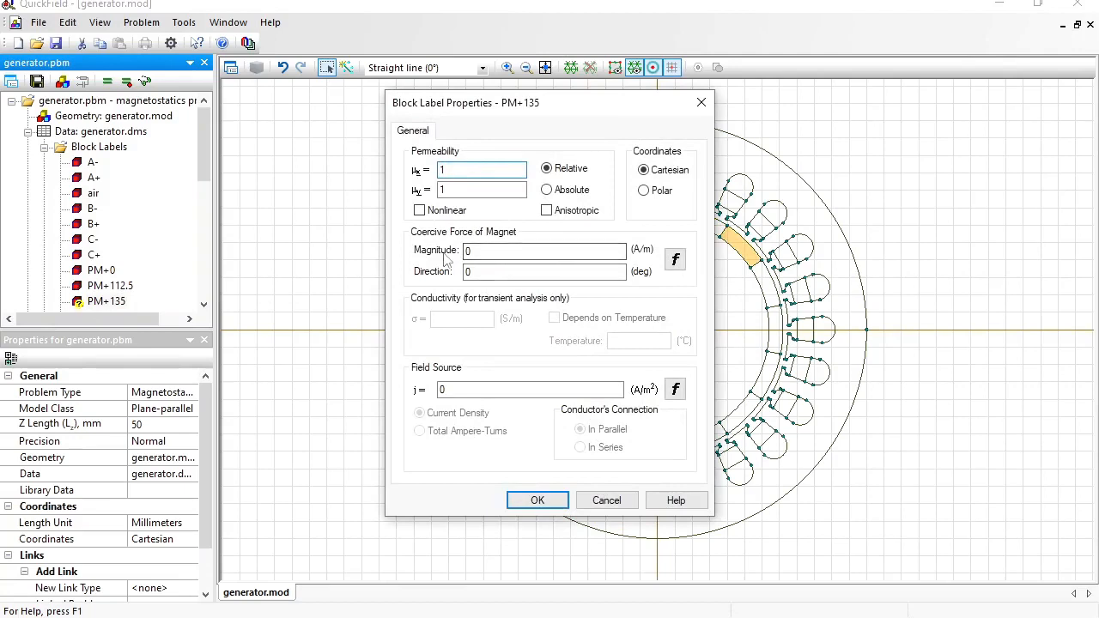
left_click(484, 249)
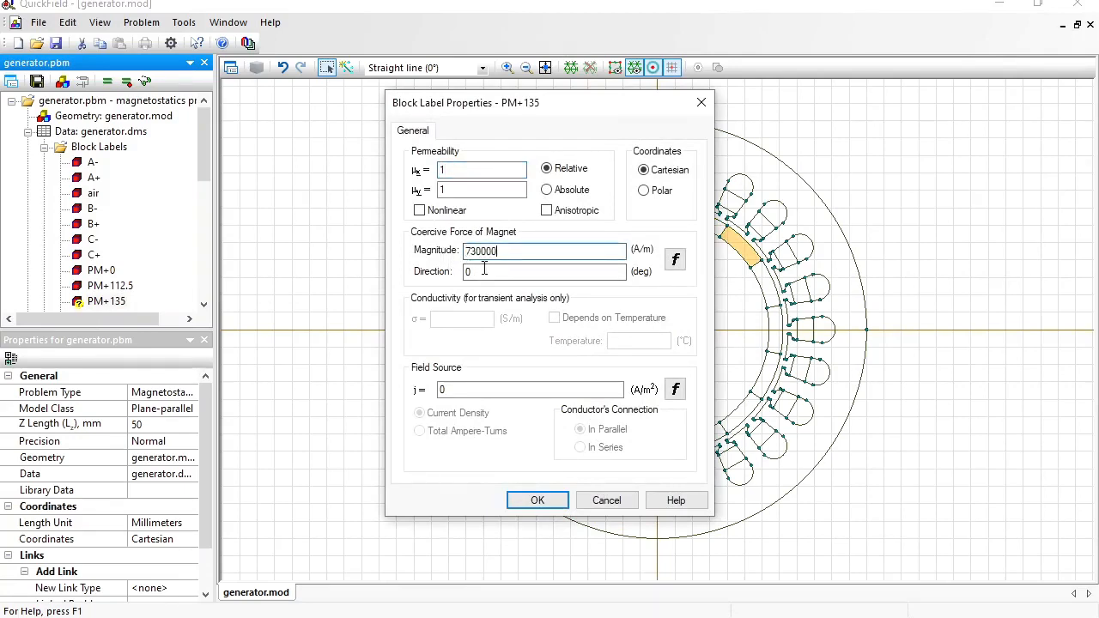
type("135")
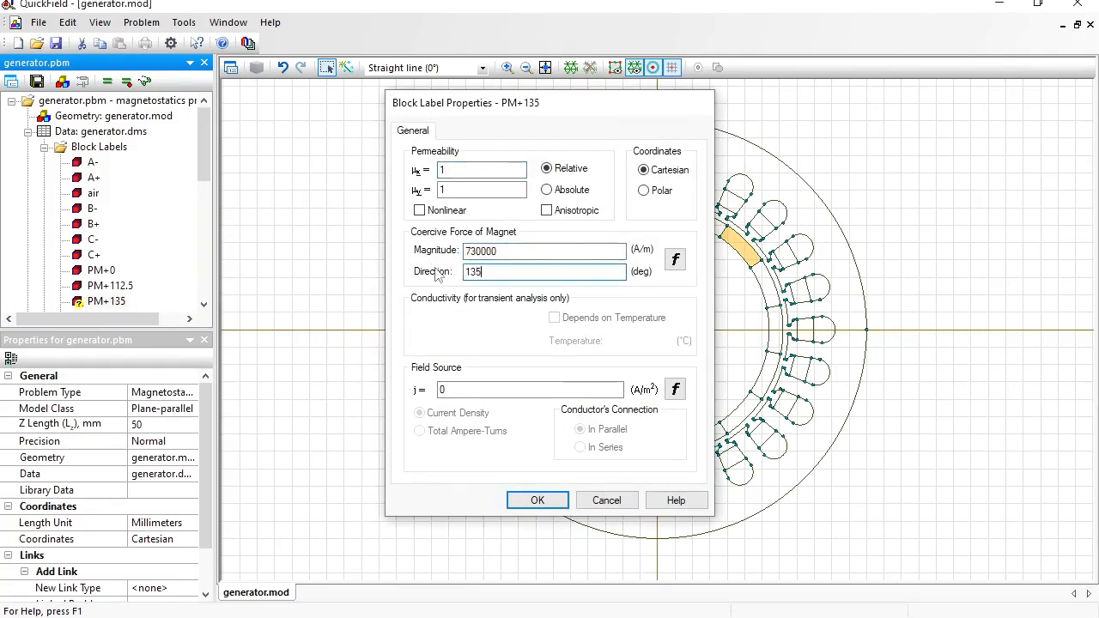
key("Return")
left_click_drag(204, 144, 205, 197)
double_click(115, 162)
double_click(472, 251)
key("ctrl+v")
type("157.5")
key("Return")
- Paste 730000 A/m into the PM+22.5 magnet label and set its direction
mouse_move(472, 272)
left_mouse_down()
mouse_move(435, 279)
mouse_move(449, 276)
left_mouse_up()
double_click(106, 178)
double_click(474, 251)
key("ctrl+v")
type("1802.5")
key("Return")
key("Down")
key("Return")
type("1")
- Paste 730000 A/m into the following magnet labels, giving PM+90 direction 90
double_click(472, 251)
key("ctrl+v")
type("1")
double_click(472, 252)
key("ctrl+v")
type("90")
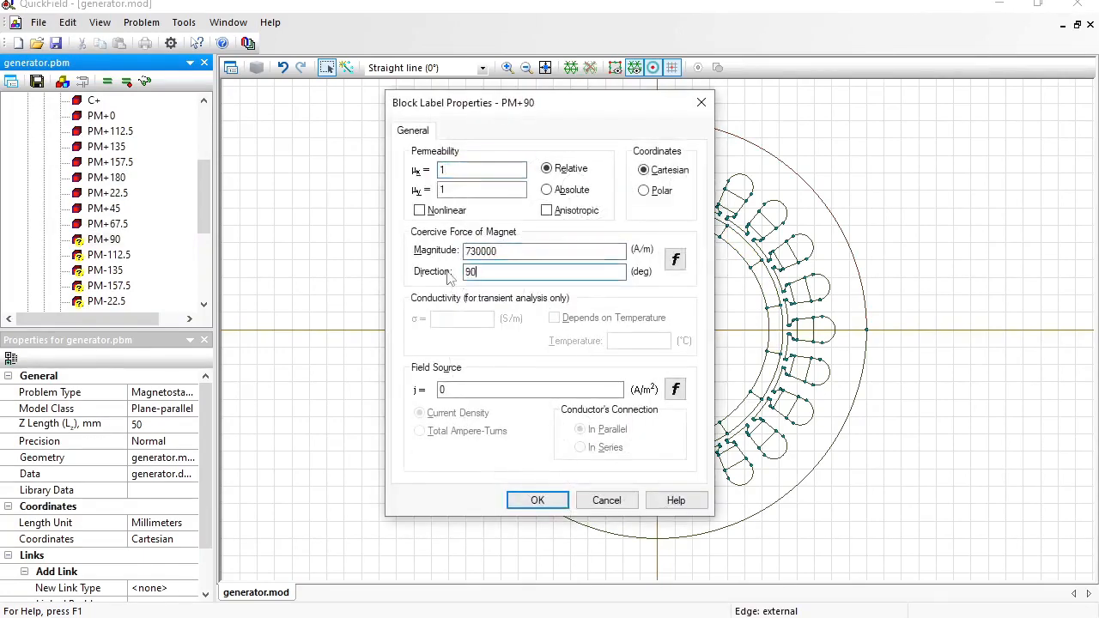
key("Return")
- Define the PM-112.5 through PM-22.5 magnets with 730000 A/m, setting PM-135 to -135°
key("Down")
key("Return")
type("-135")
key("Return")
key("Down")
key("Return")
type("1")
double_click(474, 252)
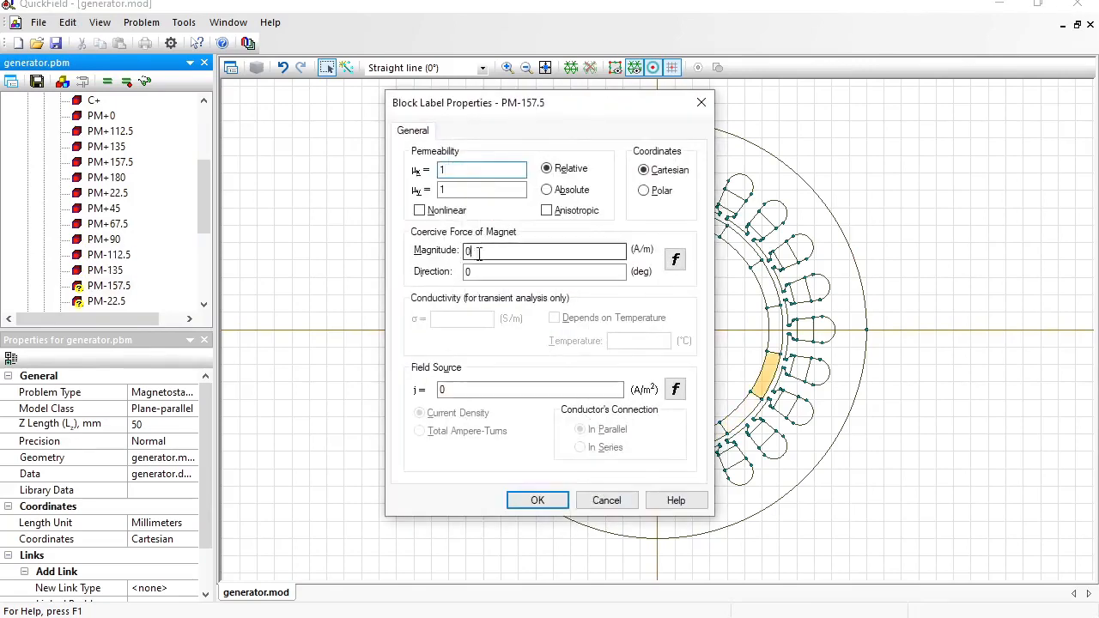
key("ctrl+v")
key("Down")
- Give PM-45 and PM-67.5 730000 A/m with directions -45 and -67.5
key("Return")
type("1")
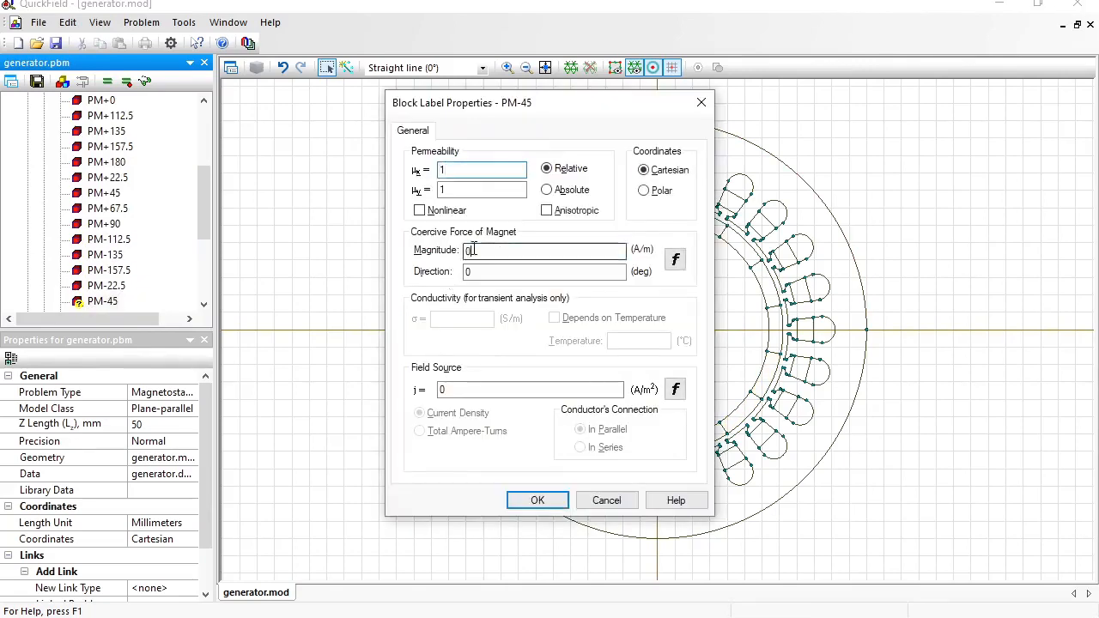
double_click(471, 251)
key("ctrl+v")
left_click_drag(474, 271, 455, 279)
type("-45")
key("Return")
type("-67.5")
key("Return")
key("Down")
key("Return")
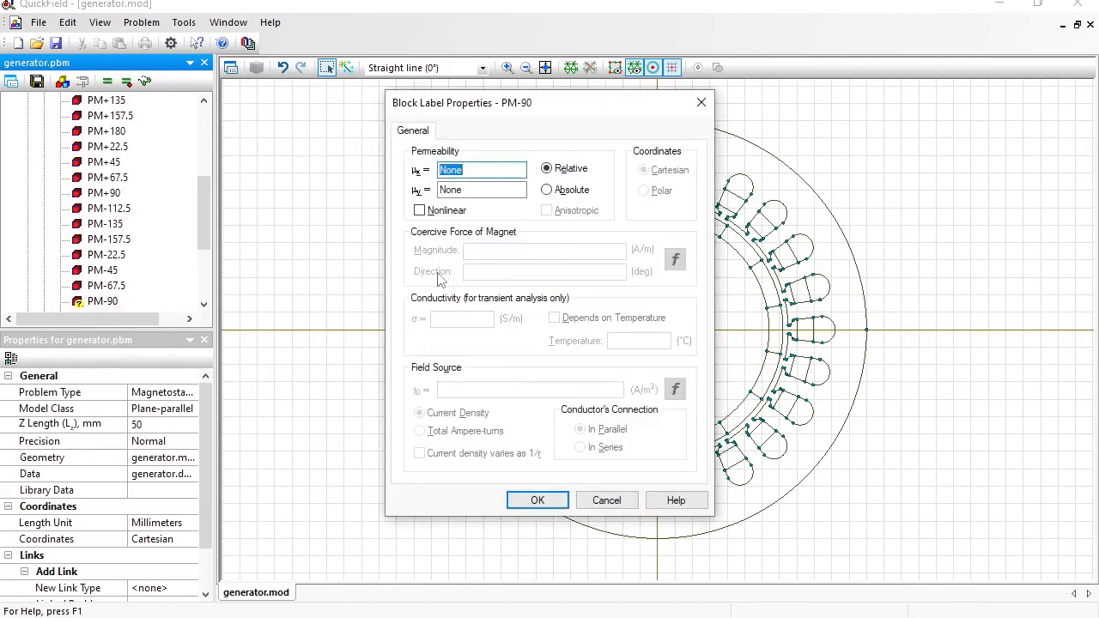
type("1")
- Give PM-90 730000 A/m with a coercive force direction of -90°
double_click(471, 251)
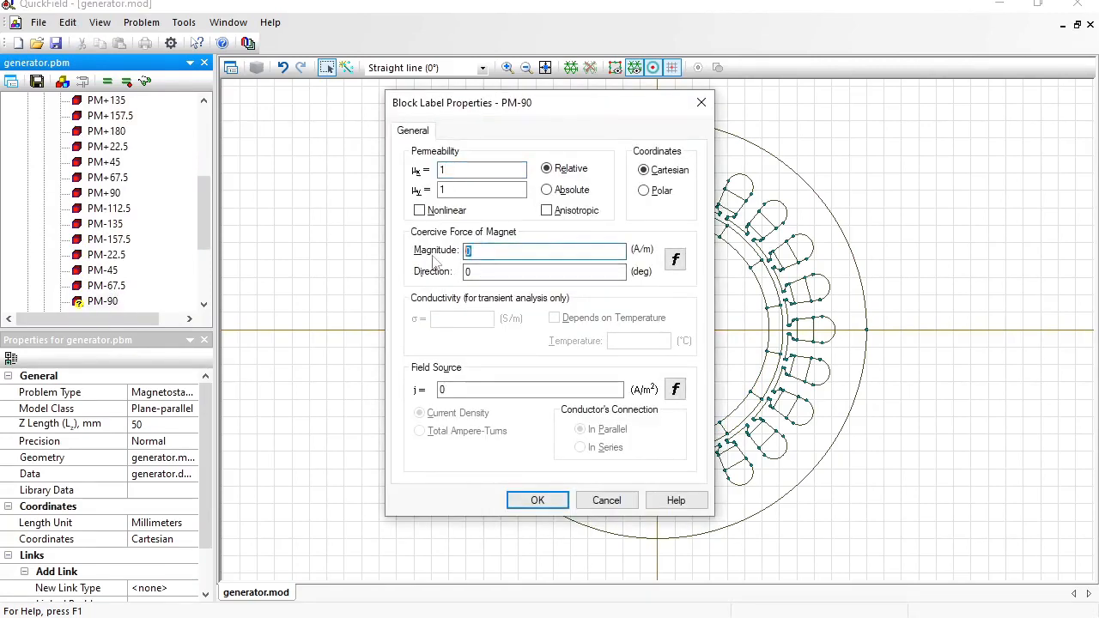
key("ctrl+v")
left_click(472, 271)
left_click_drag(471, 273, 438, 277)
type("-")
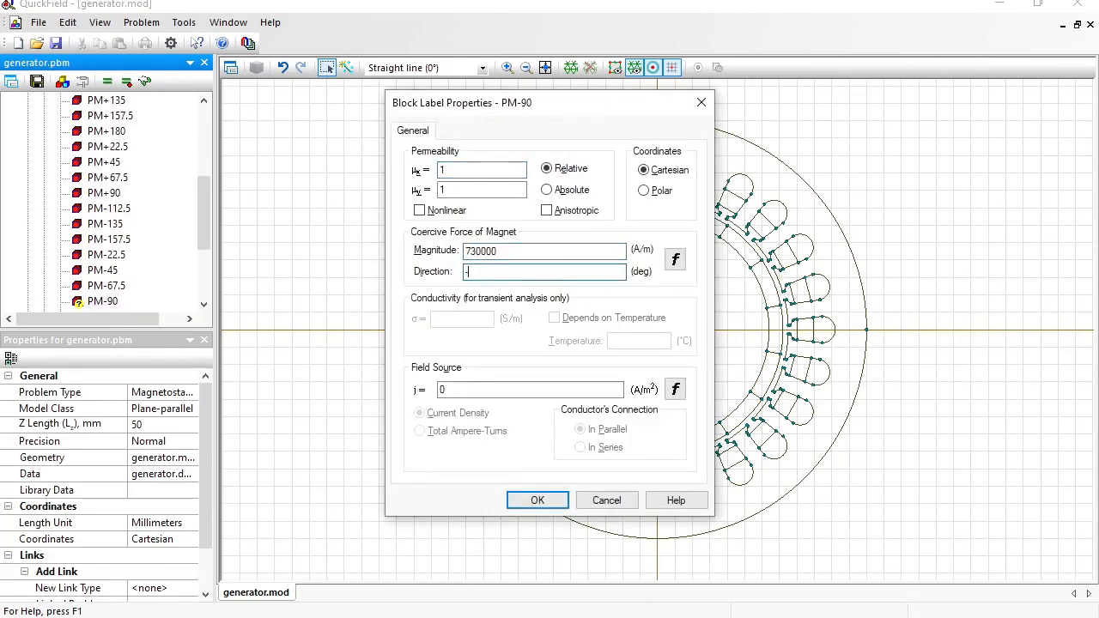
type("90")
key("Return")
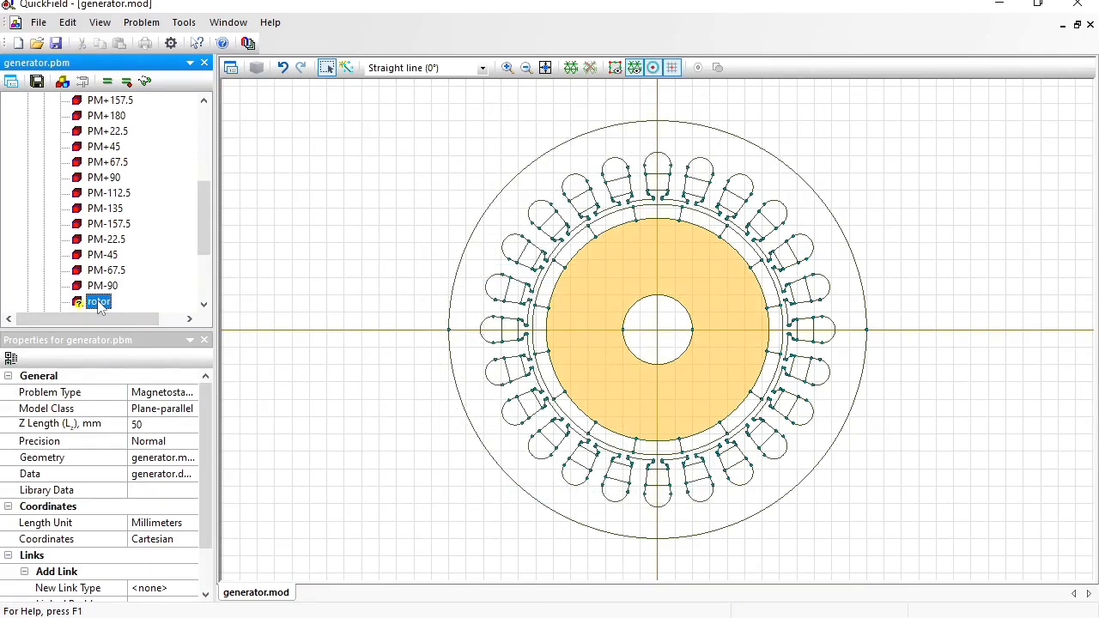
- Make the rotor nonlinear, pasting B-H pairs from 0.2 T at 100 A/m to 1.5 T at 5000 A/m
key("Return")
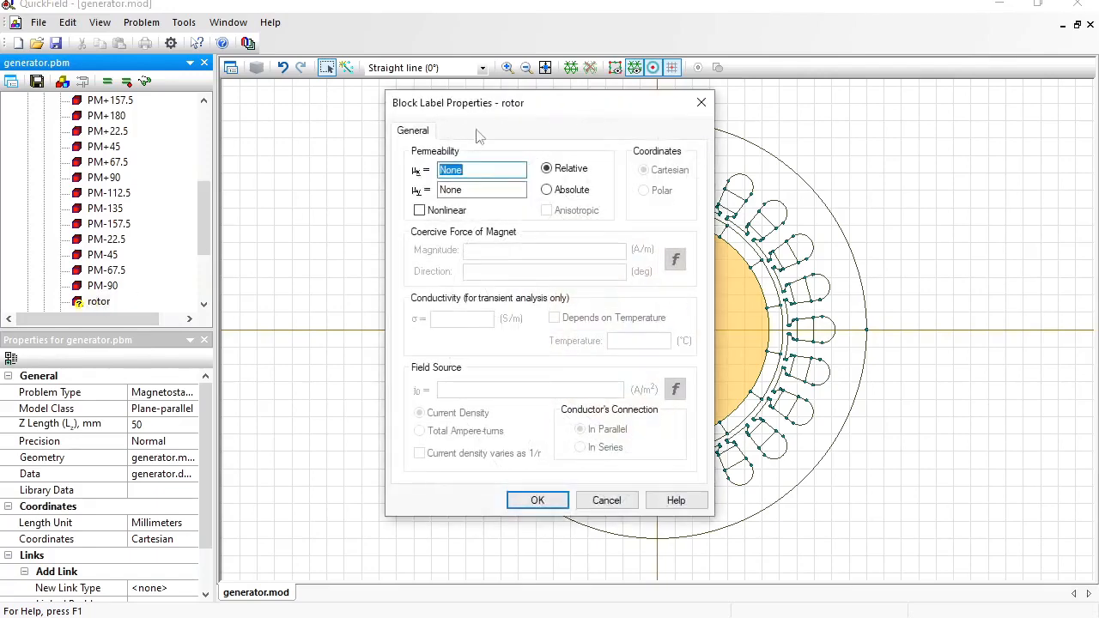
left_click_drag(533, 110, 227, 99)
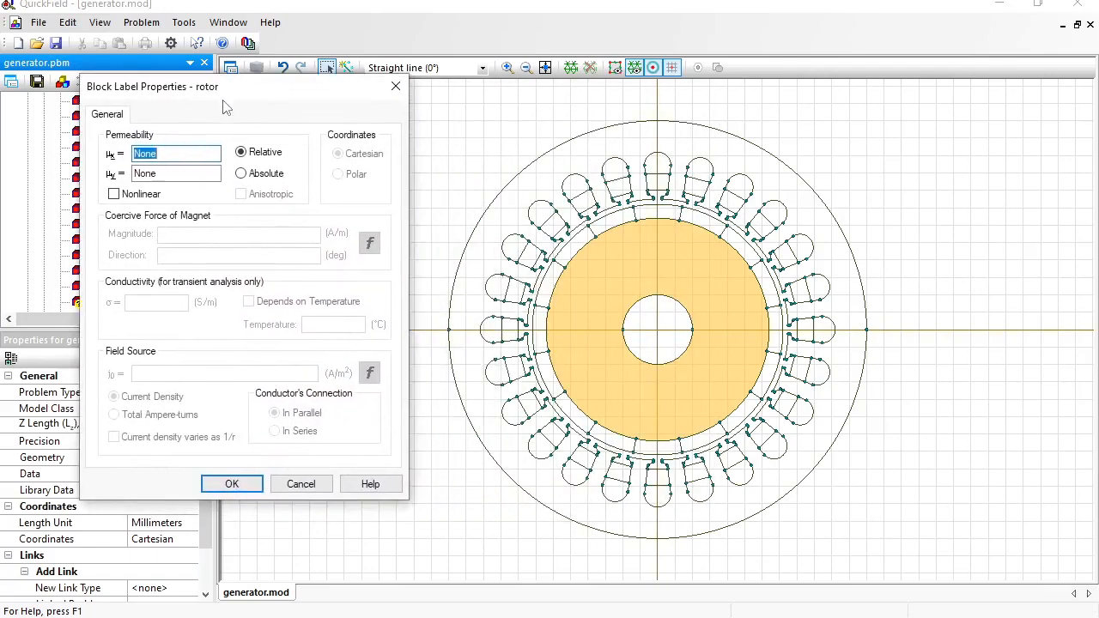
left_click(118, 194)
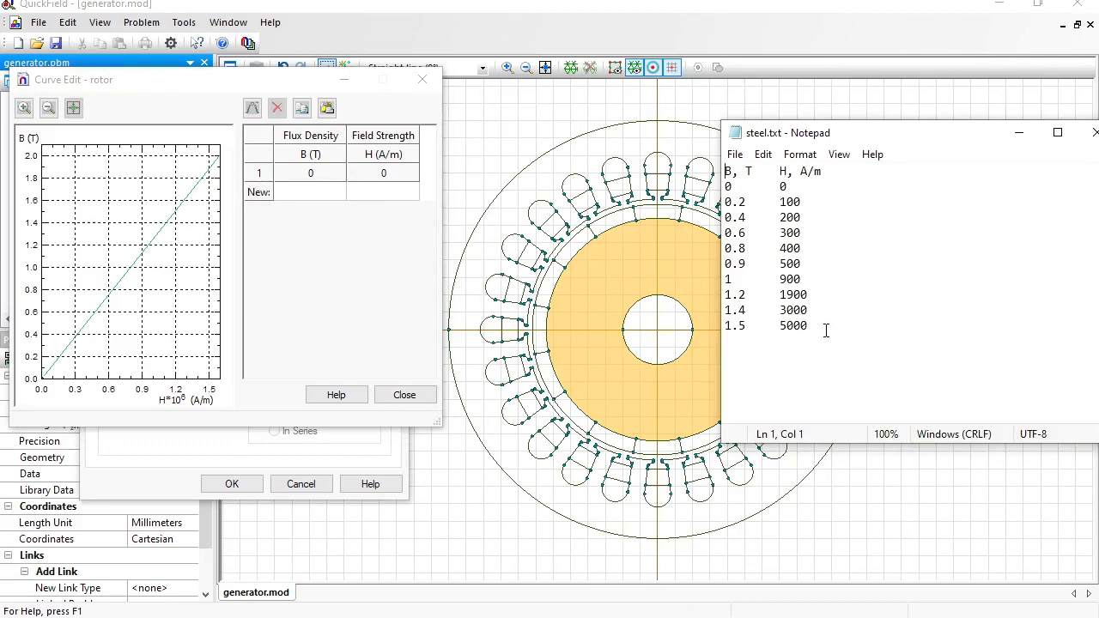
left_click_drag(809, 326, 703, 194)
key("ctrl+c")
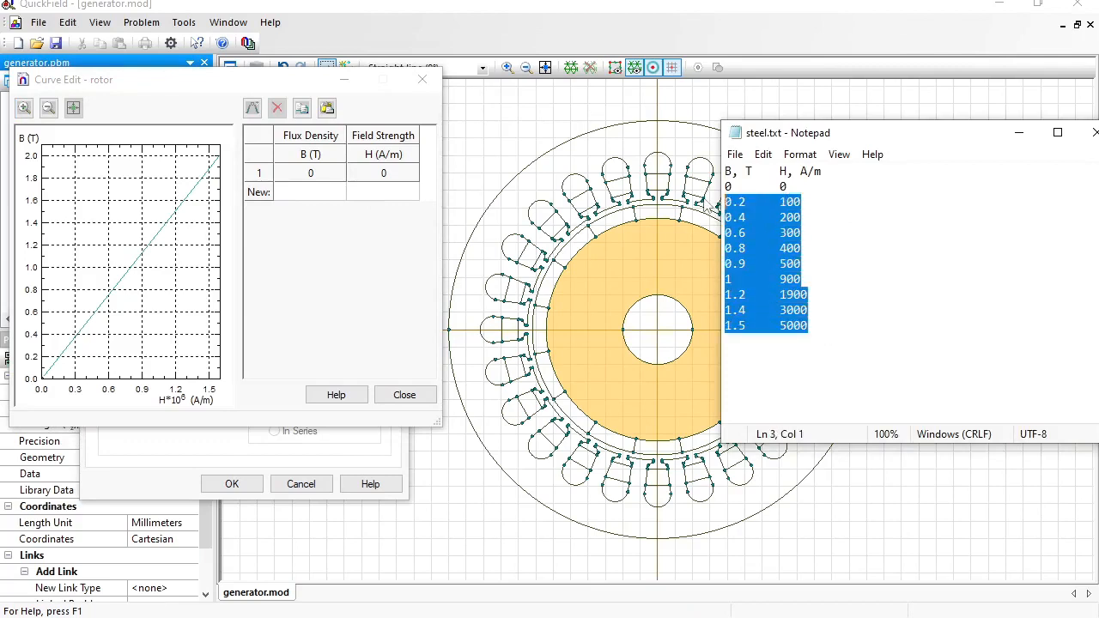
left_click(330, 196)
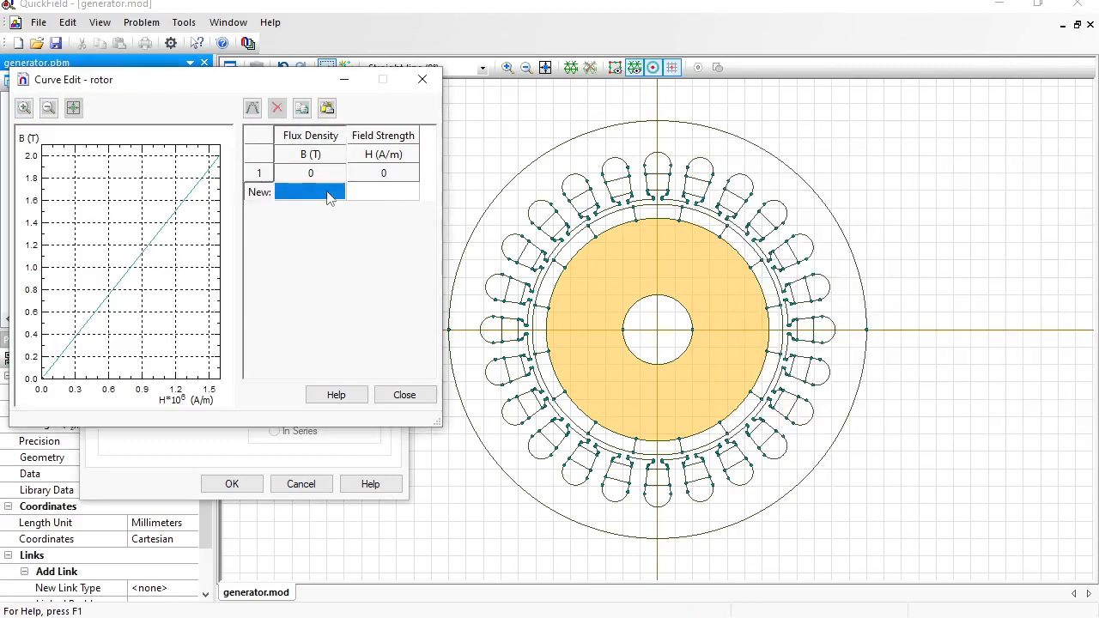
key("ctrl+v")
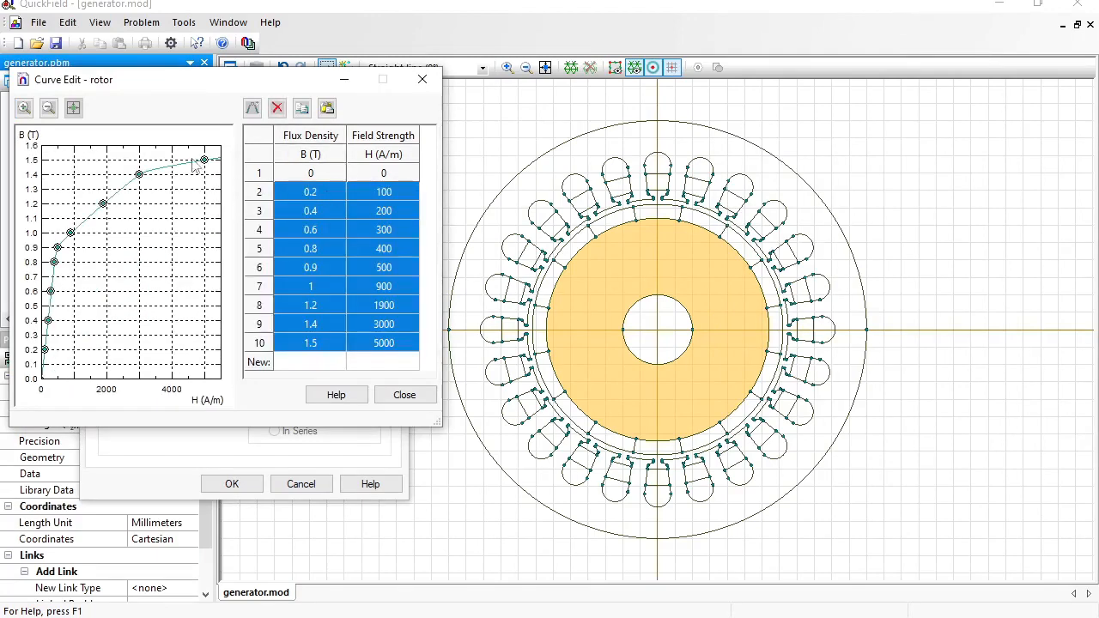
left_click(410, 397)
left_click(246, 481)
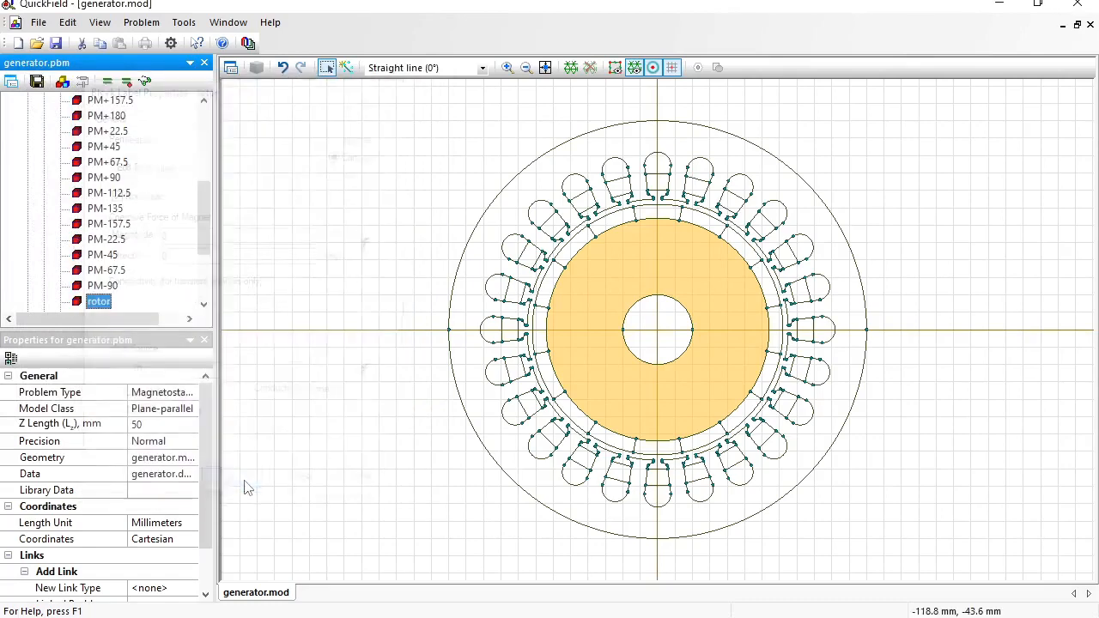
- Make the stator nonlinear with the same pasted B-H curve
scroll(204, 226, "down", 2)
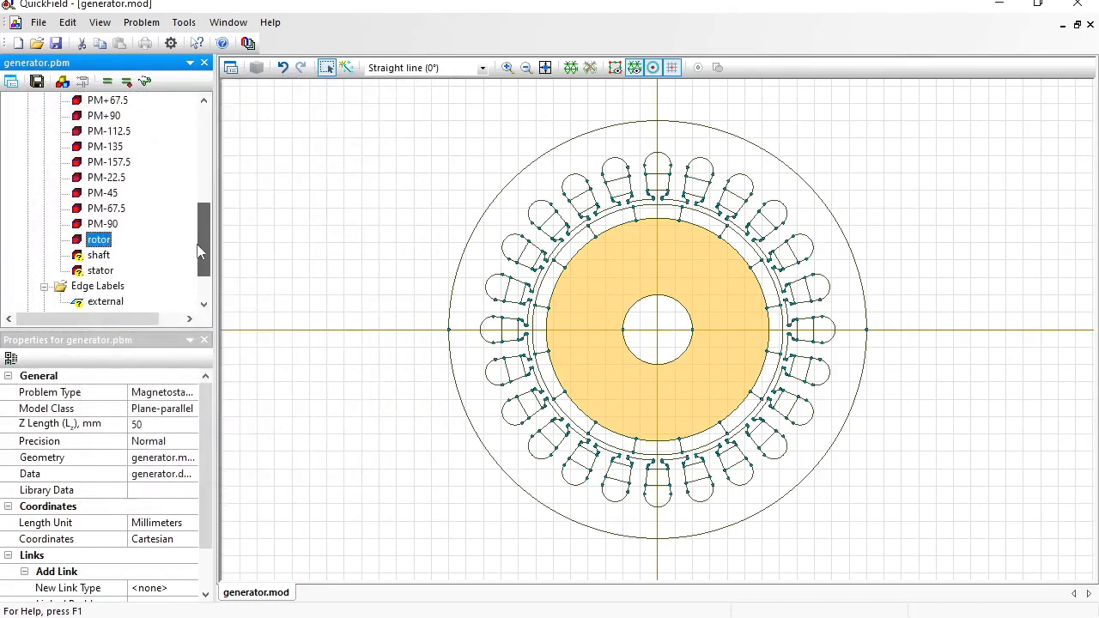
double_click(107, 271)
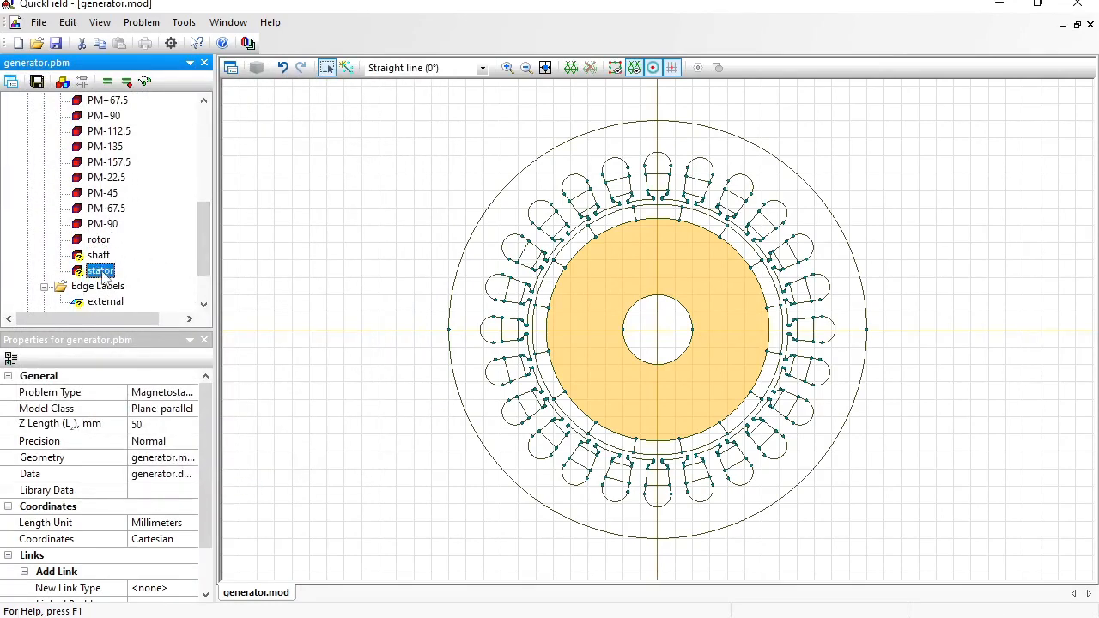
left_click(433, 212)
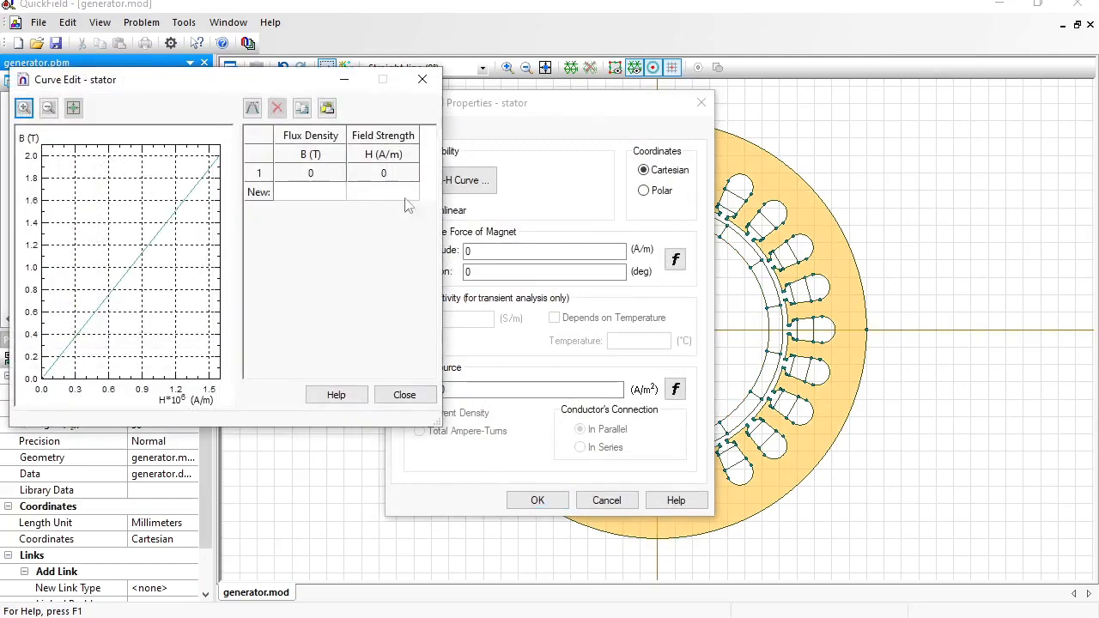
left_click(324, 194)
key("ctrl+v")
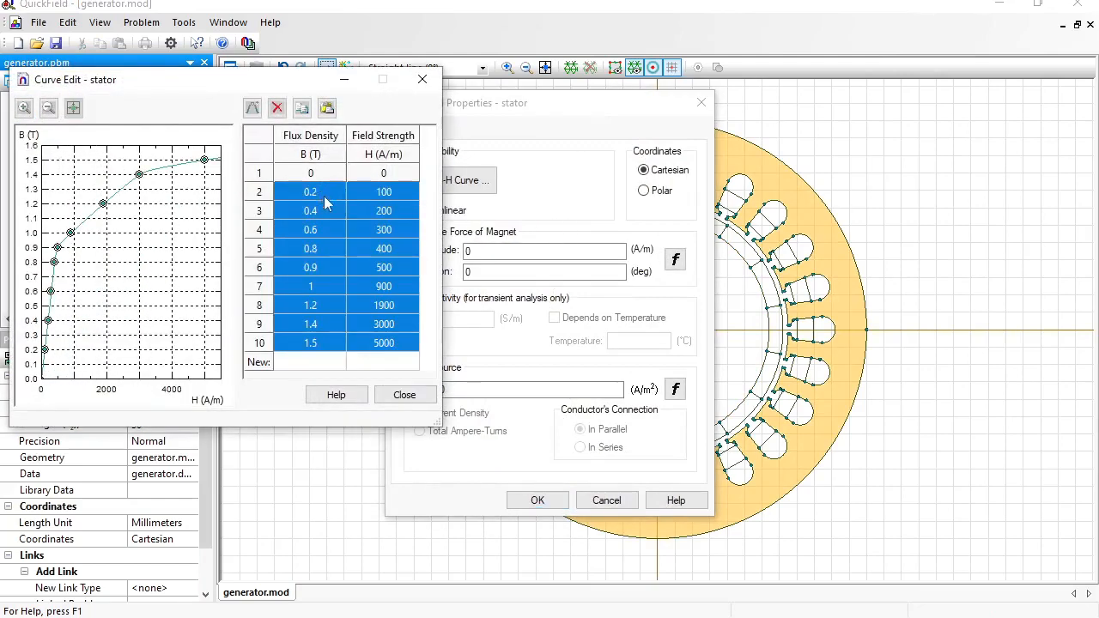
left_click(404, 395)
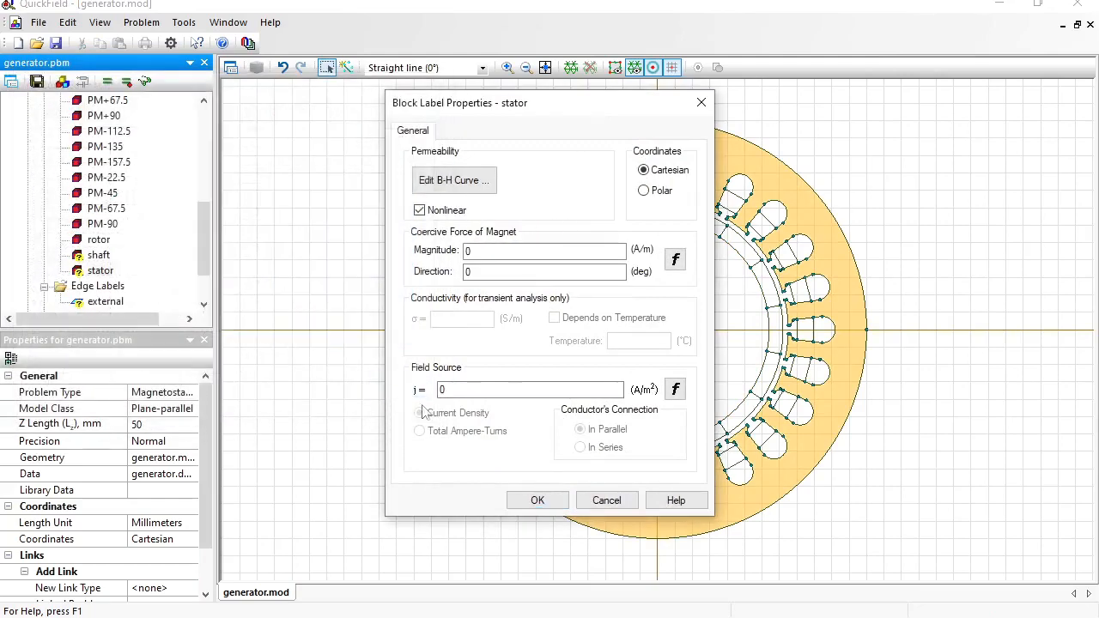
left_click(538, 501)
- Keep the shaft at permeability 1 and give the external edge a Magnetic Potential A0 = 0
double_click(99, 255)
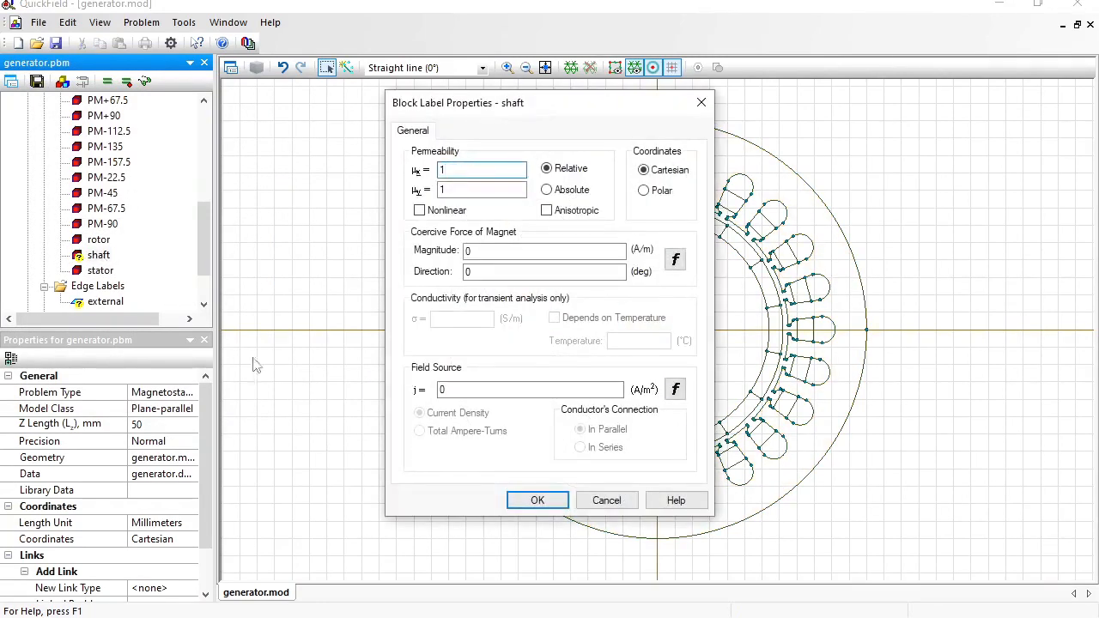
left_click(538, 501)
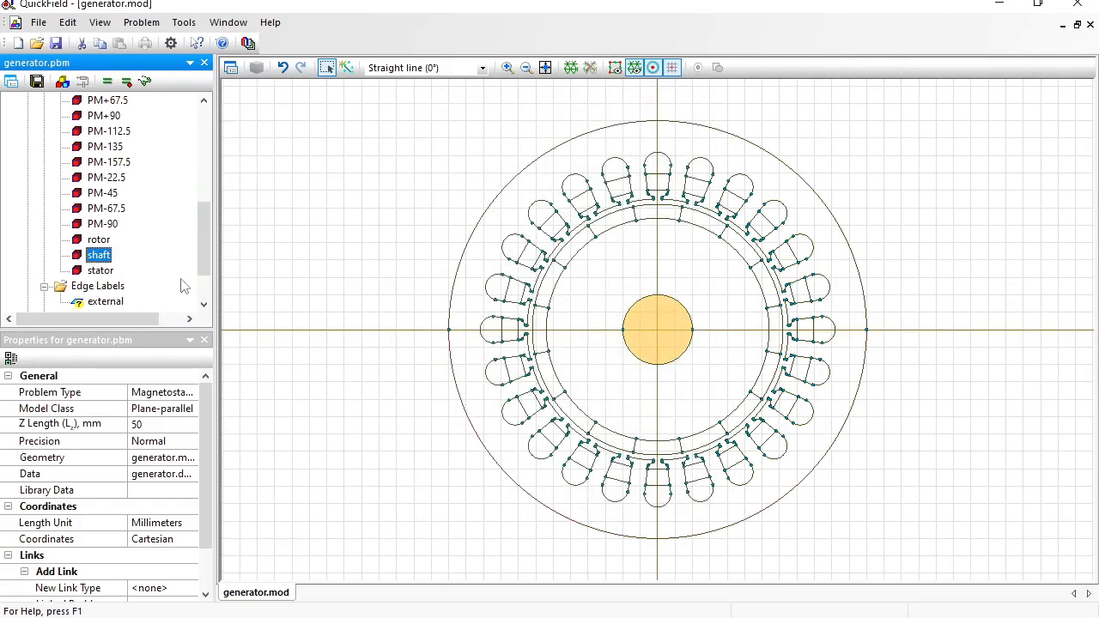
scroll(213, 201, "up", 4)
left_click_drag(211, 199, 216, 283)
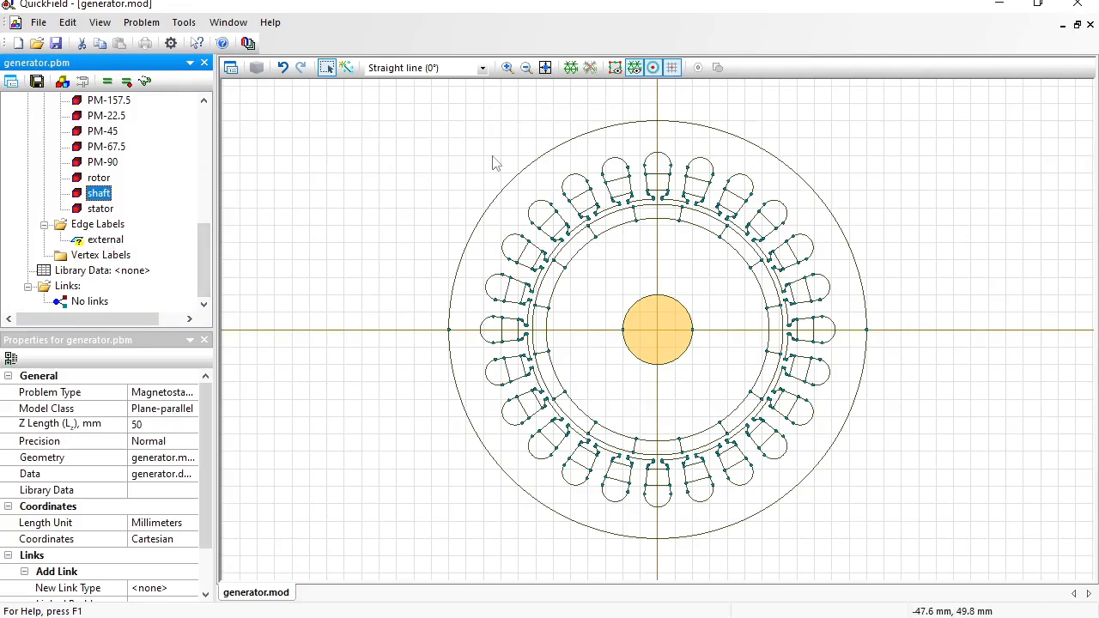
left_click(94, 241)
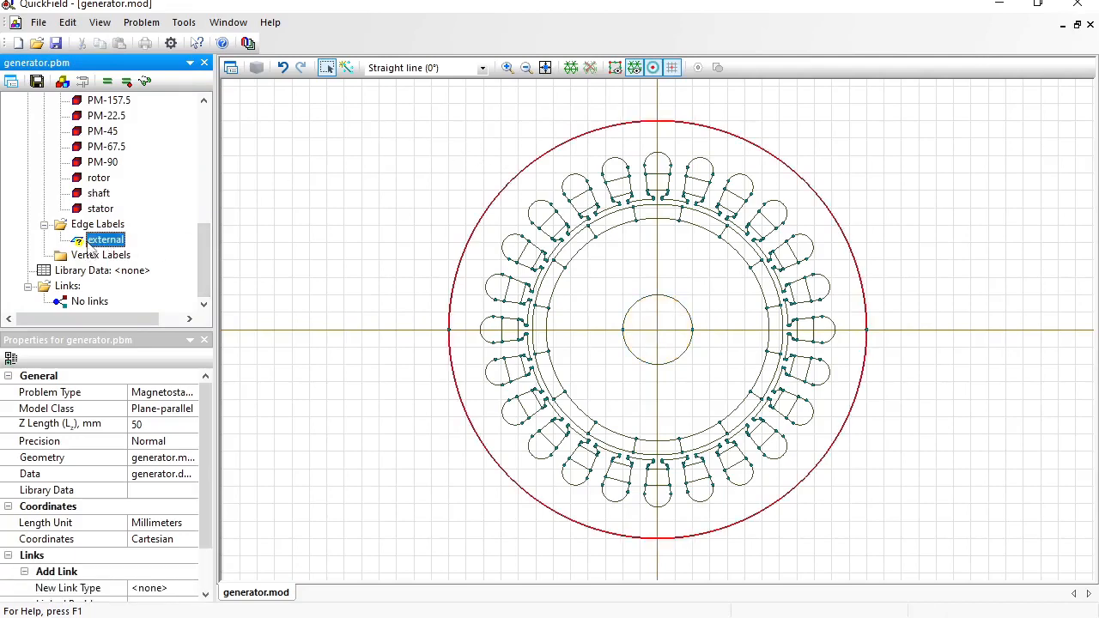
double_click(94, 241)
left_click(428, 226)
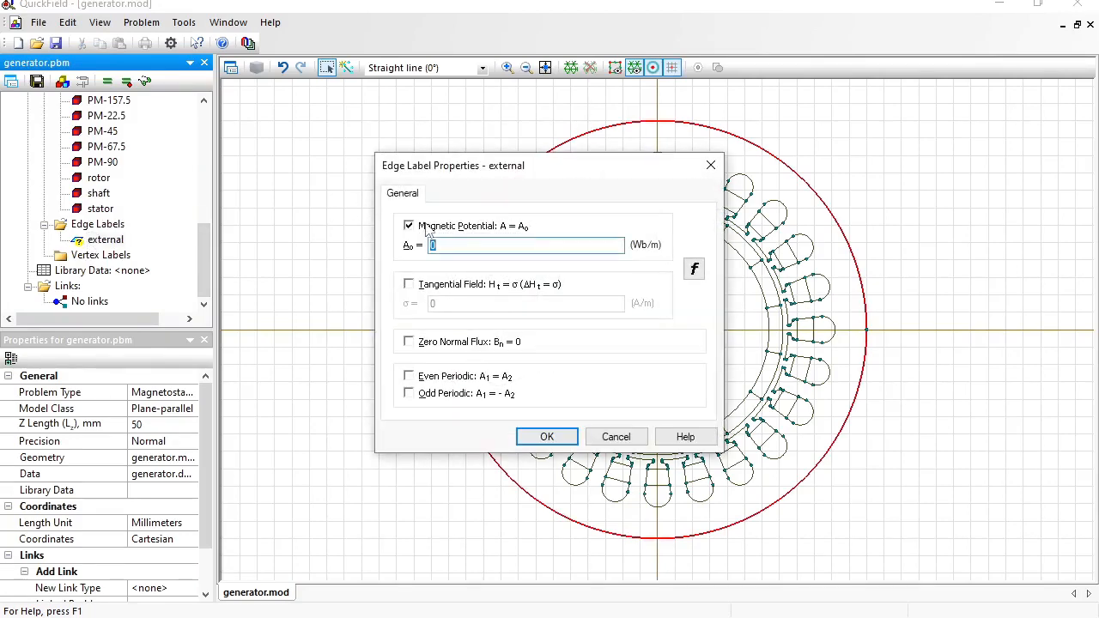
left_click(547, 437)
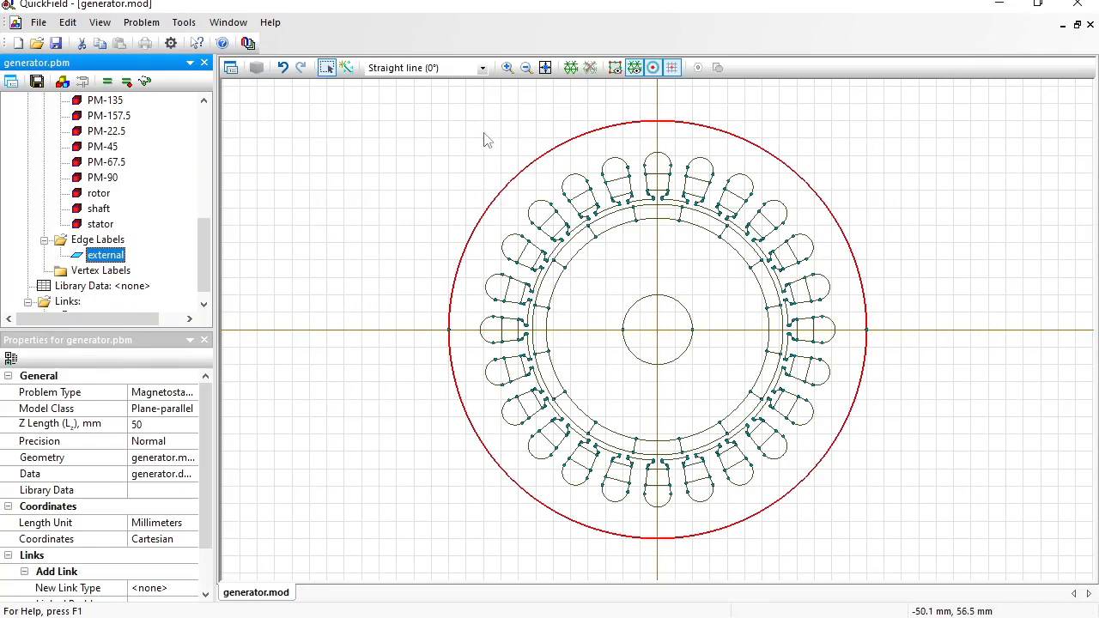
- Build the 16369-node mesh, save the problem and solve it
left_click(570, 69)
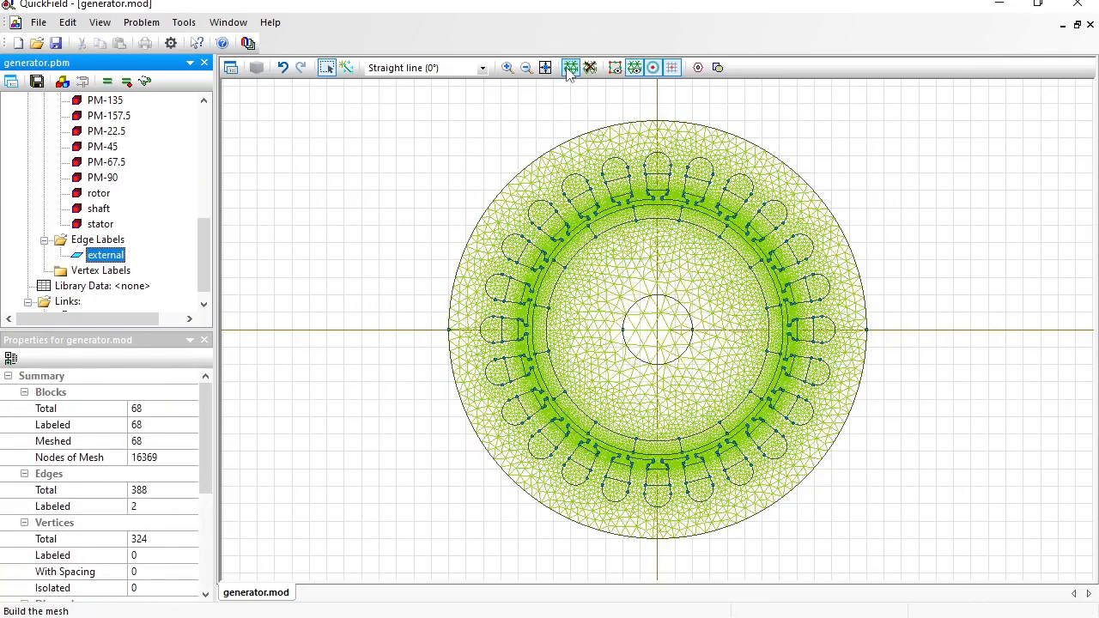
left_click(37, 81)
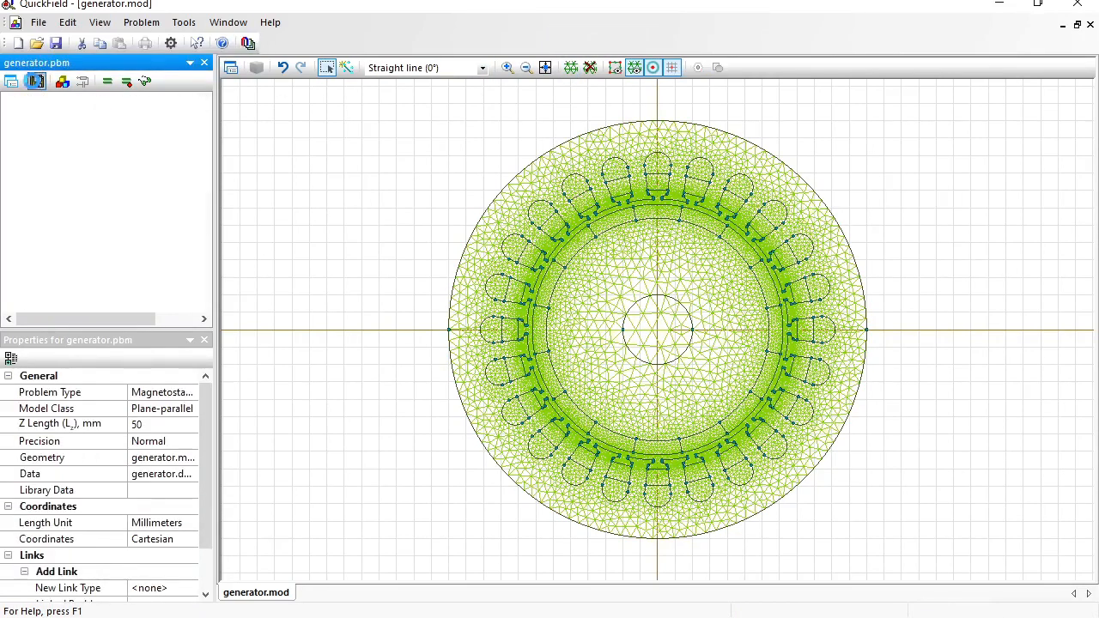
left_click(106, 83)
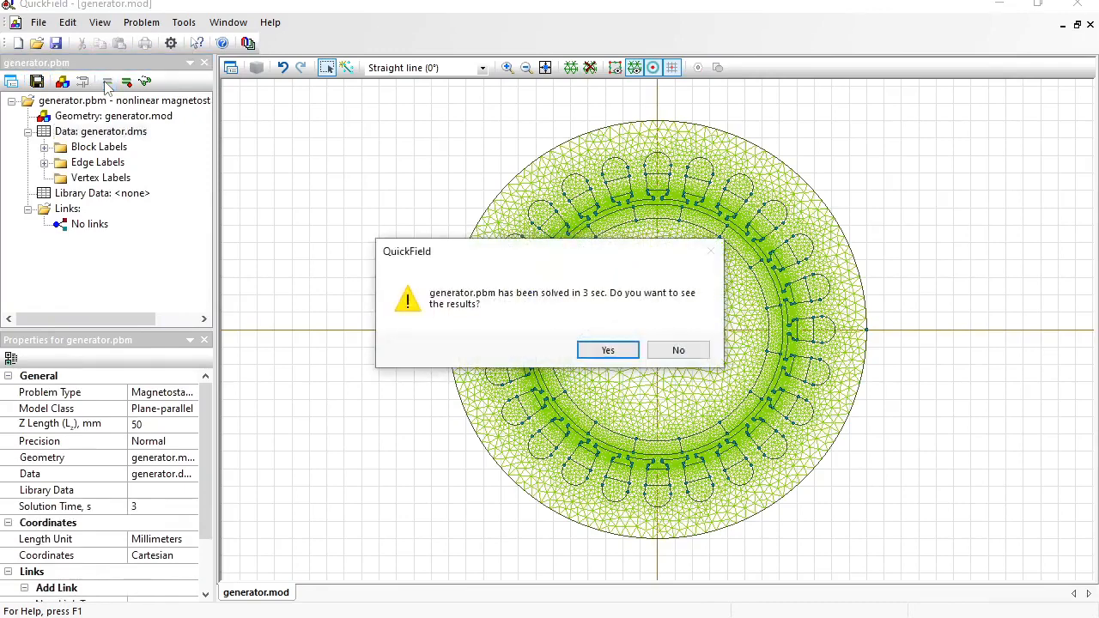
- View the results and add flux density B vectors to the field picture
left_click(608, 349)
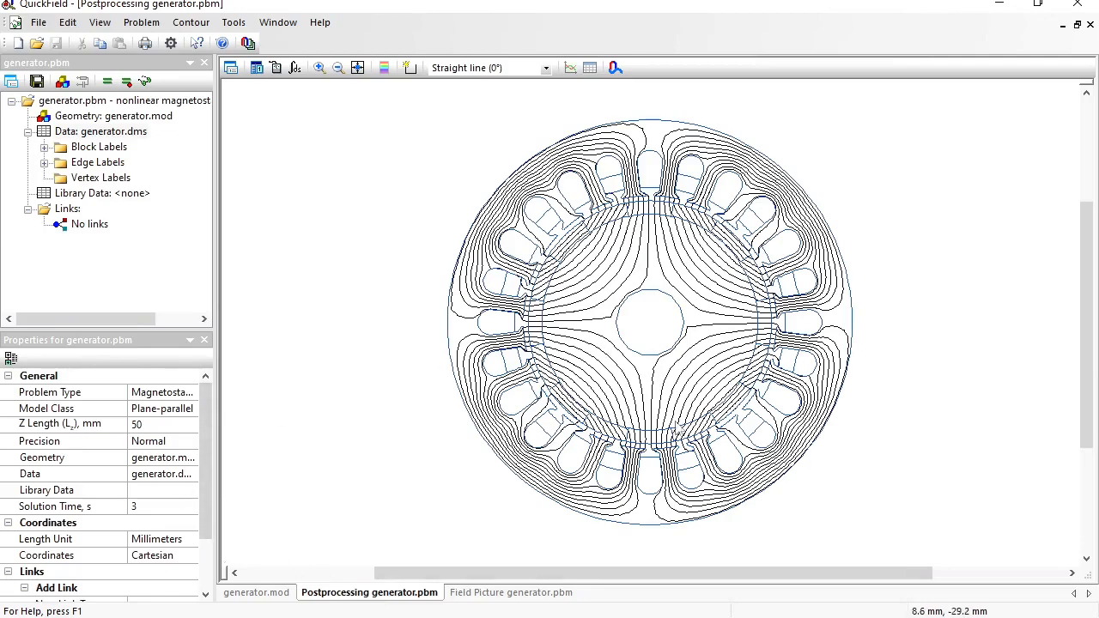
left_click(232, 68)
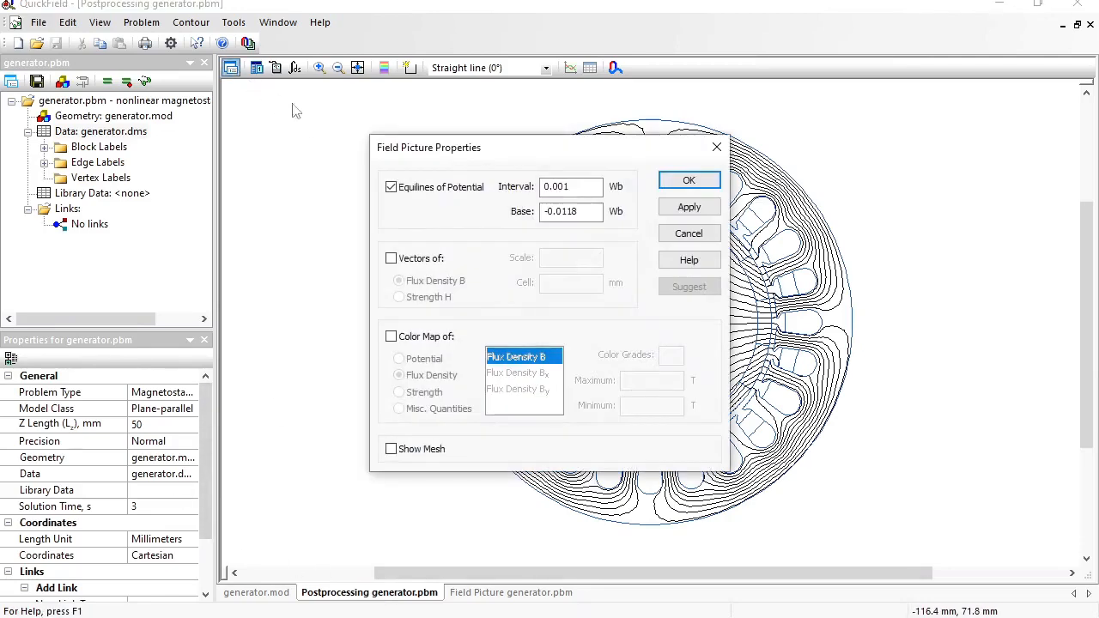
left_click(414, 263)
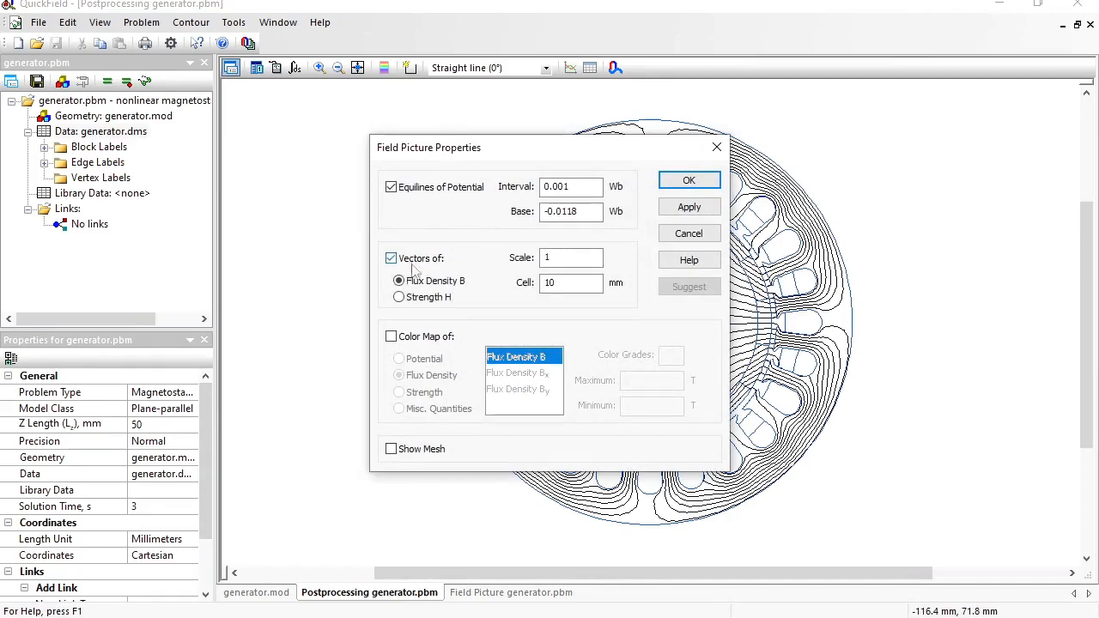
left_click(688, 184)
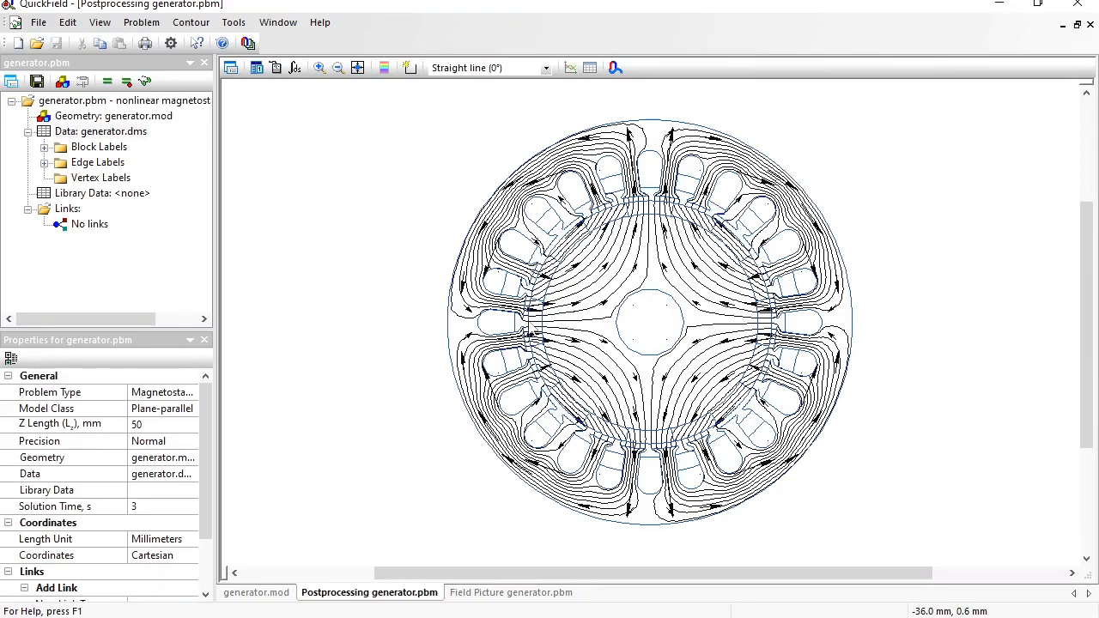
- Select the upper-right stator slot coil as a contour and compute flux linkage per turn
left_click(410, 69)
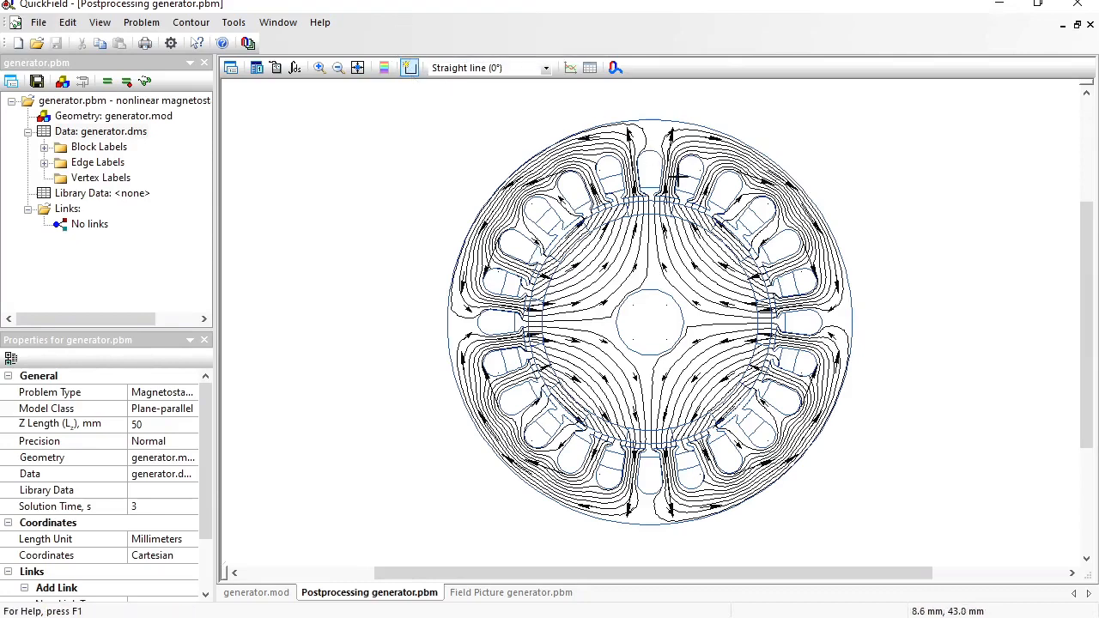
left_click(685, 184)
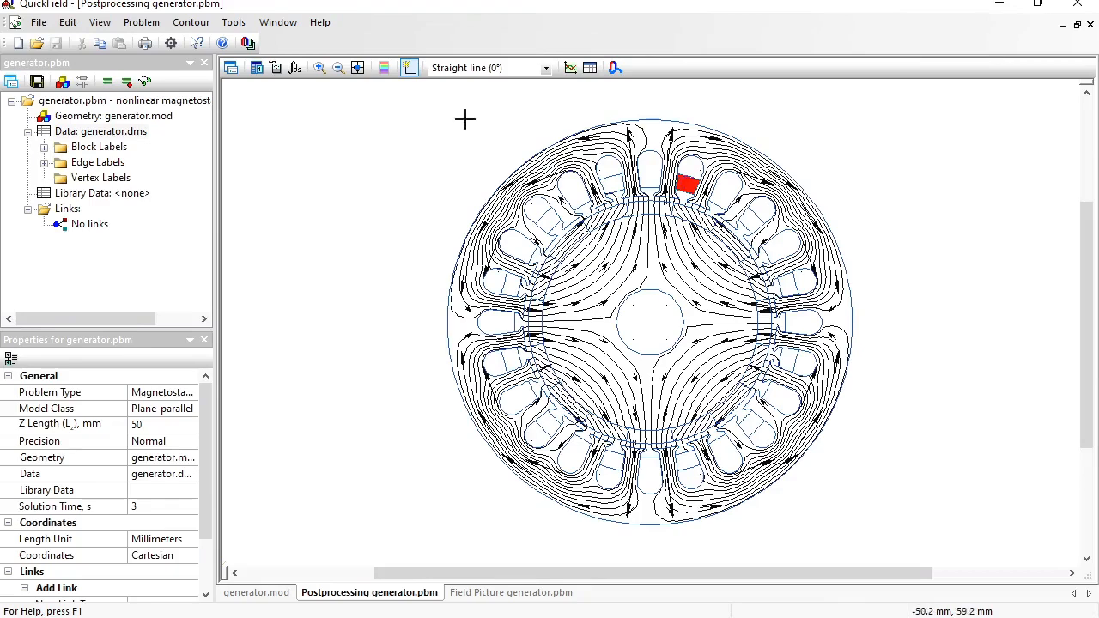
left_click(295, 69)
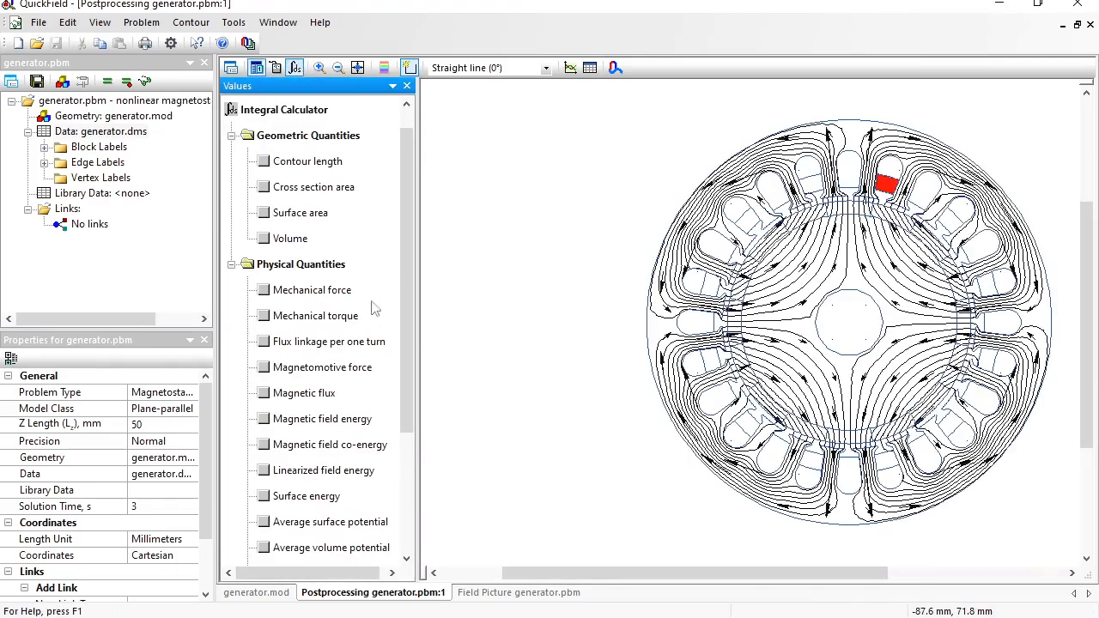
left_click(271, 343)
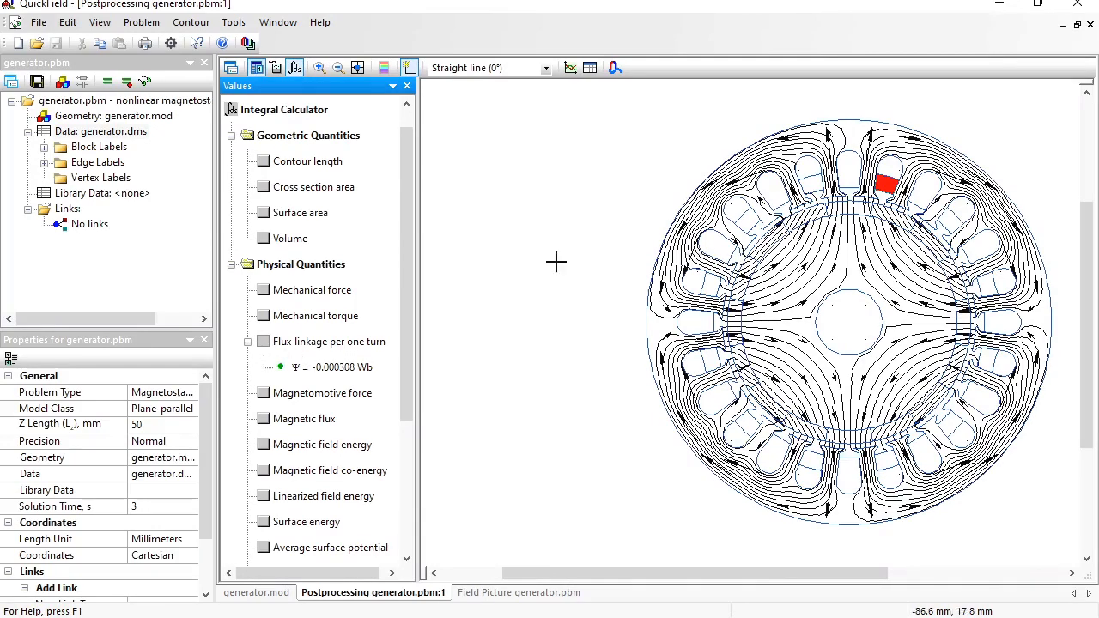
- Step the contour through successive slot coil blocks to the top slot, reading 4.7811e-8 Wb
left_click(923, 202)
left_click(887, 183)
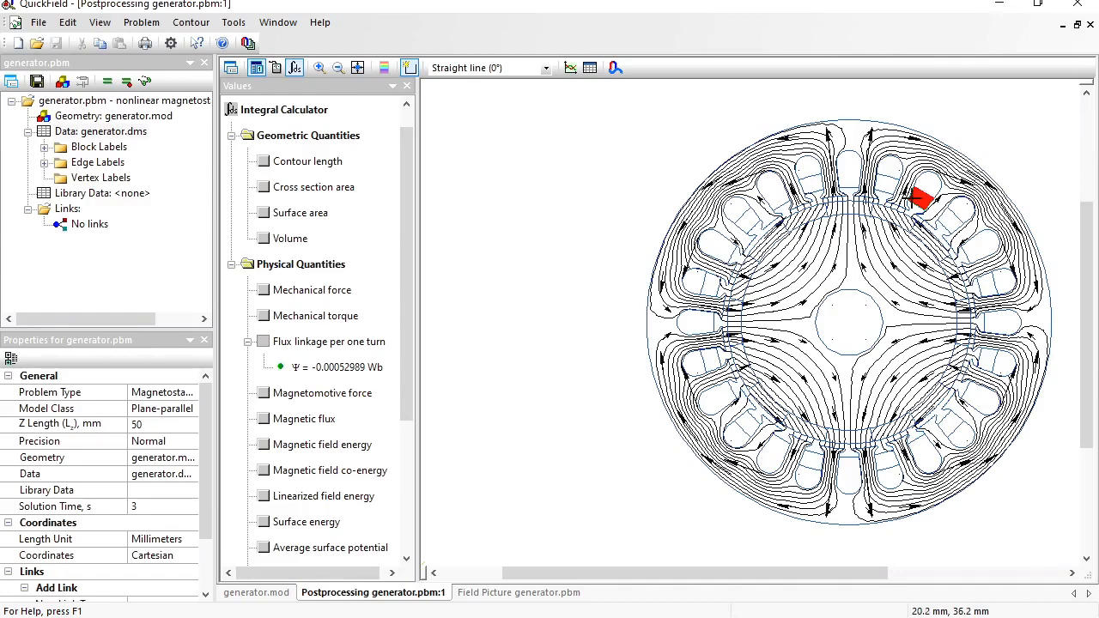
left_click(885, 188)
left_click(928, 205)
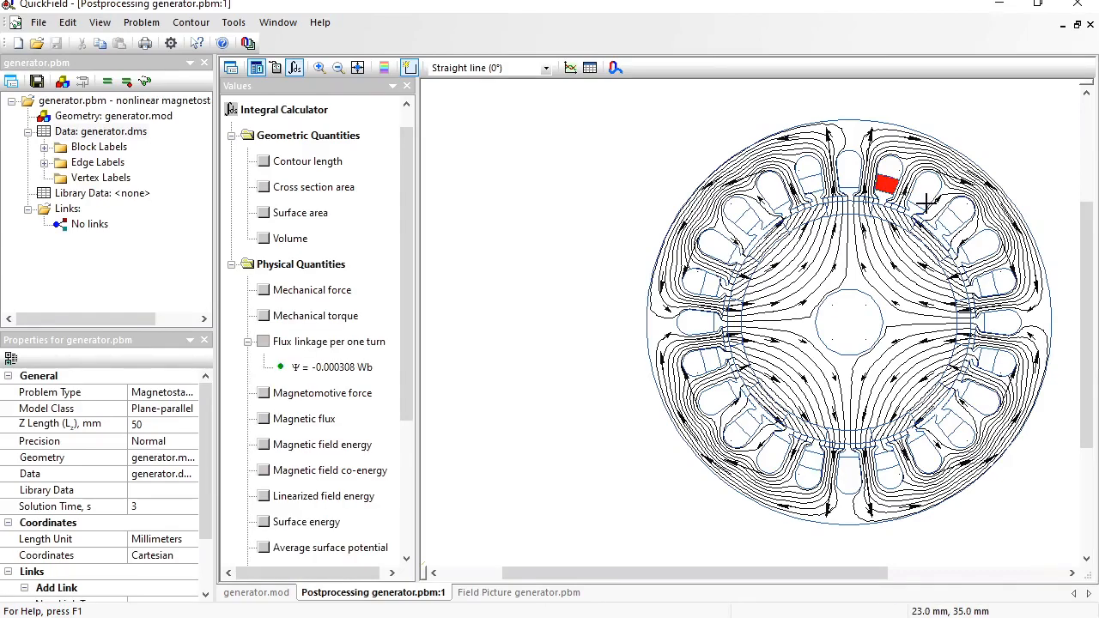
left_click(924, 201)
left_click(887, 184)
left_click(940, 220)
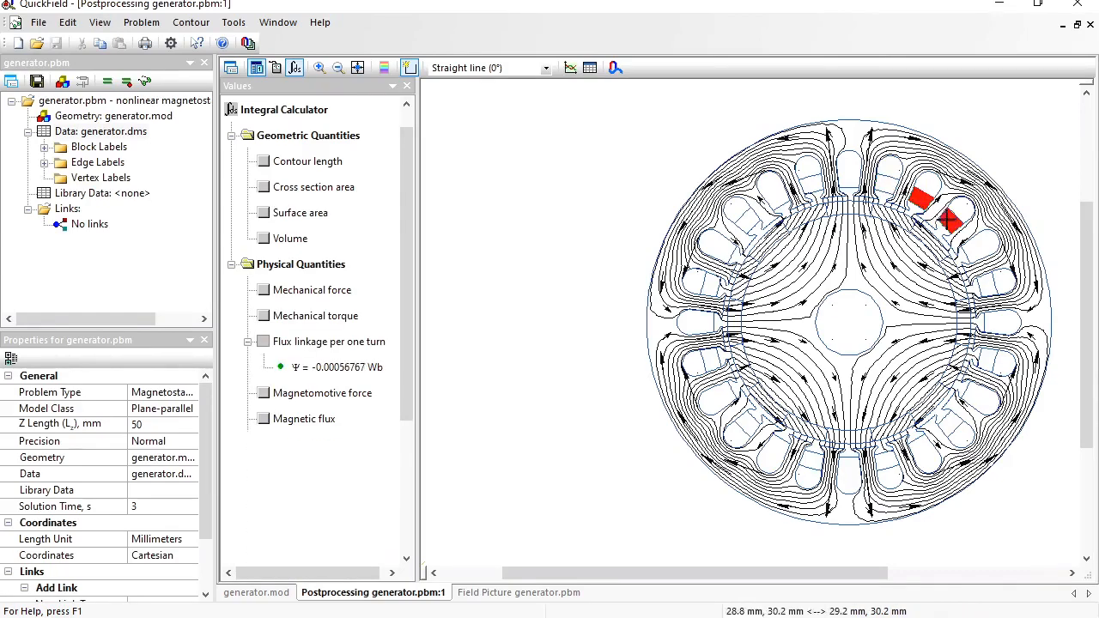
left_click(921, 199)
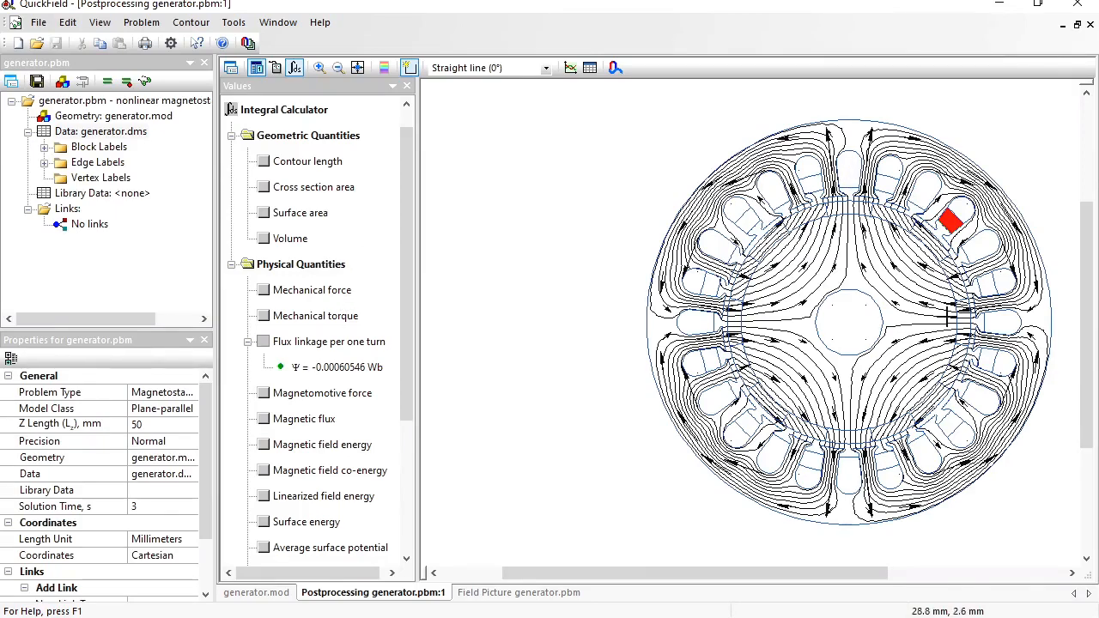
left_click(848, 179)
left_click(944, 218)
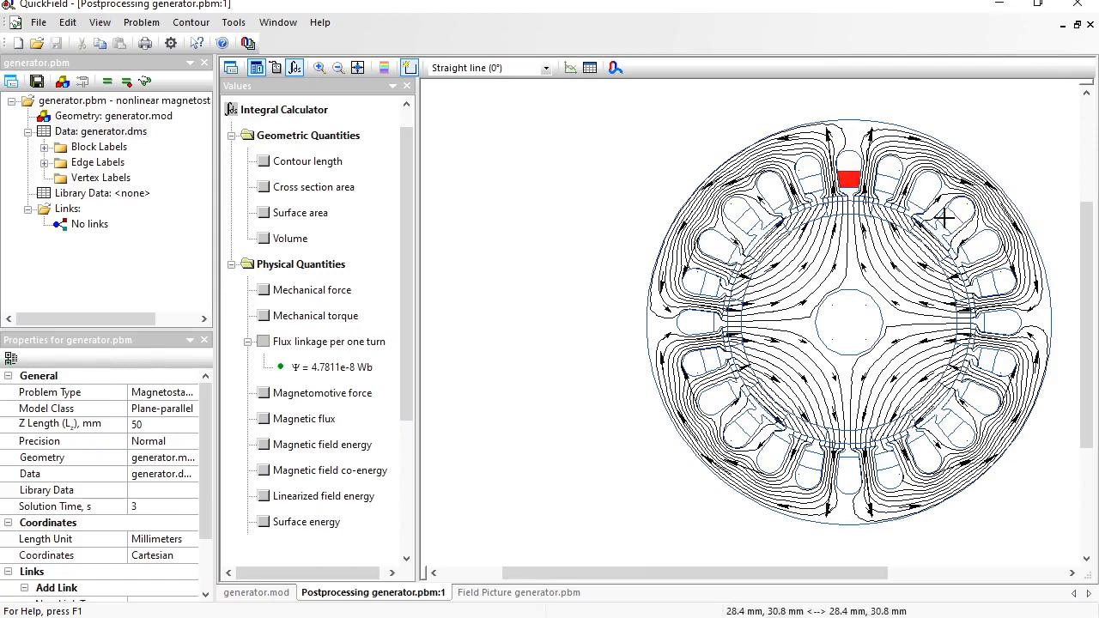
left_click(330, 372)
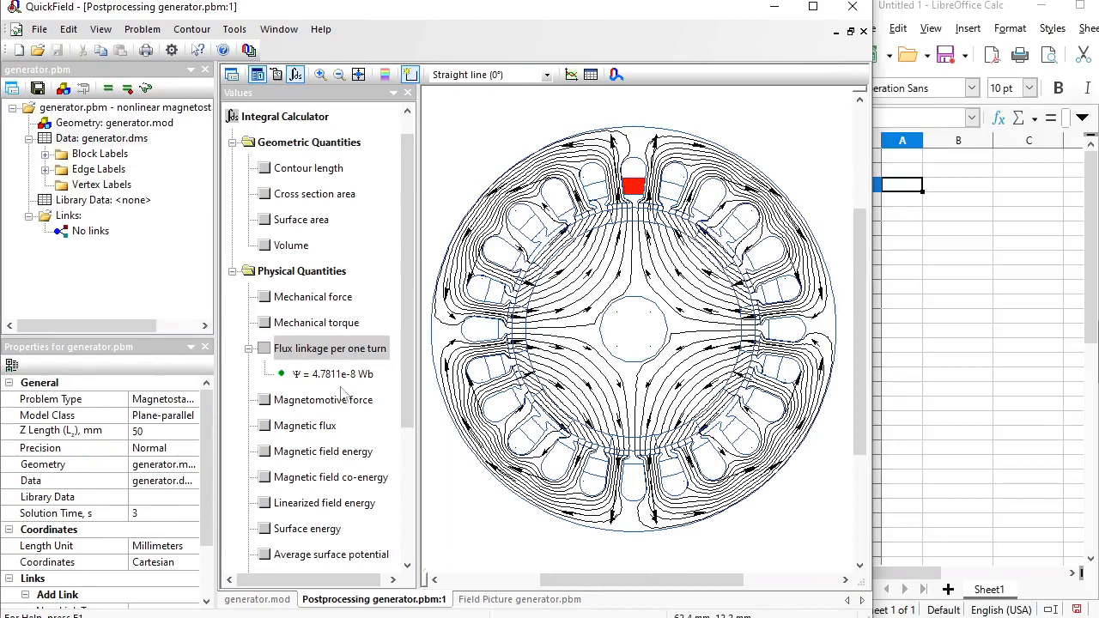
- Copy each slot's flux linkage result into Calc rows 3 through 14
left_click(341, 383)
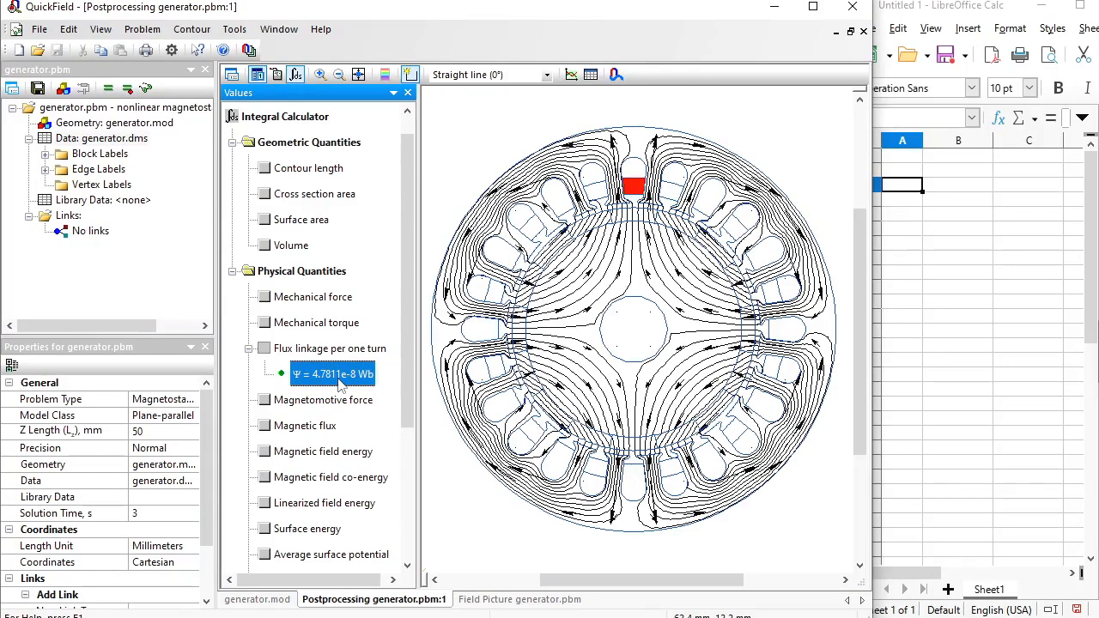
left_click(917, 188)
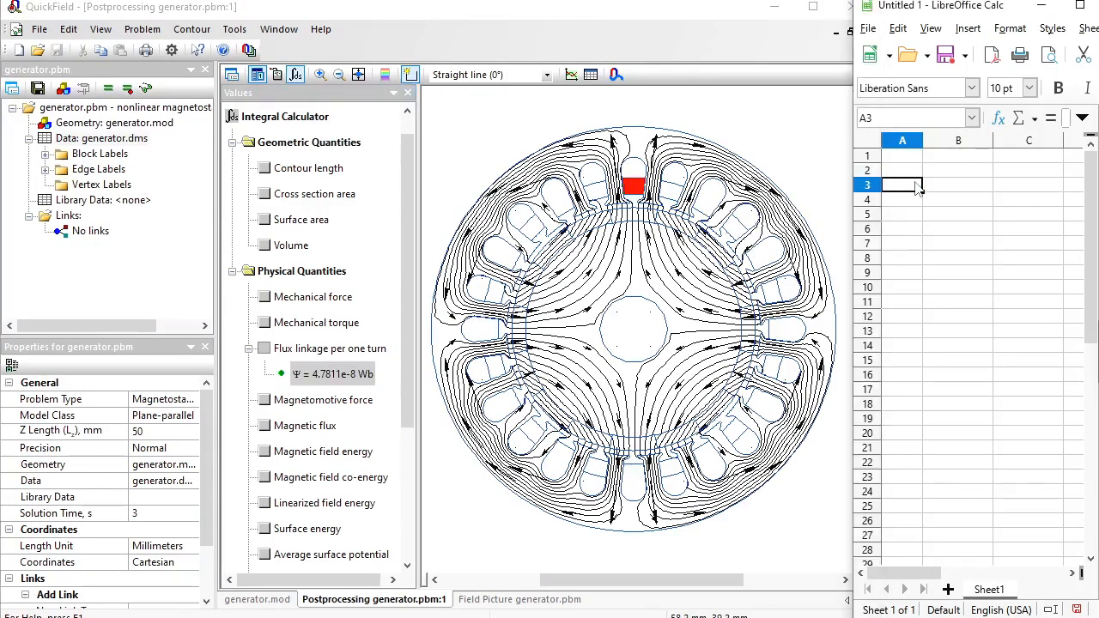
type("Ψ\t4.78E-08 Wb")
left_click(668, 191, "ctrl")
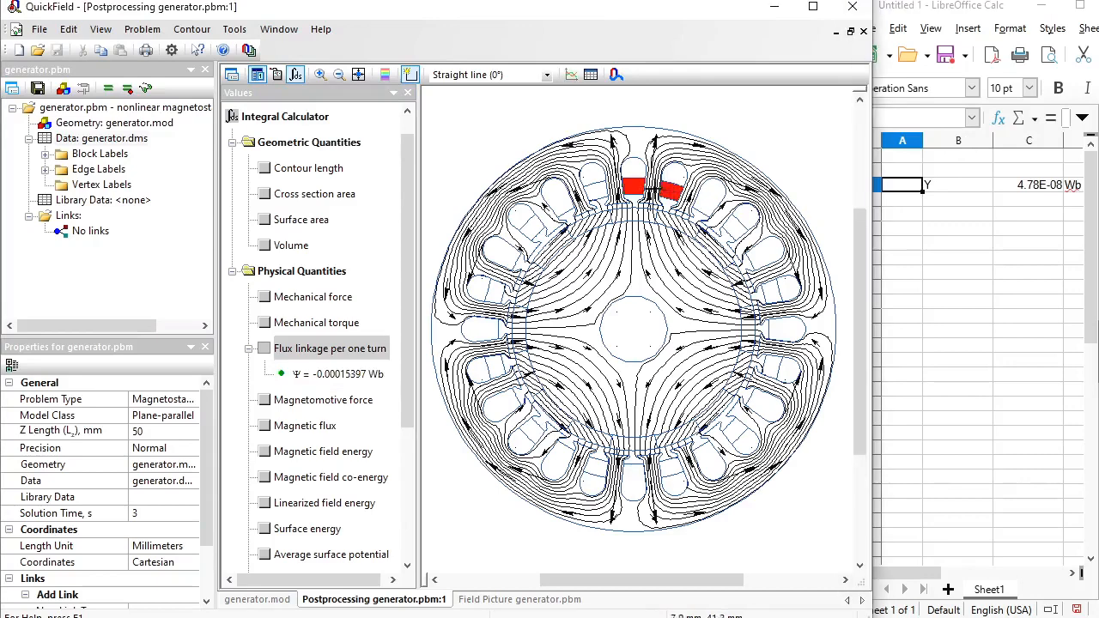
left_click(633, 187, "ctrl")
left_click(348, 374)
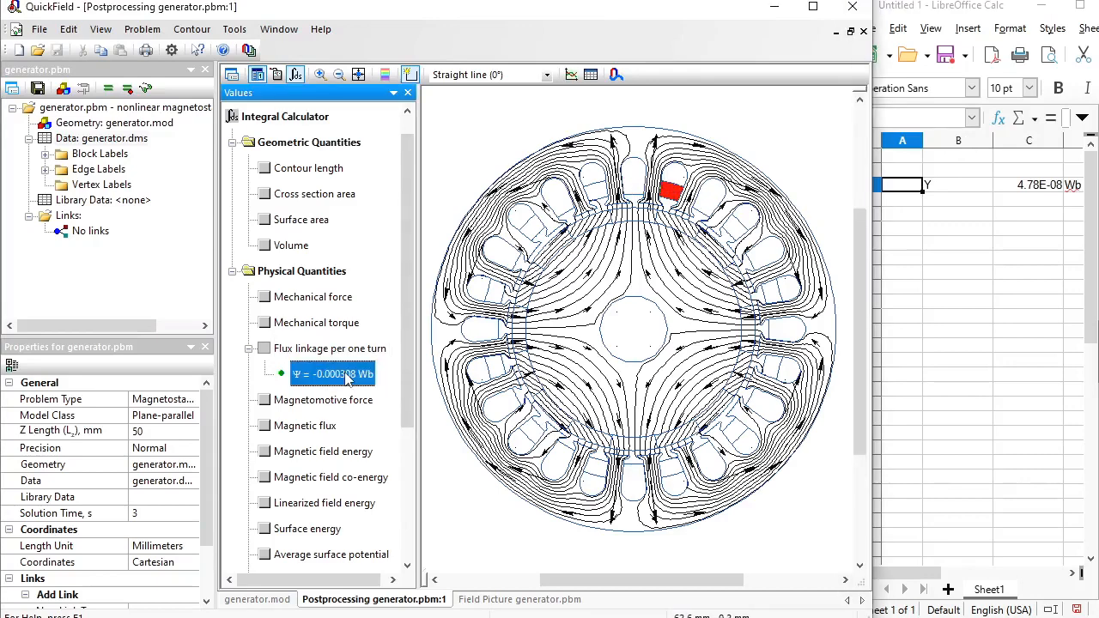
key("ctrl+c")
left_click(895, 204)
key("ctrl+v")
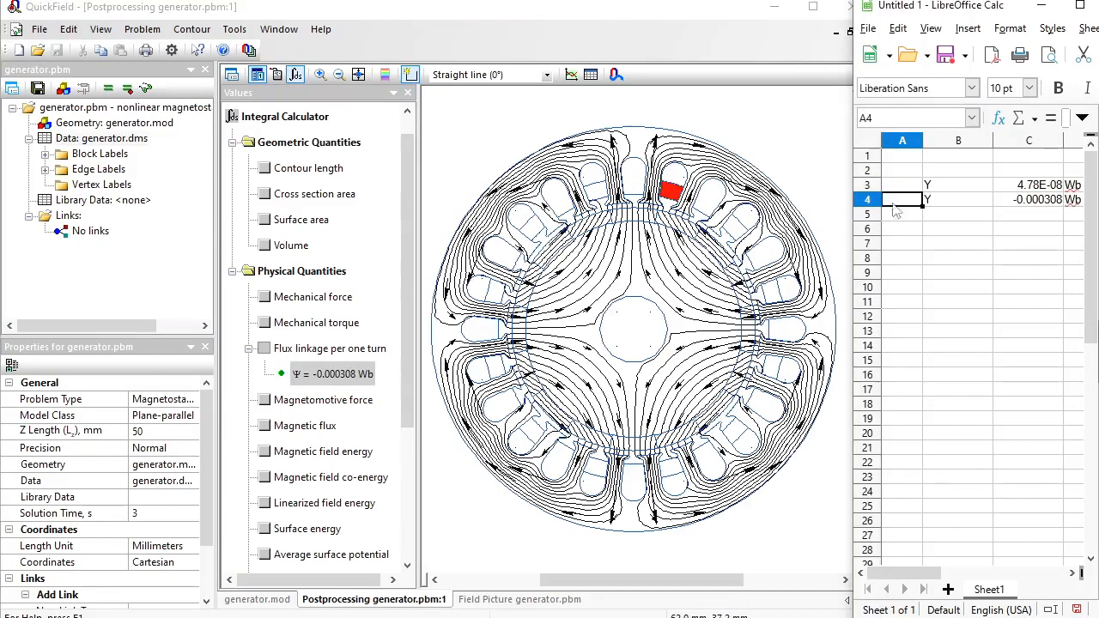
left_click(703, 206, "ctrl")
left_click(672, 193, "ctrl")
left_click(335, 375)
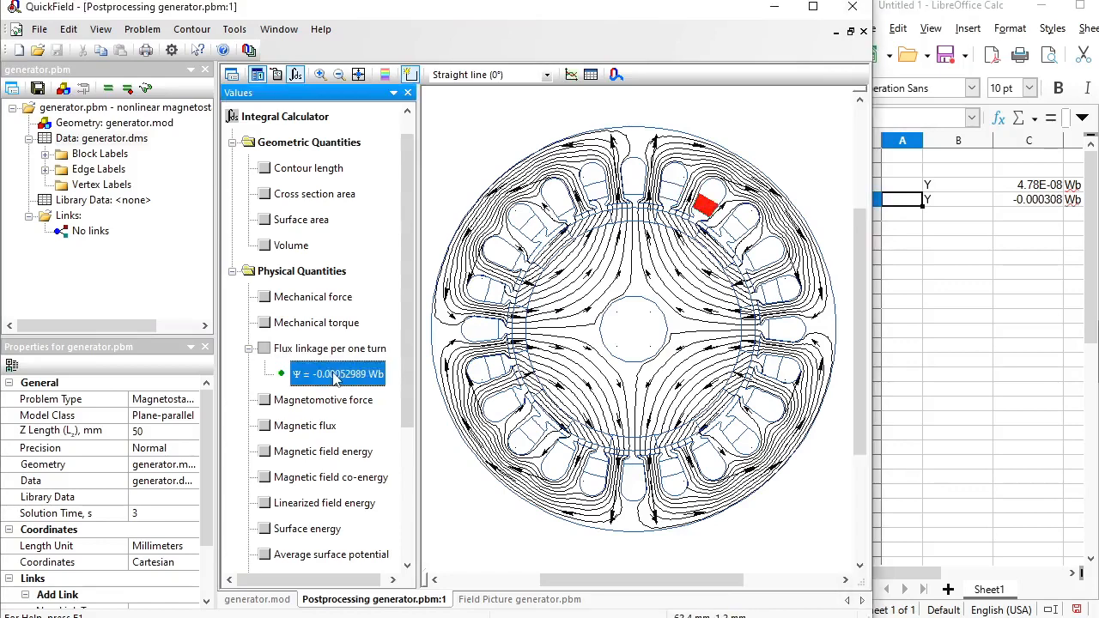
key("ctrl+c")
left_click(901, 214)
key("ctrl+v")
left_click(735, 225, "ctrl")
left_click(706, 206, "ctrl")
left_click(339, 375)
key("ctrl+c")
left_click(903, 232)
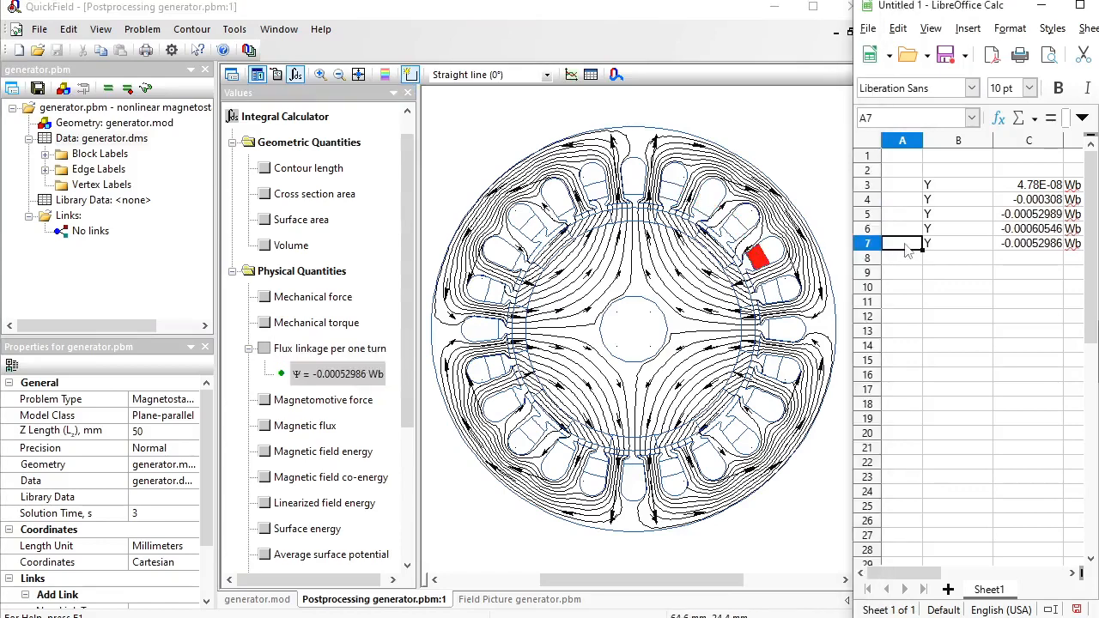
left_click(775, 289, "ctrl")
left_click(757, 258, "ctrl")
left_click(338, 375)
key("ctrl+c")
left_click(906, 259)
key("ctrl+v")
left_click(776, 329, "ctrl")
left_click(775, 290, "ctrl")
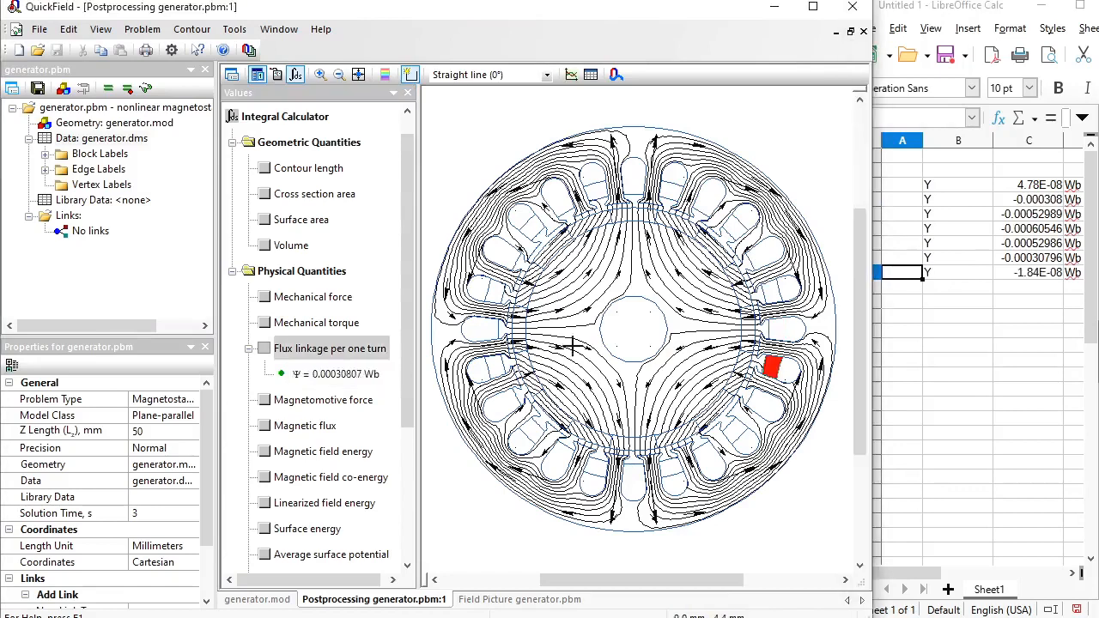
left_click(338, 375)
key("ctrl+c")
left_click(904, 288)
key("ctrl+v")
left_click(757, 400, "ctrl")
left_click(773, 368, "ctrl")
left_click(339, 375)
key("ctrl+c")
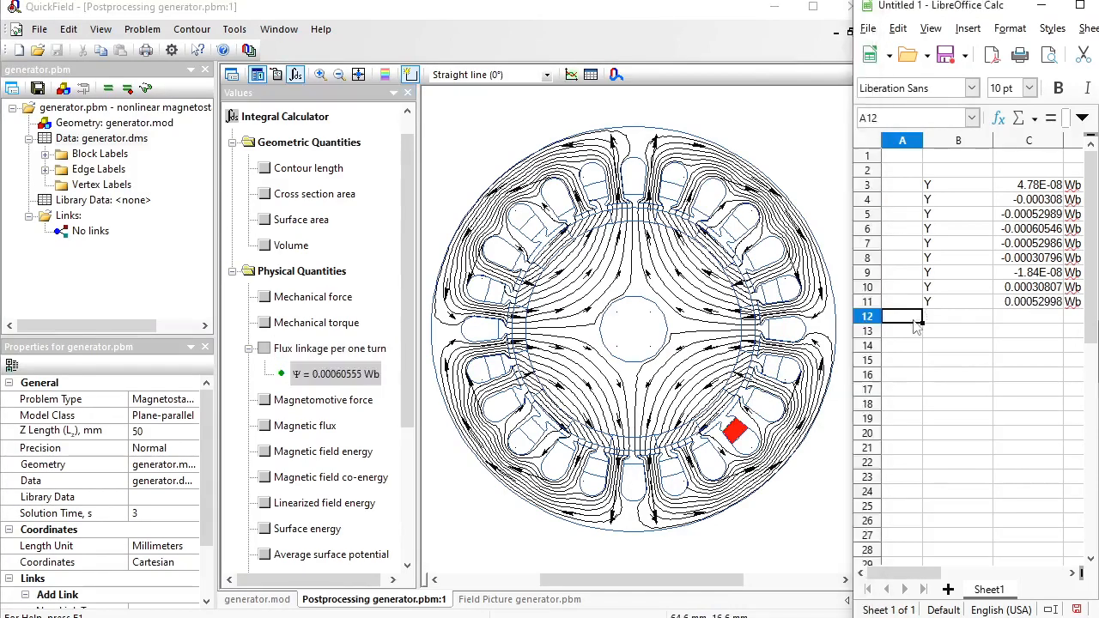
key("ctrl+v")
left_click(704, 453, "ctrl")
left_click(353, 376)
left_click(910, 332)
key("ctrl+v")
left_click(912, 347)
key("ctrl+v")
- Copy the remaining slot flux linkages into rows 15–26, ending with 0.00030811 Wb
left_click(633, 472, "ctrl")
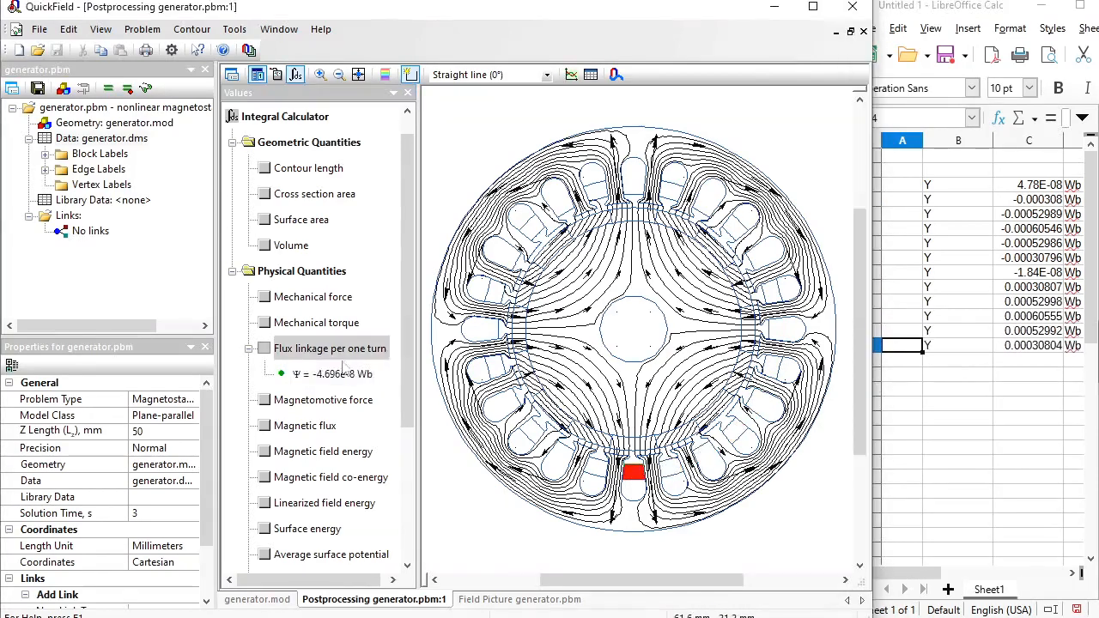
left_click(339, 375)
left_click(915, 363)
key("ctrl+v")
left_click(594, 465)
left_click(344, 375)
left_click(914, 378)
key("ctrl+v")
left_click(562, 453)
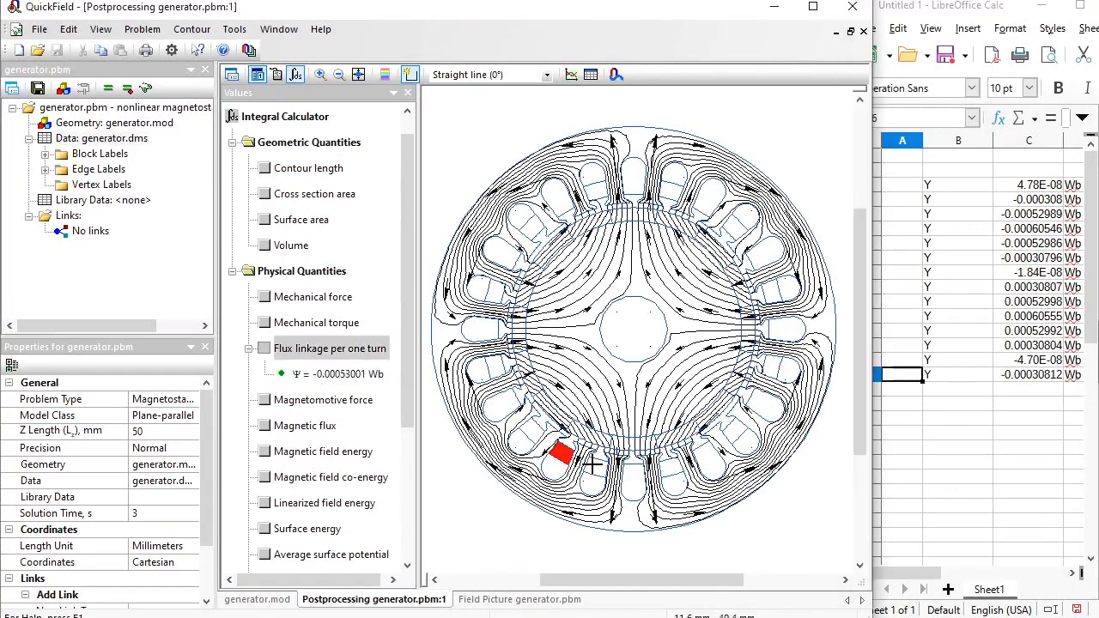
left_click(342, 374)
left_click(912, 390)
key("ctrl+v")
left_click(536, 437)
left_click(561, 453)
left_click(296, 374)
left_click(905, 403)
key("ctrl+v")
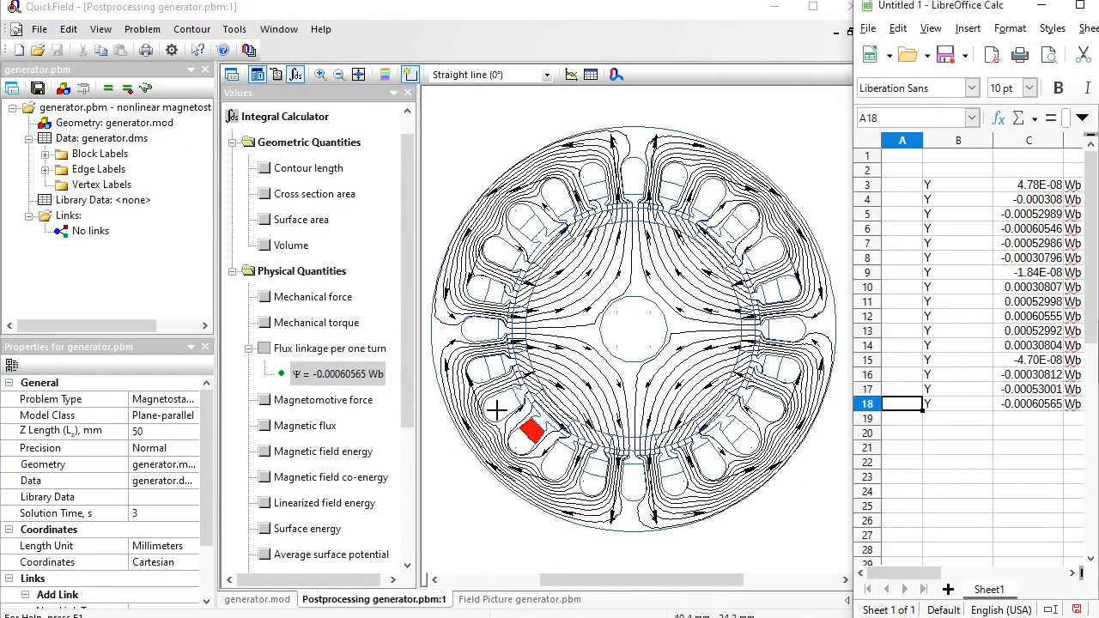
left_click(504, 405)
left_click(338, 375)
left_click(901, 419)
key("ctrl+v")
left_click(494, 366)
left_click(335, 374)
left_click(910, 434)
key("ctrl+v")
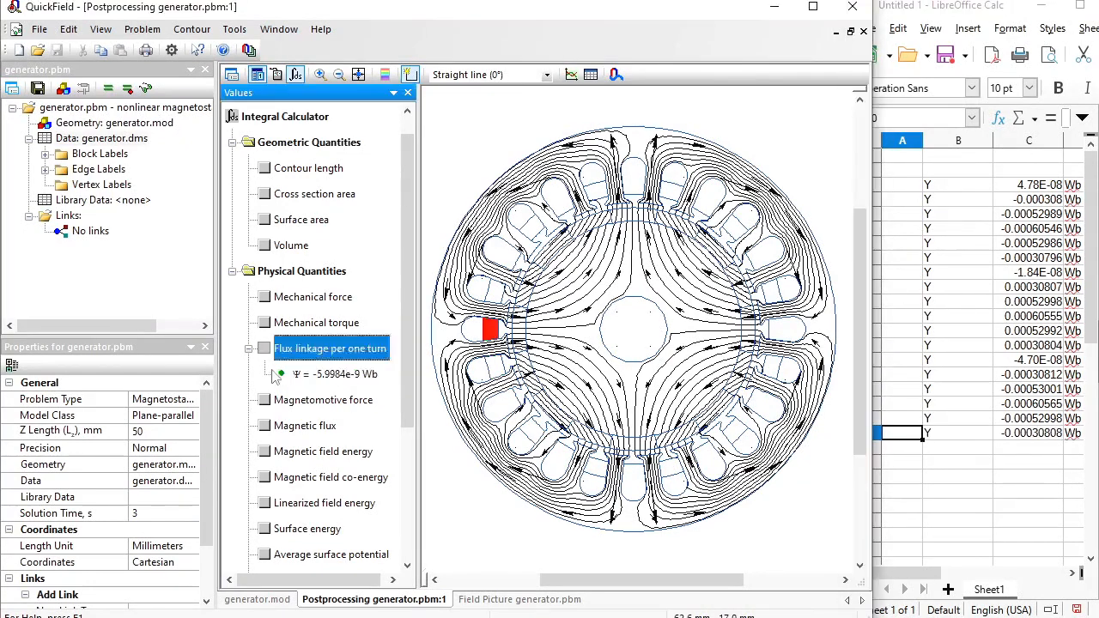
left_click(337, 375)
left_click(908, 449)
key("ctrl+v")
left_click(492, 291)
left_click(491, 329)
left_click(335, 375)
left_click(908, 464)
key("ctrl+v")
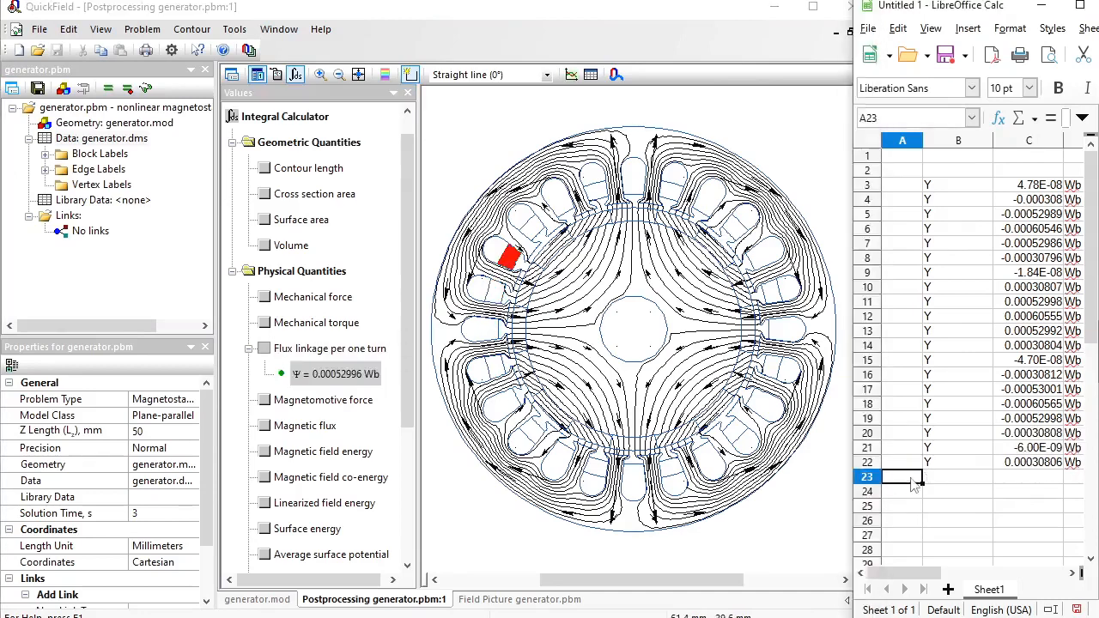
key("ctrl+v")
left_click(532, 226)
left_click(357, 374)
left_click(910, 494)
key("ctrl+v")
left_click(562, 205)
left_click(908, 505)
key("ctrl+v")
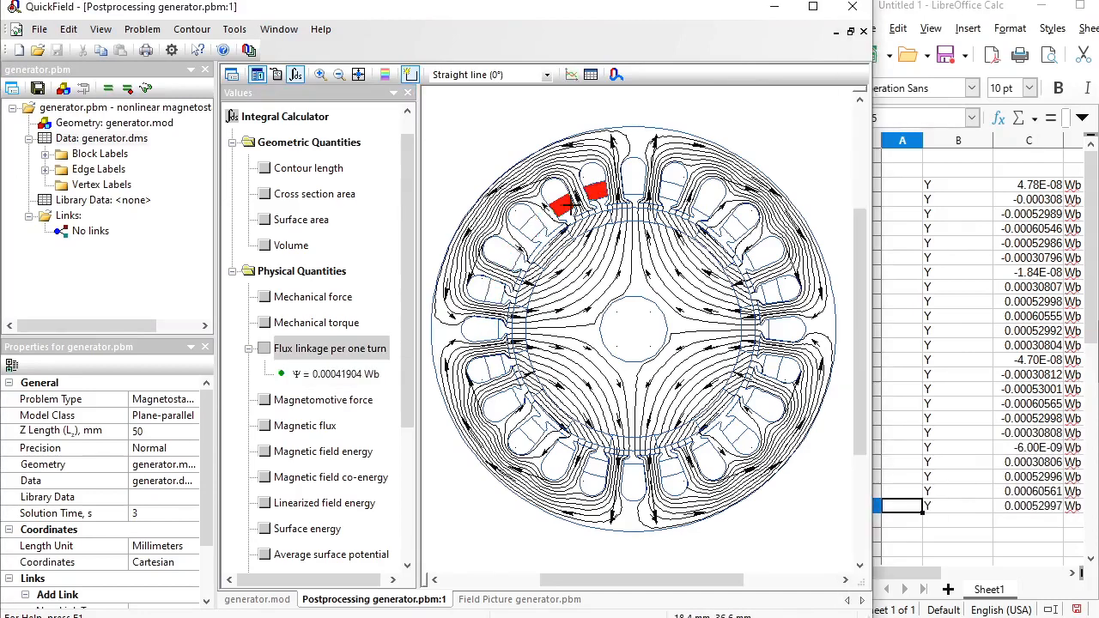
left_click(563, 212)
left_click(353, 374)
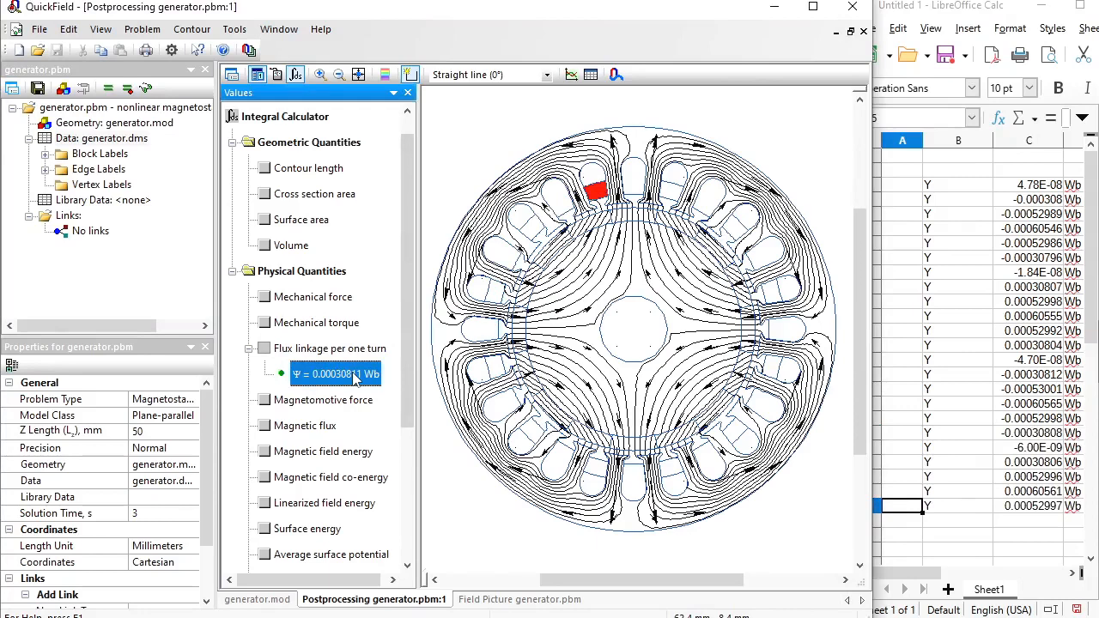
left_click(910, 524)
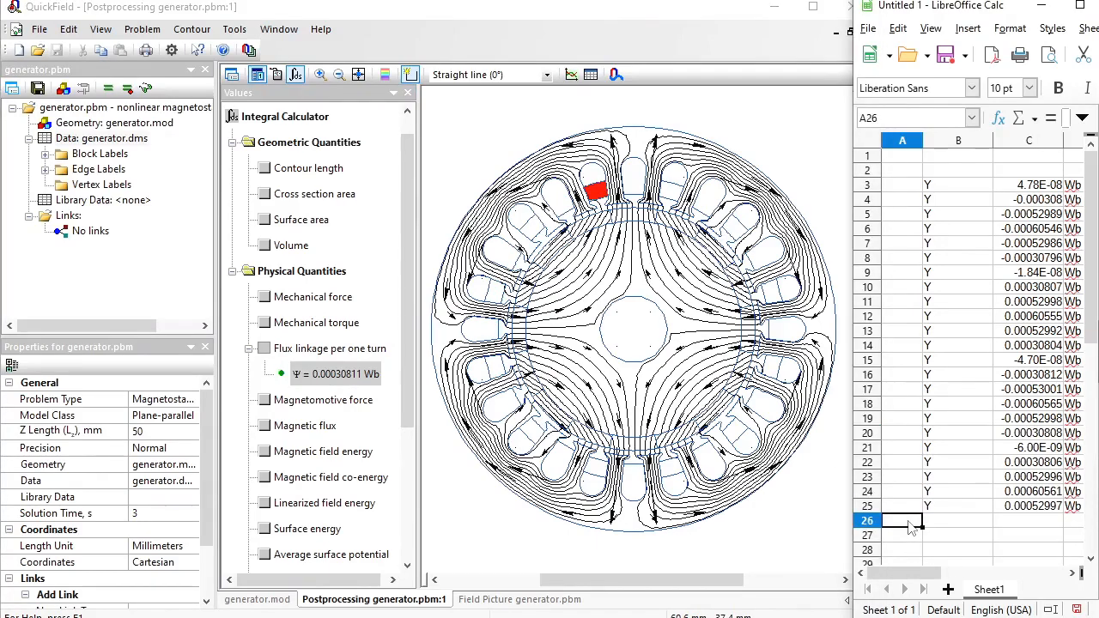
key("ctrl+v")
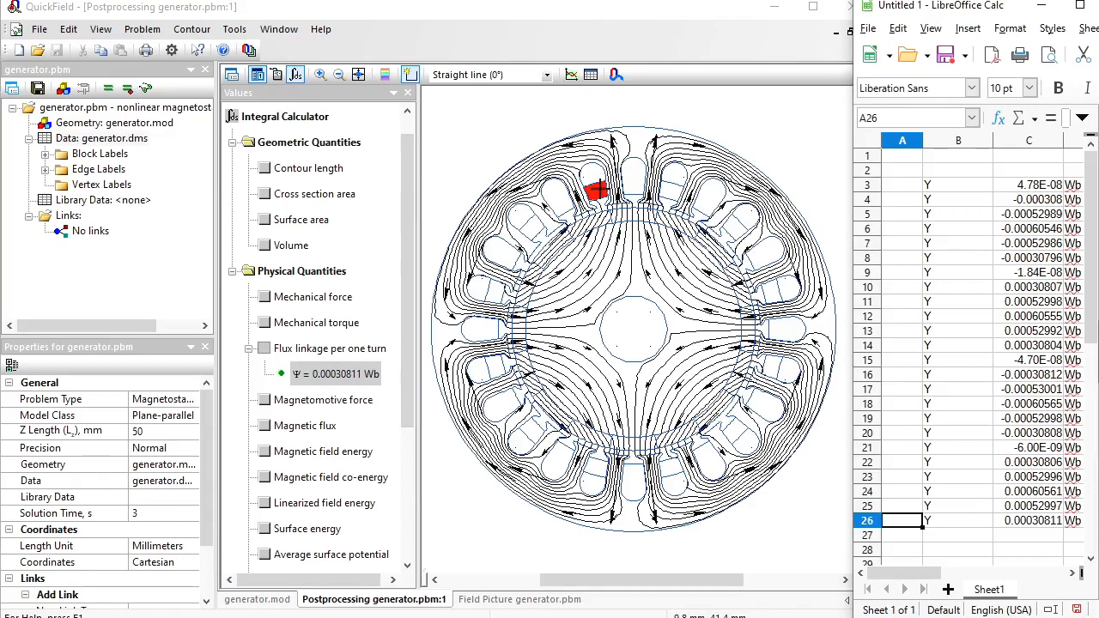
- Widen the LibreOffice Calc window to show more columns
left_click(592, 181)
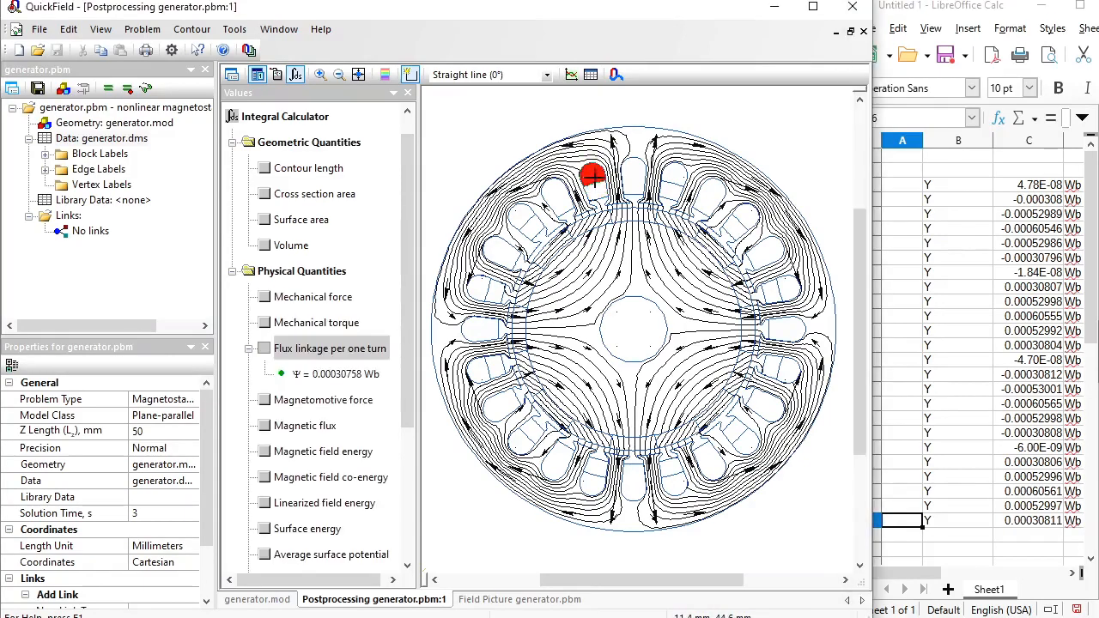
key("alt+Tab")
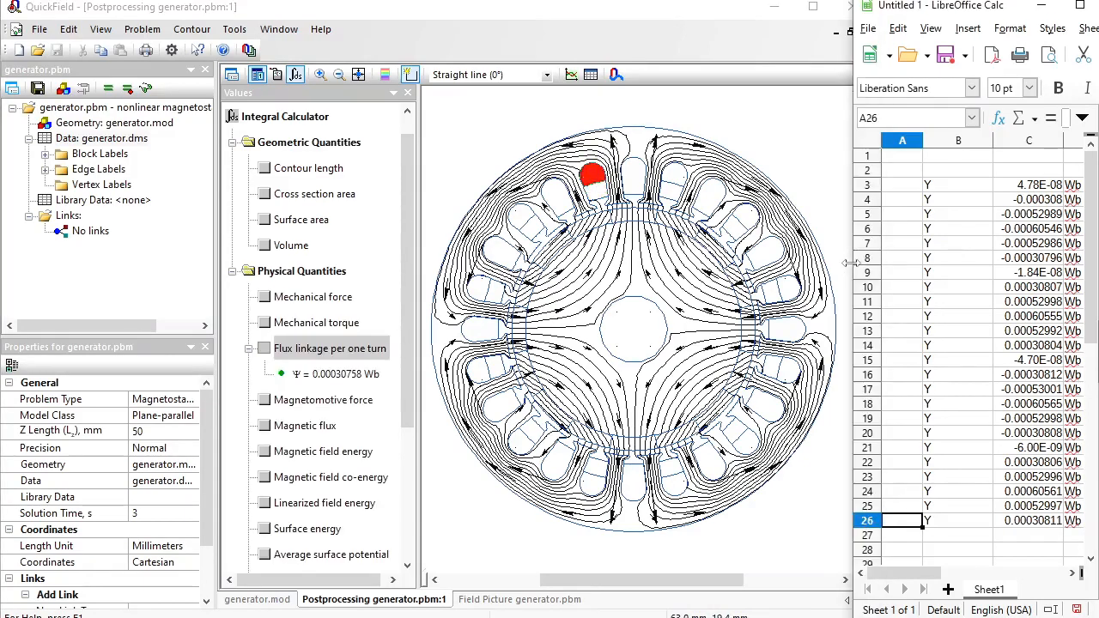
left_click_drag(850, 263, 286, 285)
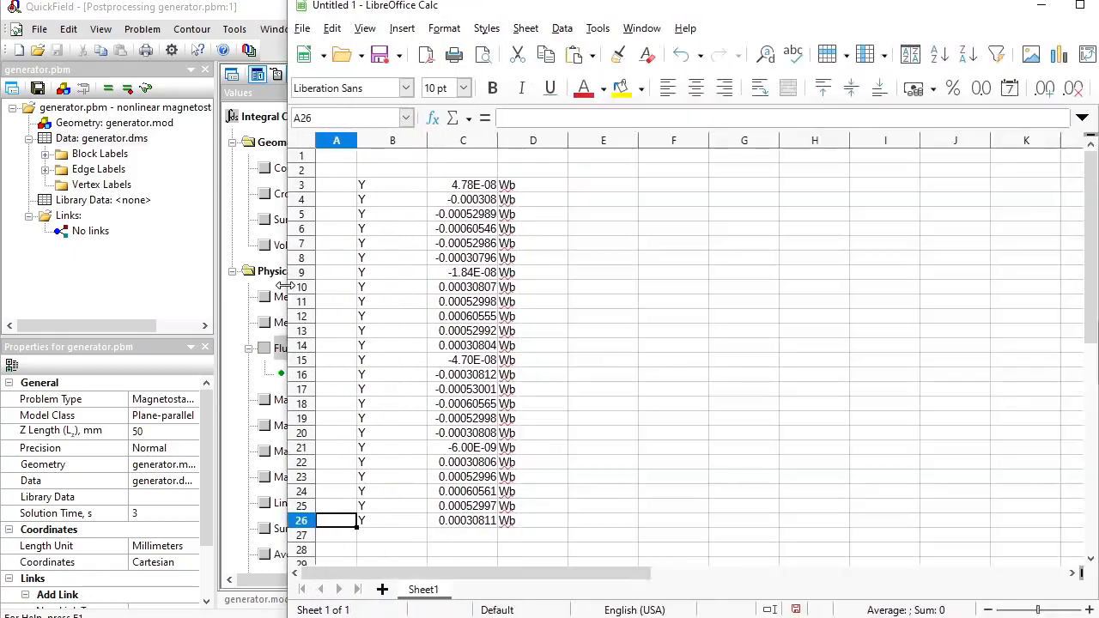
- Chart C3:C26 as an XY scatter with points and lines
left_click_drag(472, 190, 470, 526)
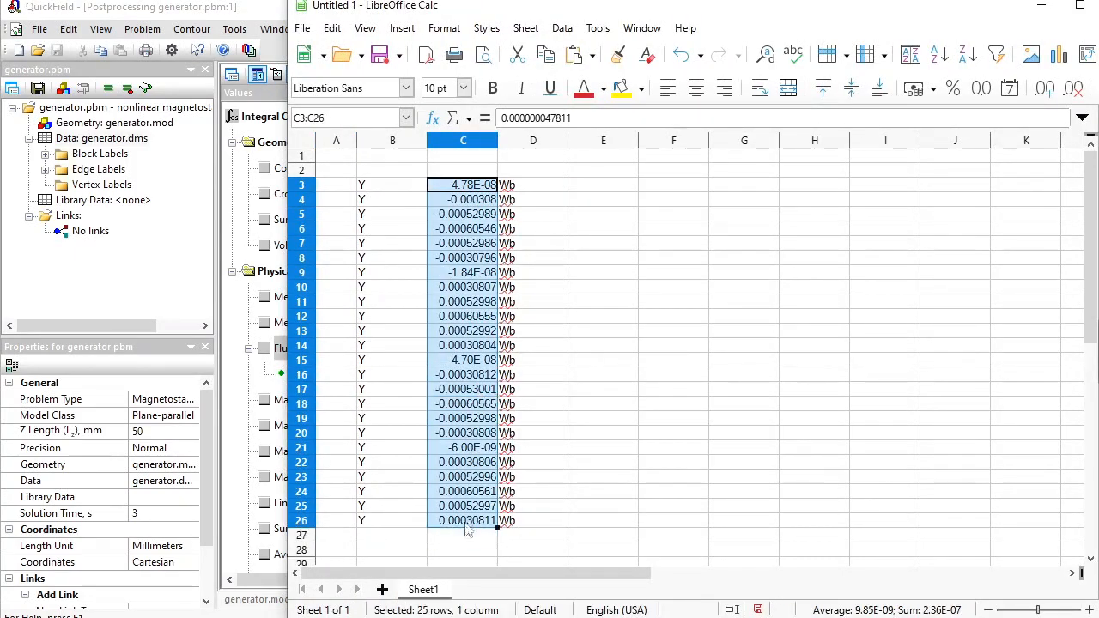
left_click(402, 28)
left_click(486, 75)
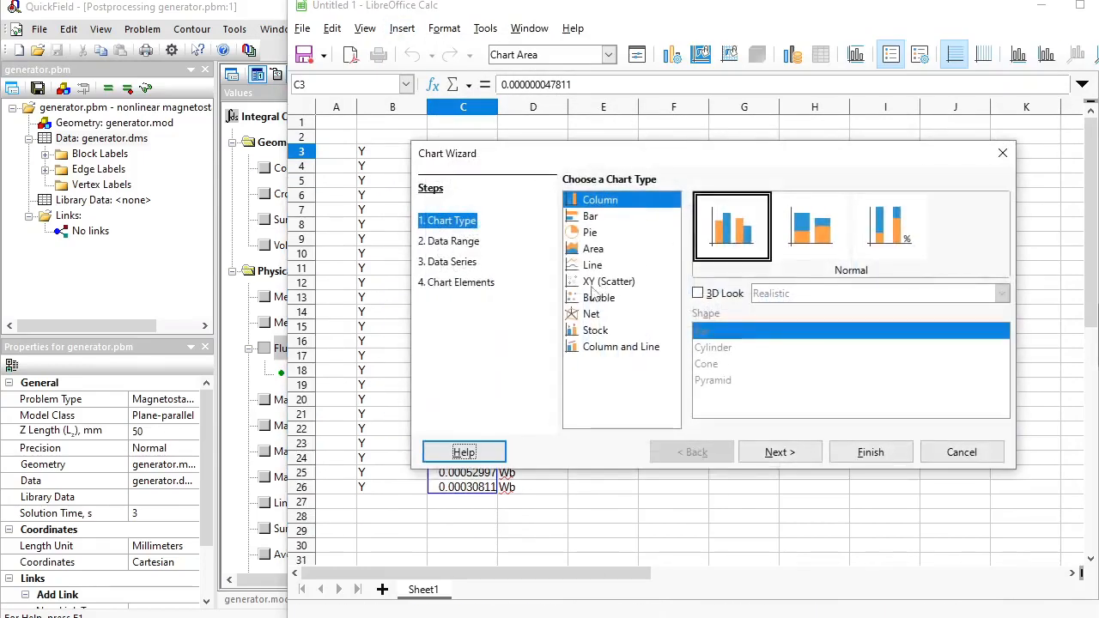
left_click(590, 285)
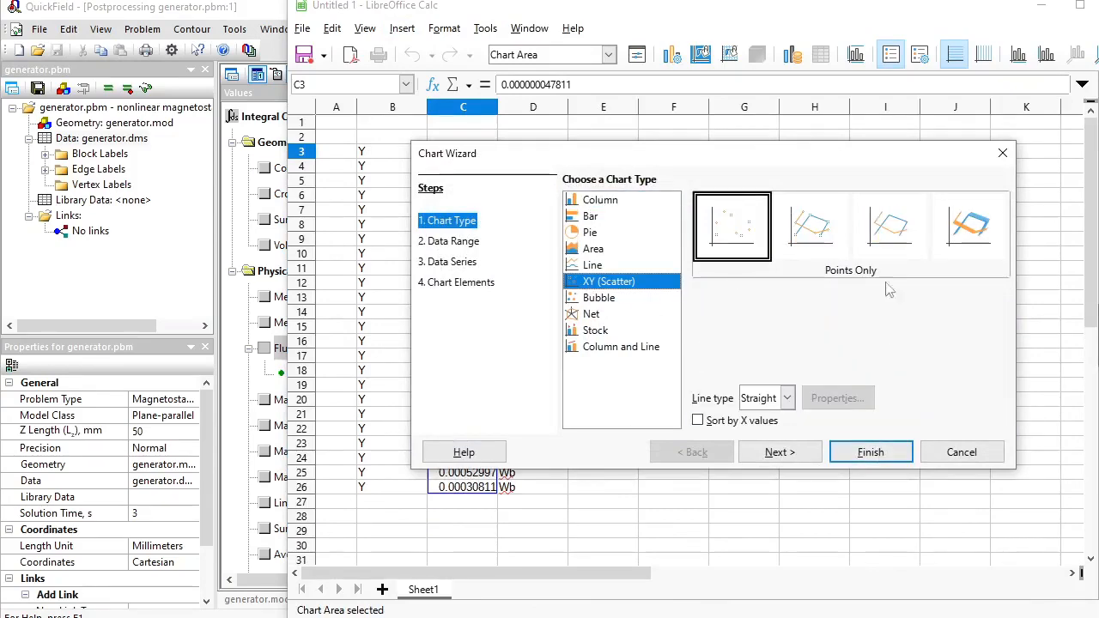
left_click(810, 225)
key("Return")
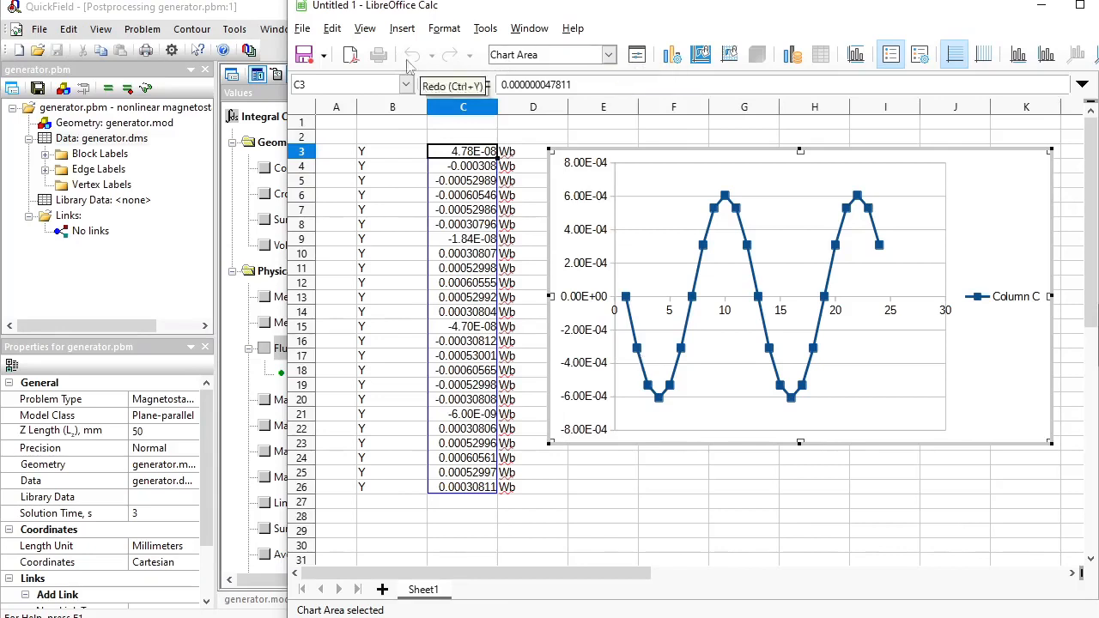
- Open the generator.mod geometry and select the rotor block in the mesh
double_click(81, 125)
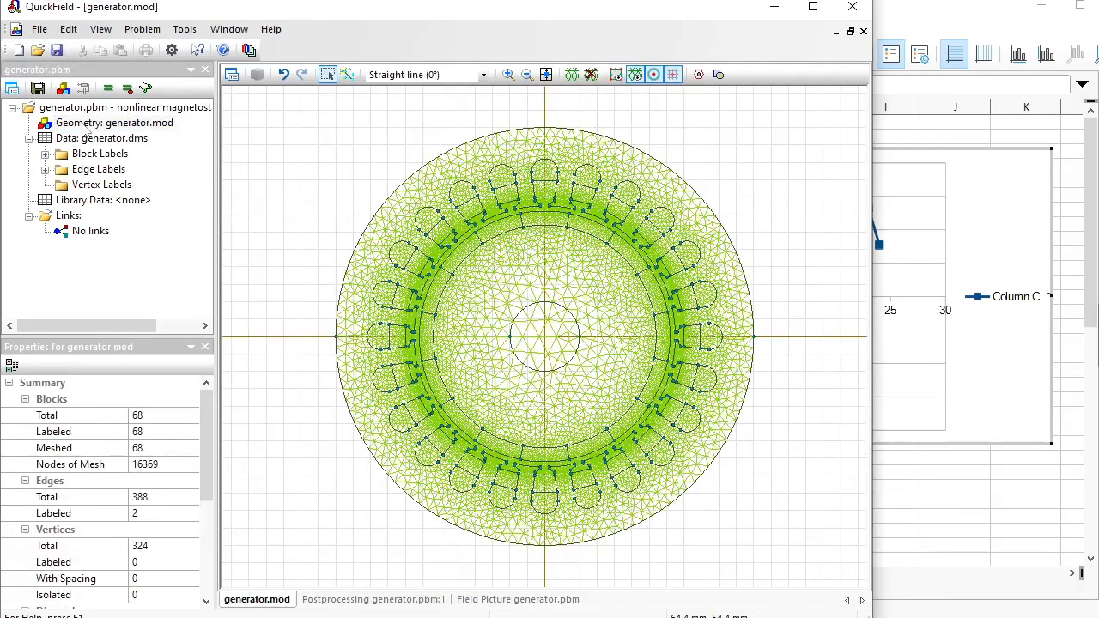
left_click(328, 75)
left_click(539, 272)
left_click(539, 272)
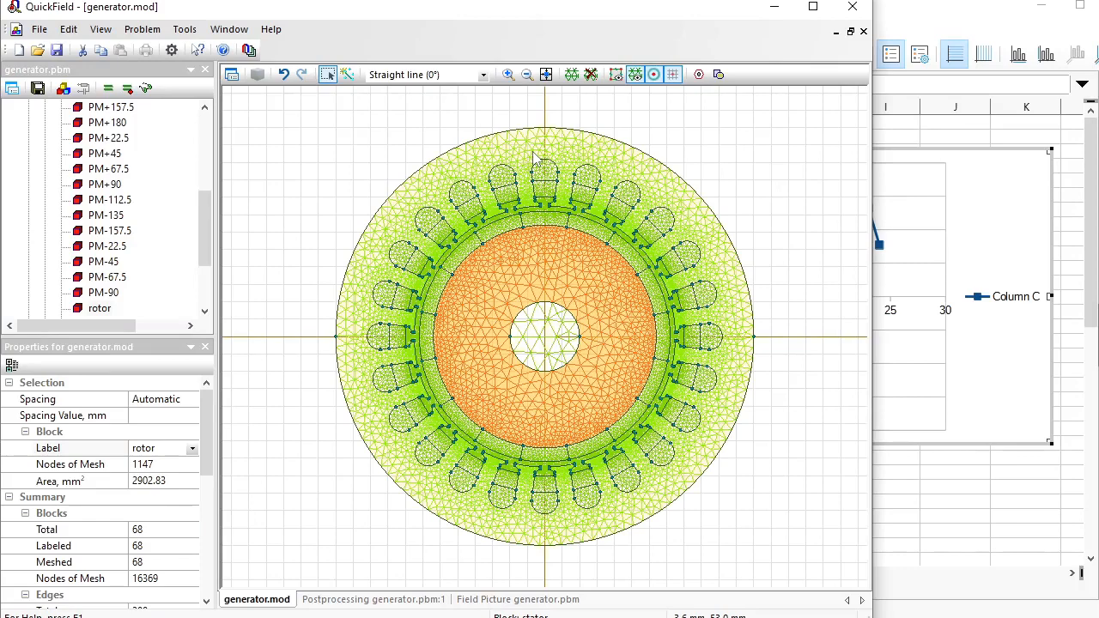
- Start a LabelMover serial analysis of generator.pbm and open Add Values from the Values tab
left_click(249, 50)
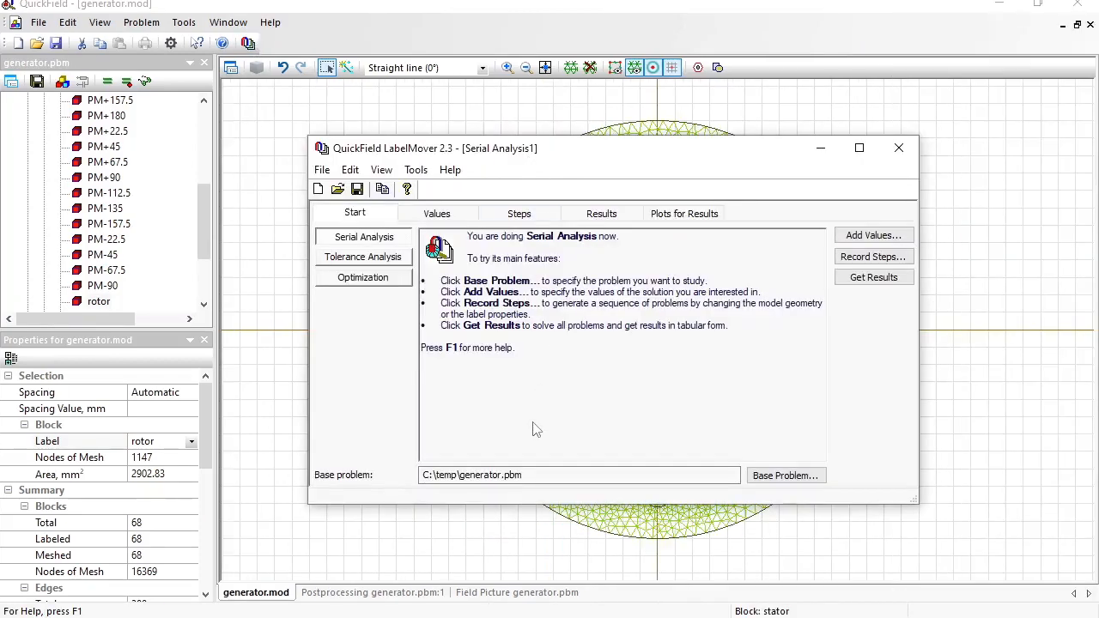
left_click_drag(209, 198, 204, 116)
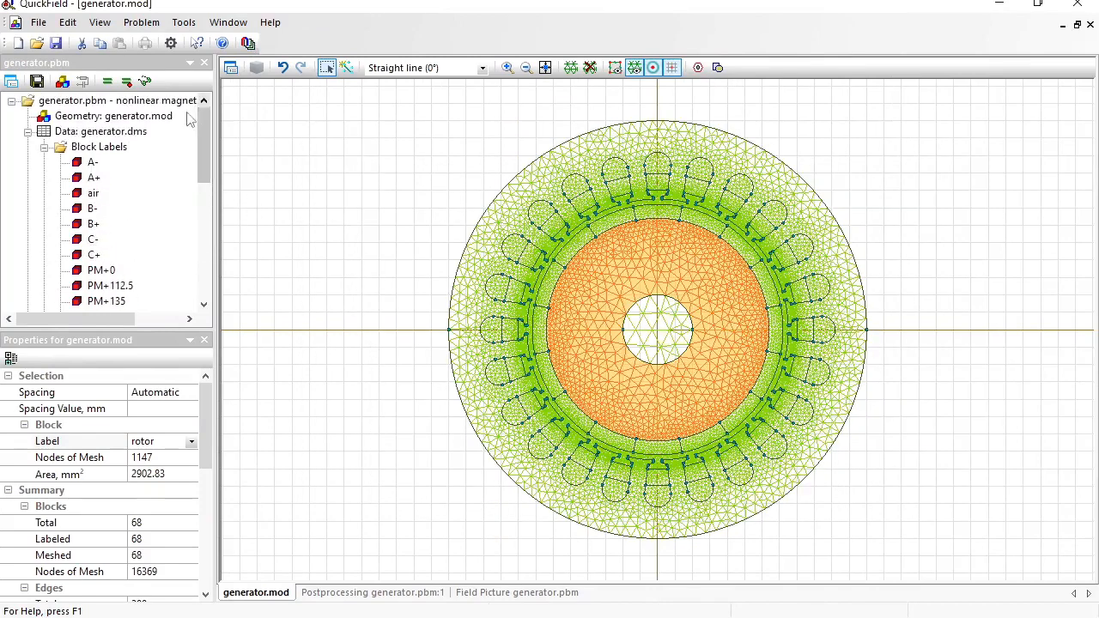
key("alt+Tab")
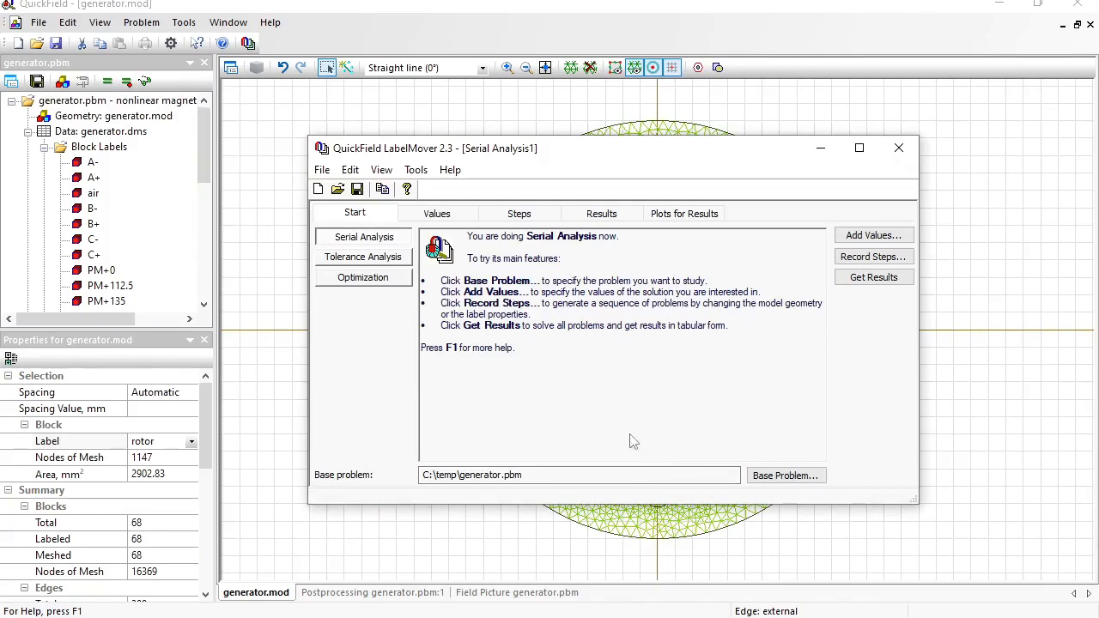
left_click(437, 214)
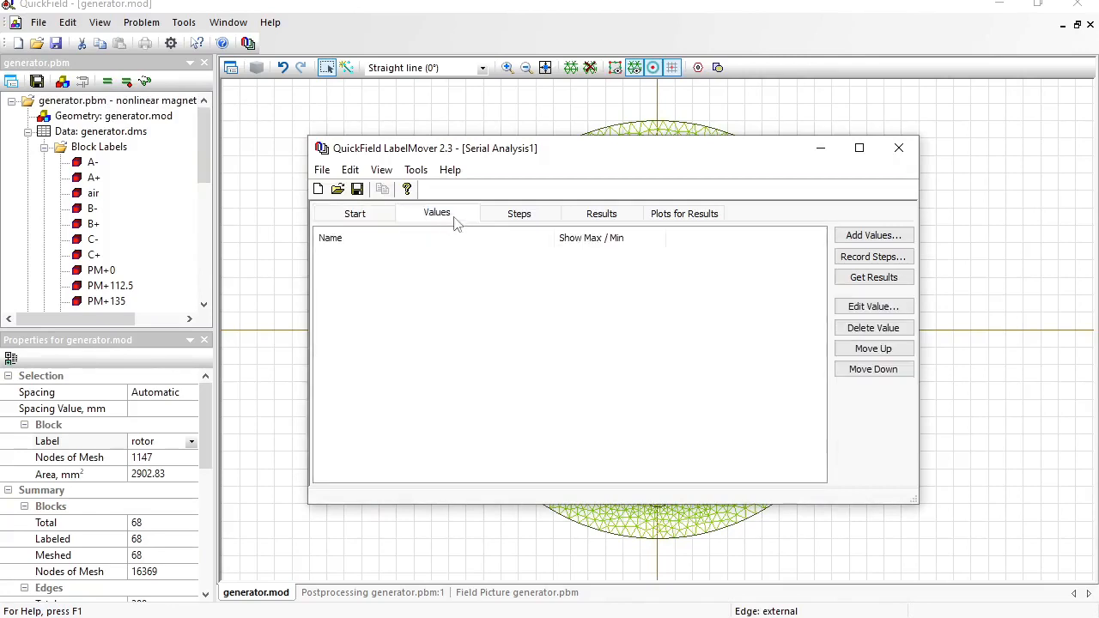
left_click(872, 235)
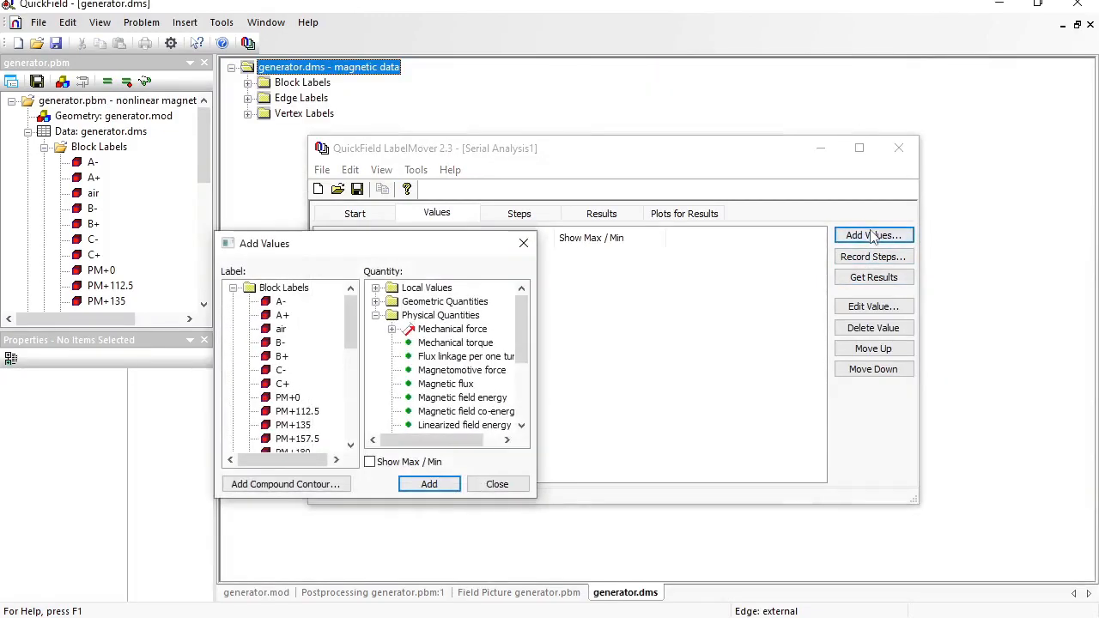
- Add flux linkage per one turn for coils A-, A+, B- and B+
left_click(267, 306)
left_click(451, 361)
left_click(429, 483)
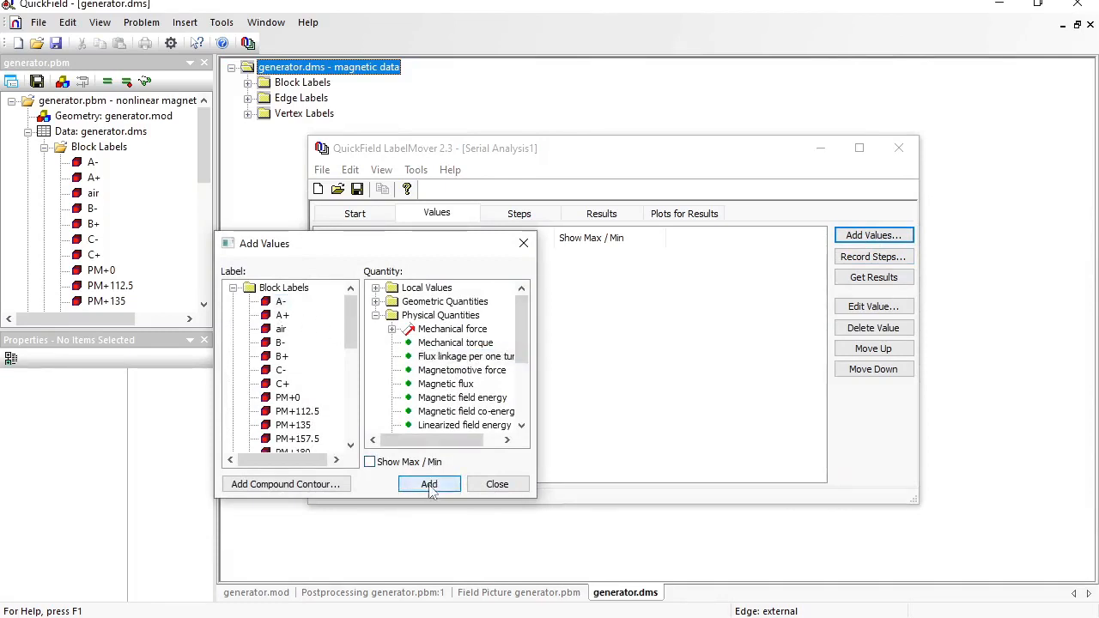
left_click(279, 315)
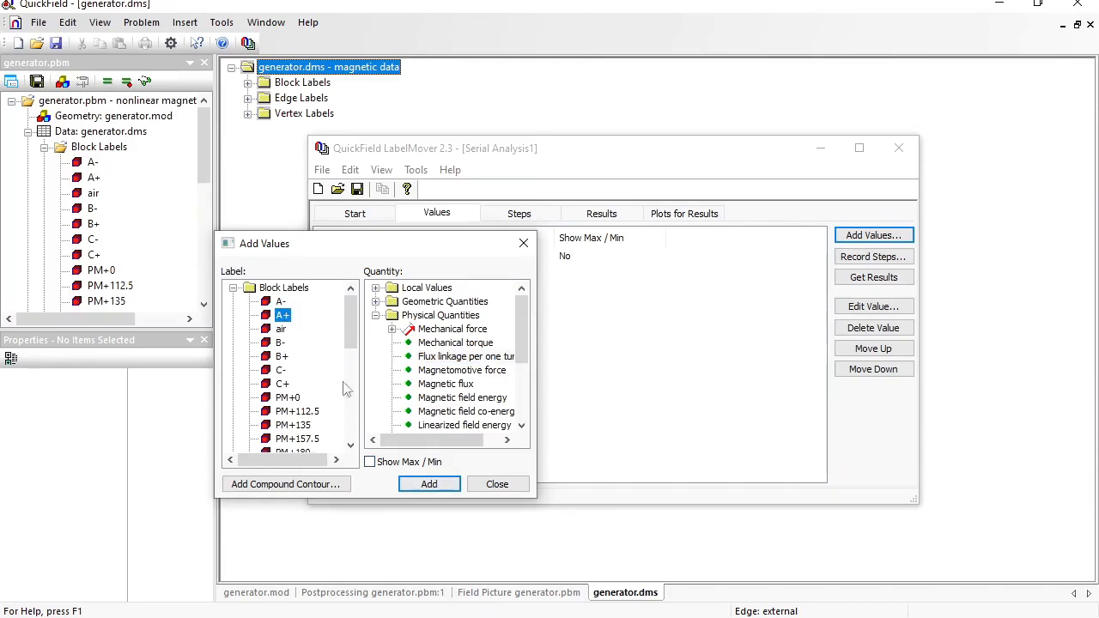
left_click(430, 484)
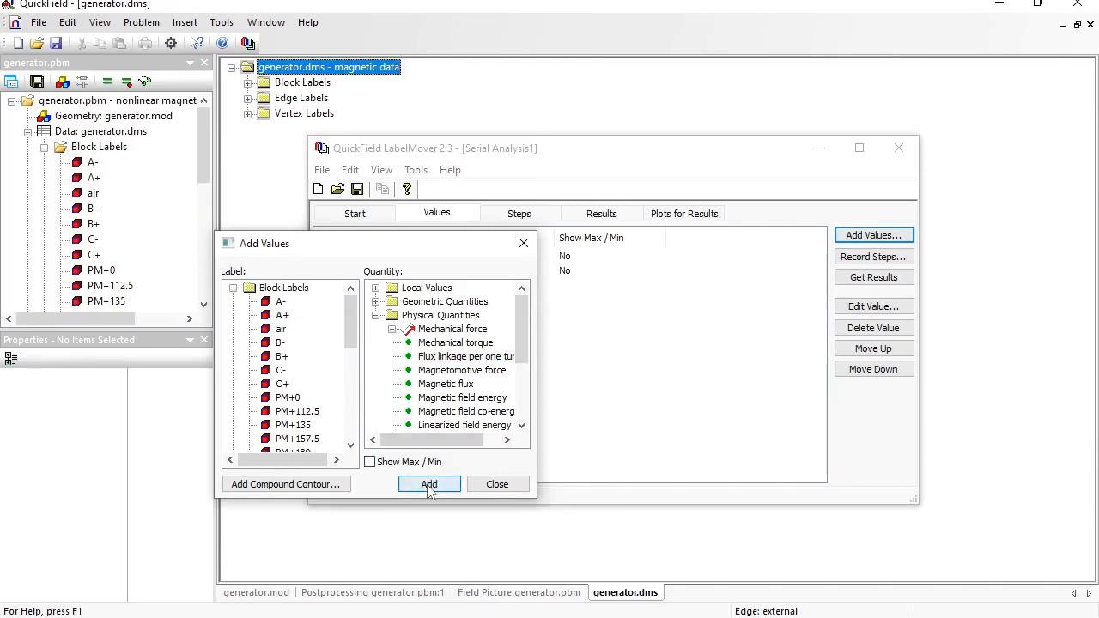
left_click(281, 357)
left_click(426, 483)
left_click(279, 344)
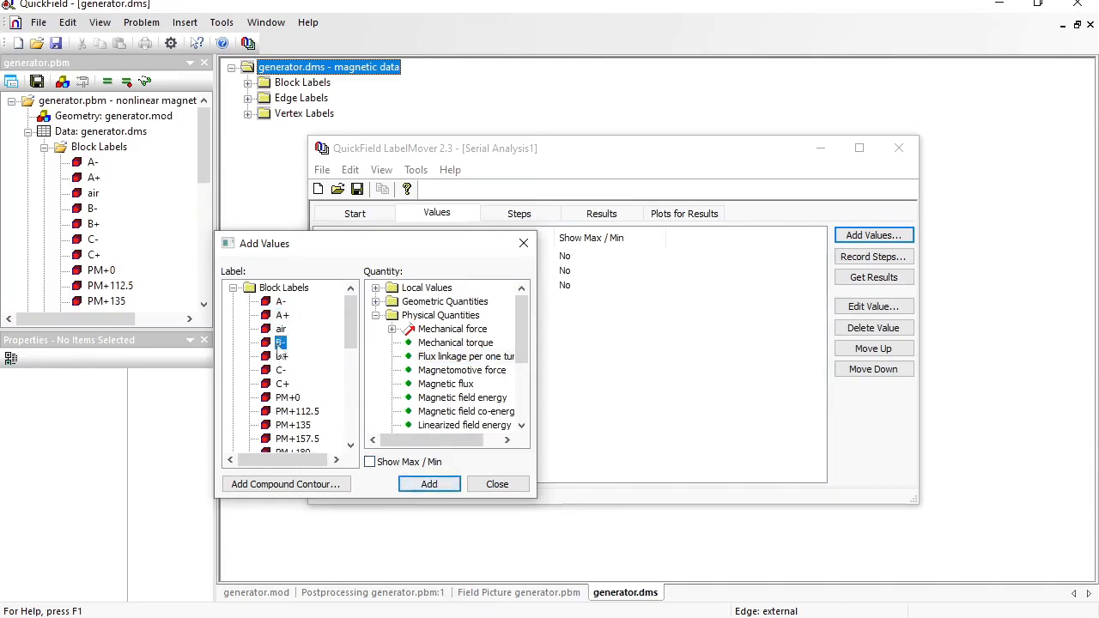
left_click(428, 483)
- Add flux linkage for C+ and C-, then start recording a step
left_click(282, 384)
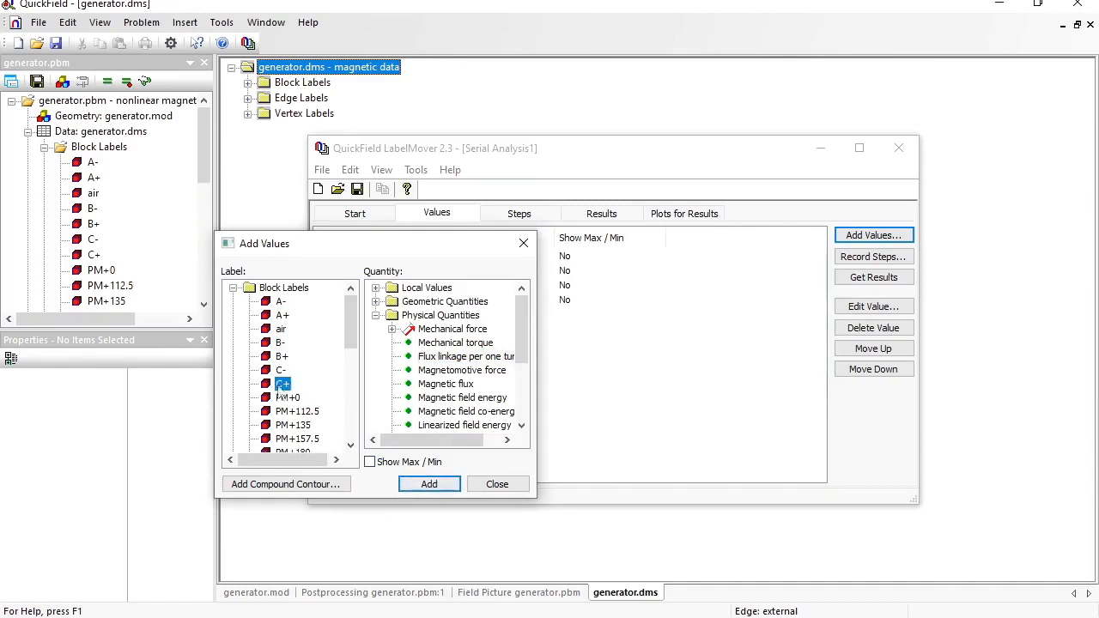
left_click(428, 483)
left_click(281, 370)
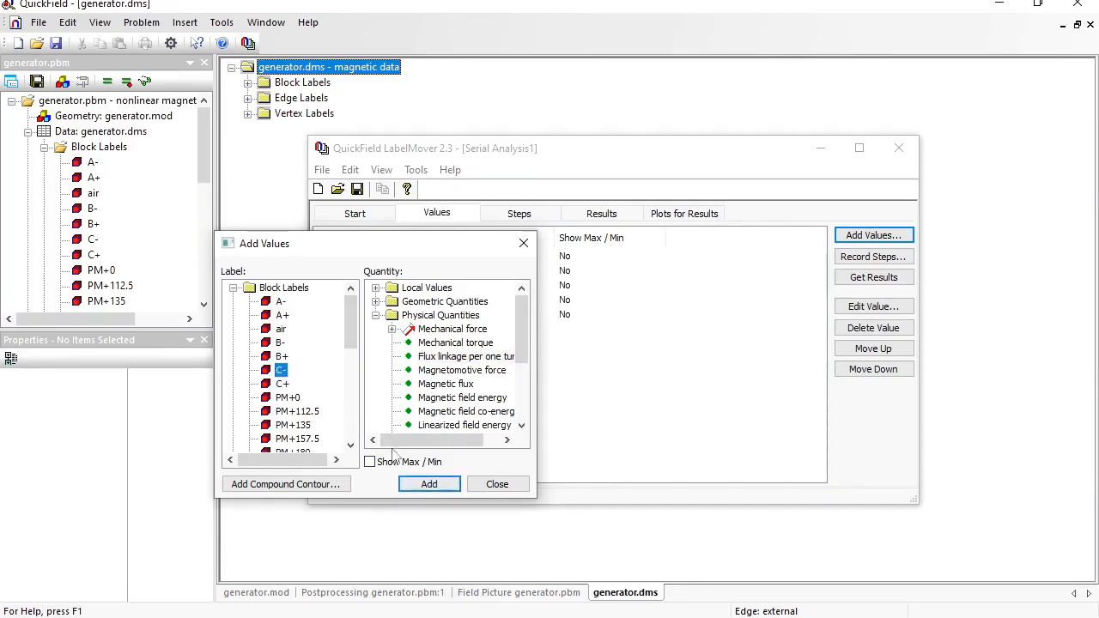
left_click(428, 483)
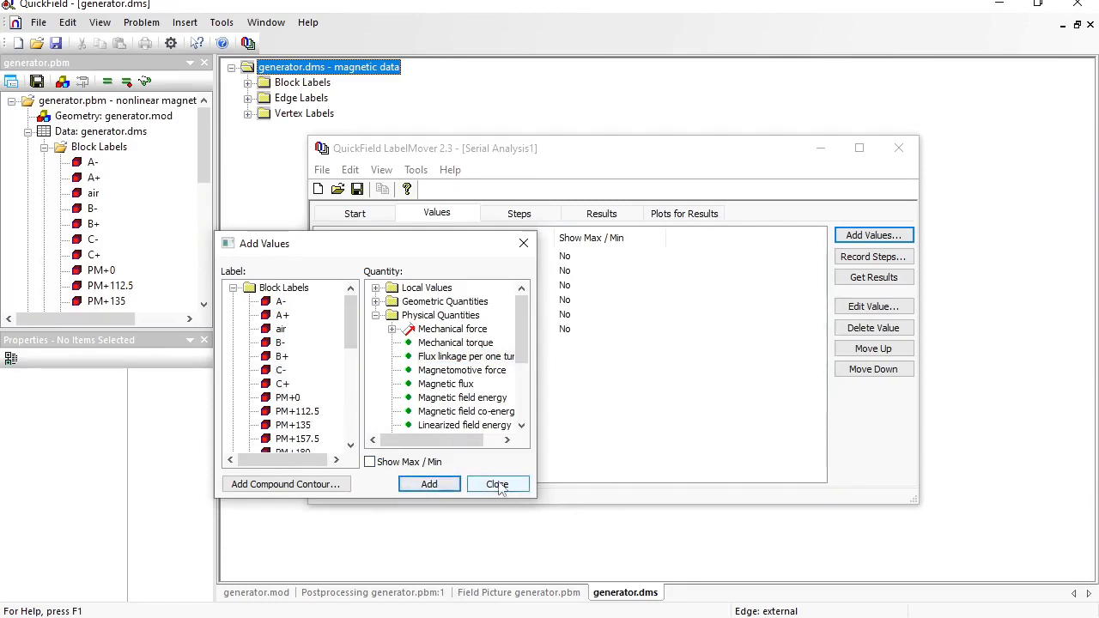
left_click(498, 486)
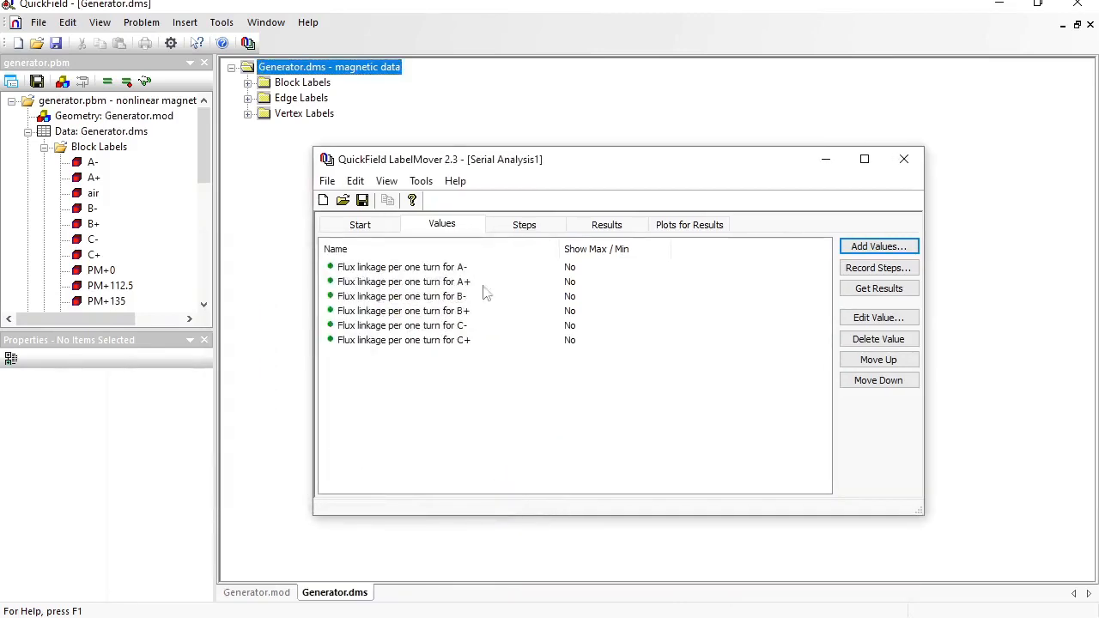
left_click(530, 223)
left_click(904, 269)
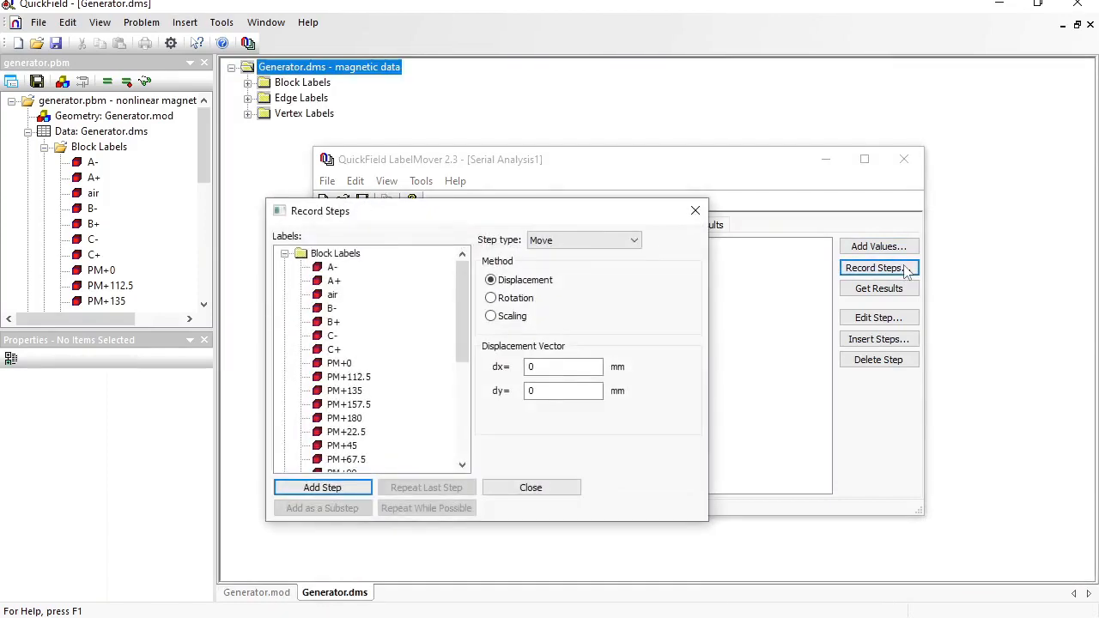
- Set the recorded step type to Move with Rotation
left_click(566, 244)
left_click(553, 252)
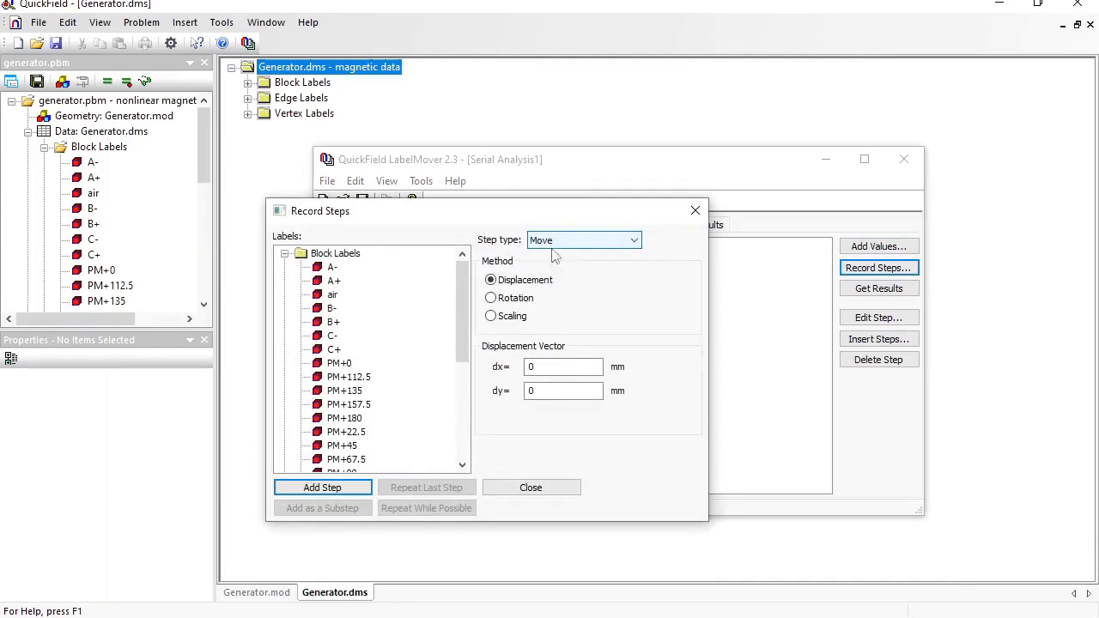
left_click(491, 299)
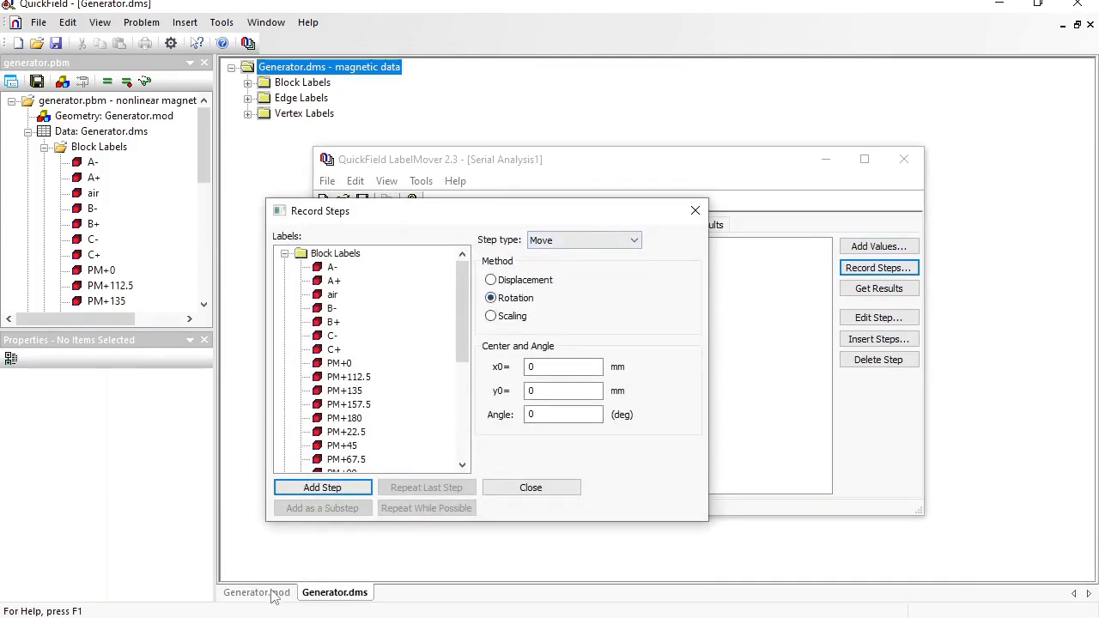
- Inspect the rotor, PM+90 magnet and stator blocks in generator.mod to identify the stator
left_click(271, 592)
left_click(618, 283)
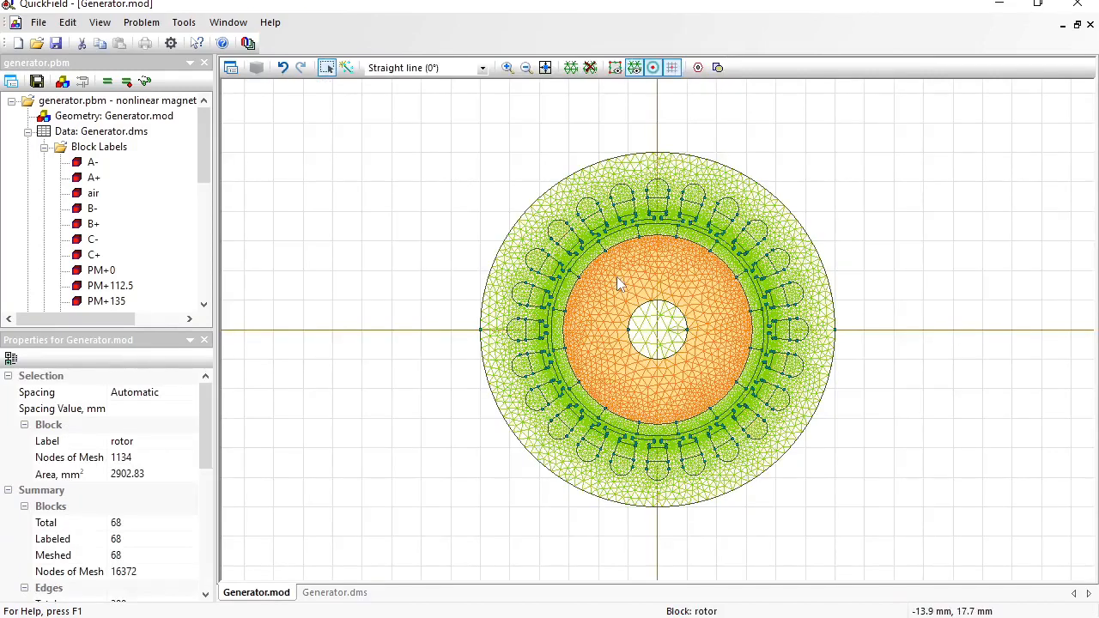
left_click(652, 239)
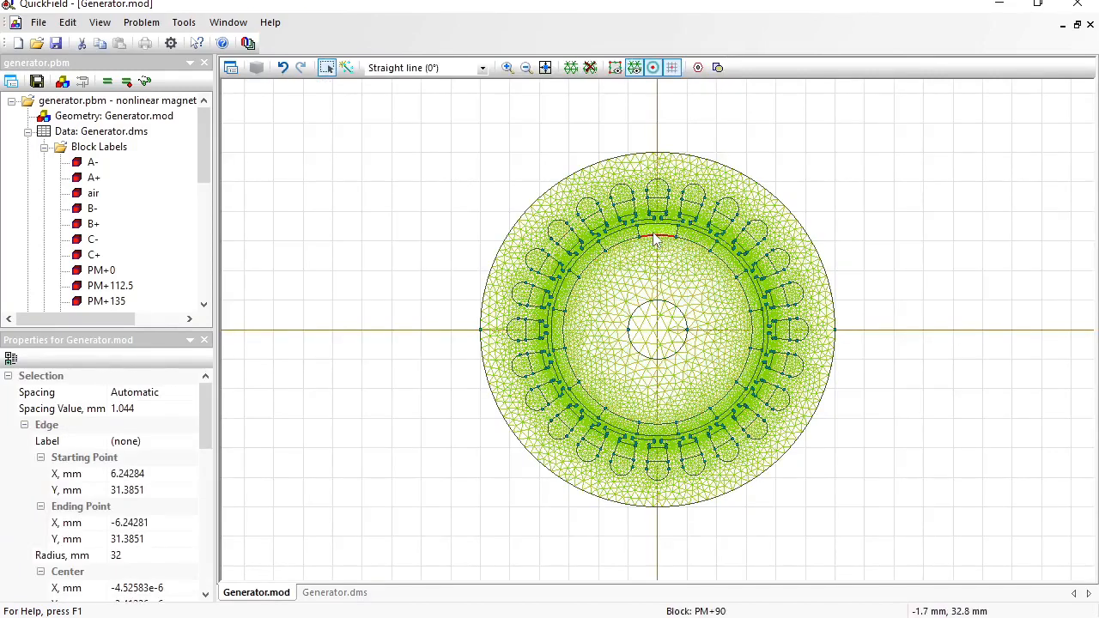
left_click(657, 230)
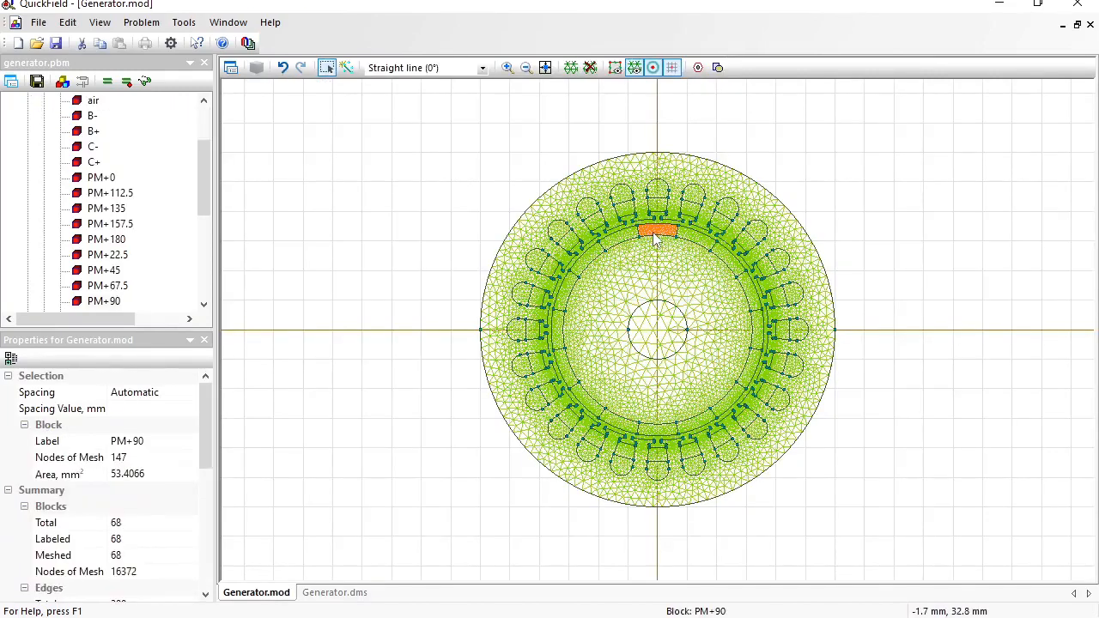
double_click(120, 305)
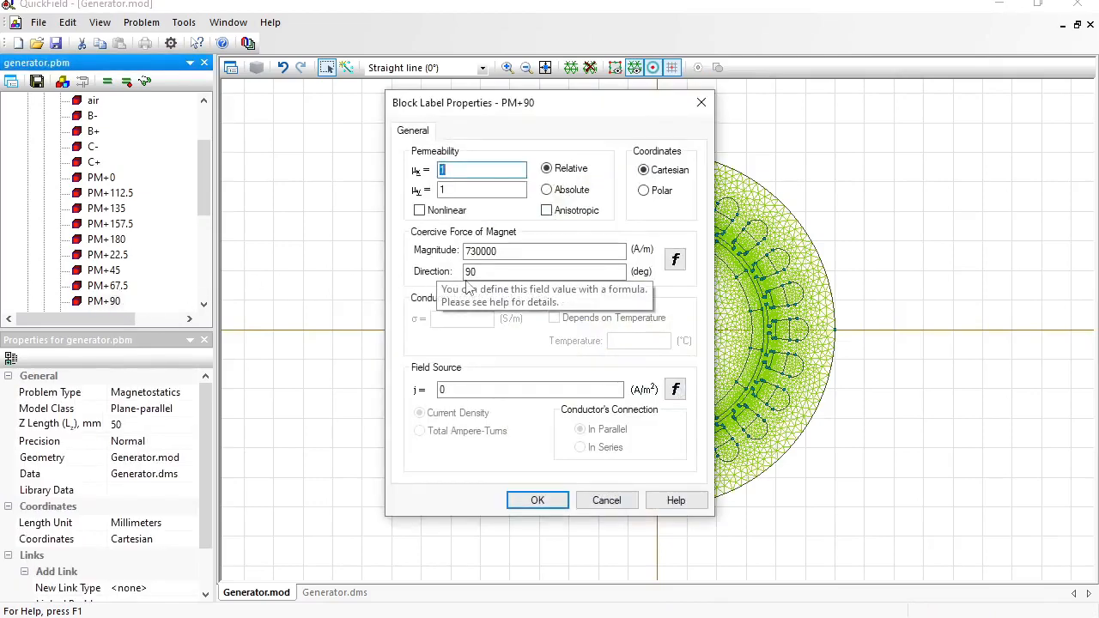
left_click(604, 500)
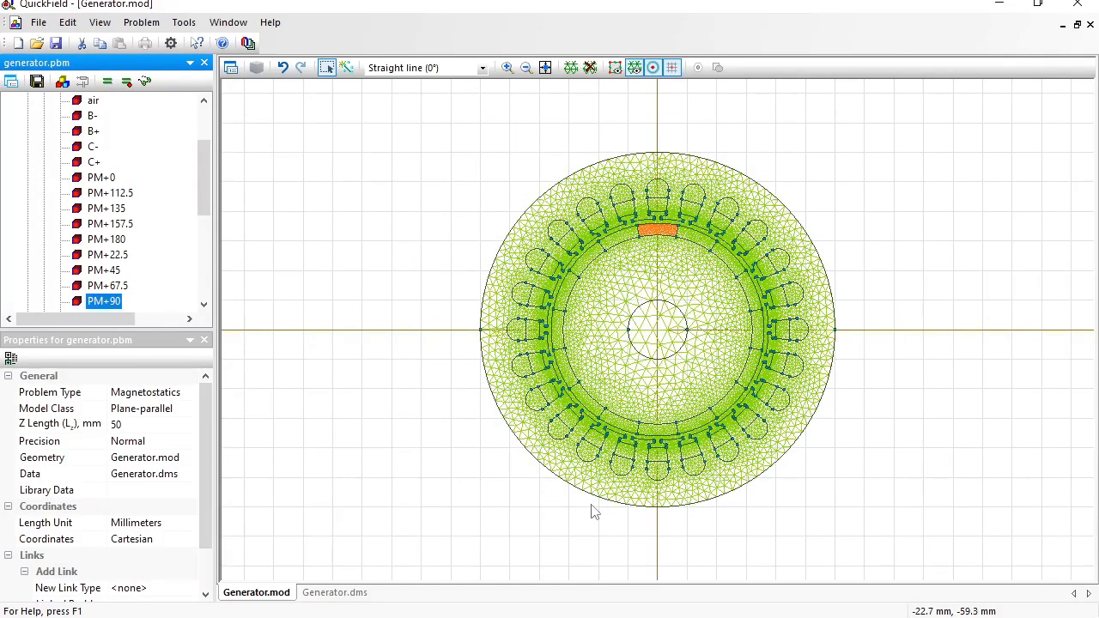
left_click(669, 161)
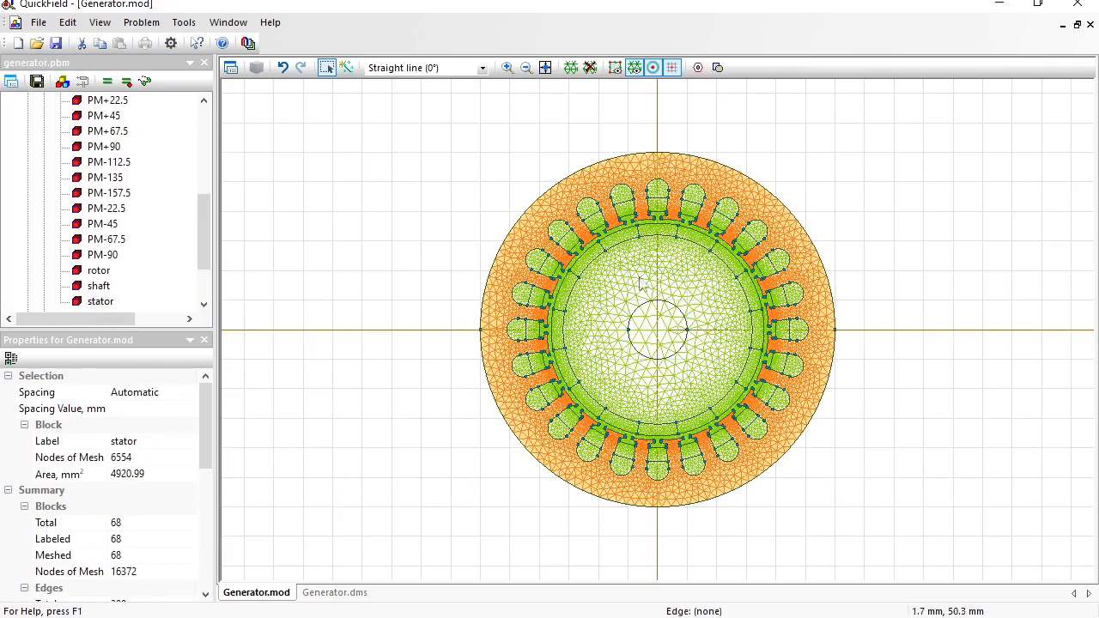
left_click(696, 617)
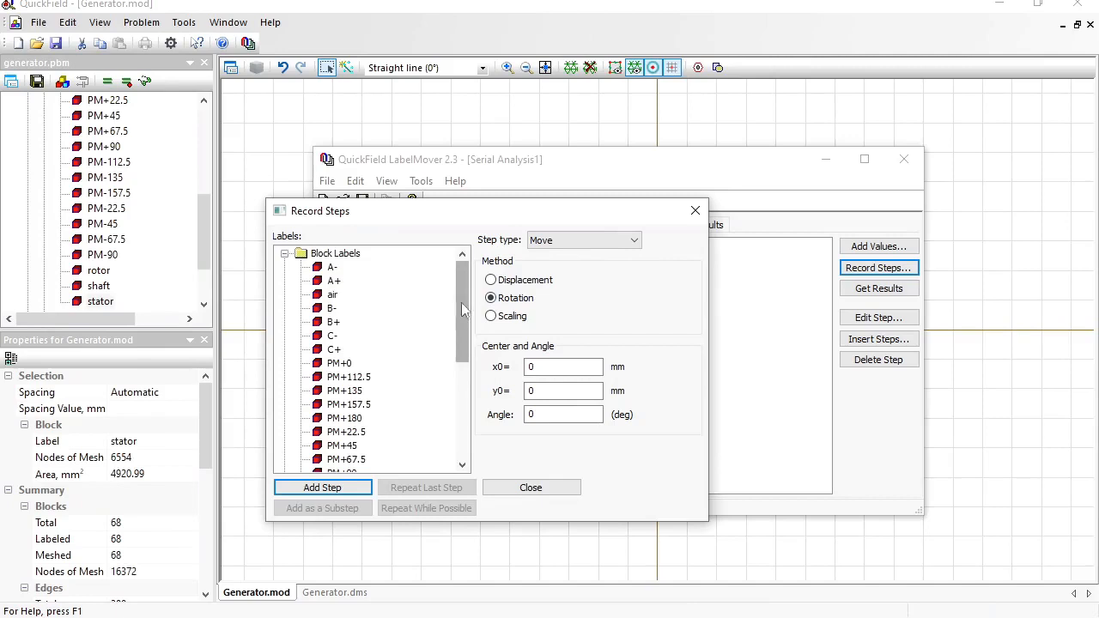
- Add Step 1 rotating the stator block 1° about (0, 0)
left_click_drag(461, 302, 458, 394)
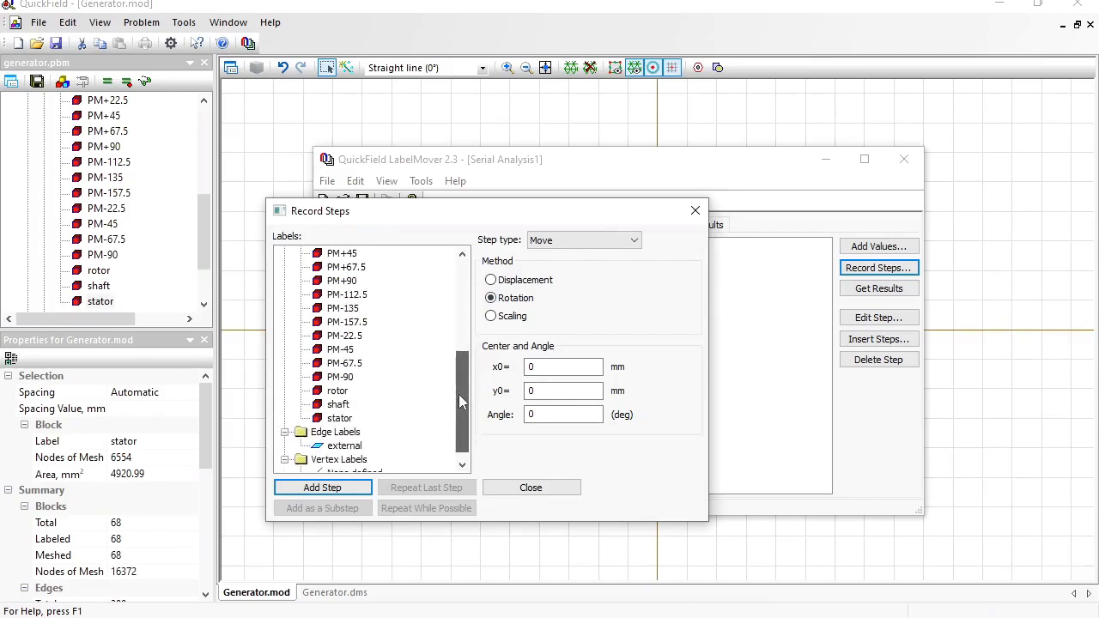
left_click(343, 419)
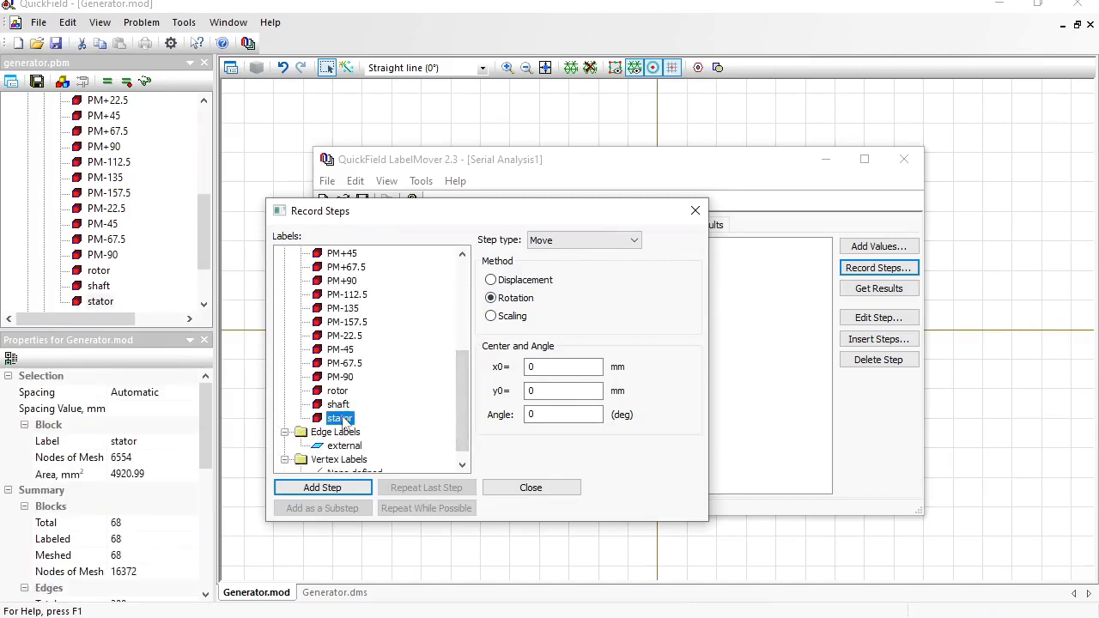
double_click(540, 419)
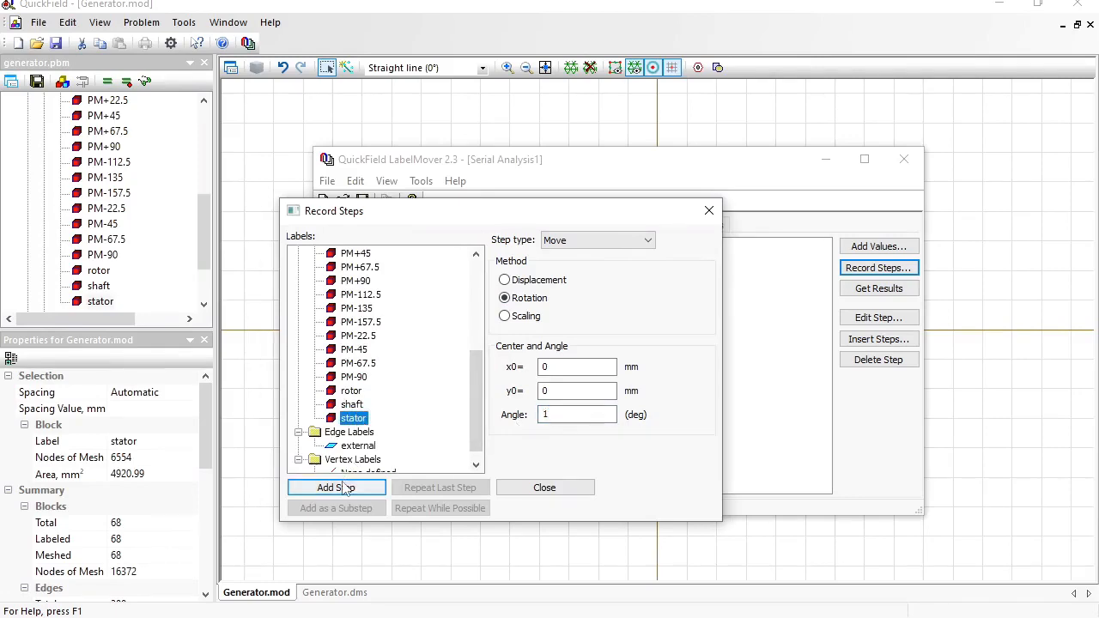
left_click(346, 488)
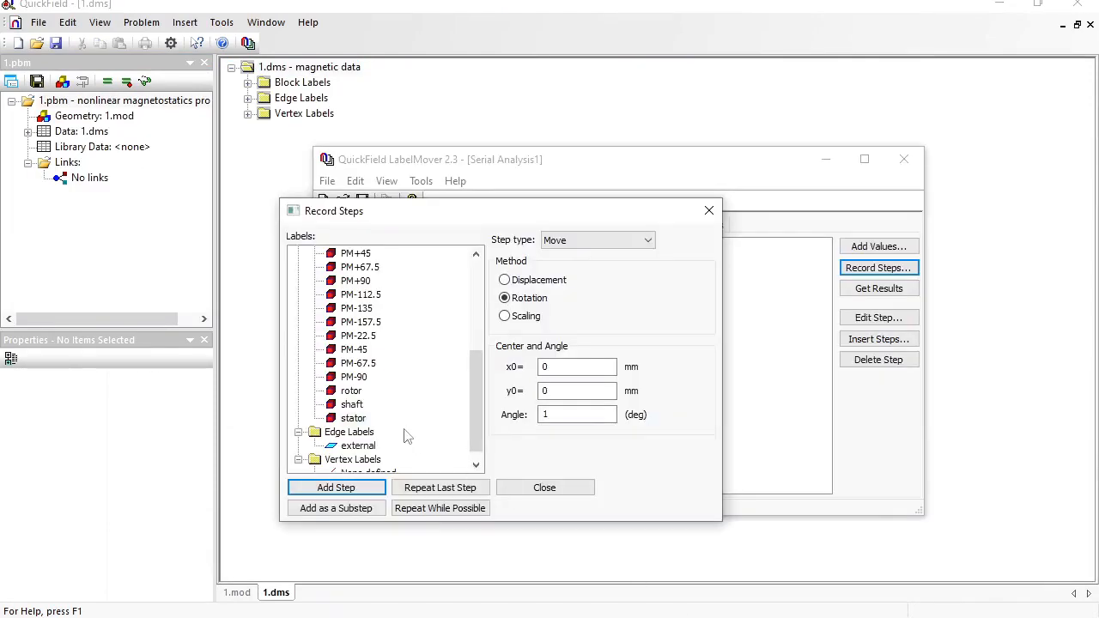
left_click(528, 486)
left_click(360, 260)
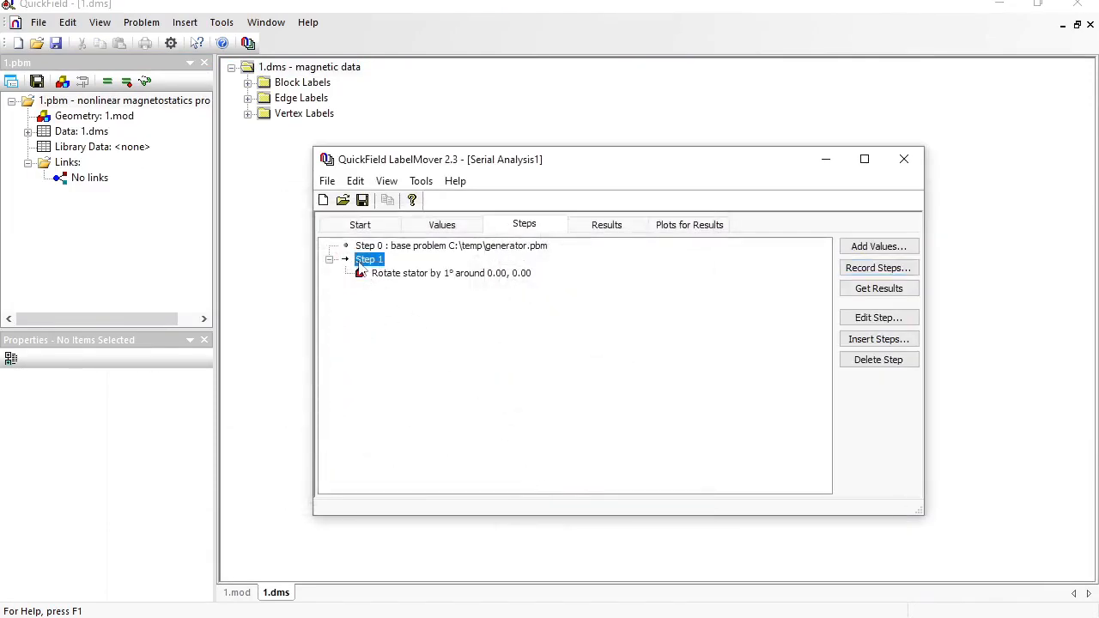
- Edit Step 1 so the 1° stator rotation repeats 180 times
right_click(359, 261)
left_click(393, 299)
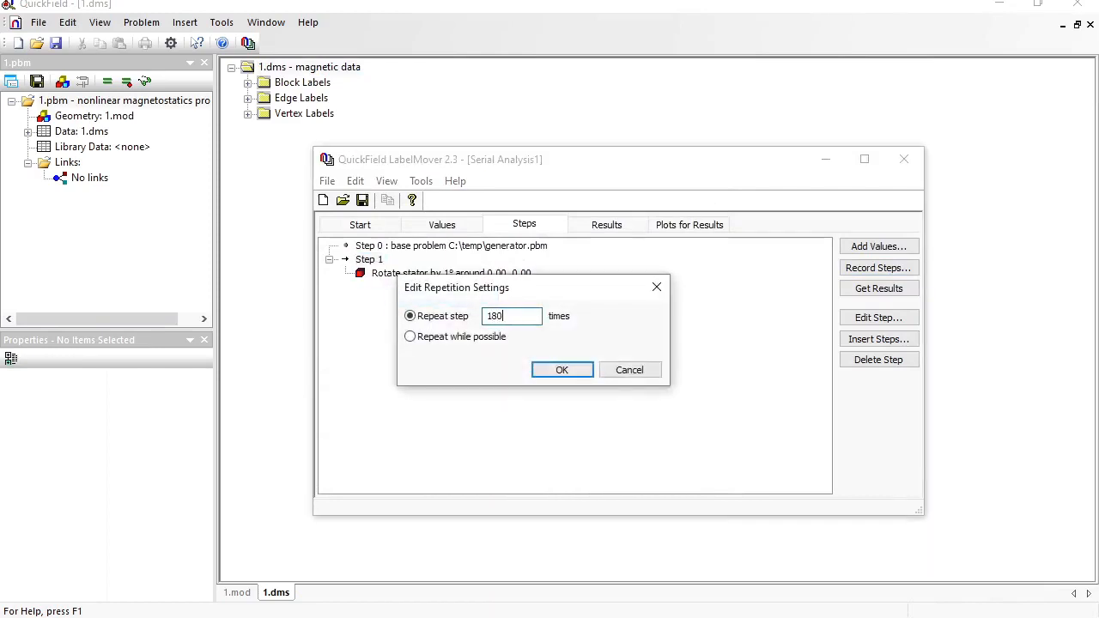
left_click(563, 370)
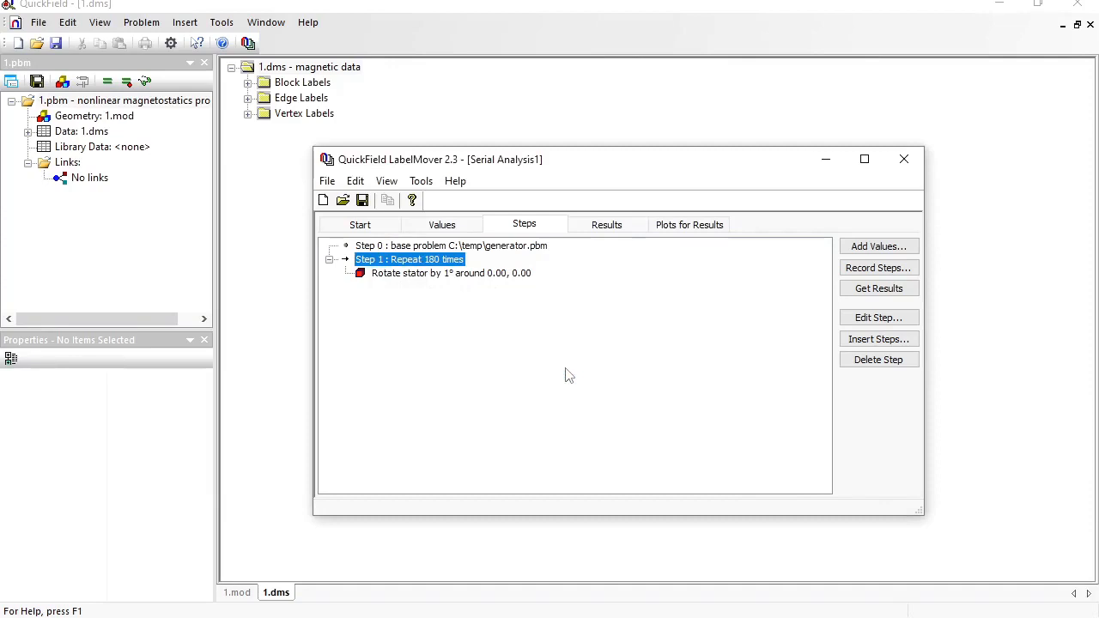
- Check the Start, Values and Steps tabs, then begin generating the problems
left_click(361, 224)
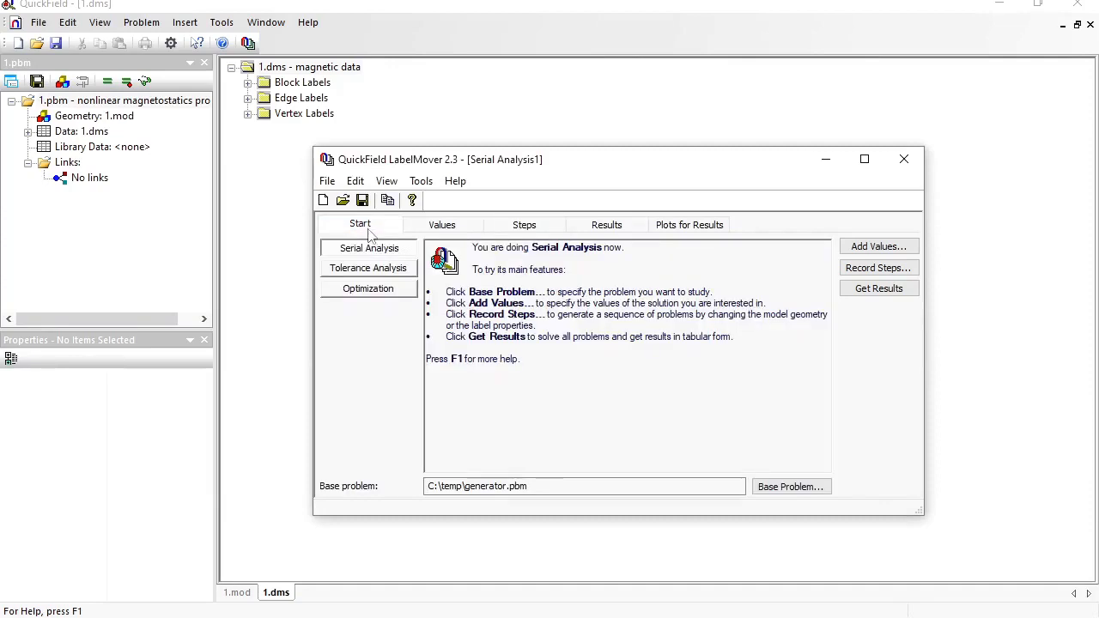
left_click(448, 228)
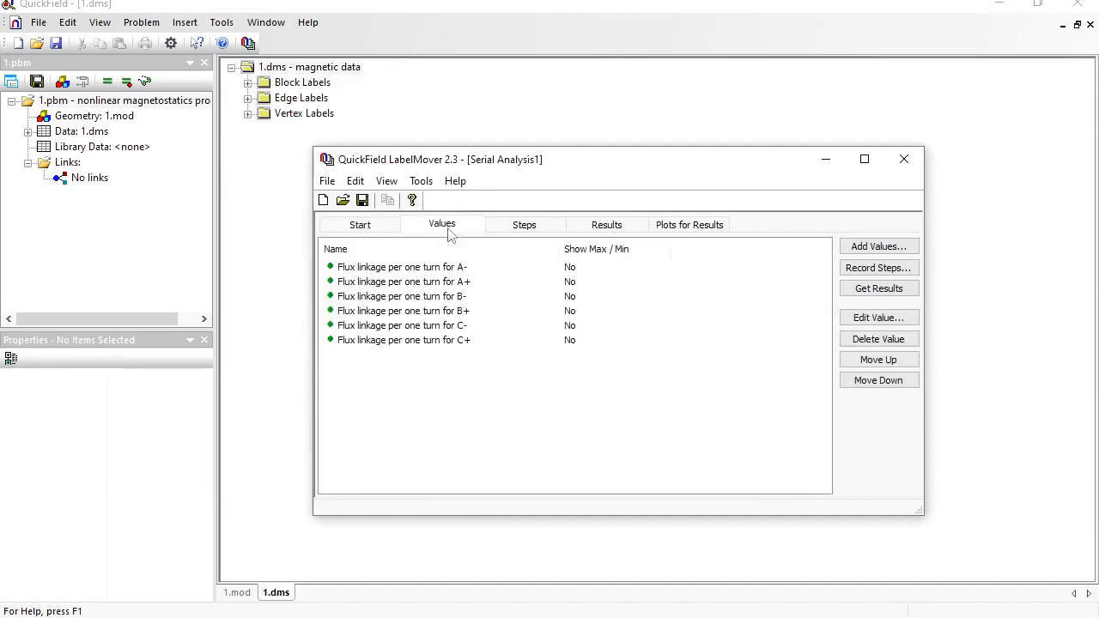
left_click(517, 228)
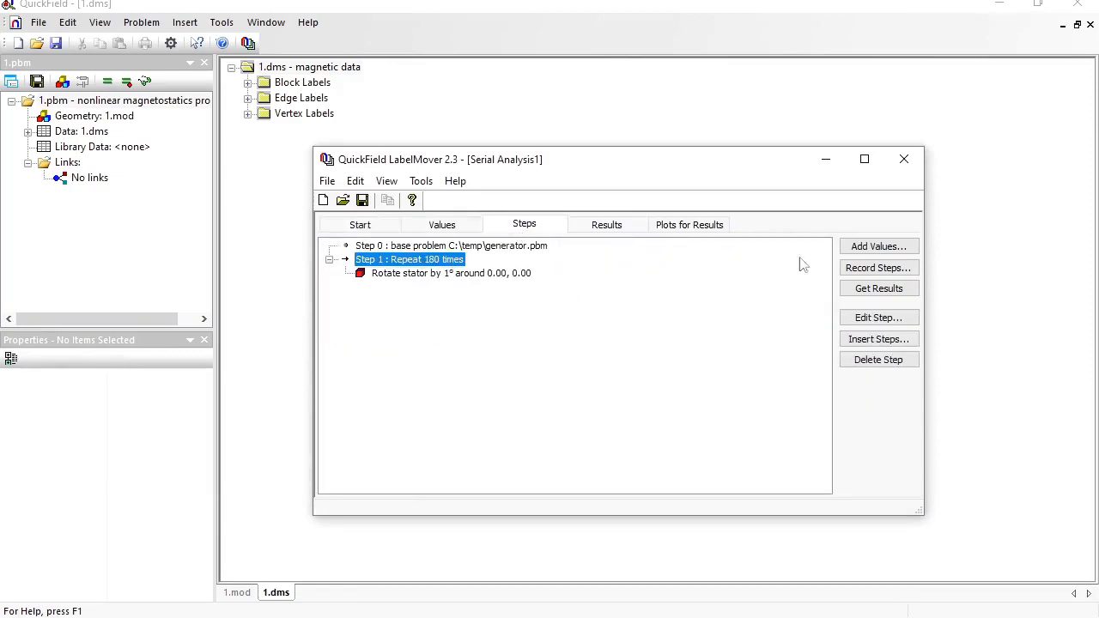
left_click(878, 289)
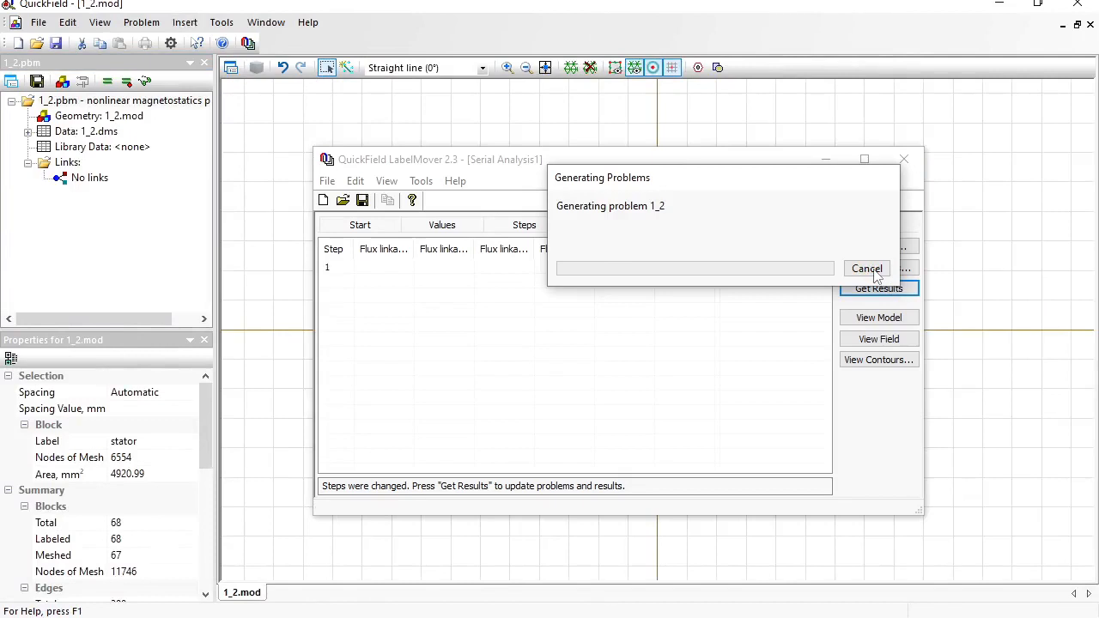
- Run Get Results to continue generating and solving the rotated-stator problems
left_click(869, 269)
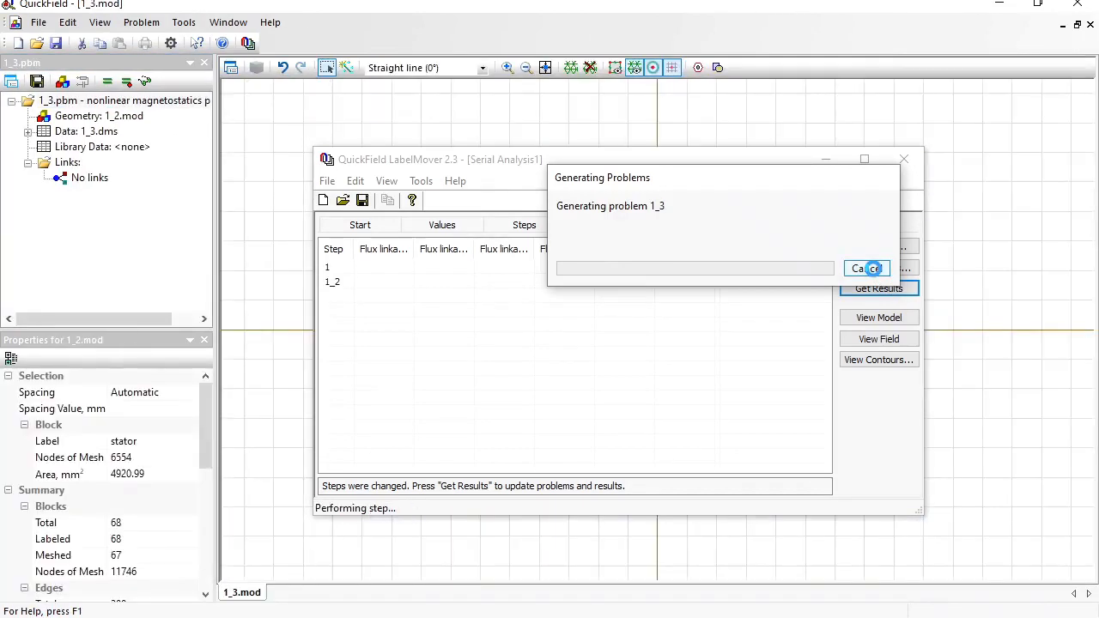
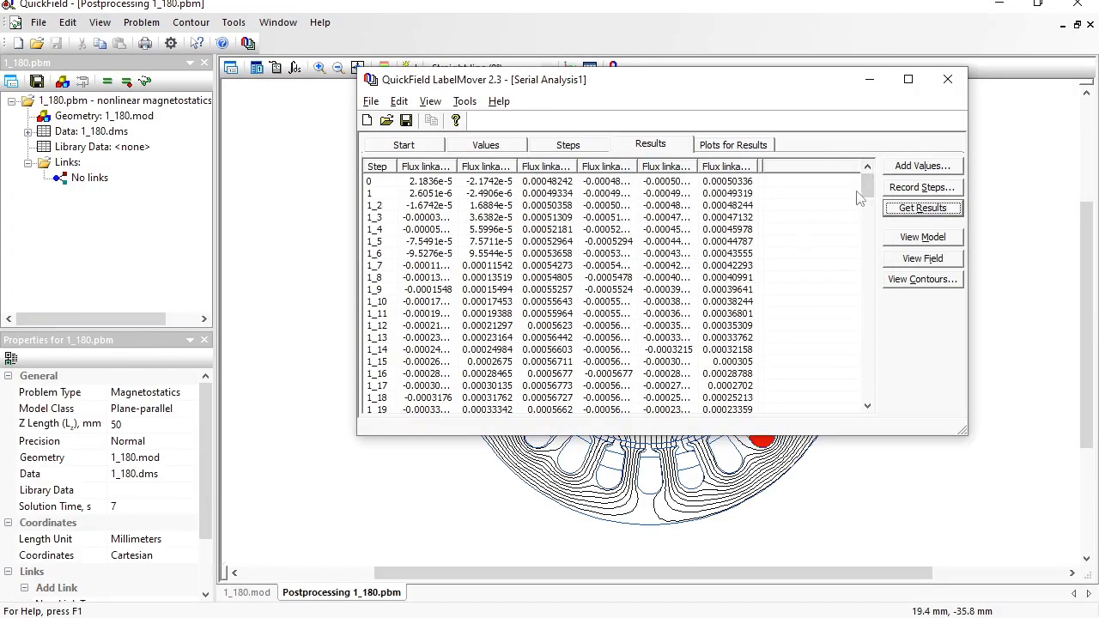
- Plot the flux linkage results, stepping from phase A+ through to C+
left_click_drag(872, 195, 876, 159)
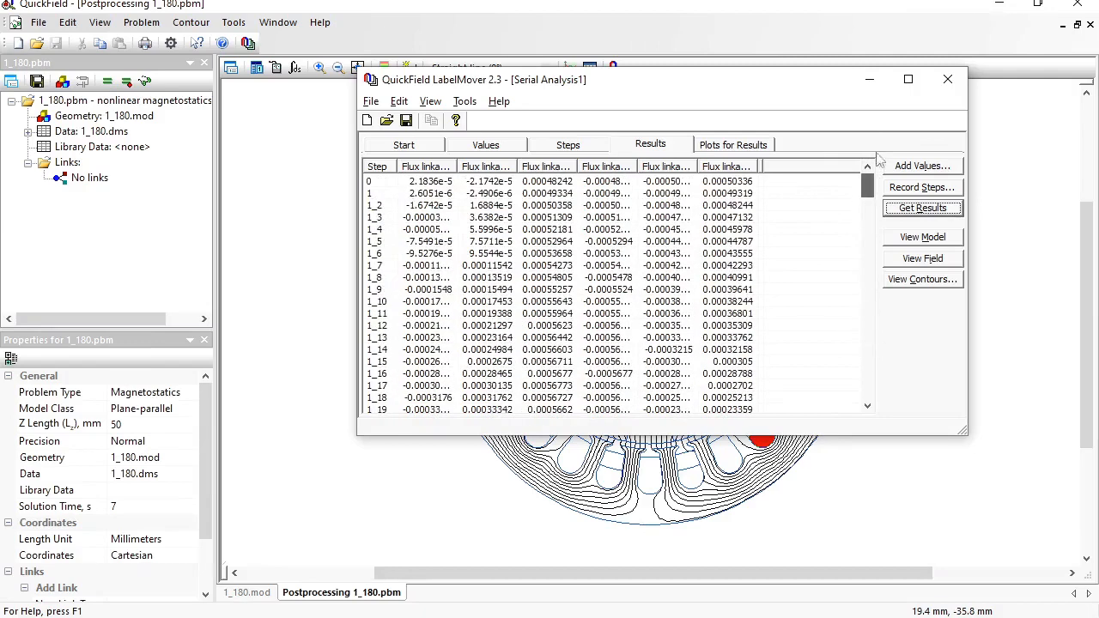
left_click(728, 145)
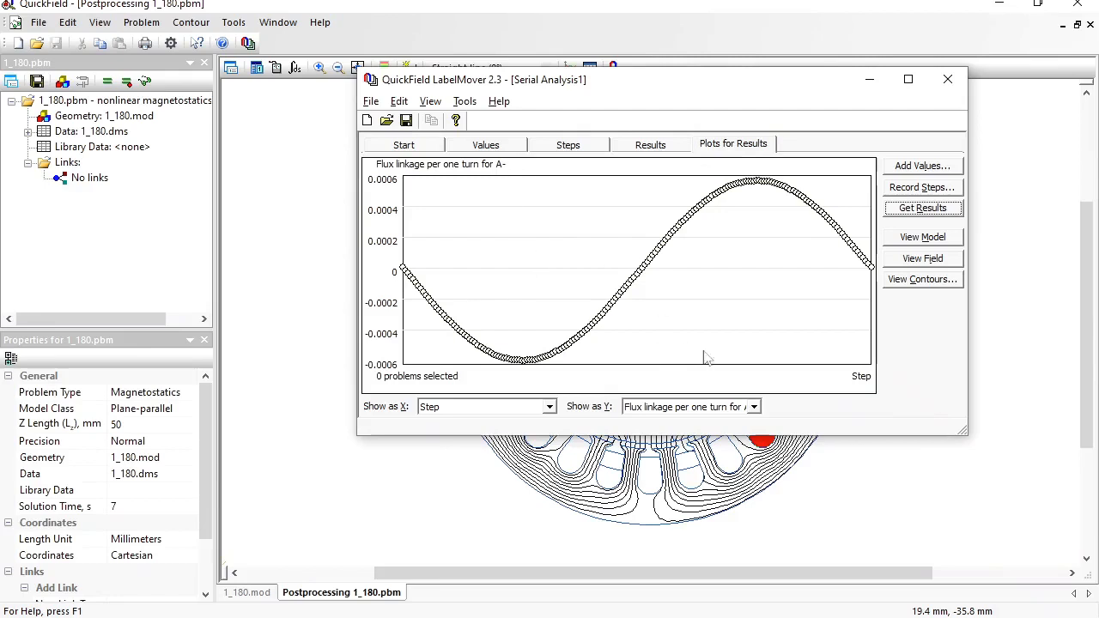
left_click(753, 408)
left_click(738, 421)
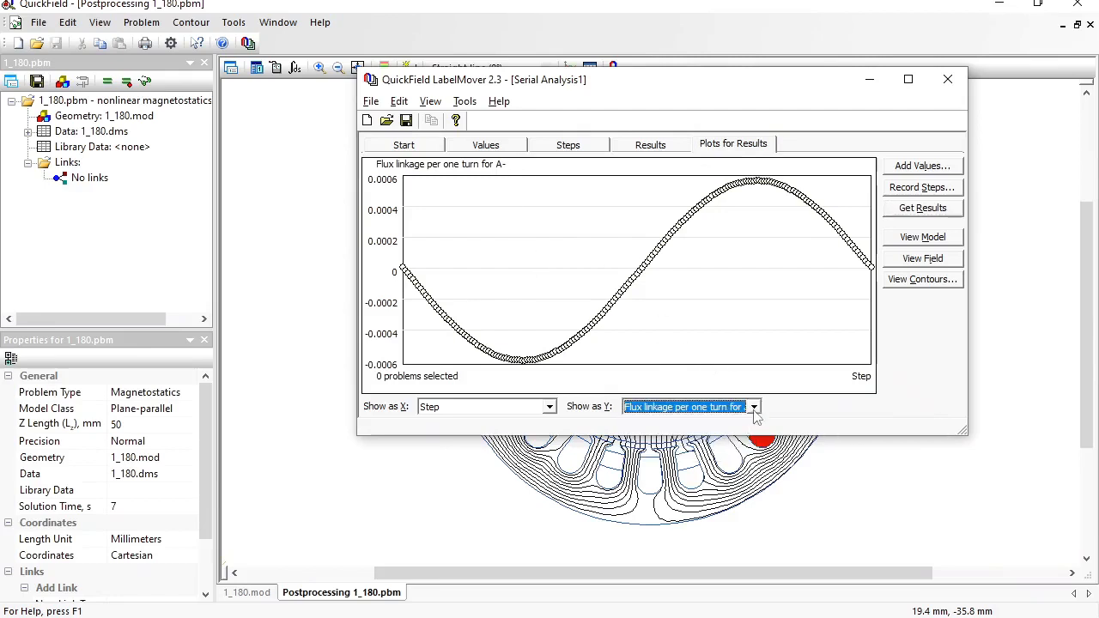
key("Down")
key("Down")
key("Down")
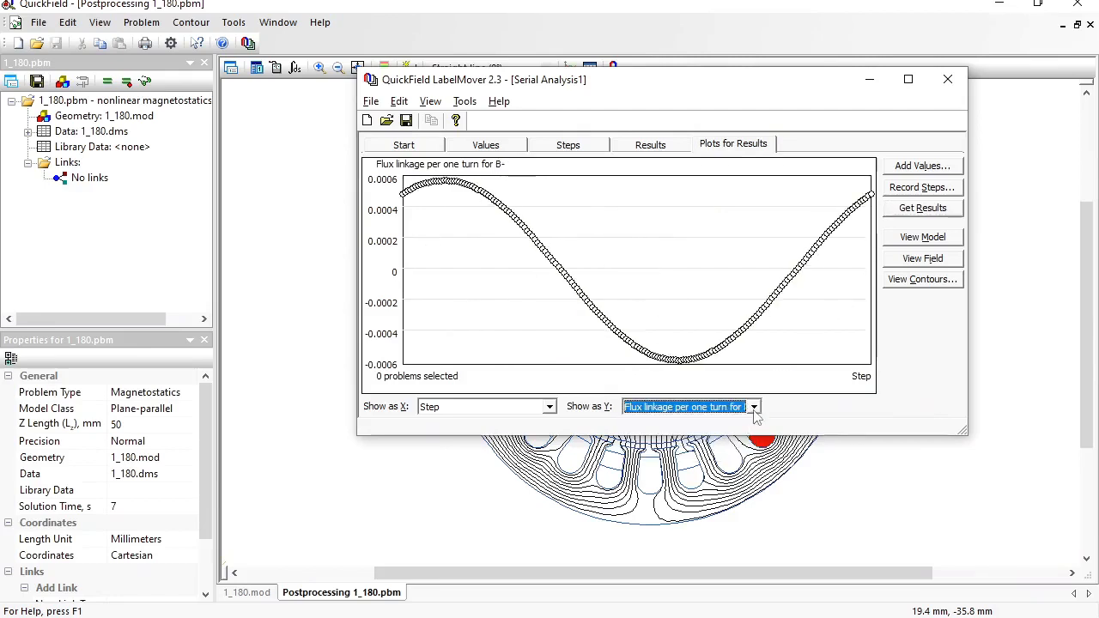
key("Down")
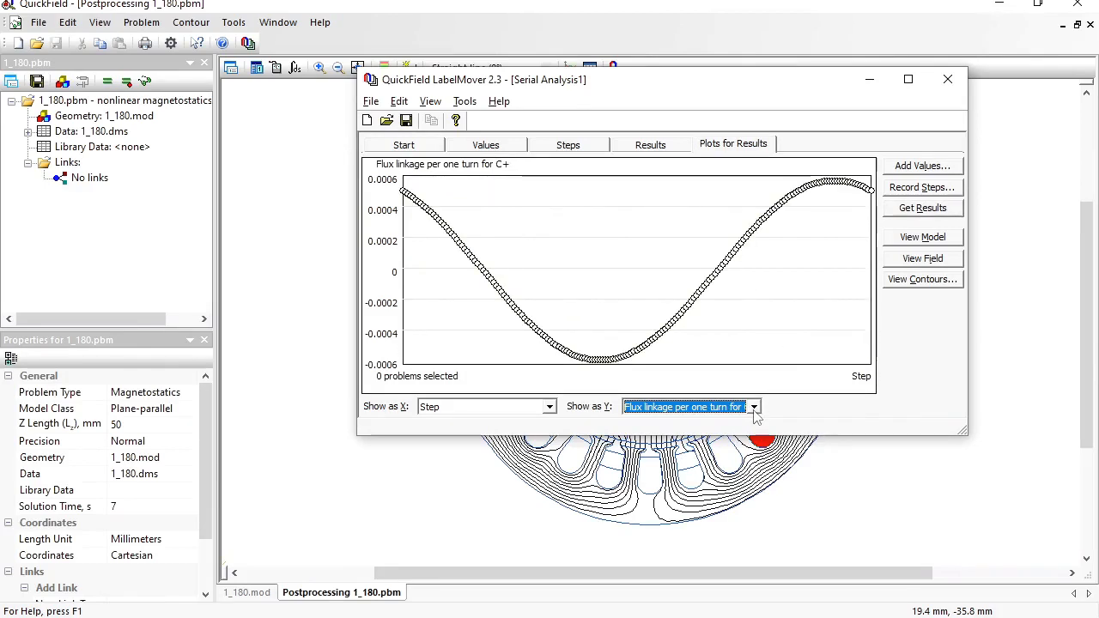
- Back in the results table, save the settings as Serial Analysis1.qlm
left_click(650, 144)
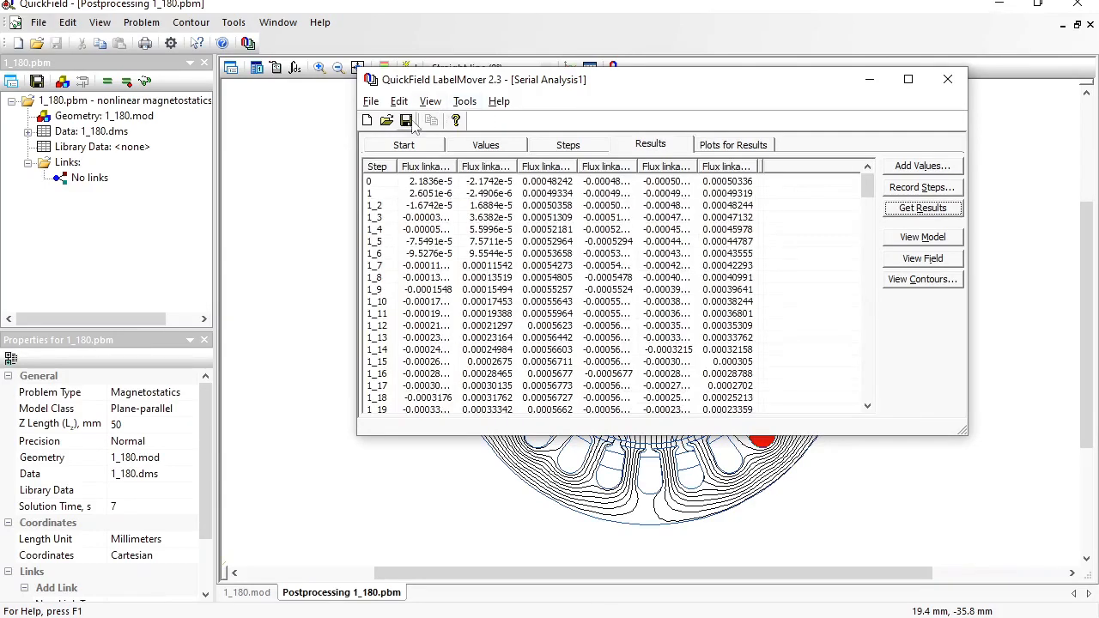
left_click(406, 121)
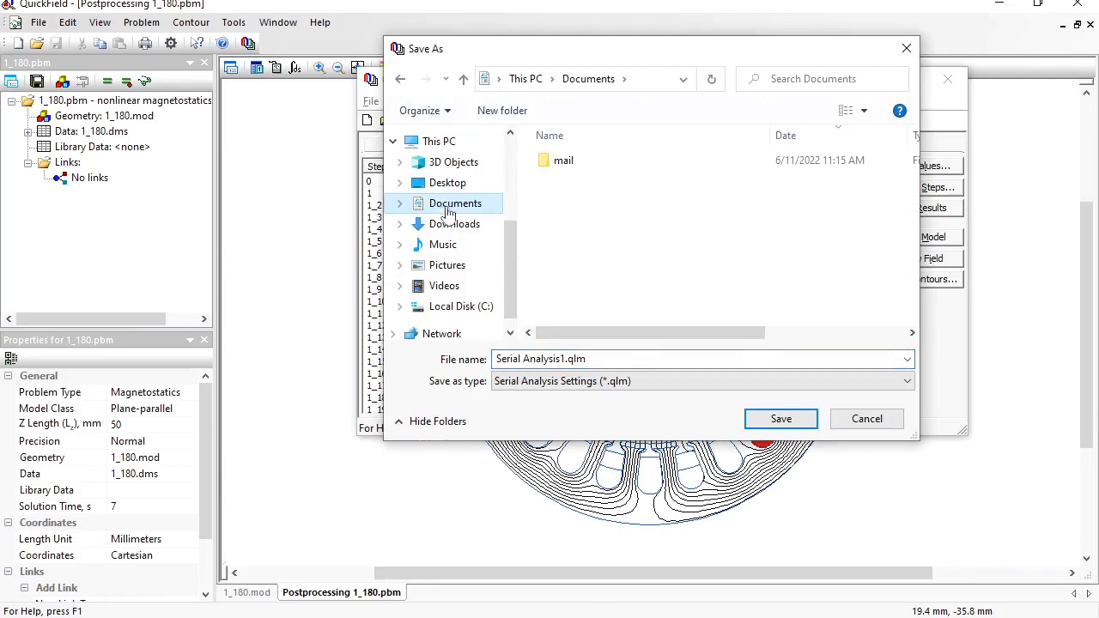
left_click(781, 421)
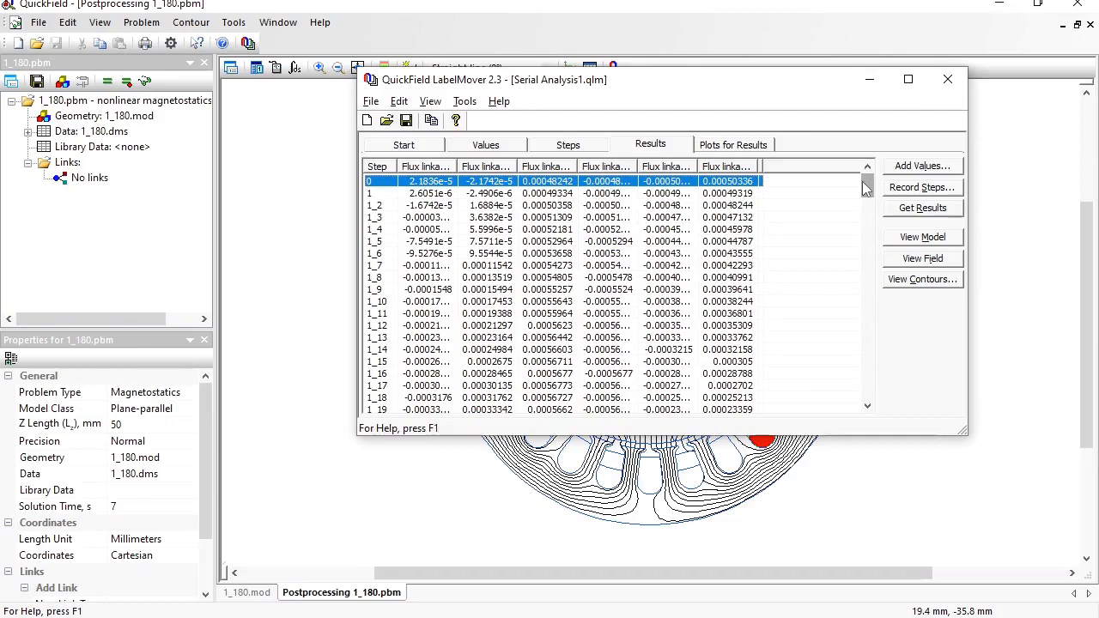
- Select all 181 result rows, copy them, and switch to LibreOffice Calc
left_click_drag(865, 188, 858, 427)
left_click(739, 397, "shift")
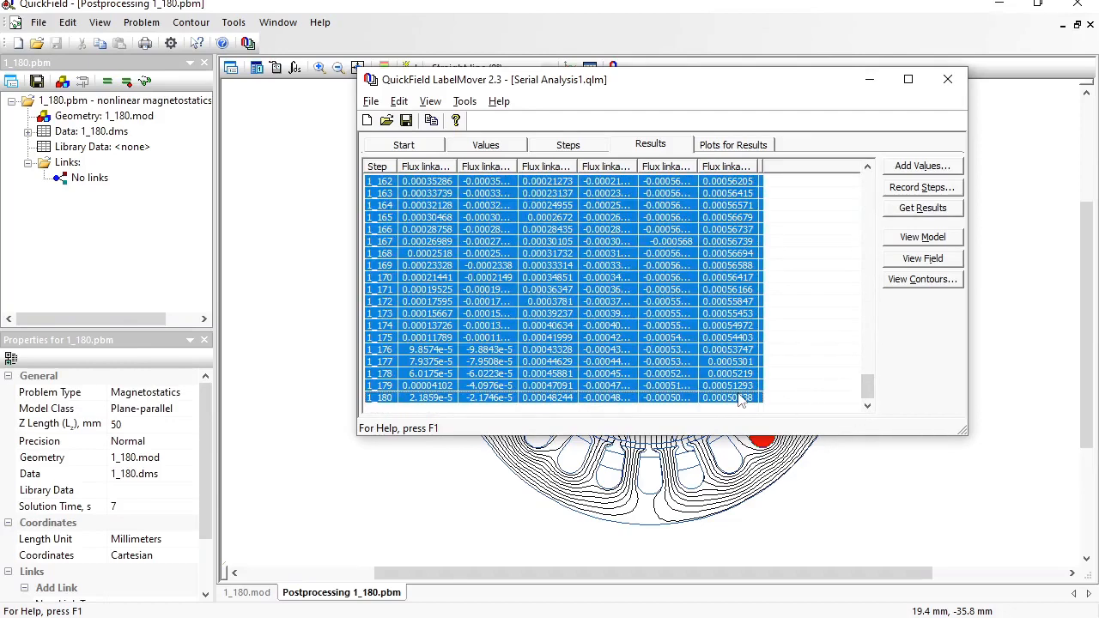
key("ctrl+c")
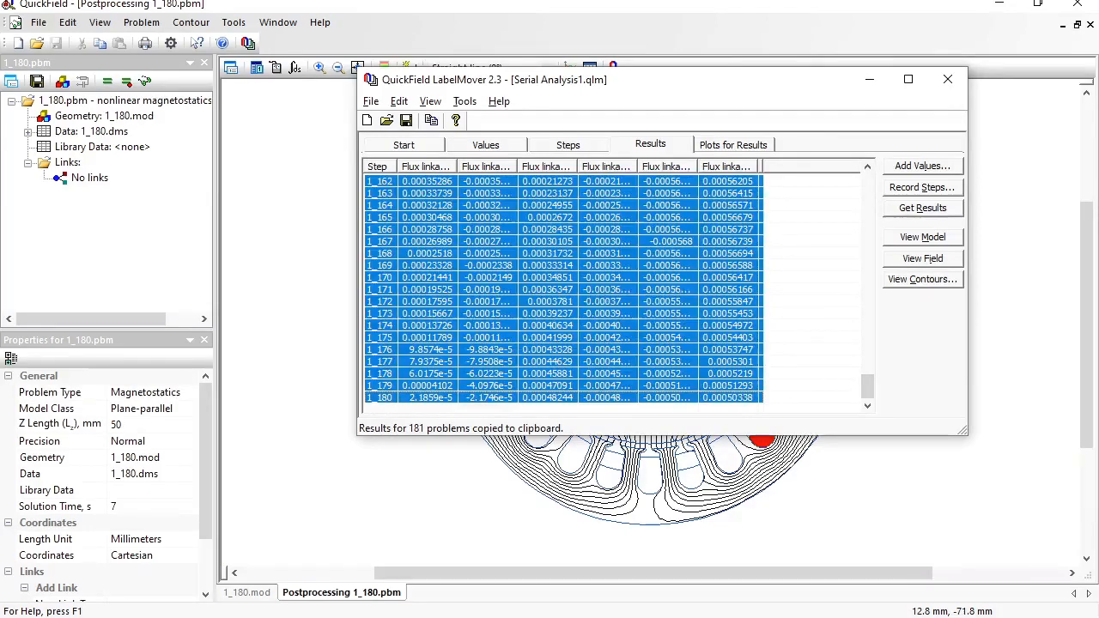
key("alt+Tab")
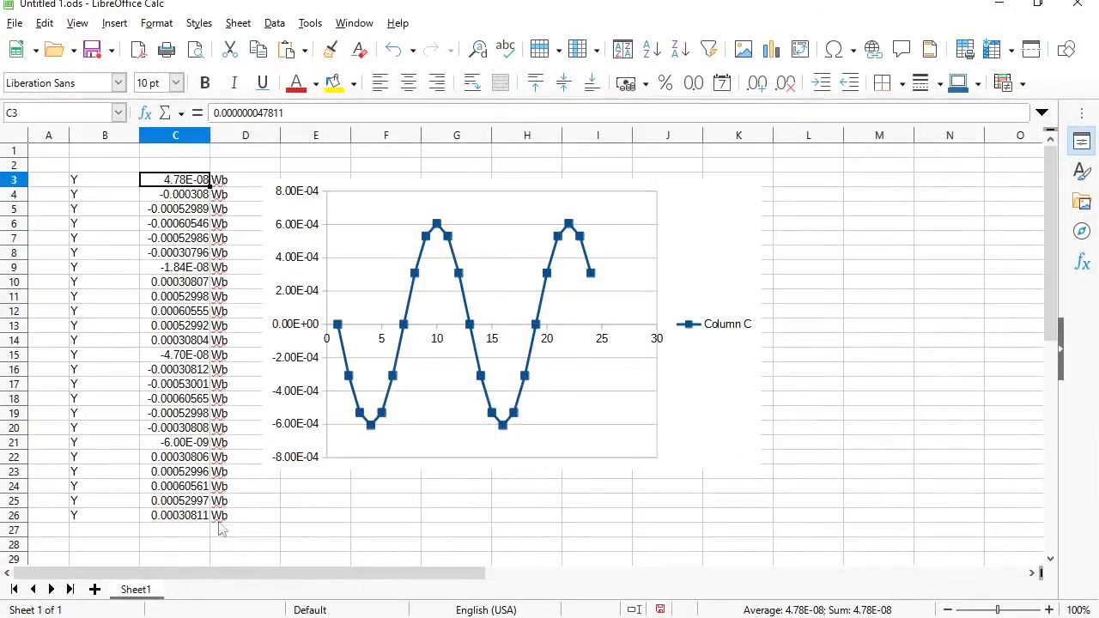
- Add Sheet2 and paste the flux linkage results at B5 through the Text Import dialog
left_click(95, 589)
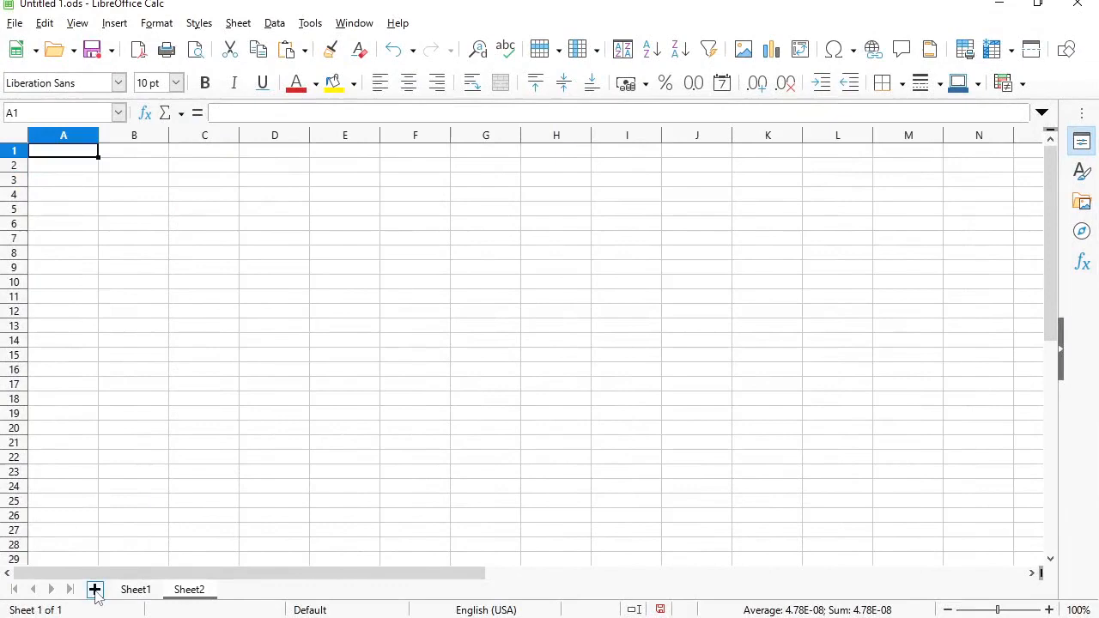
left_click(109, 213)
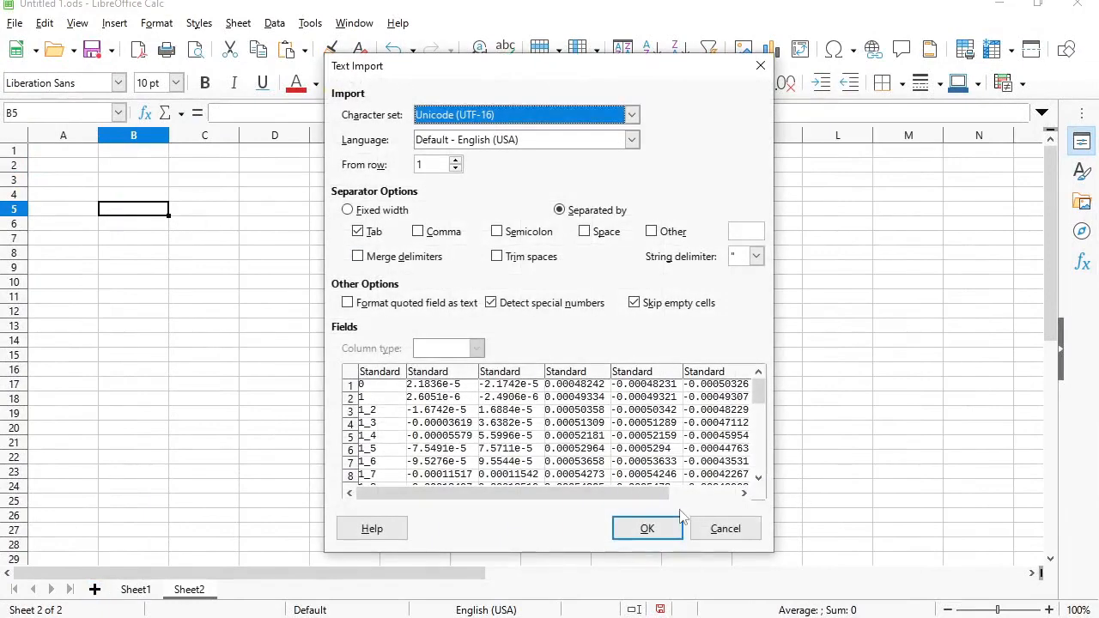
left_click(663, 525)
left_click(145, 198)
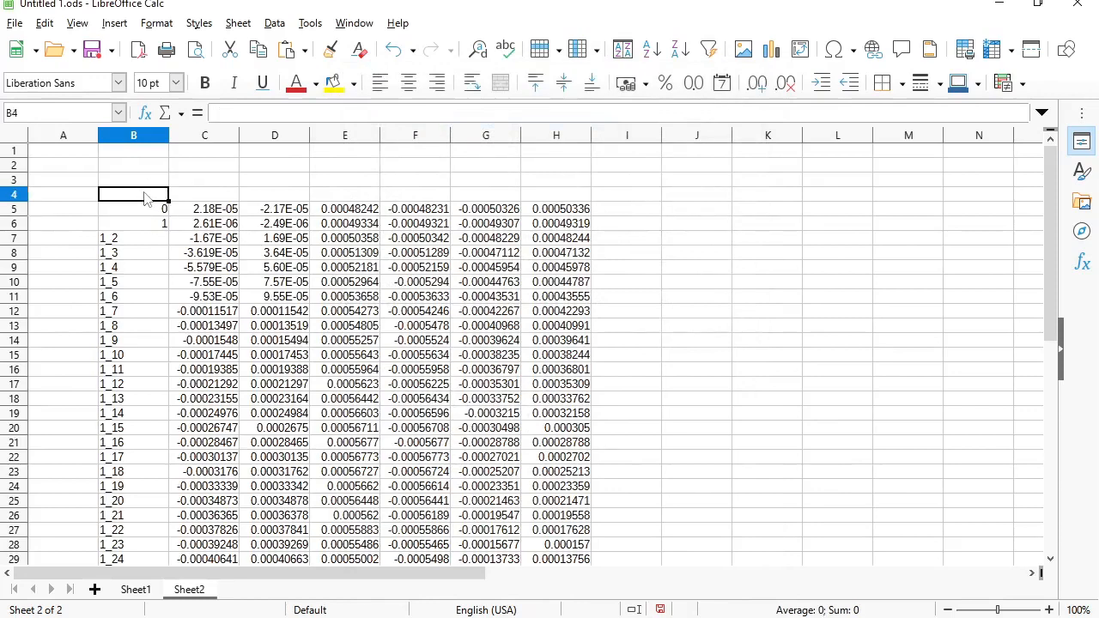
- Type the column headers angle, A-, A+, B-, B+, C-, C+ across B4:H4
type("ngle")
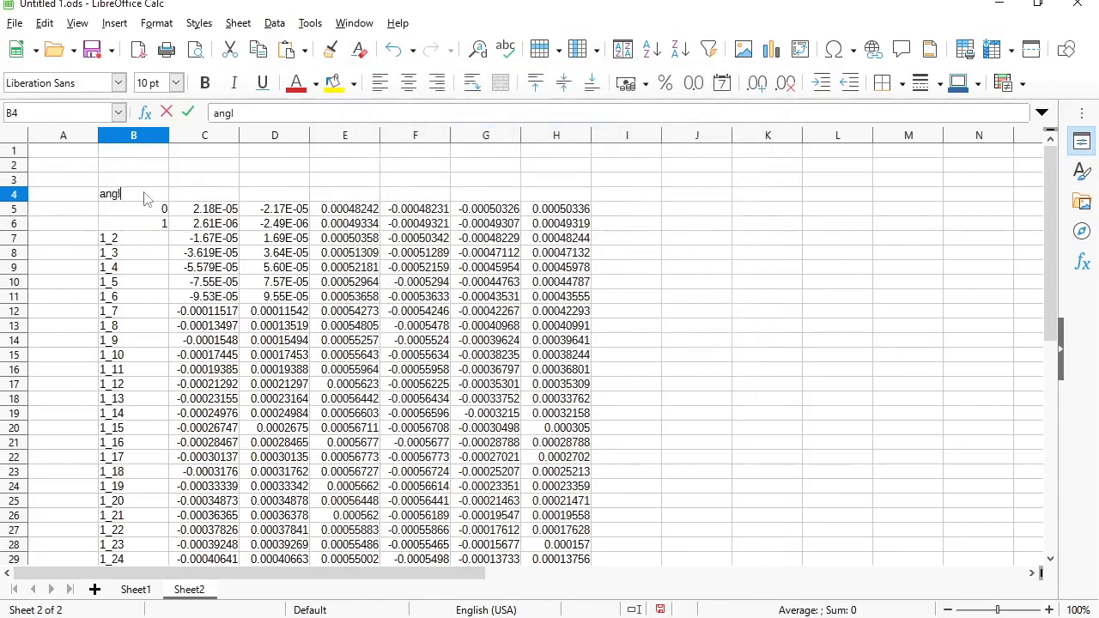
key("Return")
key("Up")
key("Right")
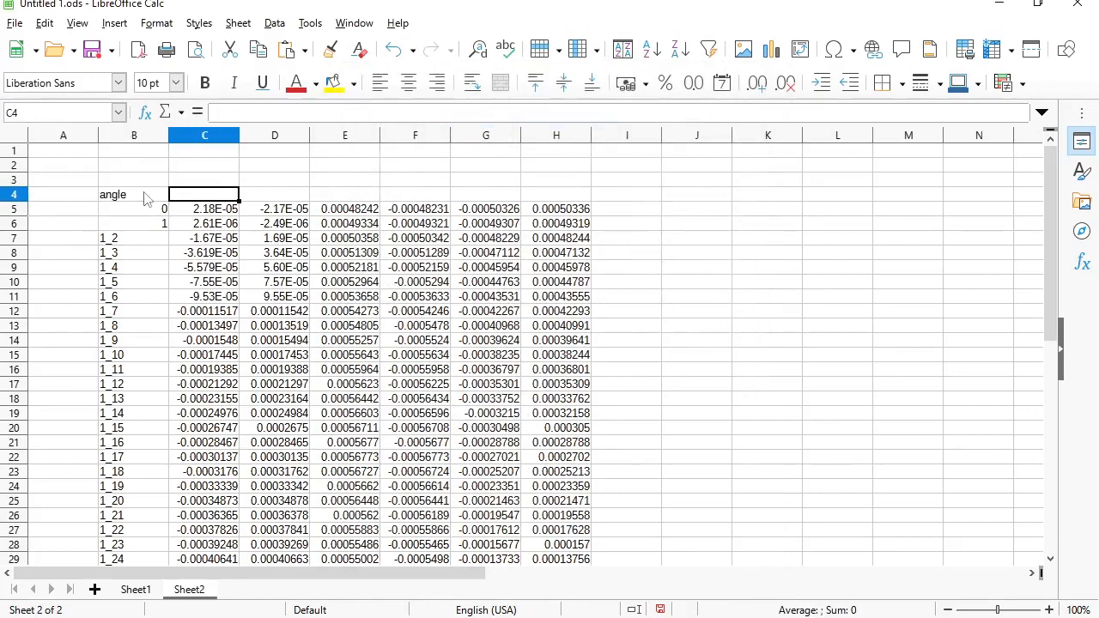
type("A-")
key("Return")
key("Up")
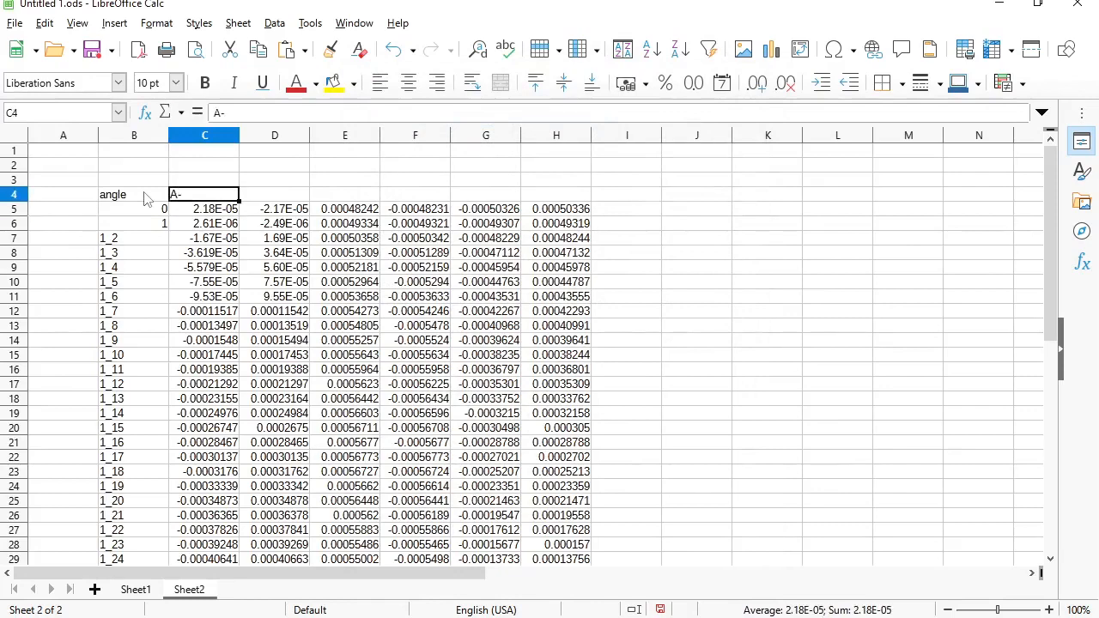
key("Right")
type("A+")
key("Return")
key("Up")
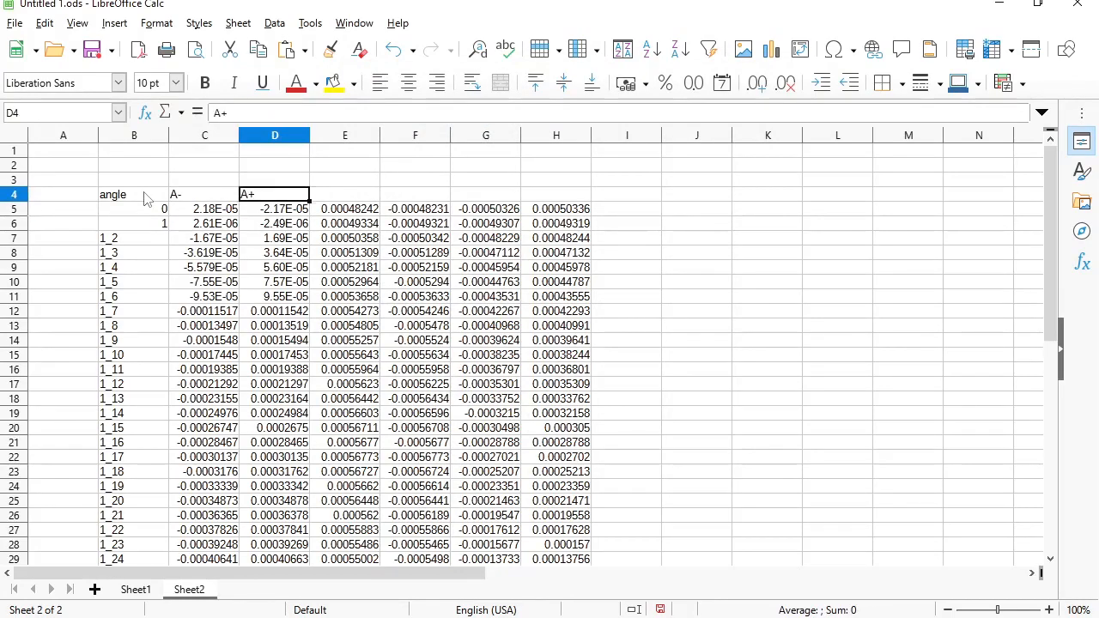
key("Right")
type("B-")
key("Return")
key("Up")
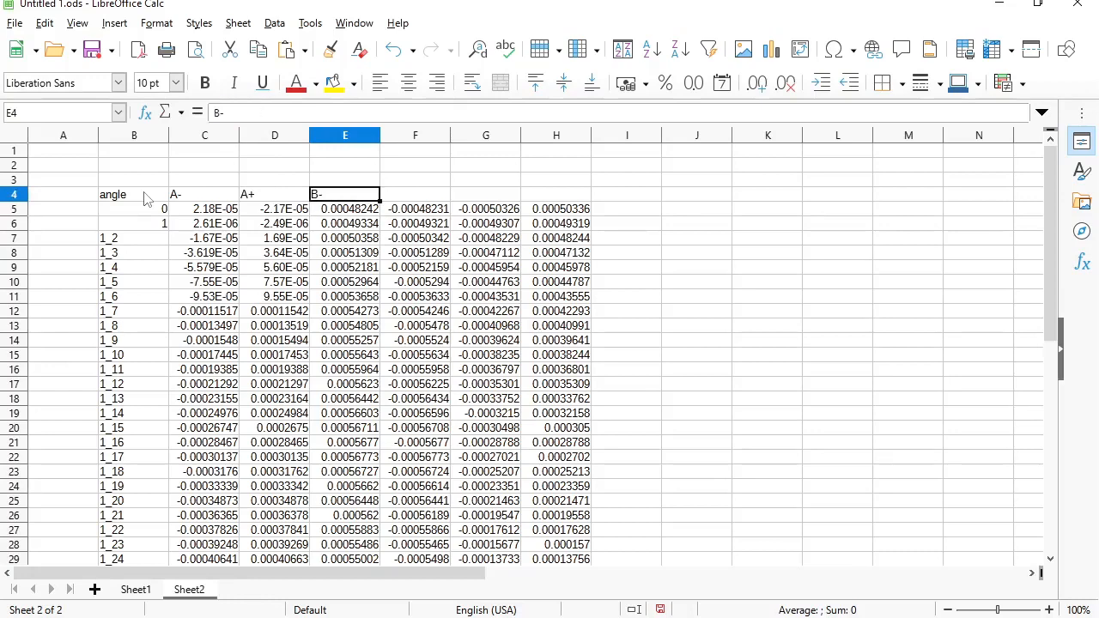
key("Right")
type("B+")
key("Return")
key("Up")
key("Right")
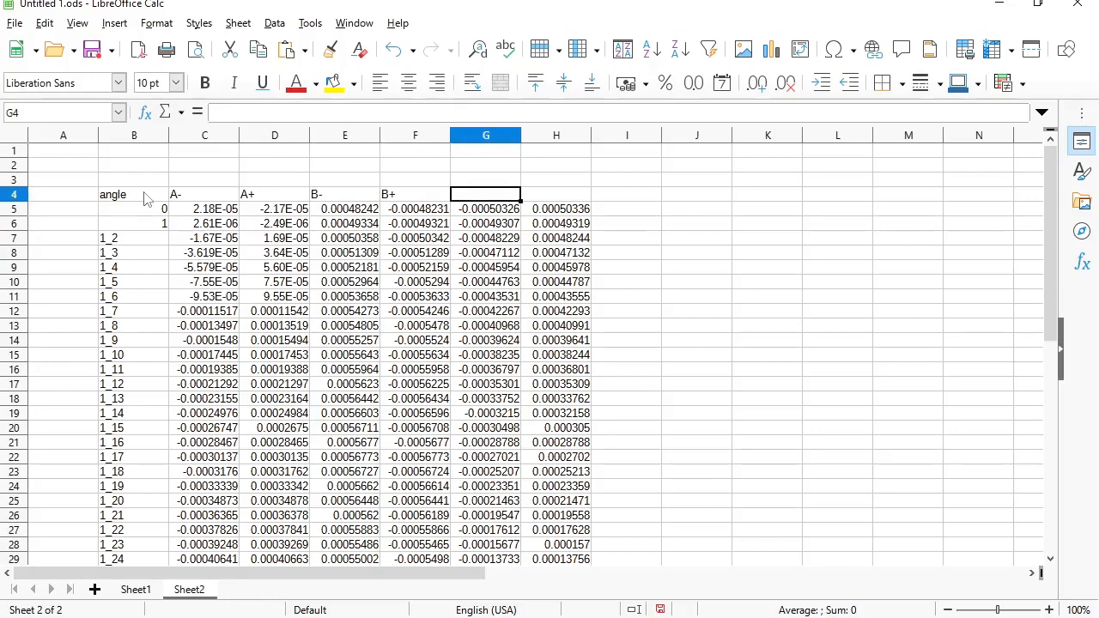
type("C-")
key("Return")
key("Up")
key("Right")
type("C+")
key("Return")
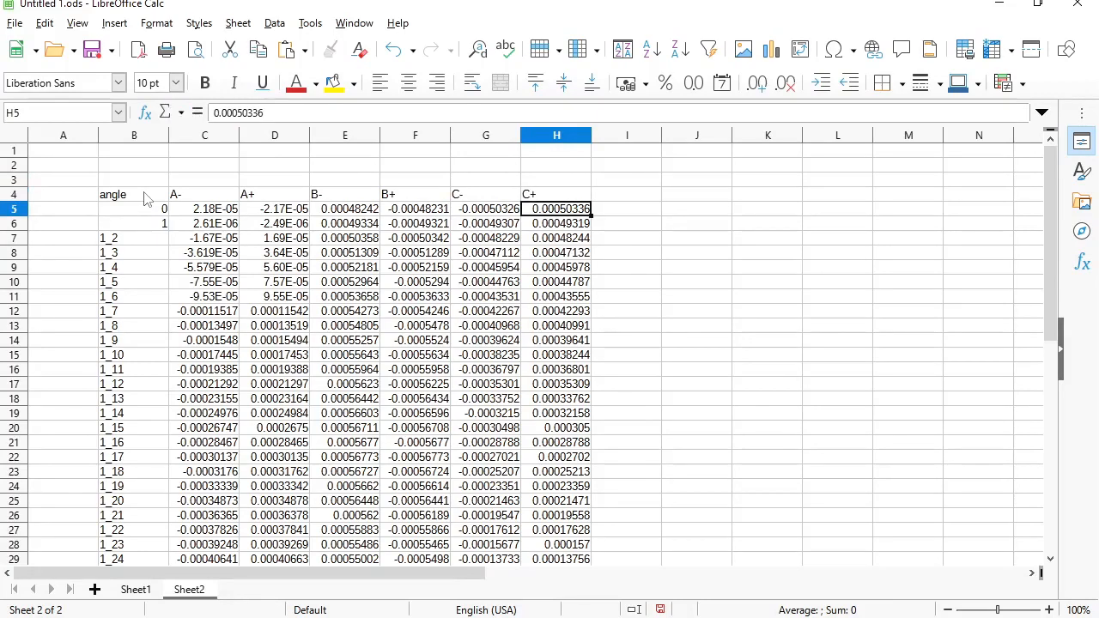
- Title E3 'Flux linkage per 1 turn' and shade the C3:H4 header block yellow
left_click(315, 181)
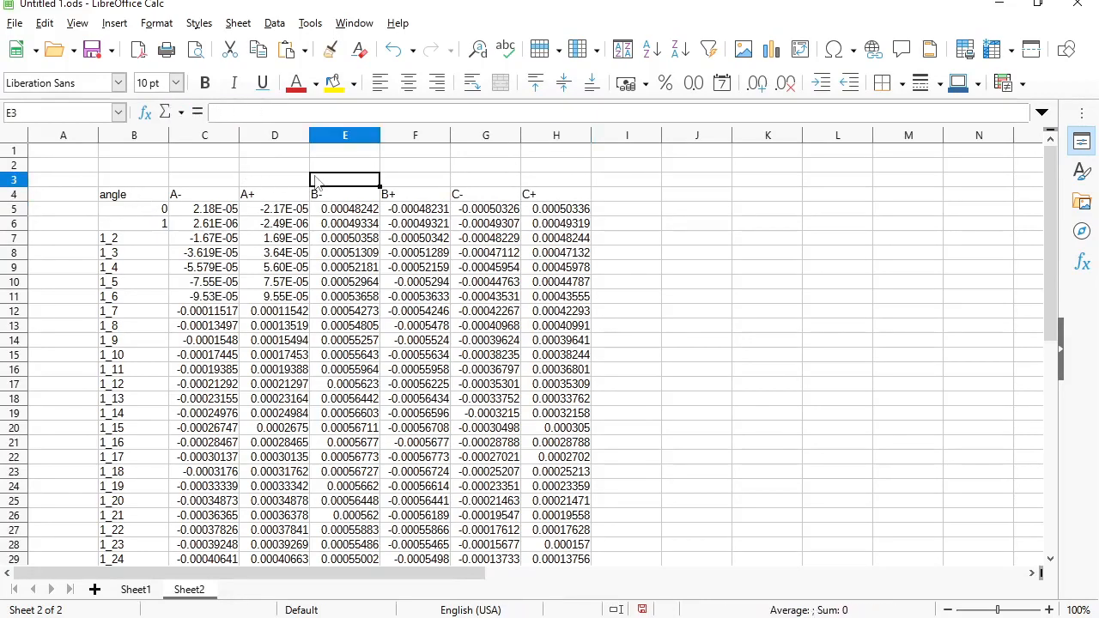
type("Flux linkage per 1")
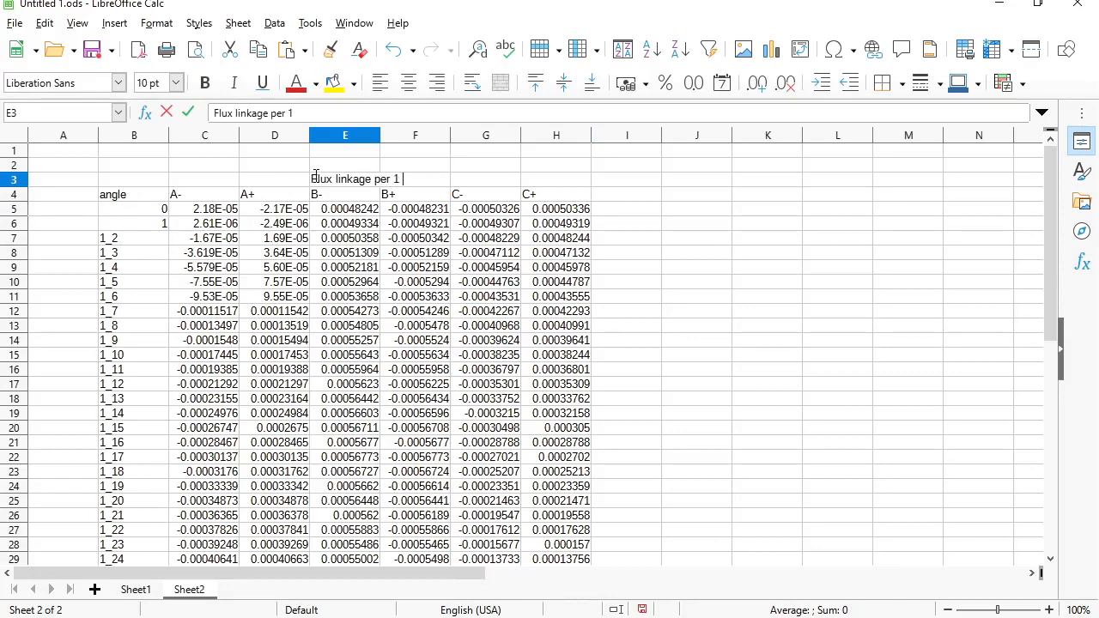
type(" turns")
key("BackSpace")
key("Return")
left_click_drag(206, 180, 539, 199)
left_click(331, 83)
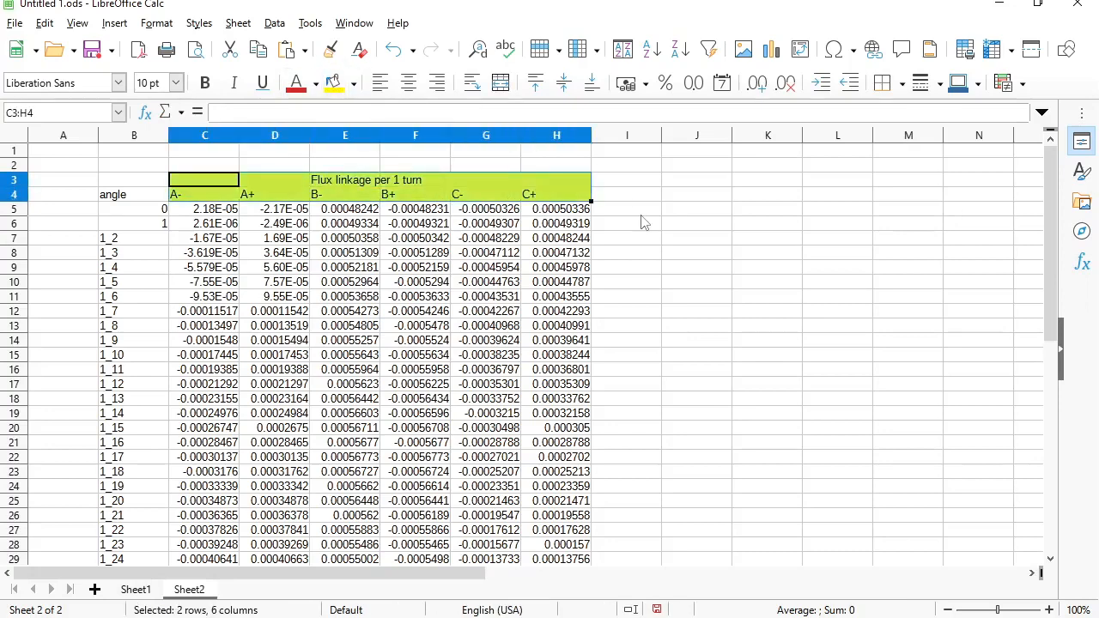
left_click(640, 214)
left_click(620, 152)
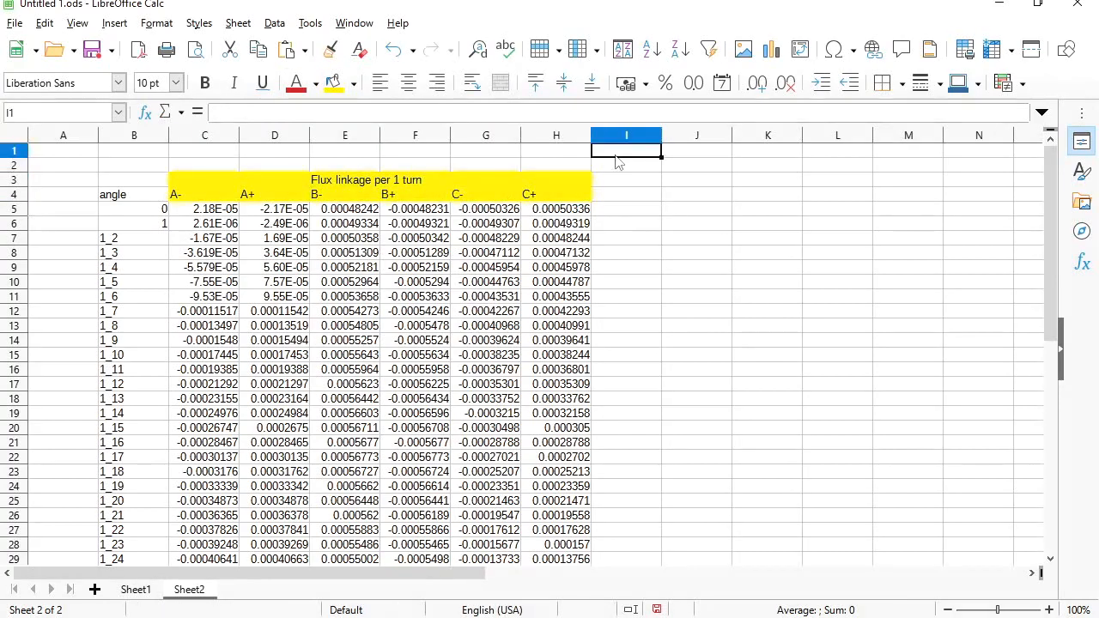
- Write 'EMF=-dFlux/d time = - (Flux2 – Flux1) / time increment' into cell I1
type("E")
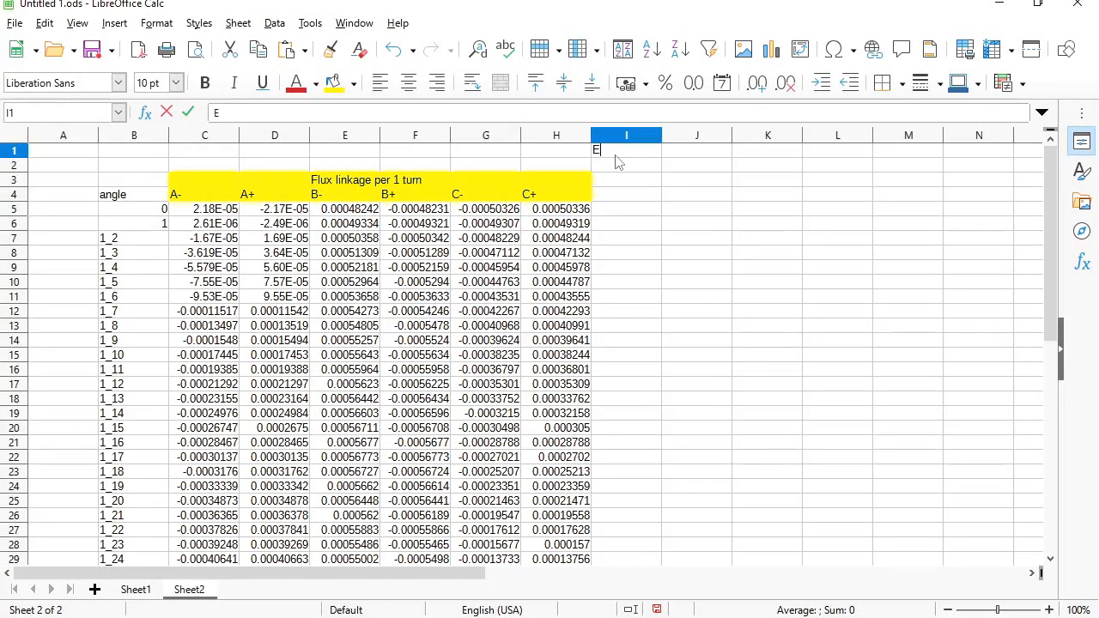
type("MF=-dF")
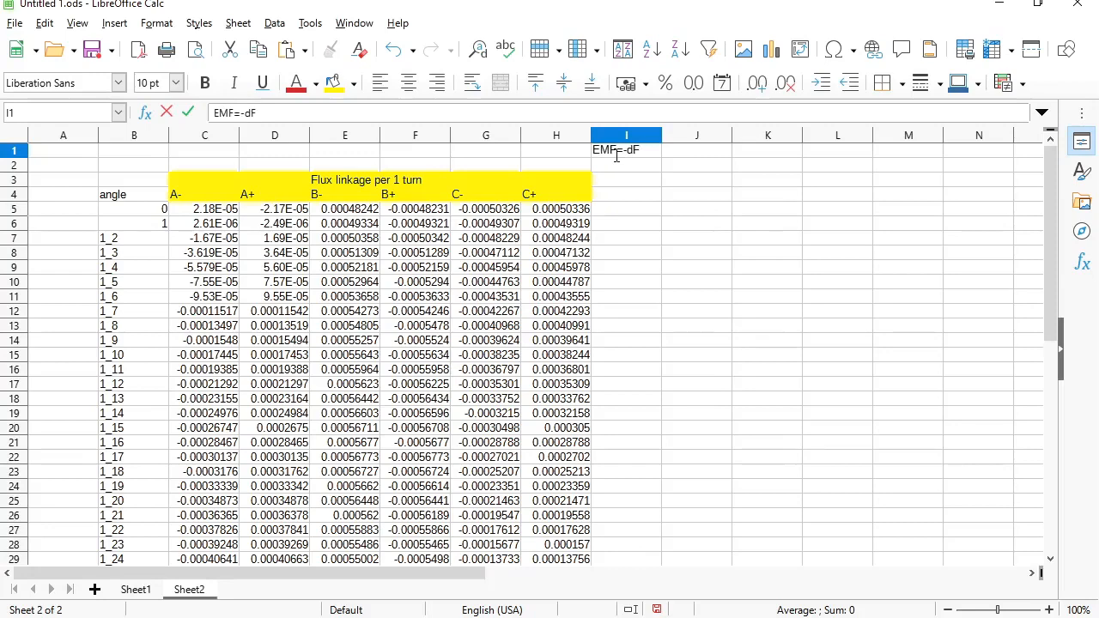
type("lux/d time")
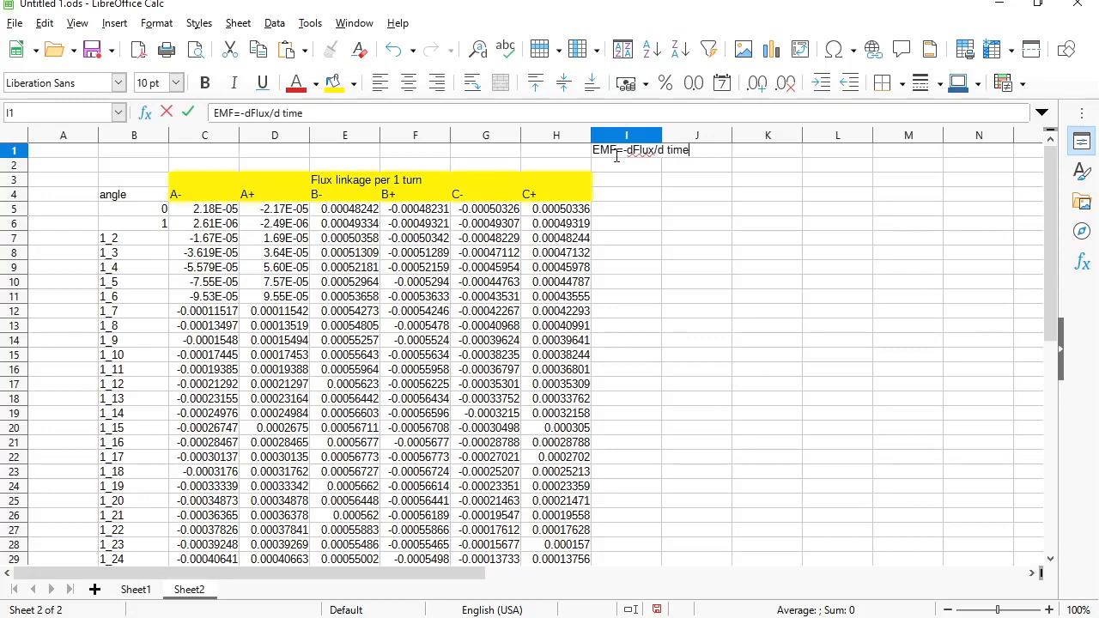
key("Return")
left_click(615, 157)
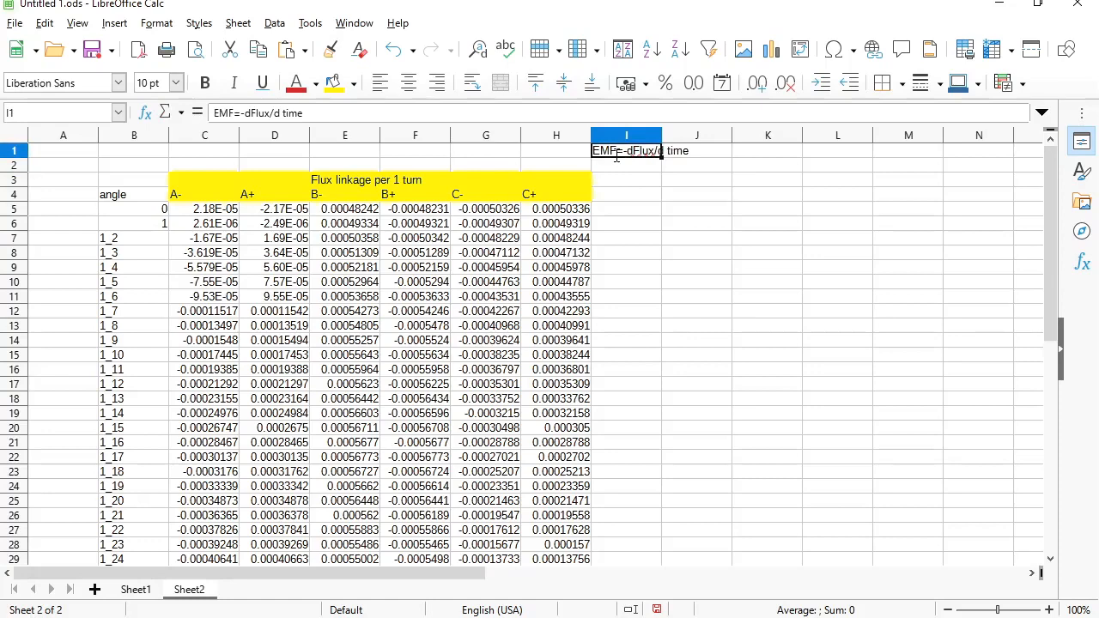
left_click(562, 113)
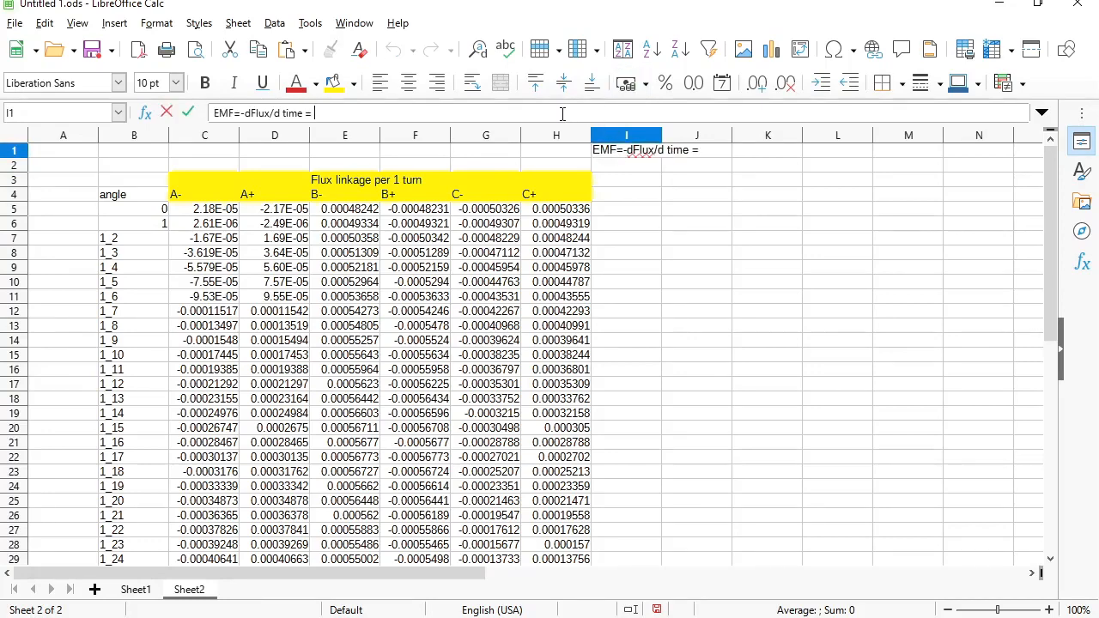
type("= - (Flux)2 - Flu")
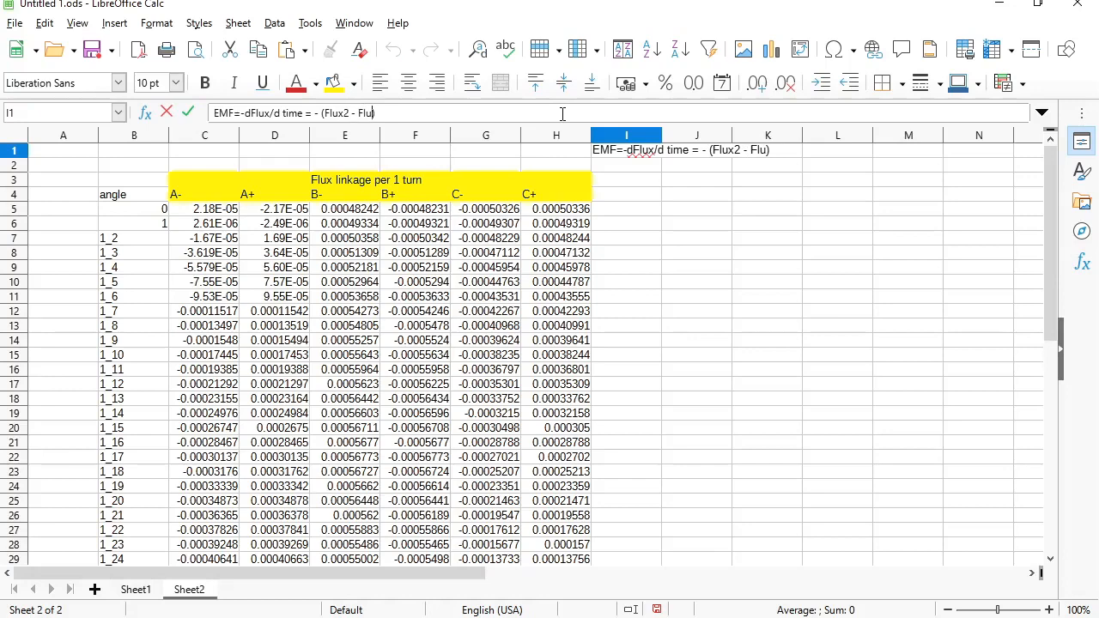
type("x")
type("1")
type(" / time increment")
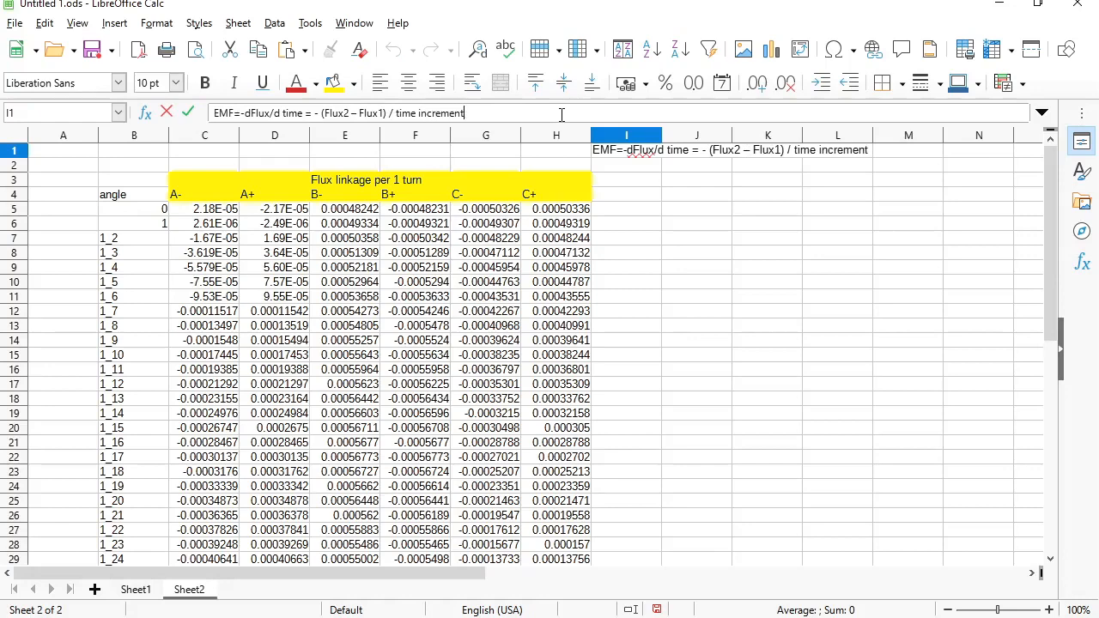
key("Return")
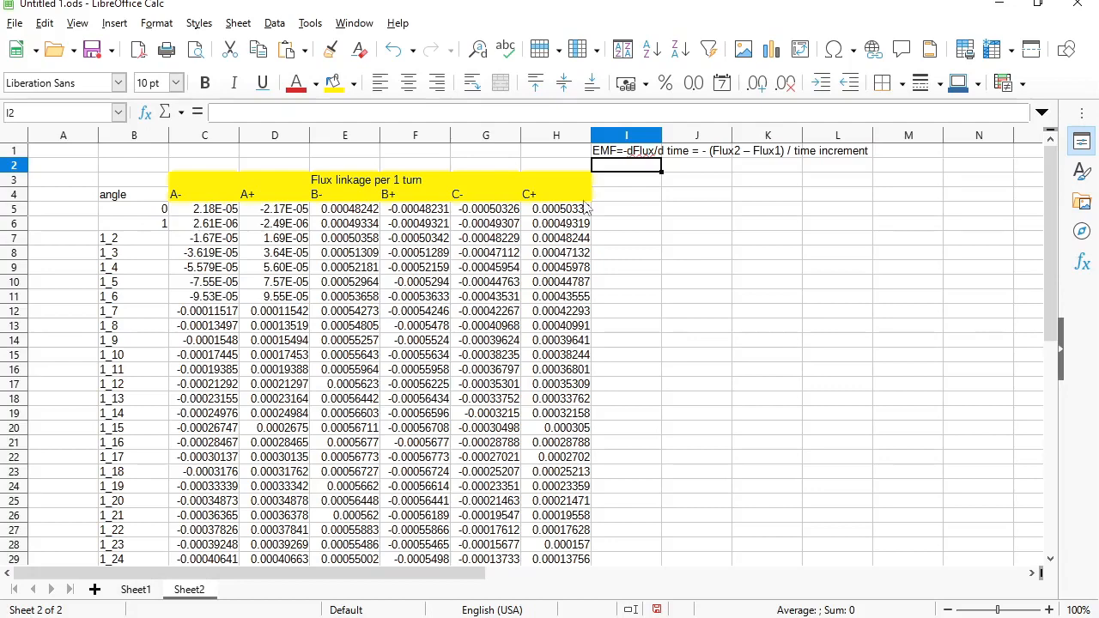
- Enter the speed 750 in I2 with the unit r.p.m in J2
type("750")
key("Return")
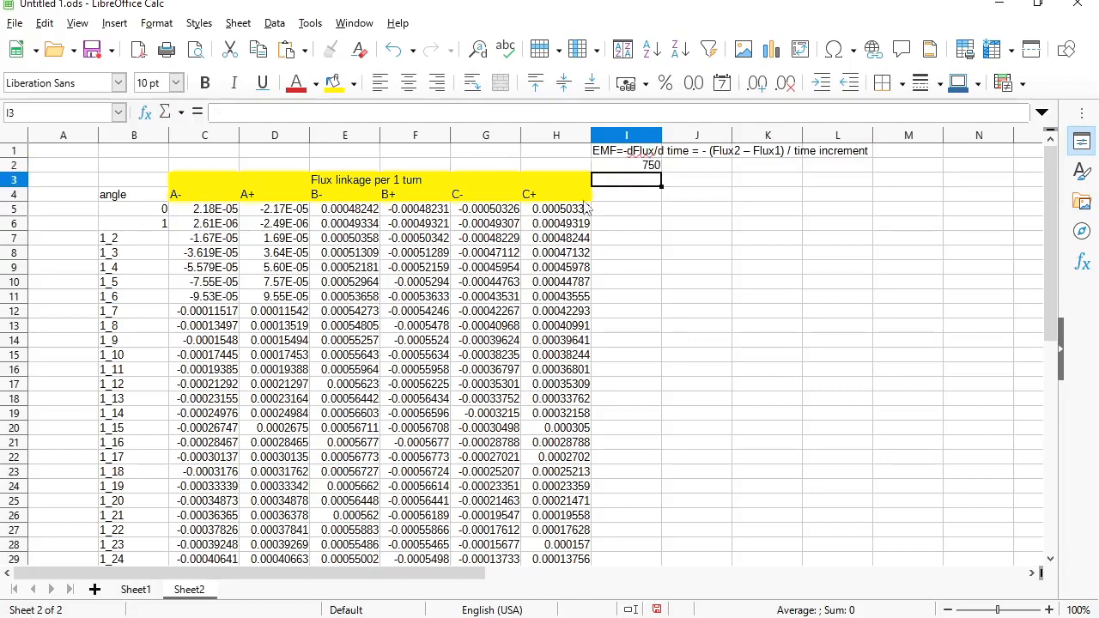
key("Up")
key("Right")
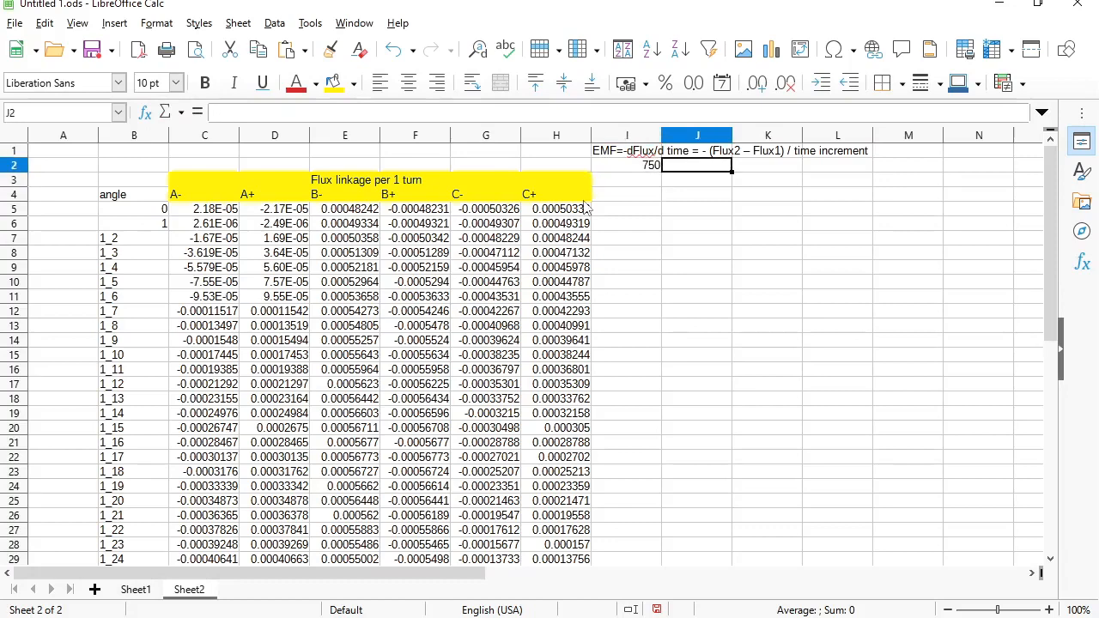
type("r.p.m")
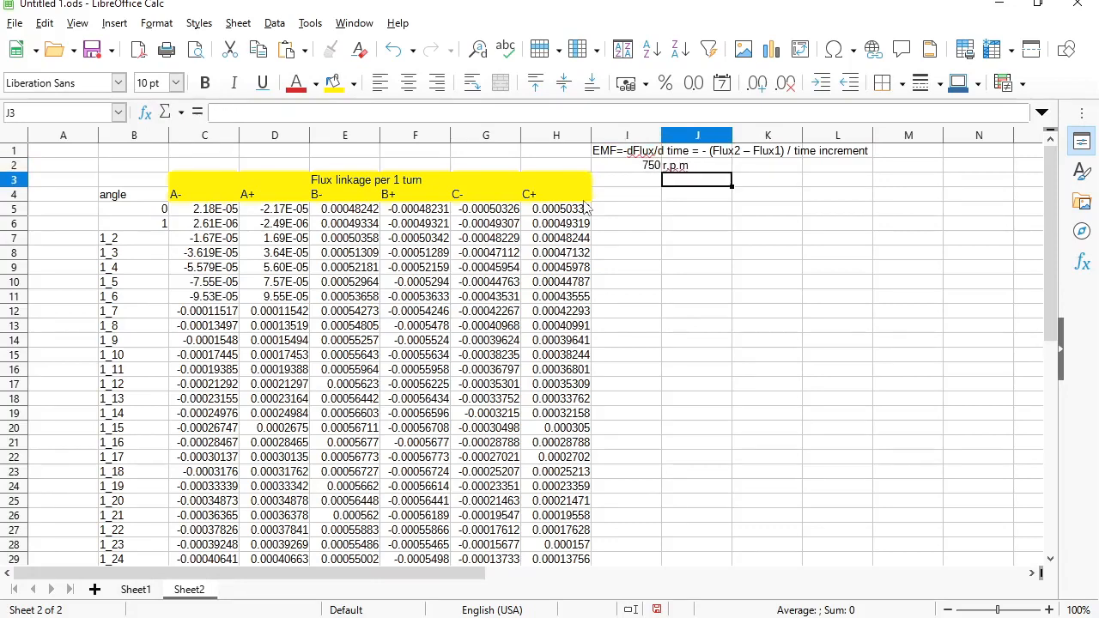
key("Right")
- Compute 12.5 rev/s in K2 with =I2/60 and 4500 deg/s in L2 with =K2*360
type("=I2")
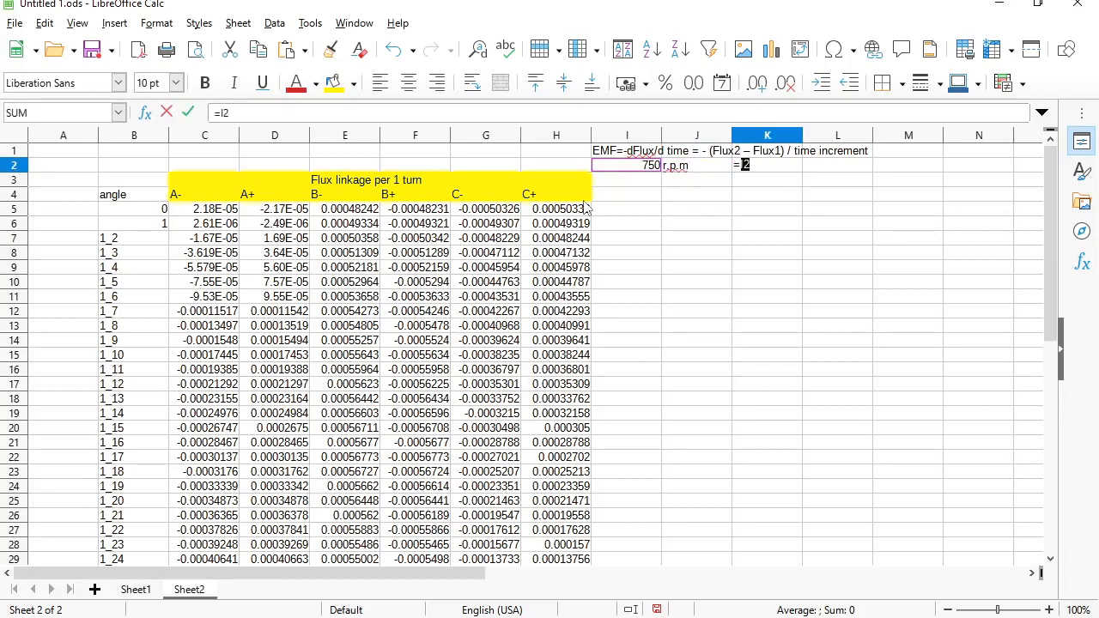
type("/60")
key("Return")
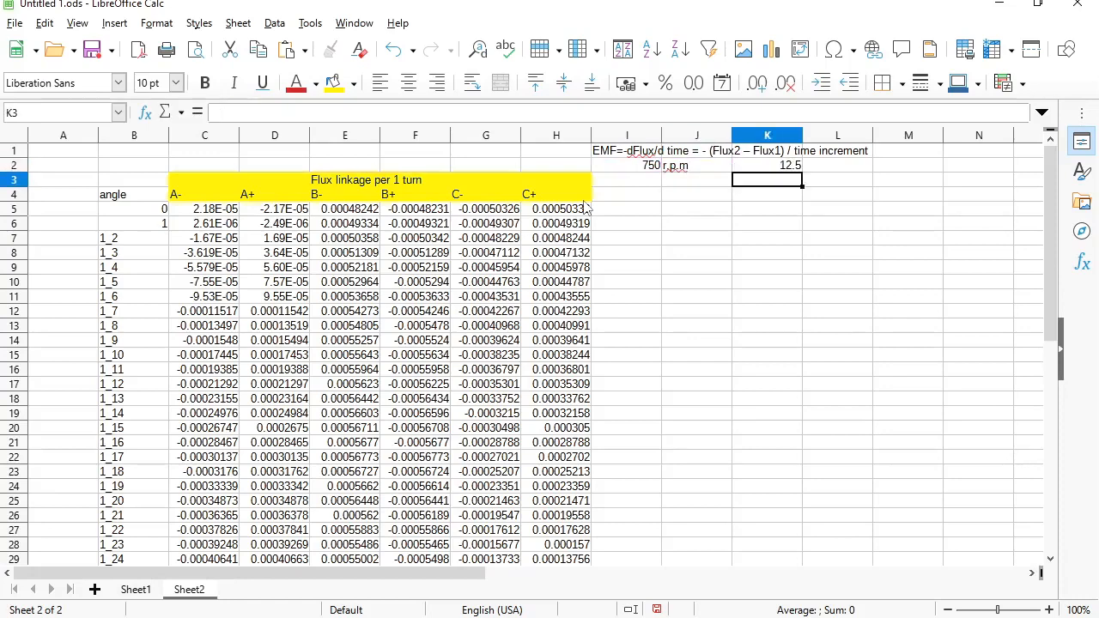
key("Up")
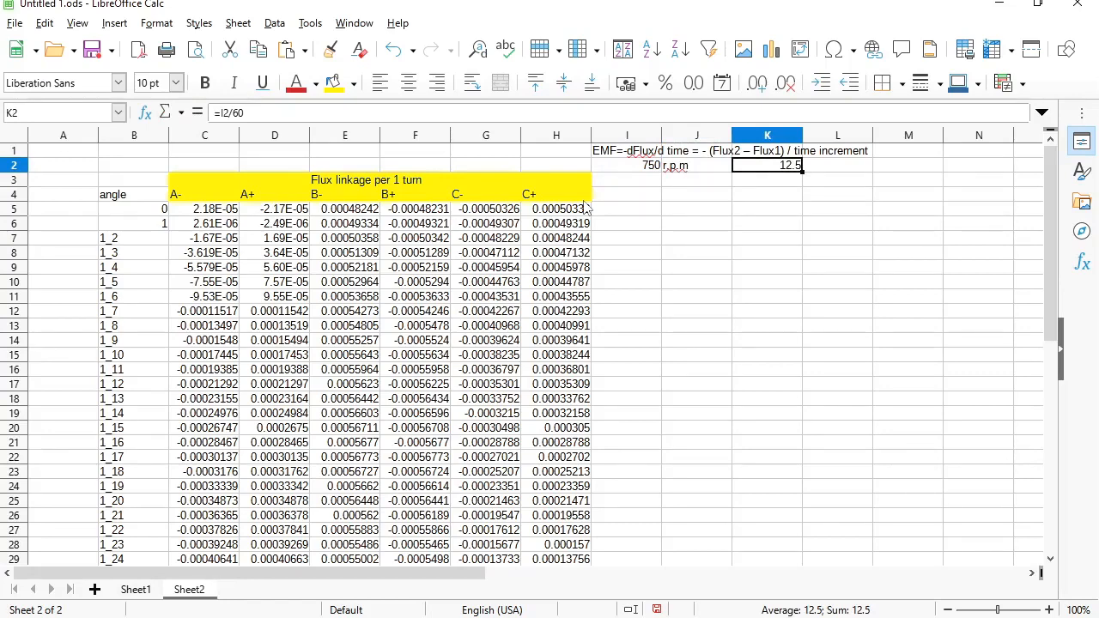
key("Right")
type("=")
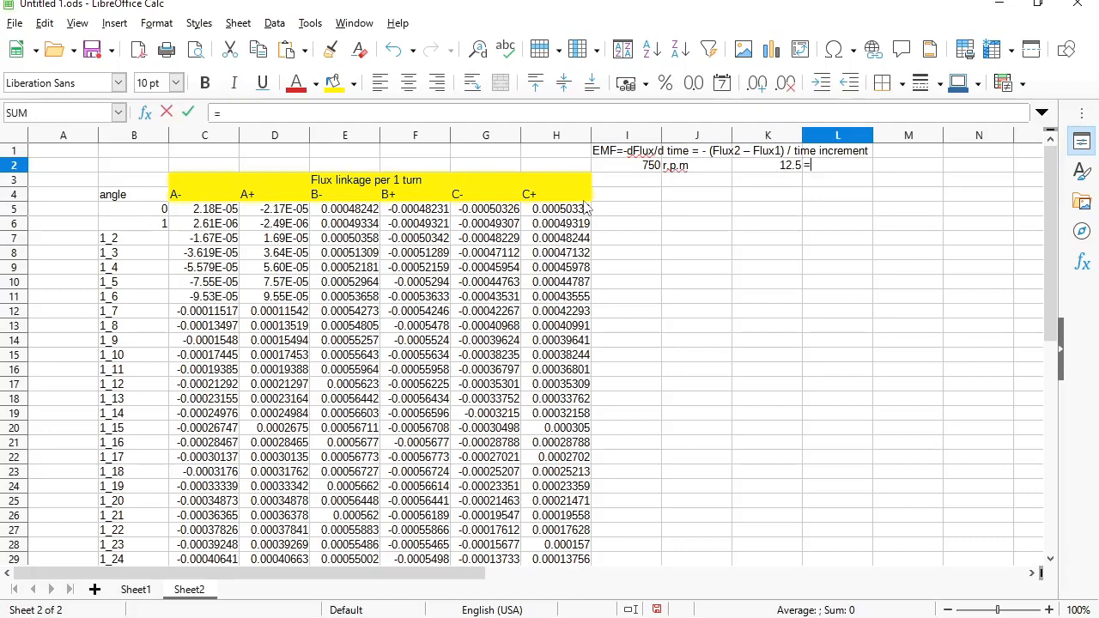
key("Left")
type("*360")
key("Return")
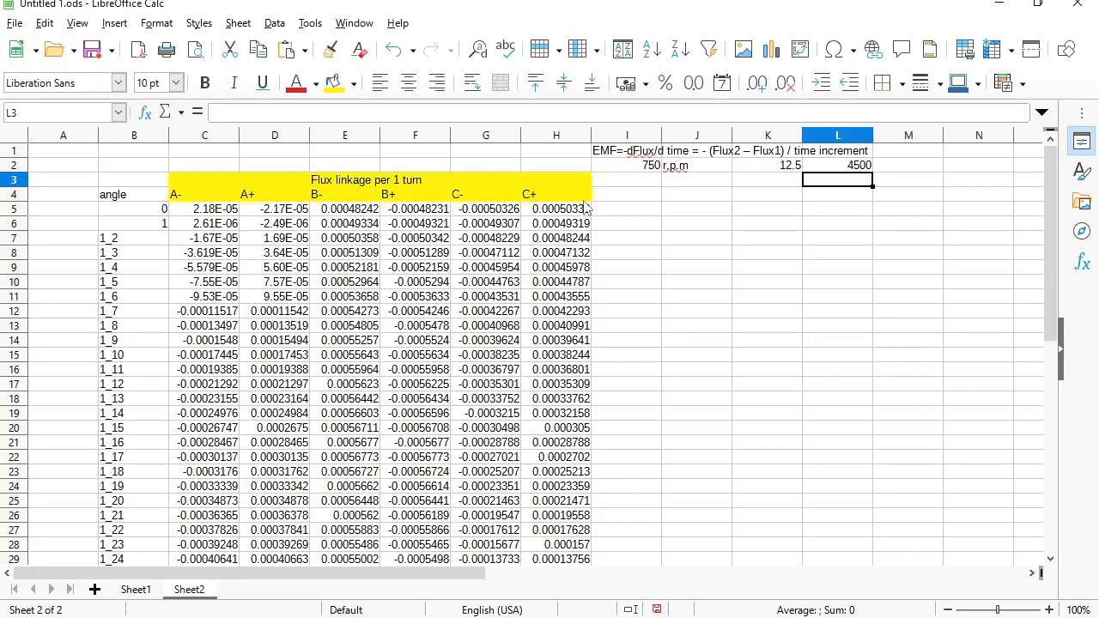
key("Up")
key("Right")
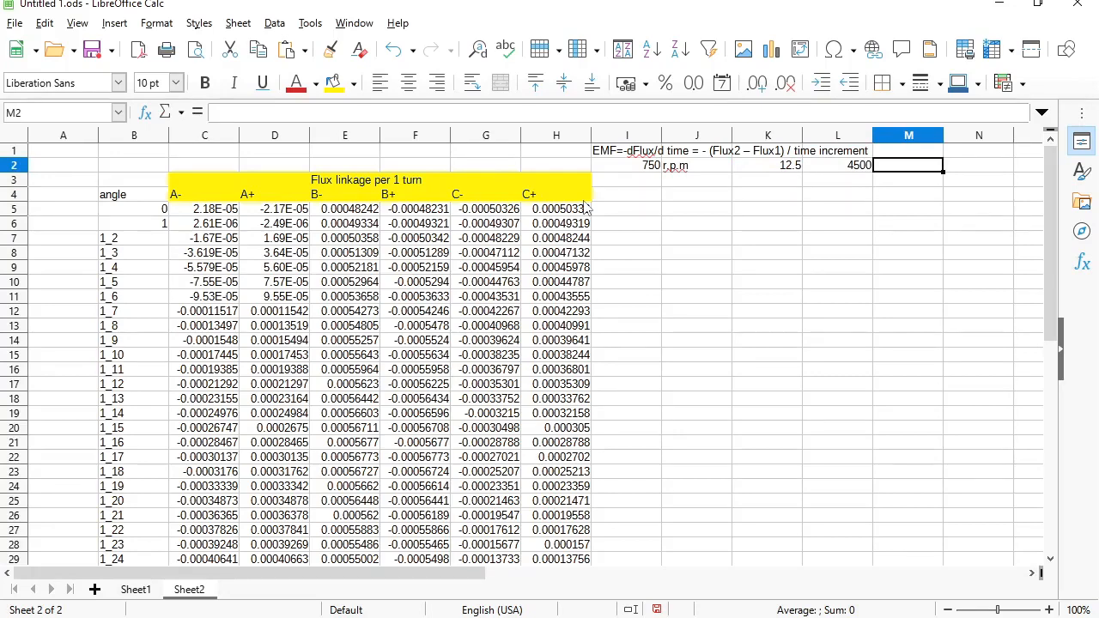
- Enter =1/L2 (0.000222222) in M2, label M1 'time increment', and shade both yellow
type("=1/")
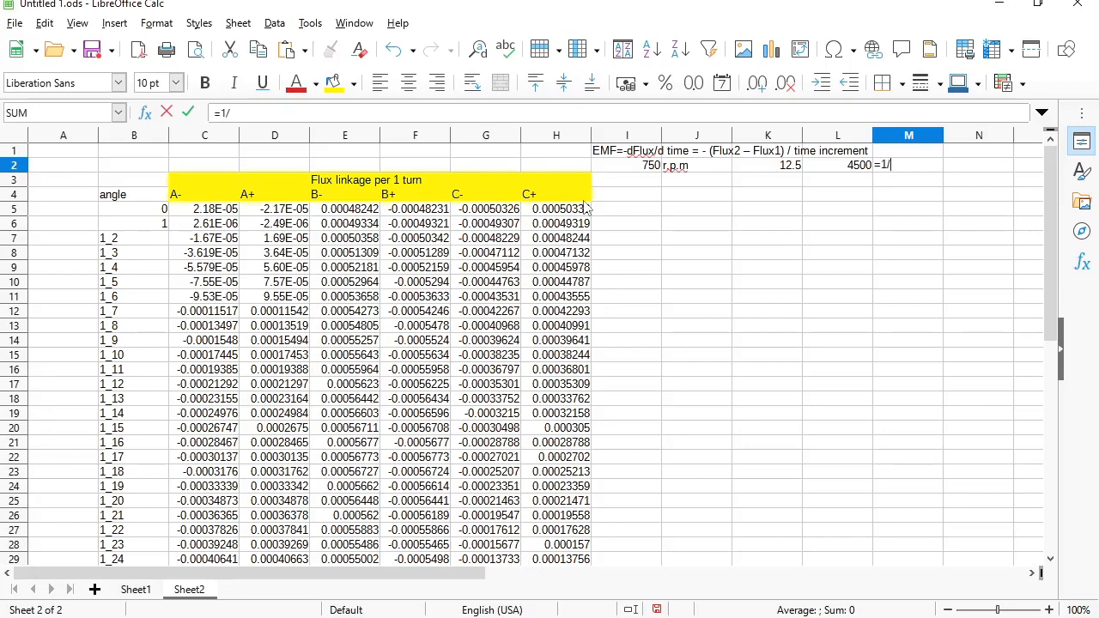
left_click(839, 167)
key("Return")
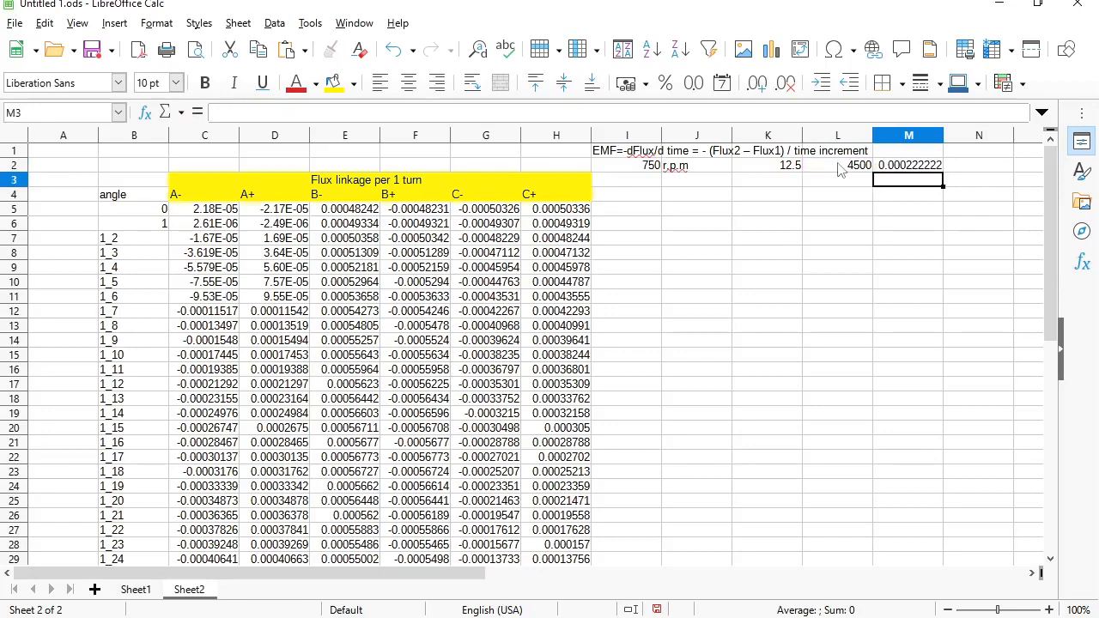
key("Up")
key("Up")
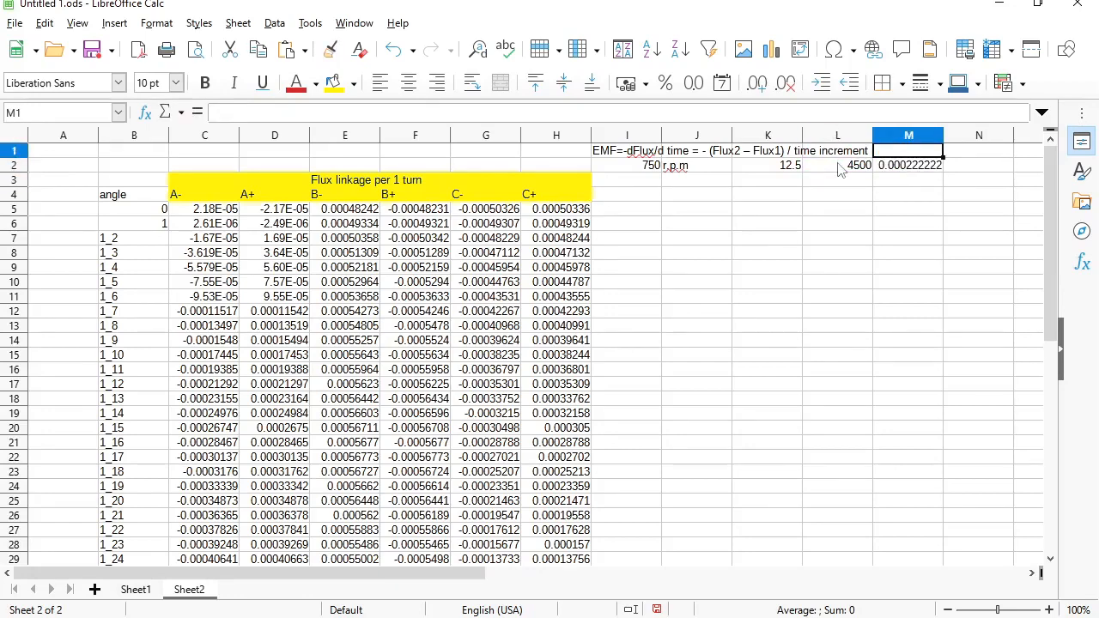
type("time incre")
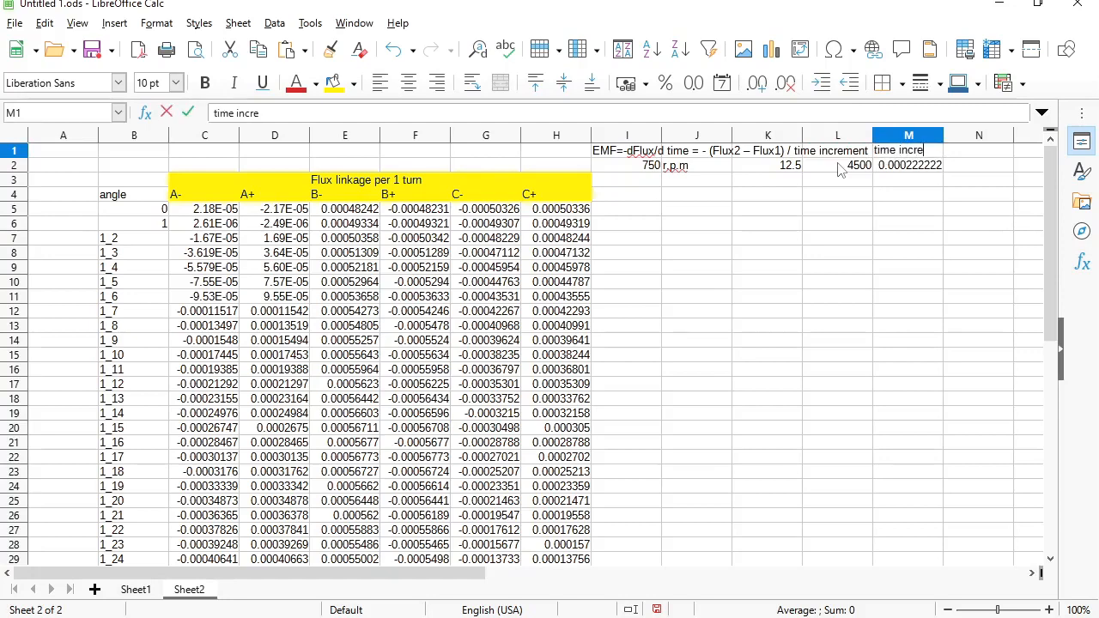
type("ment")
key("Return")
key("Up")
key("shift+Down")
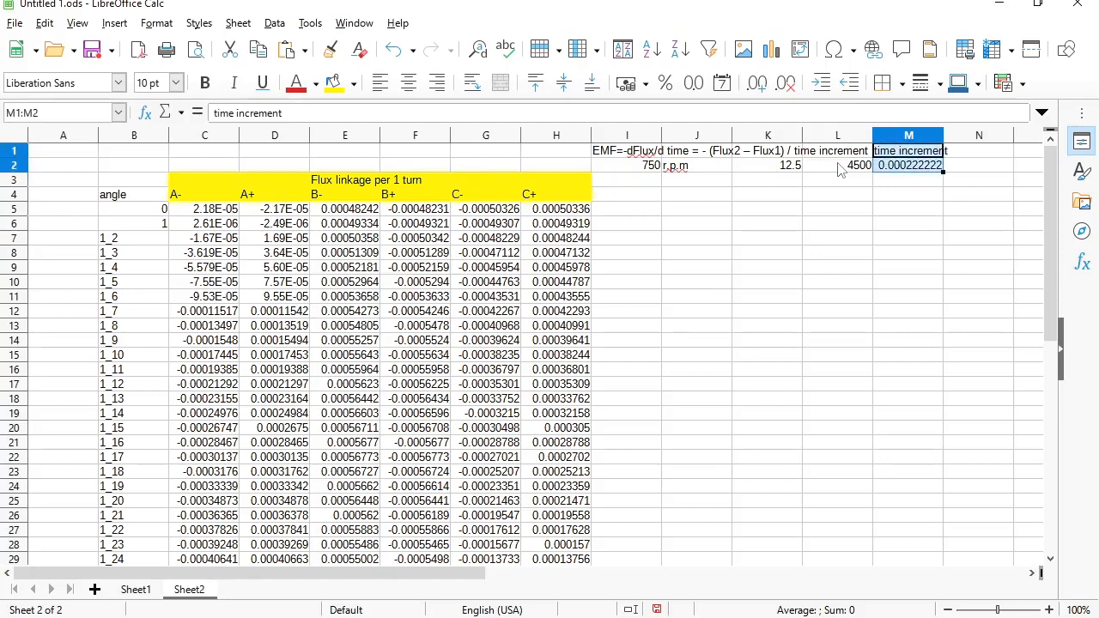
left_click(333, 82)
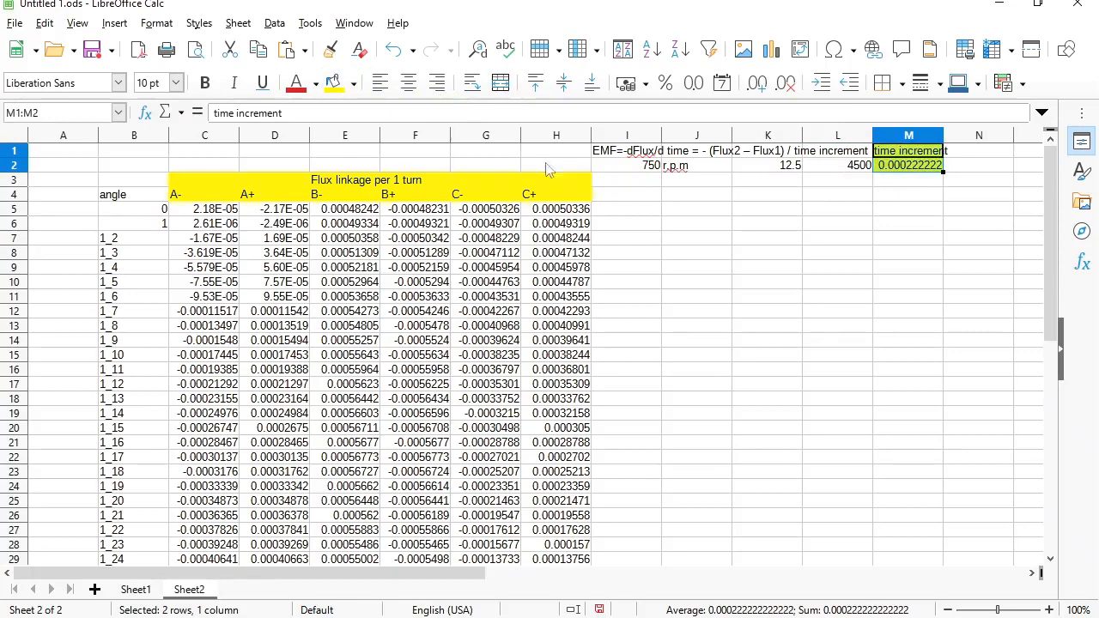
left_click(641, 200)
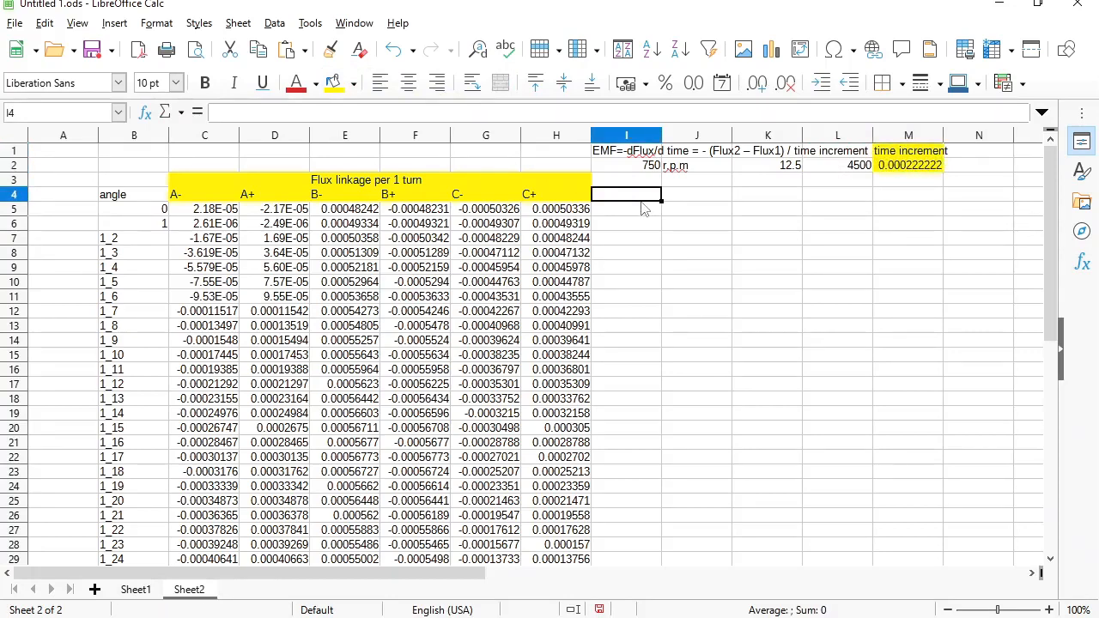
- Copy the A- to C+ headers into I4:N4 and title K3 'EMF'
left_click_drag(220, 200, 560, 208)
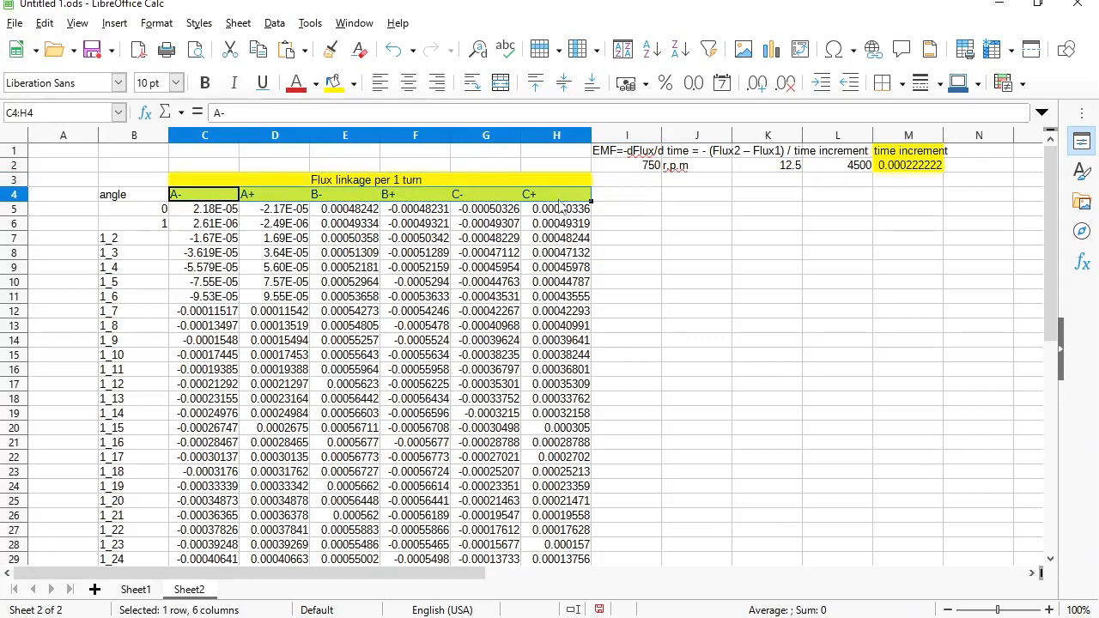
key("ctrl+c")
left_click(624, 198)
key("ctrl+v")
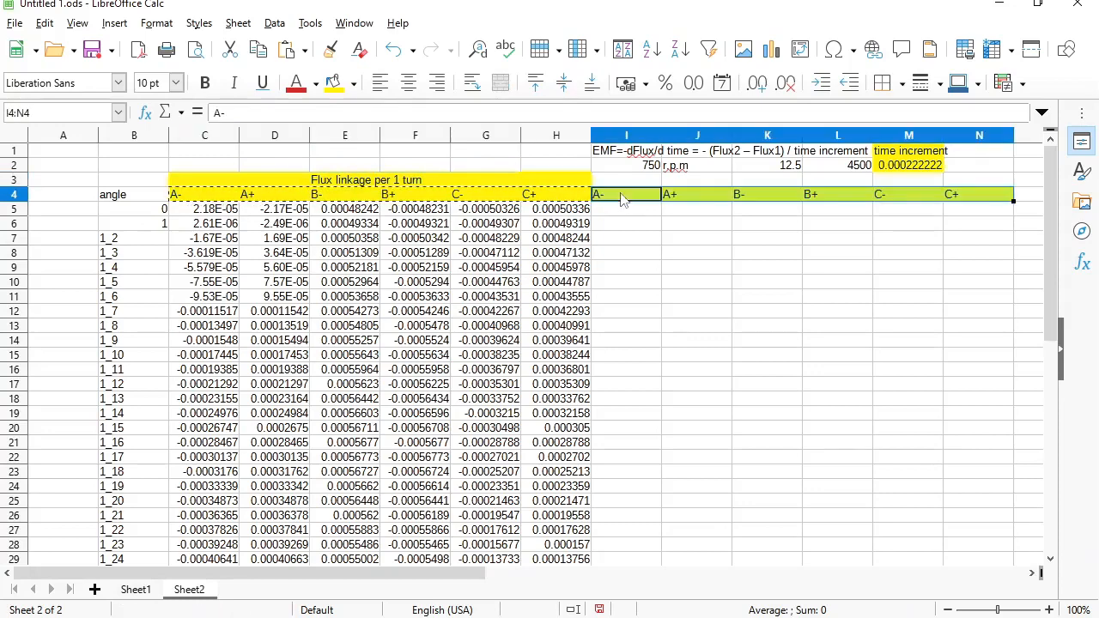
left_click(743, 180)
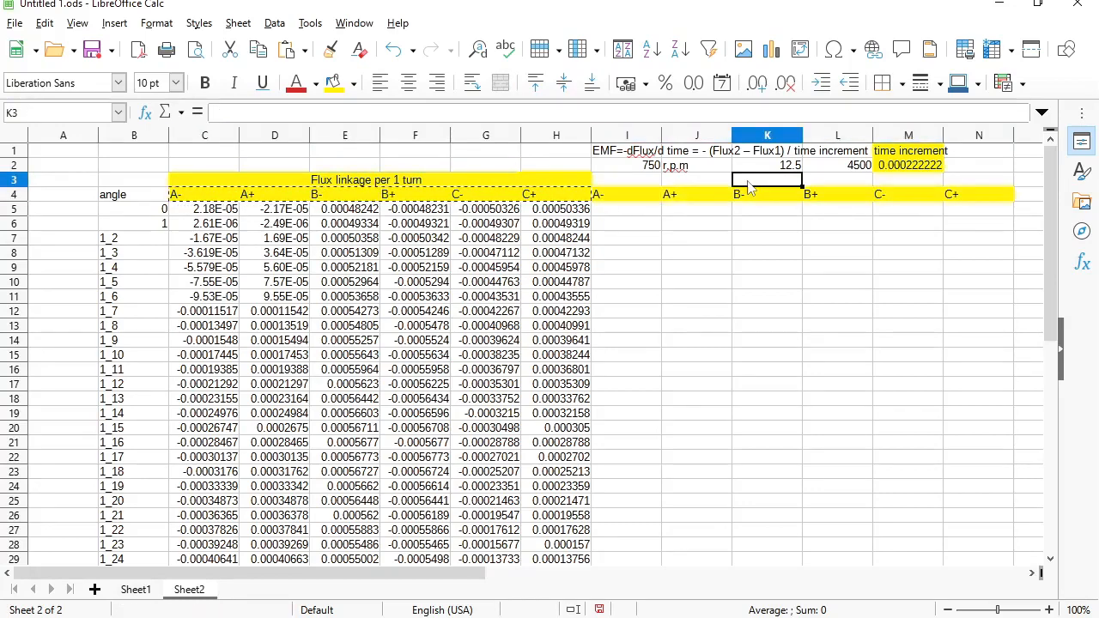
type("EMF")
key("Return")
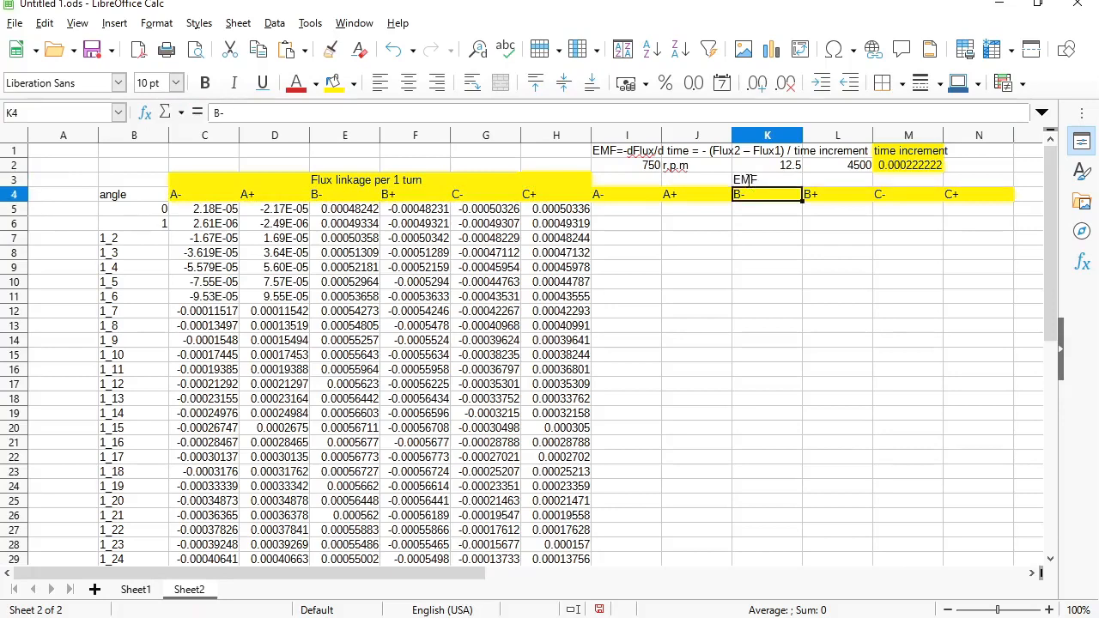
- Shade the EMF header block I3:N4 light pink
left_click_drag(631, 180, 979, 196)
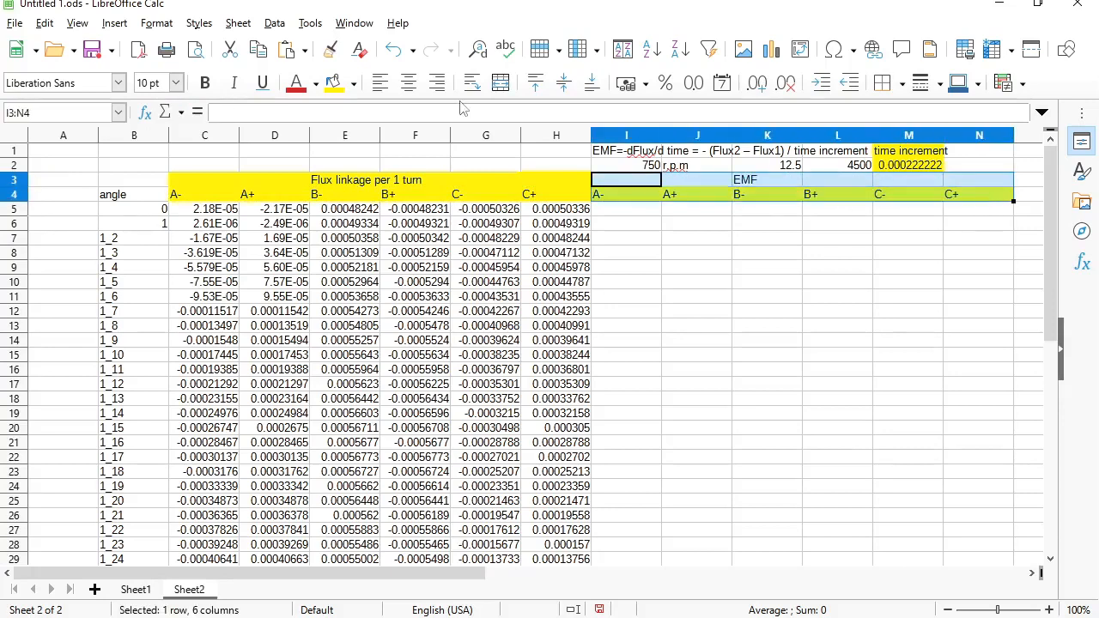
left_click(352, 83)
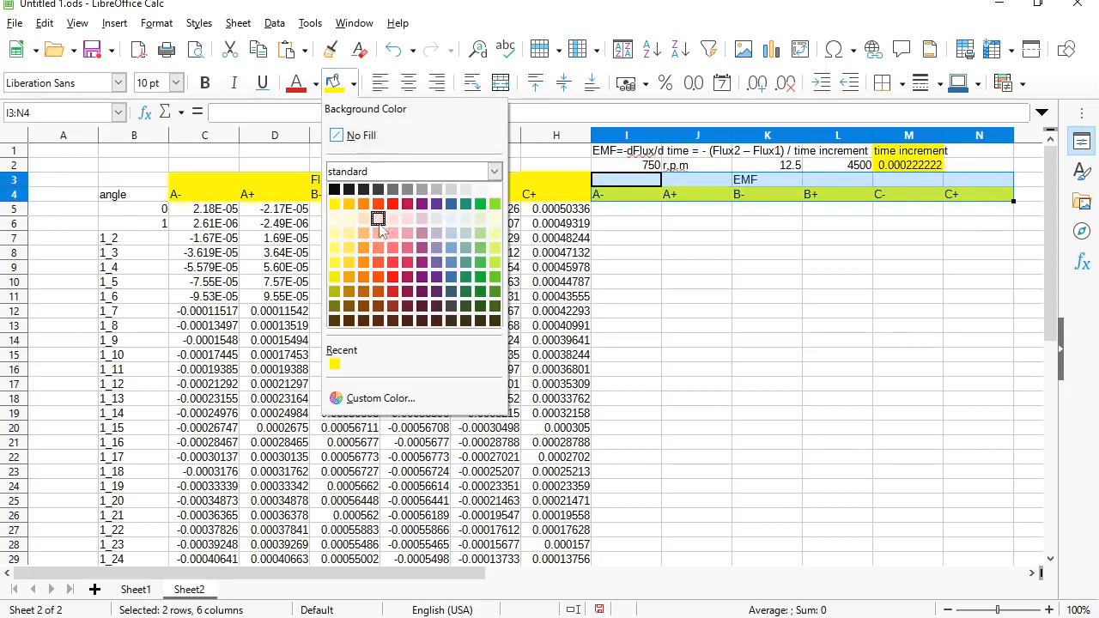
left_click(379, 221)
left_click(648, 210)
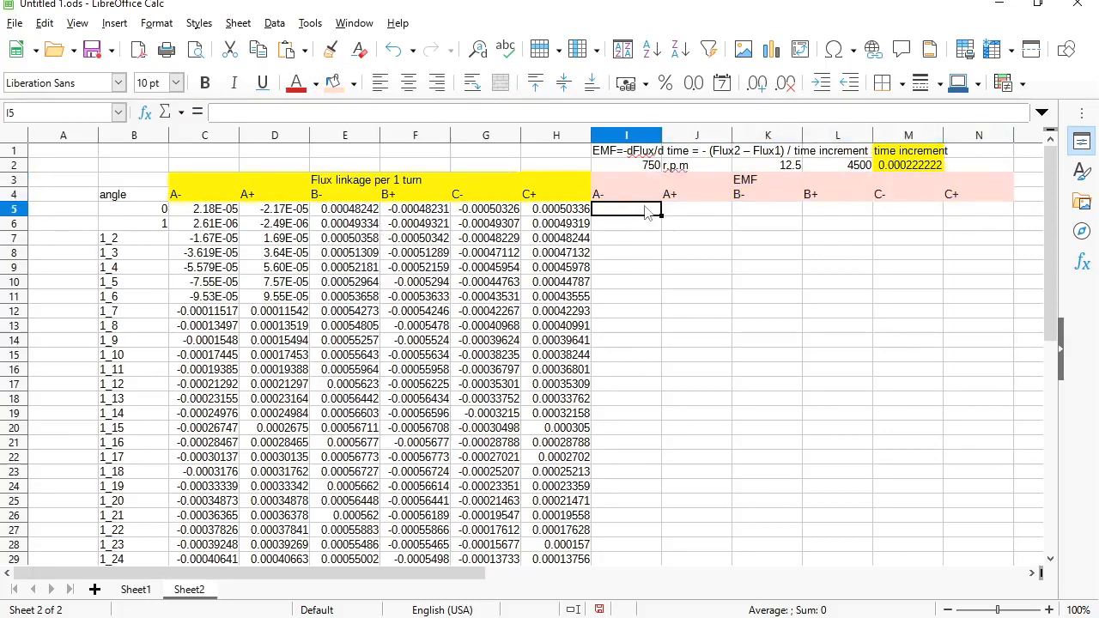
type("=")
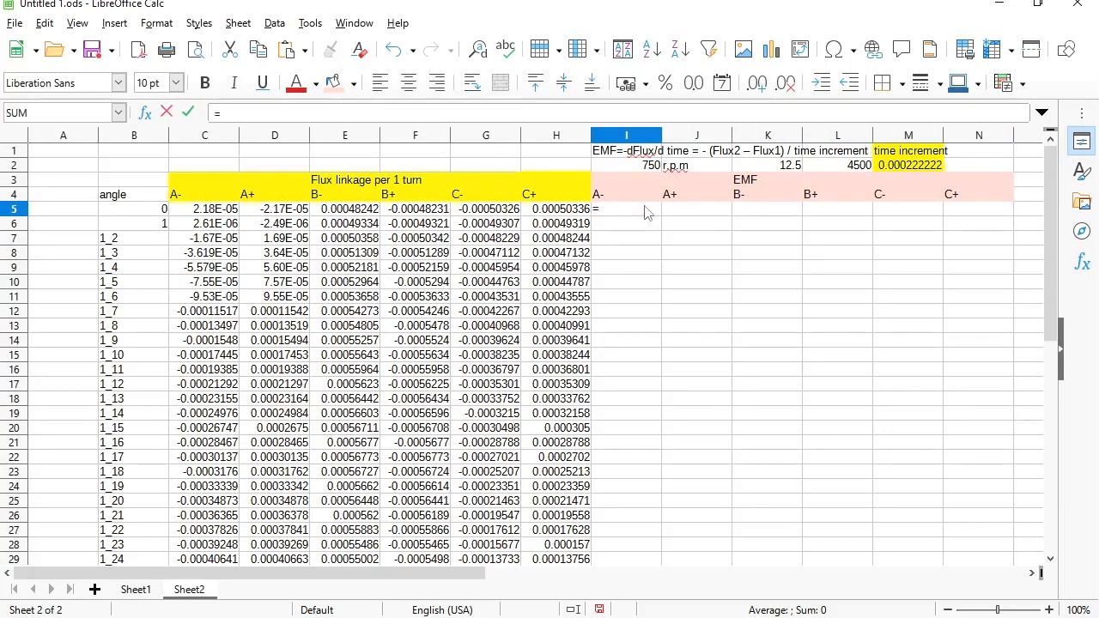
type("-(")
- Enter the first EMF formula =-(C5-C6)/0.0002222 in cell I5
left_click(208, 212)
type("-")
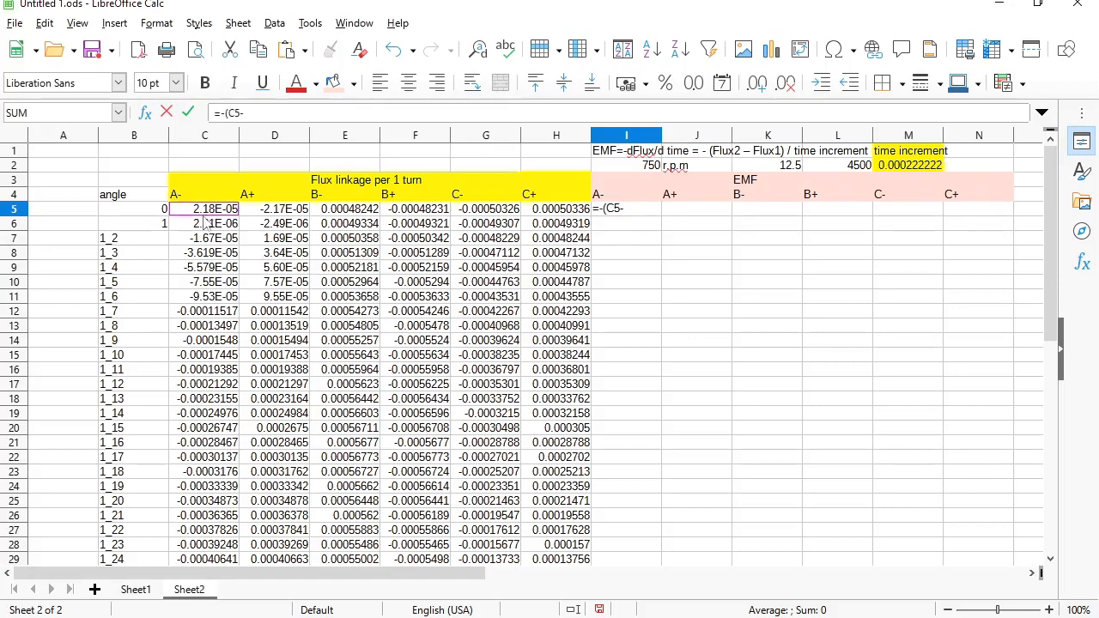
left_click(209, 225)
left_click(272, 112)
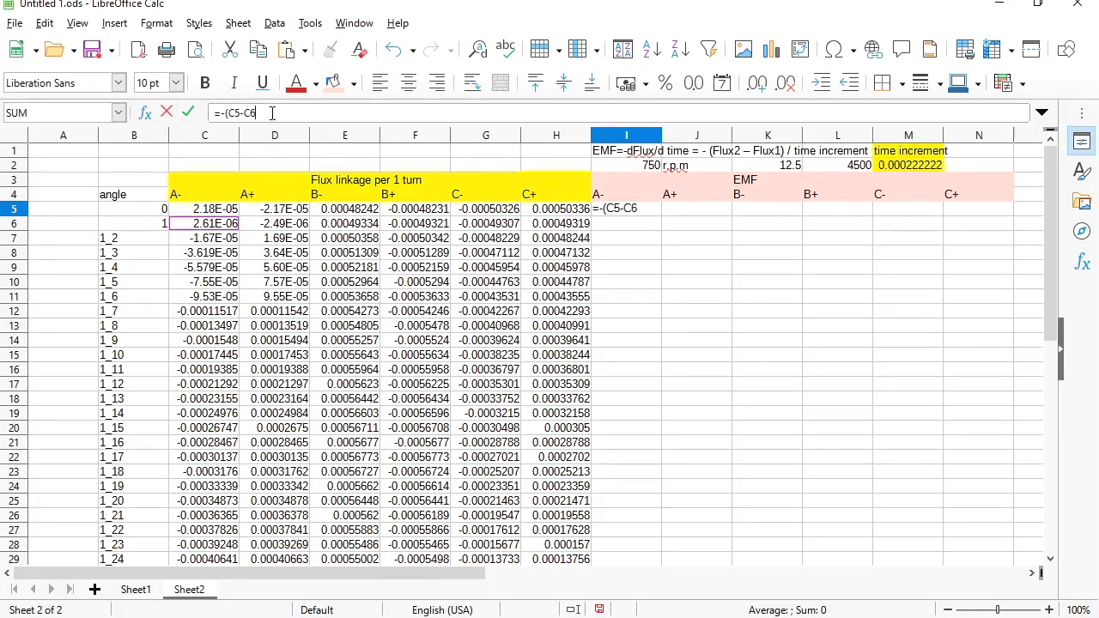
type(")/")
left_click(923, 171)
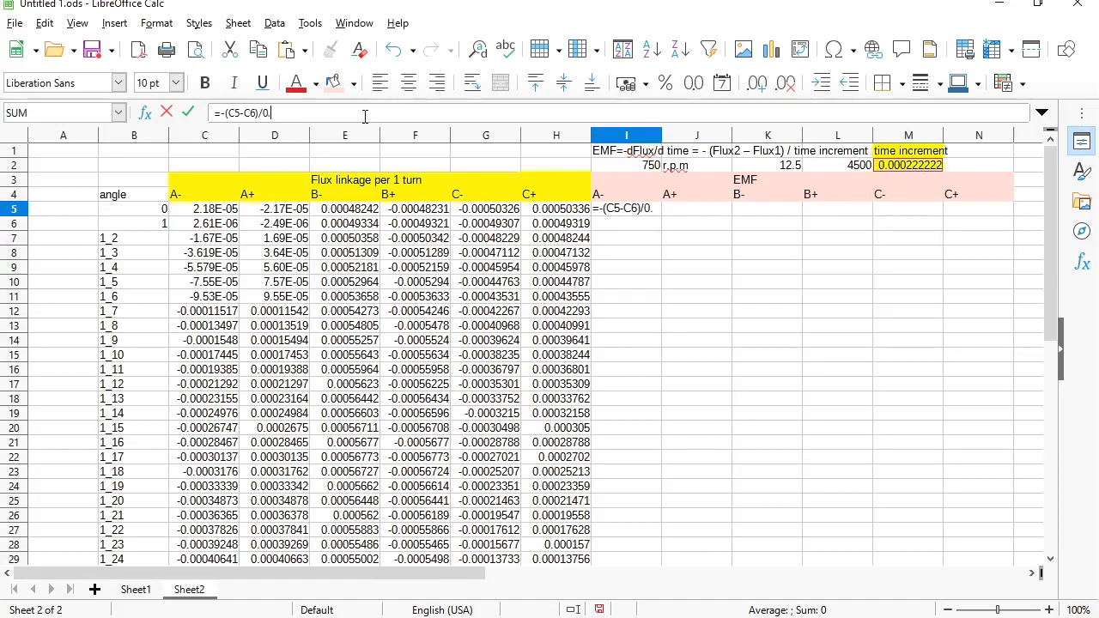
type("0.0002222")
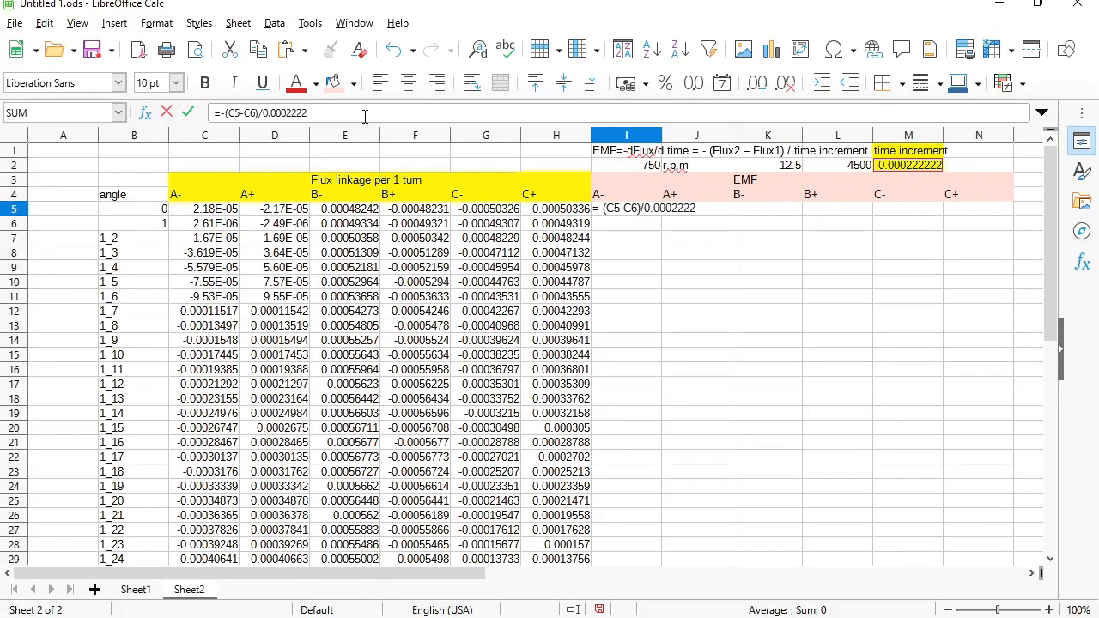
key("Return")
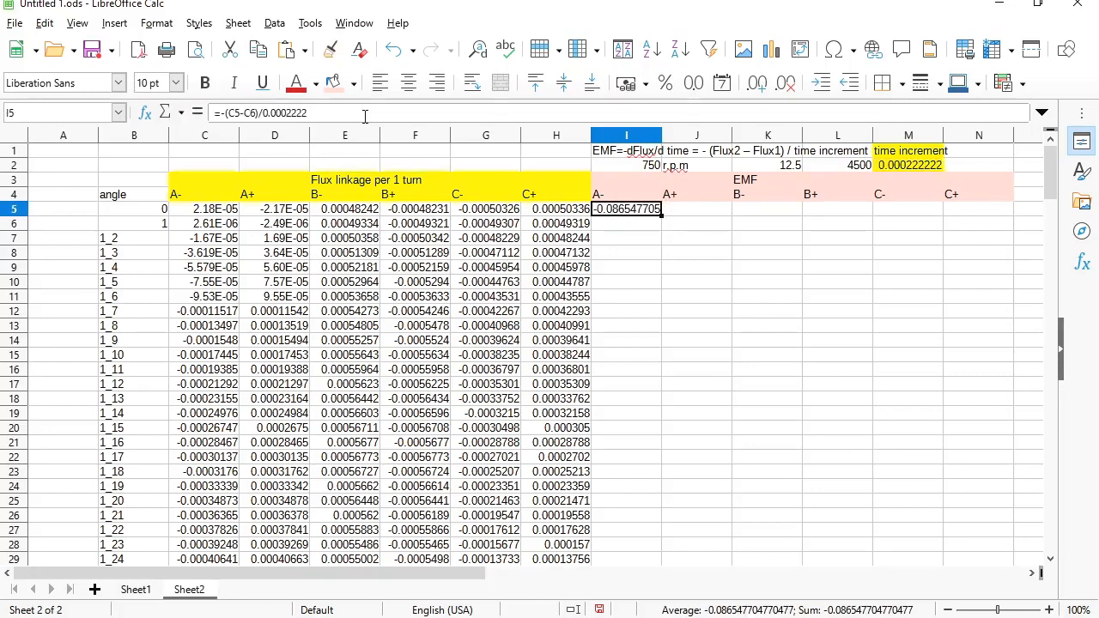
- Paste the EMF formula over I5:N184, accepting the overwrite
key("shift+Right")
key("shift+Right")
key("shift+Right")
key("shift+Right")
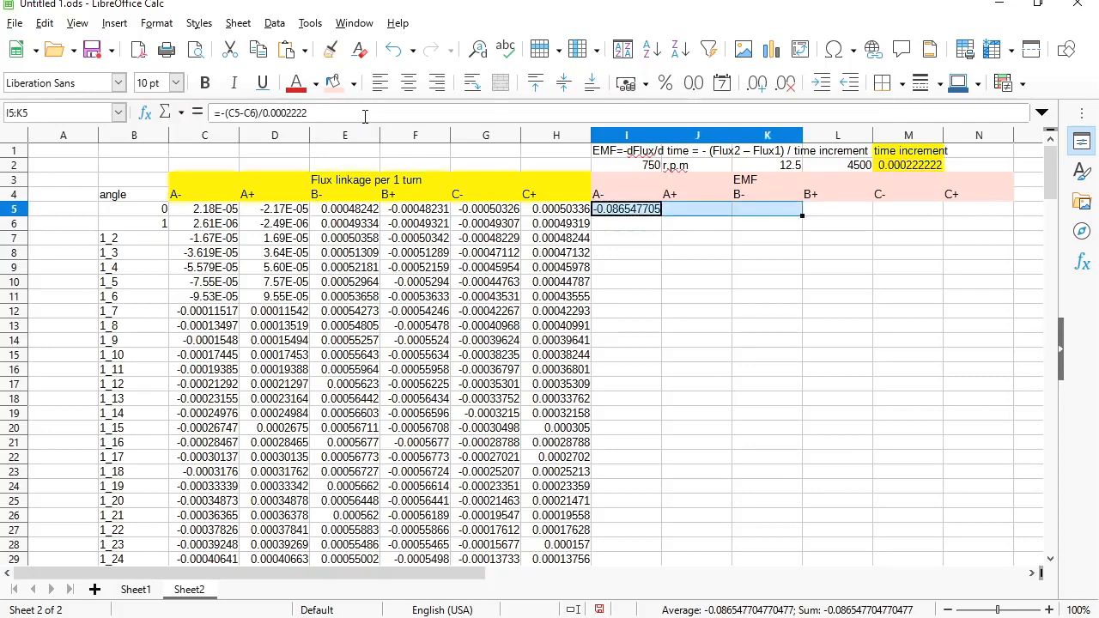
key("shift+Right")
key("shift+Page_Down")
key("shift+Page_Down")
key("shift+Page_Down")
key("shift+Page_Down")
key("shift+Page_Down")
key("shift+Page_Down")
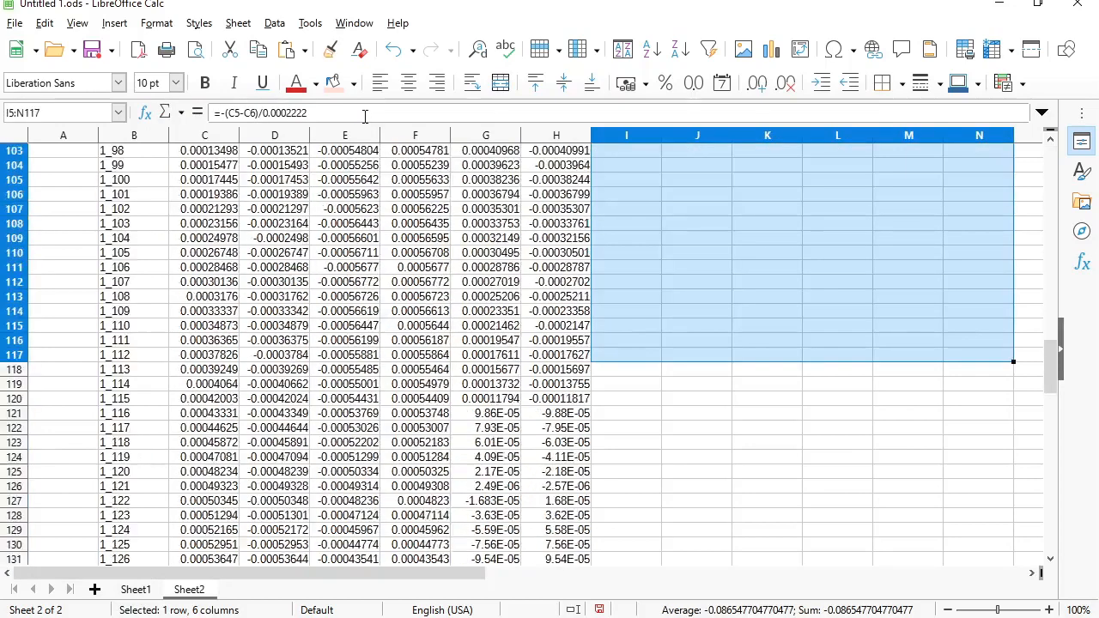
key("shift+Down")
key("shift+Down")
key("shift+Down")
key("shift+Down")
key("shift+Down")
key("shift+Down")
key("shift+Down")
key("shift+Down")
key("shift+Down")
key("shift+Down")
key("shift+Down")
key("shift+Down")
key("shift+Up")
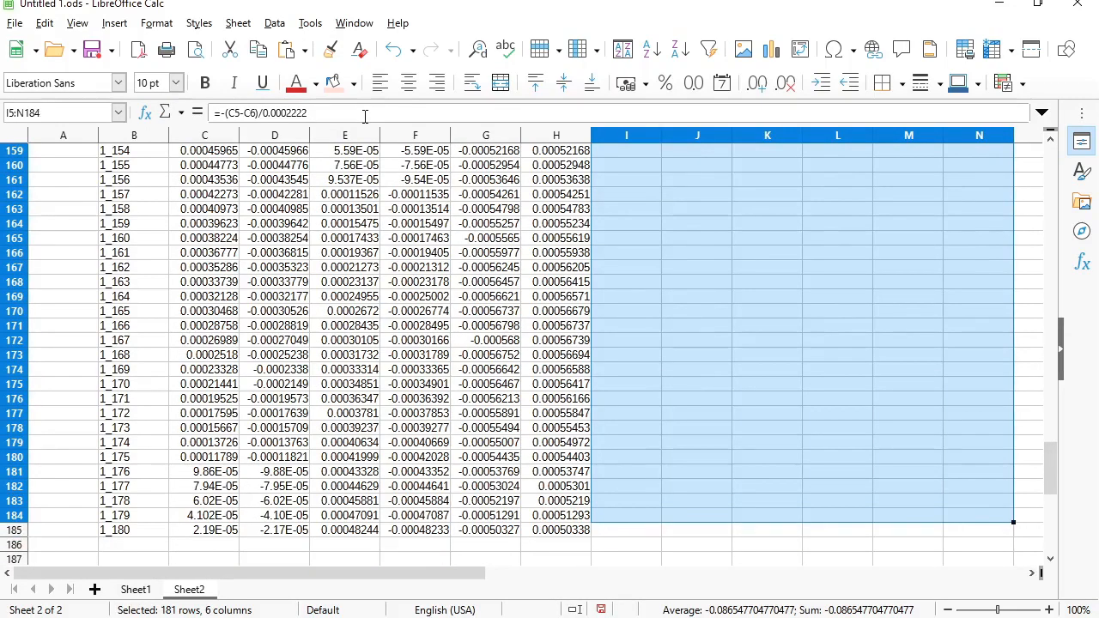
key("ctrl+v")
key("Return")
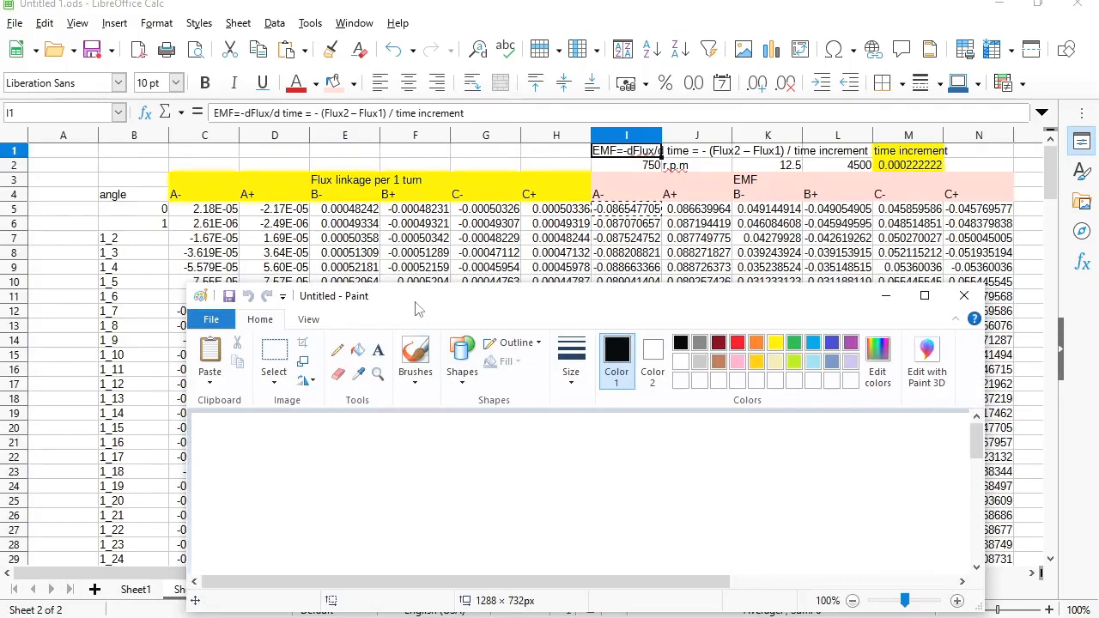
- Draw the first coil's two thick slanted sides with end-winding curves joining them
left_click_drag(254, 518, 351, 452)
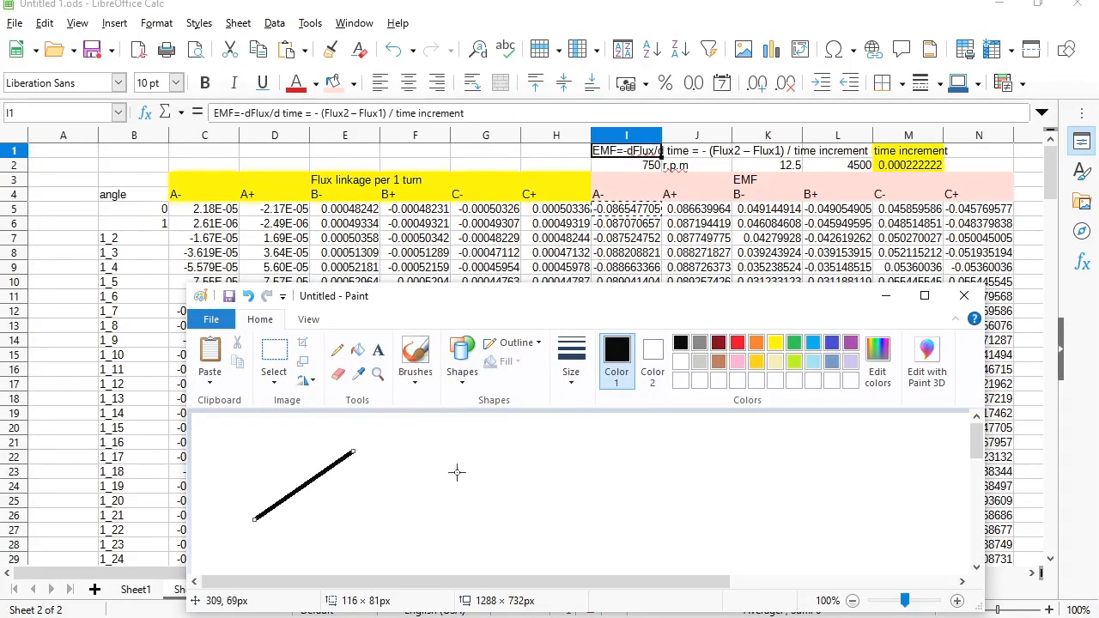
mouse_move(386, 541)
left_mouse_down()
mouse_move(469, 459)
mouse_move(485, 462)
left_mouse_up()
left_click(336, 349)
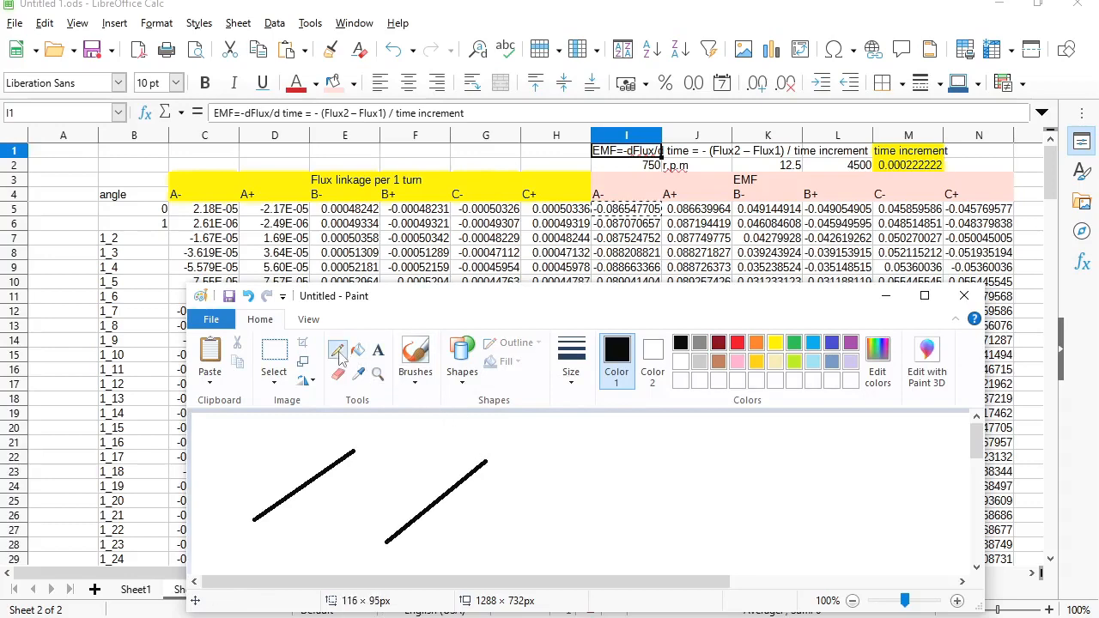
mouse_move(361, 446)
left_mouse_down()
mouse_move(449, 439)
mouse_move(485, 453)
left_mouse_up()
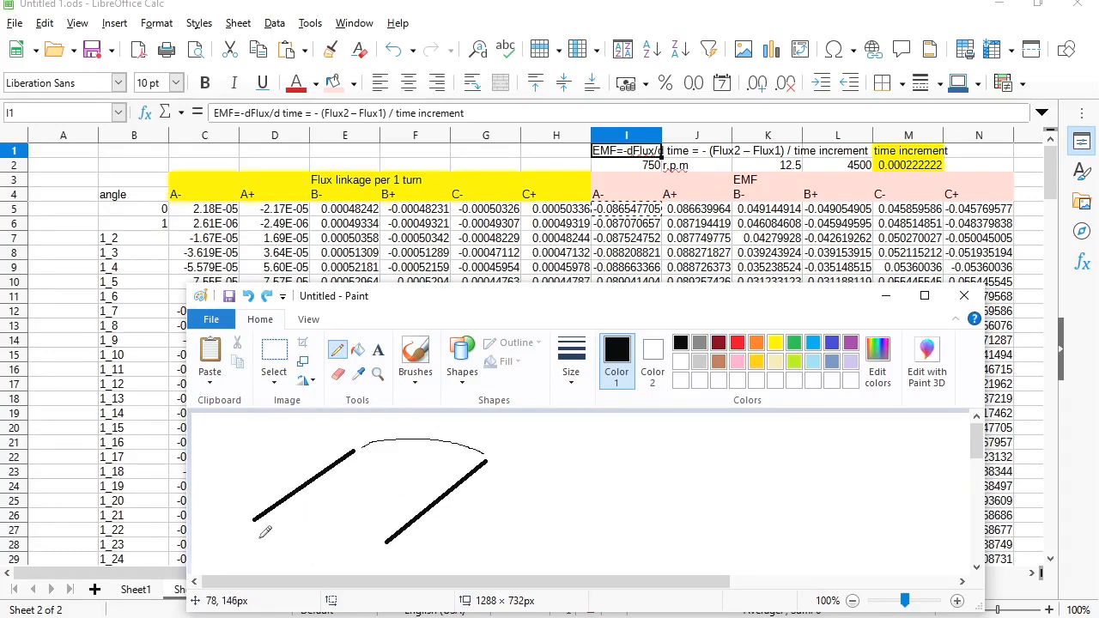
left_click_drag(260, 526, 277, 559)
left_click_drag(370, 540, 309, 556)
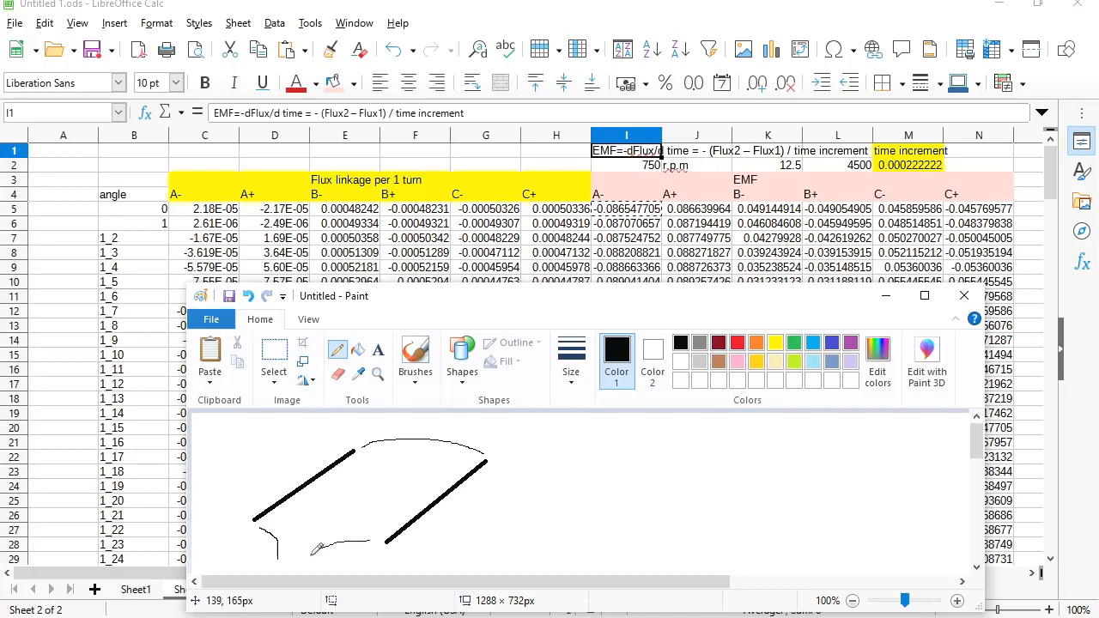
- Label the slanted coil sides A- and A+ and add current-direction arrowheads
left_click(378, 350)
left_click(274, 452)
type("A-")
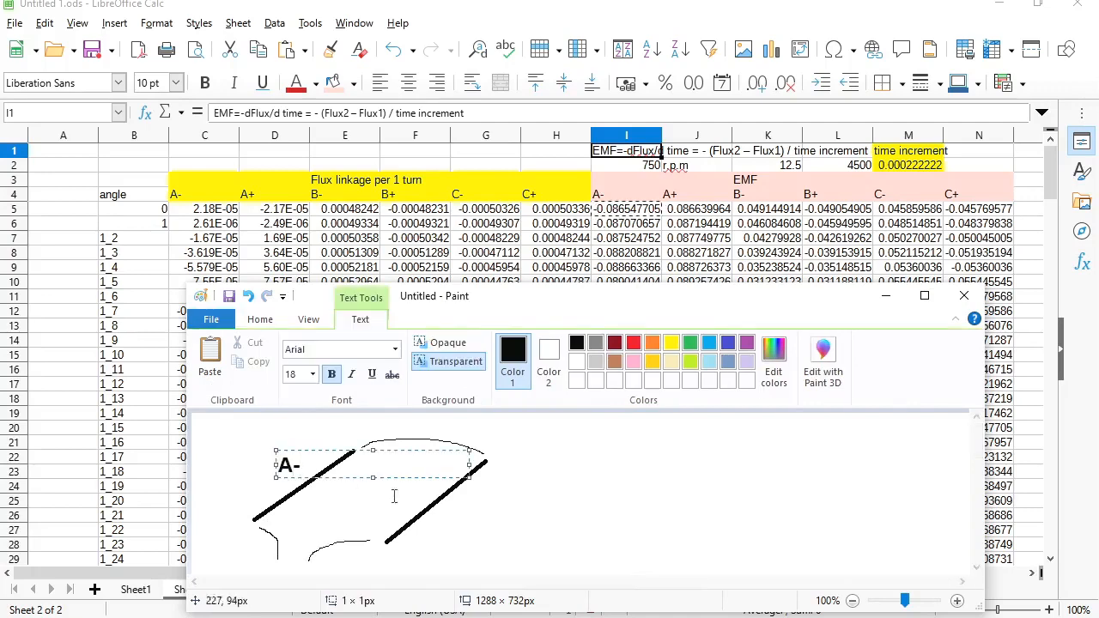
left_click(473, 525)
left_click(458, 507)
type("A+")
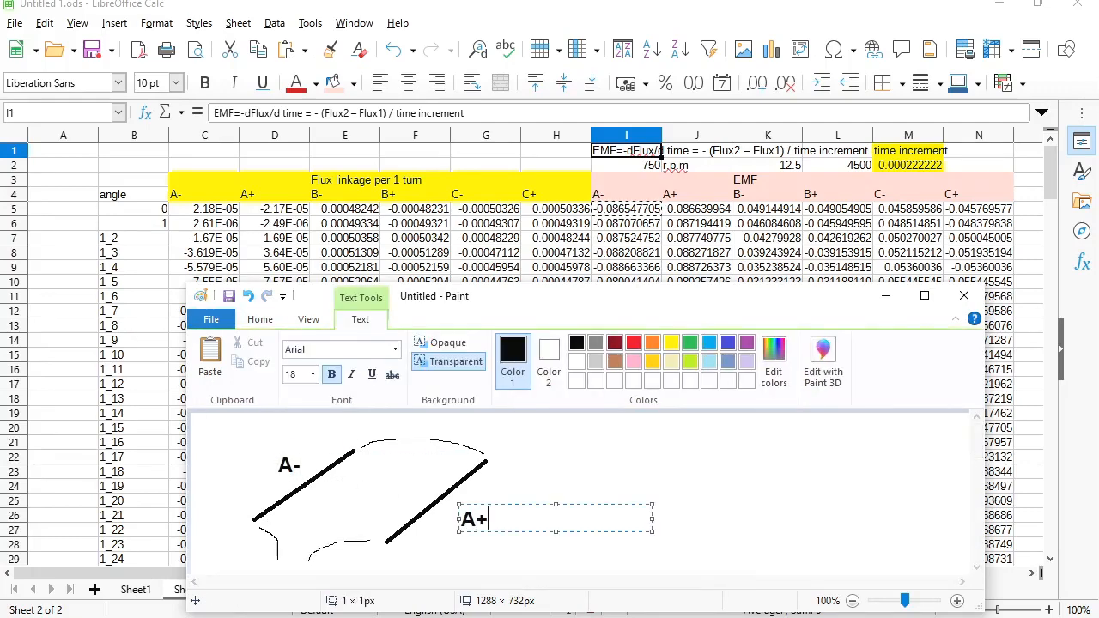
key("Return")
key("Escape")
mouse_move(317, 489)
left_mouse_down()
mouse_move(322, 469)
mouse_move(310, 474)
mouse_move(325, 472)
left_mouse_up()
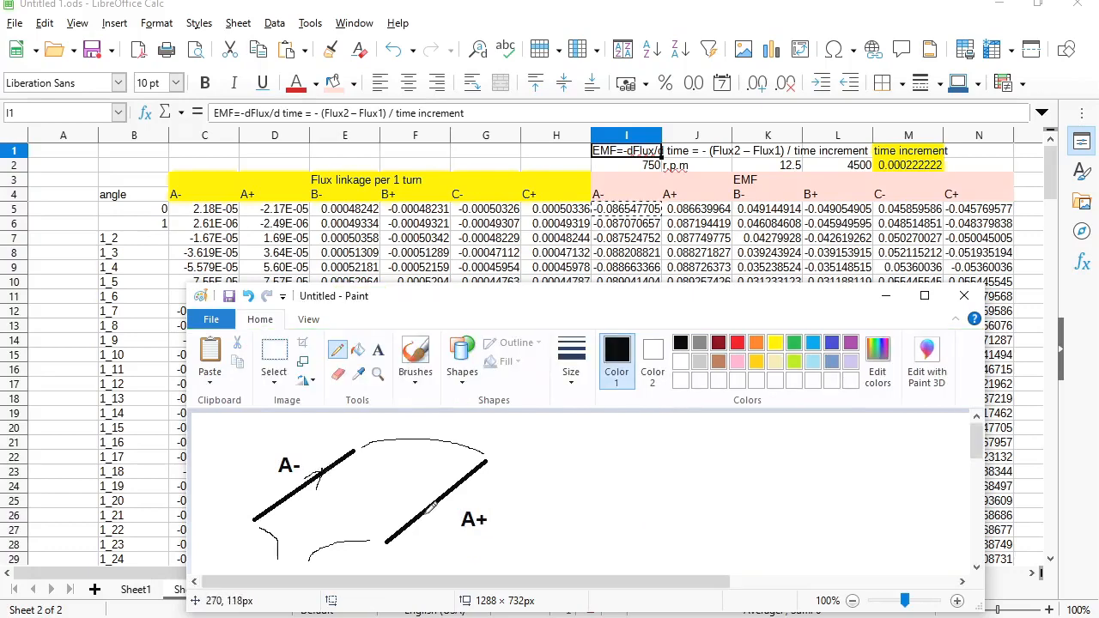
left_click_drag(441, 512, 441, 494)
- Draw a second coil from horizontal straight sides with arrowheads, a joining line and end curves
left_click(463, 367)
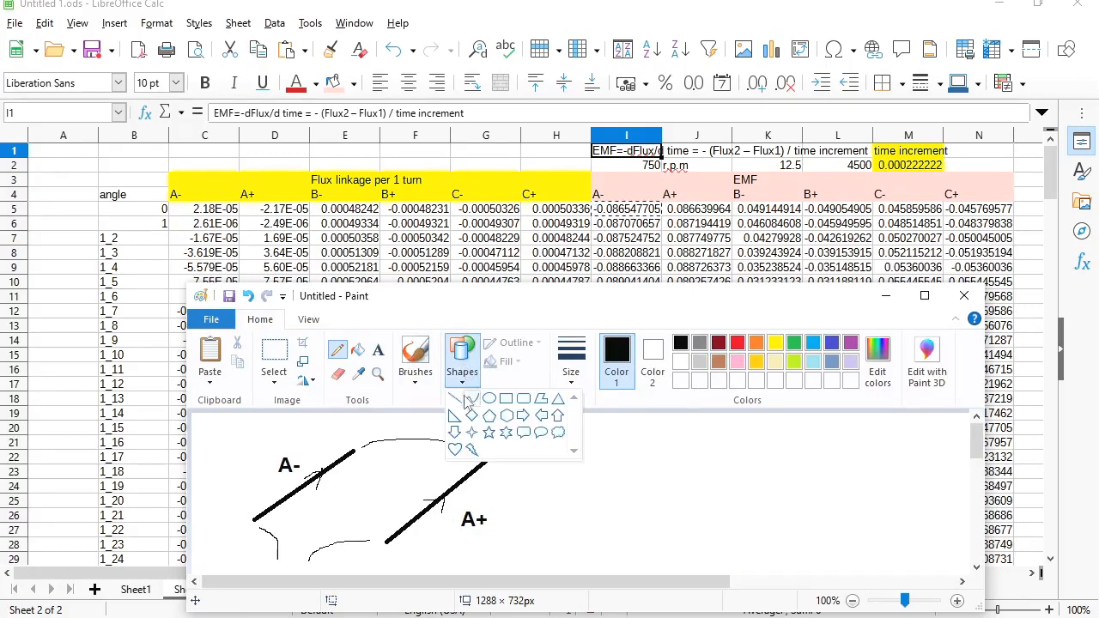
left_click(454, 398)
left_click_drag(643, 447, 669, 459)
left_click_drag(755, 461, 833, 460)
left_click(337, 349)
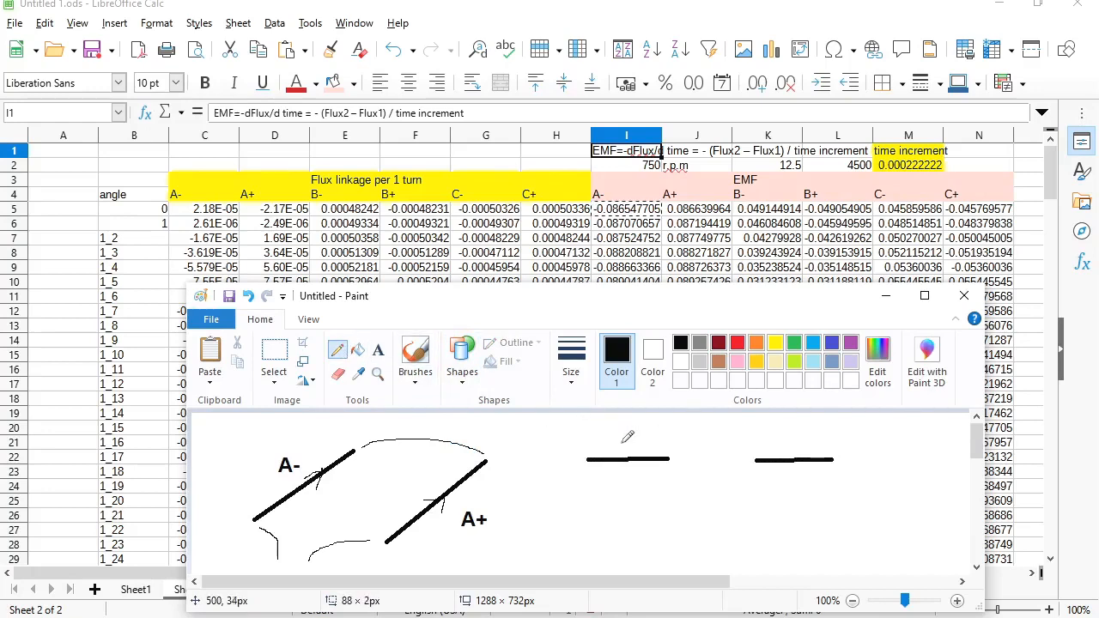
mouse_move(623, 452)
left_mouse_down()
mouse_move(637, 461)
mouse_move(623, 469)
left_mouse_up()
mouse_move(796, 452)
left_mouse_down()
mouse_move(809, 458)
mouse_move(799, 467)
left_mouse_up()
left_click_drag(671, 461, 753, 461)
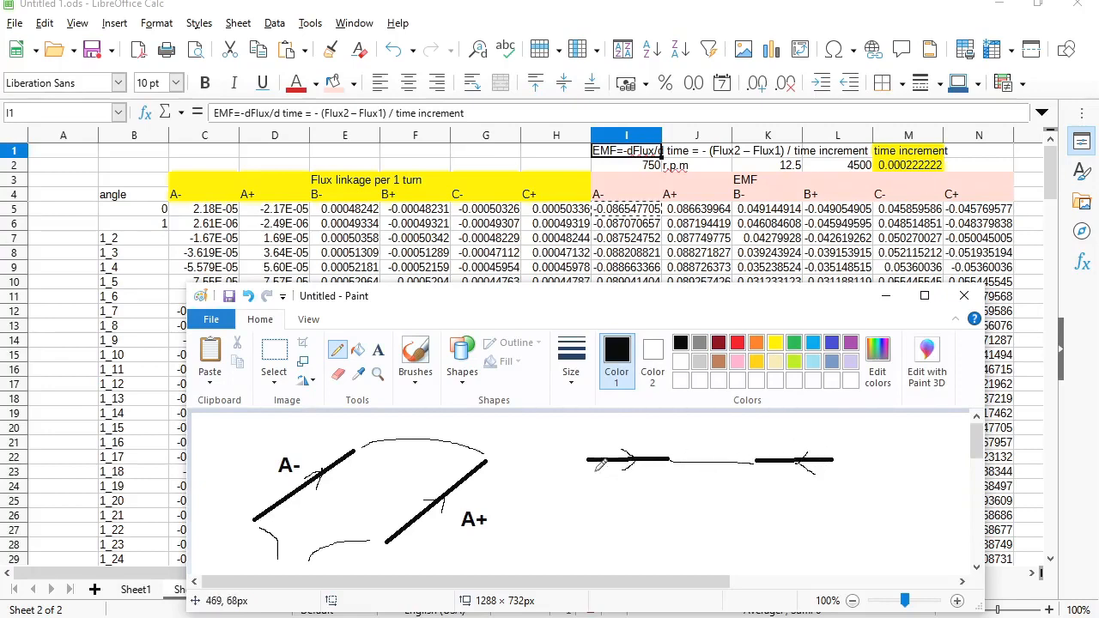
left_click_drag(587, 462, 609, 541)
mouse_move(834, 462)
left_mouse_down()
mouse_move(839, 484)
mouse_move(792, 548)
left_mouse_up()
- Label the horizontal coil sides A- and A+
left_click(377, 349)
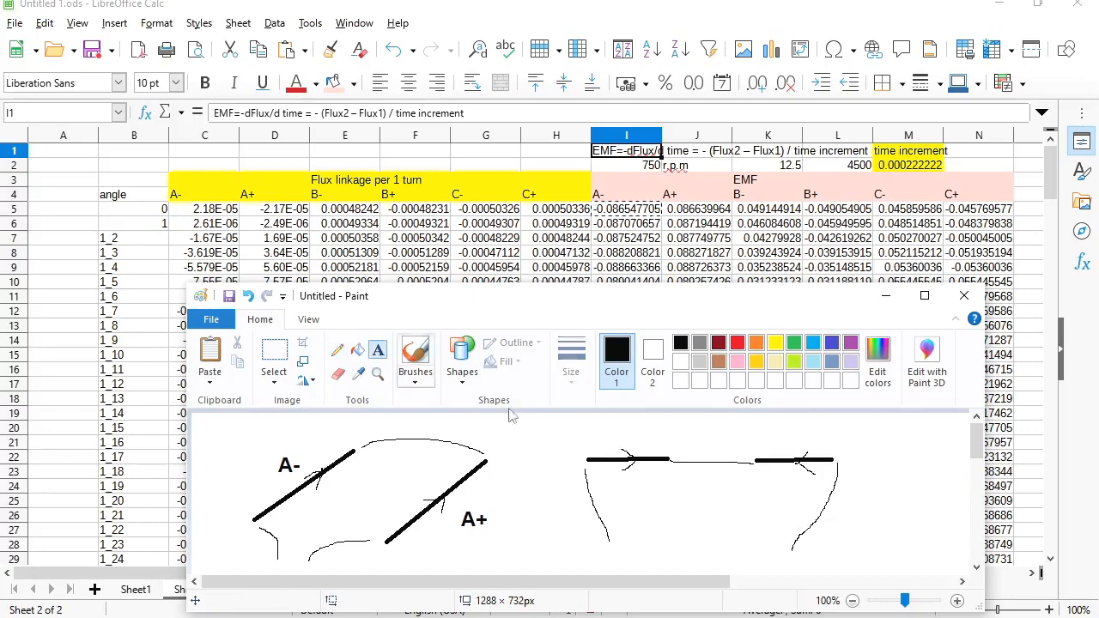
left_click(597, 419)
type("A")
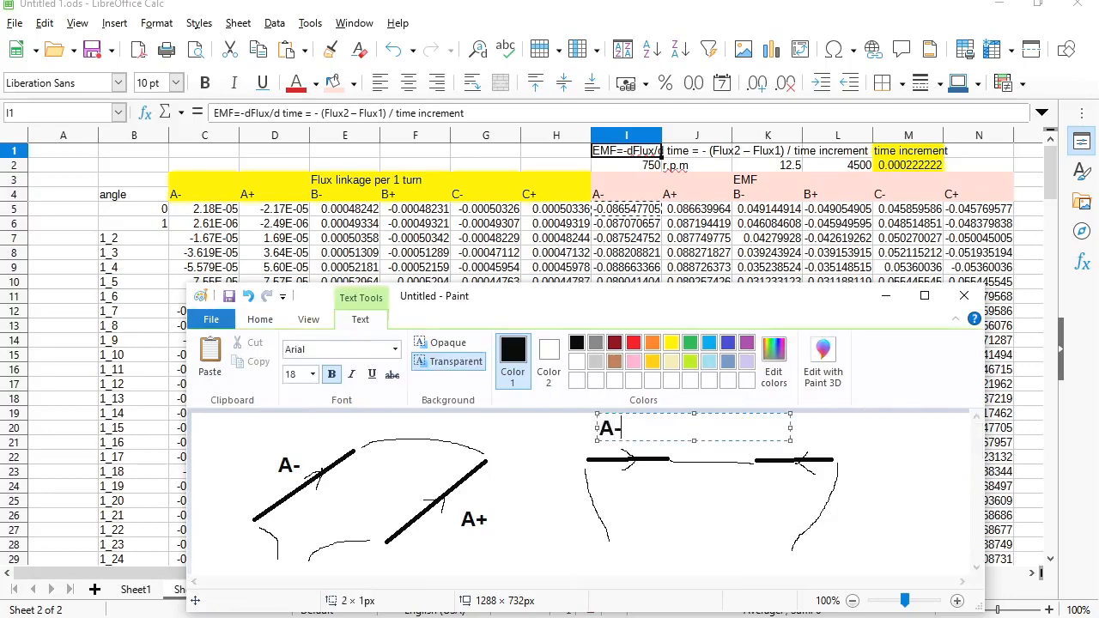
type("-")
left_click(808, 439)
left_click(783, 424)
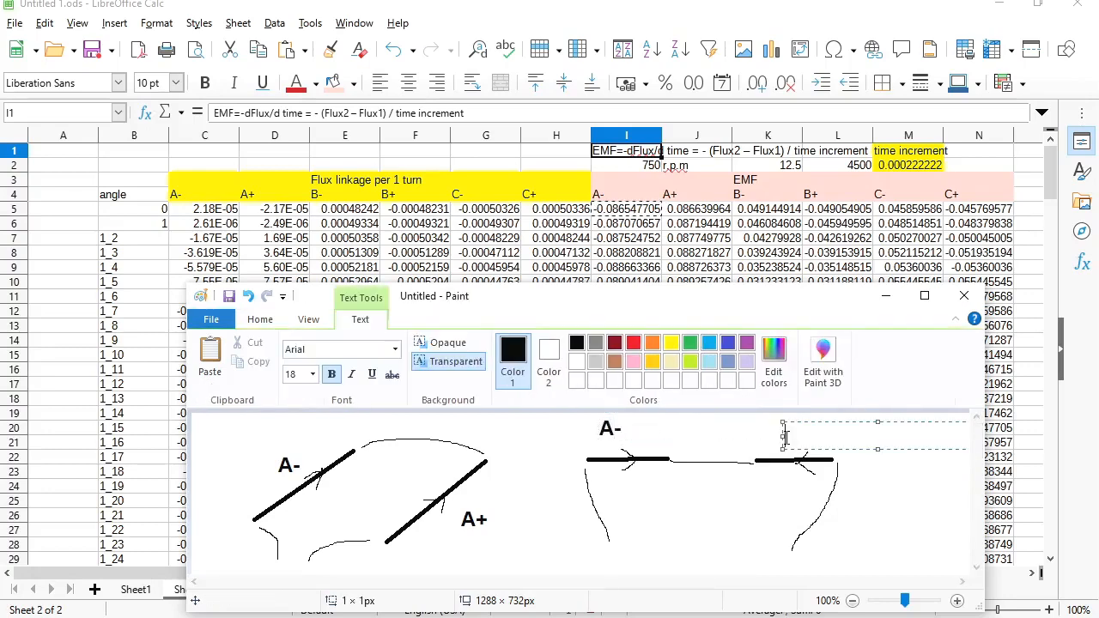
type("A+")
left_click(656, 447)
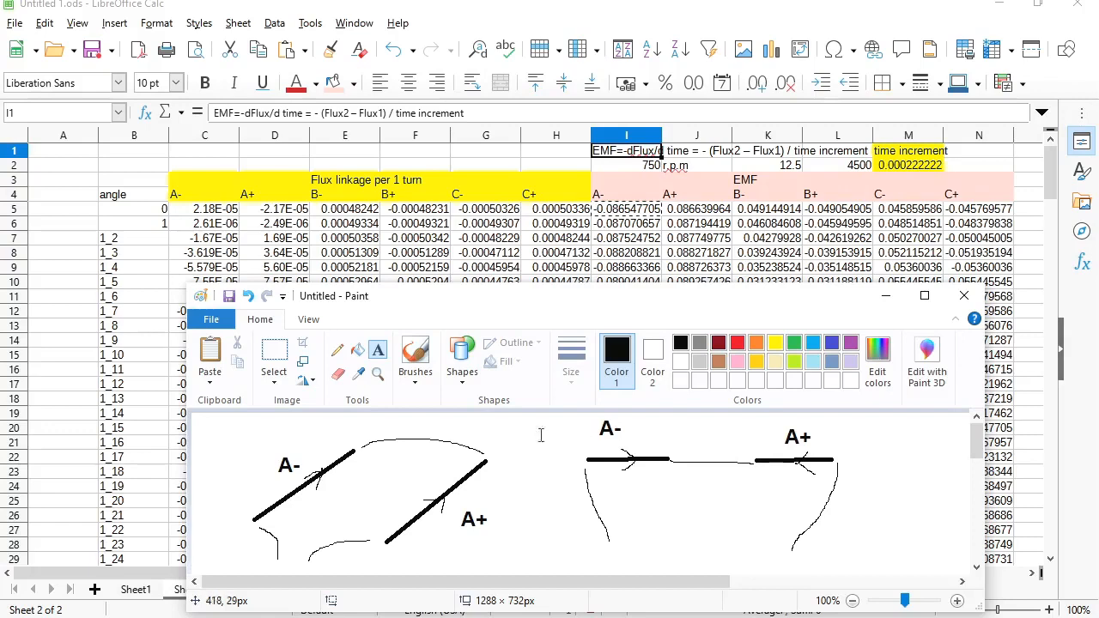
- Draw a loop between the slanted sides and annotate it with '90'
left_click(340, 355)
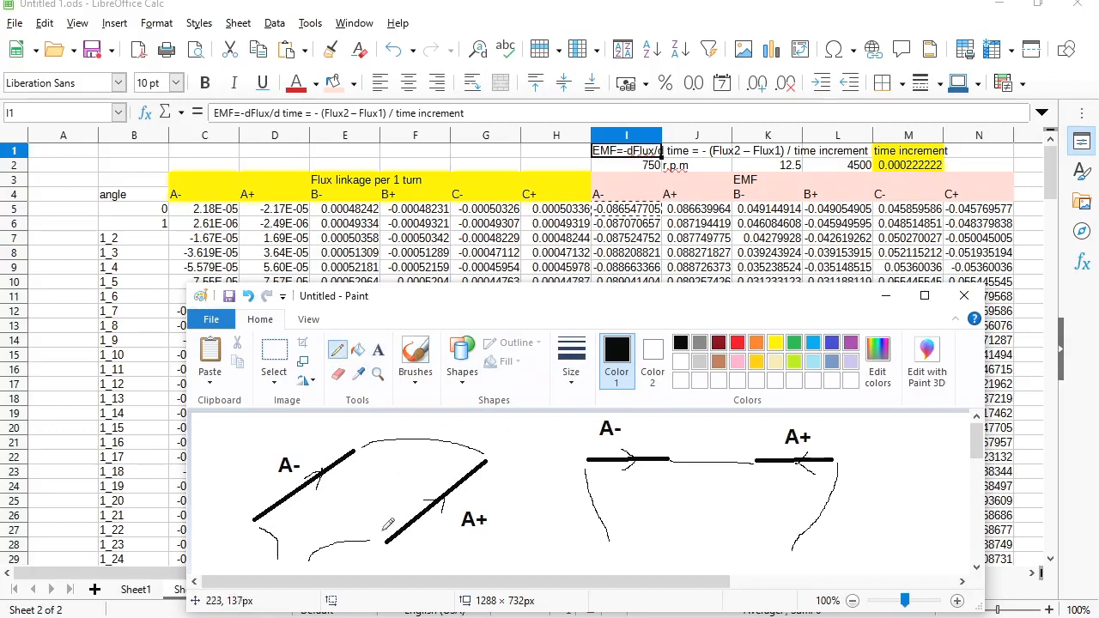
mouse_move(302, 528)
left_mouse_down()
mouse_move(320, 485)
mouse_move(395, 433)
mouse_move(442, 442)
mouse_move(447, 479)
mouse_move(391, 519)
mouse_move(296, 550)
left_mouse_up()
left_click(378, 350)
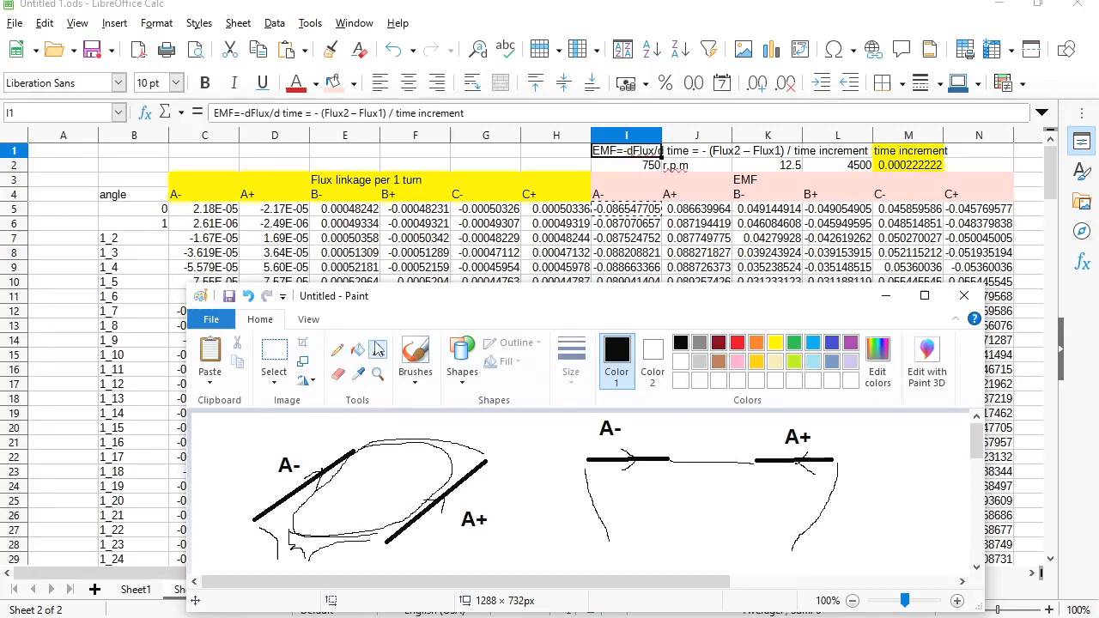
left_click(347, 486)
type("90")
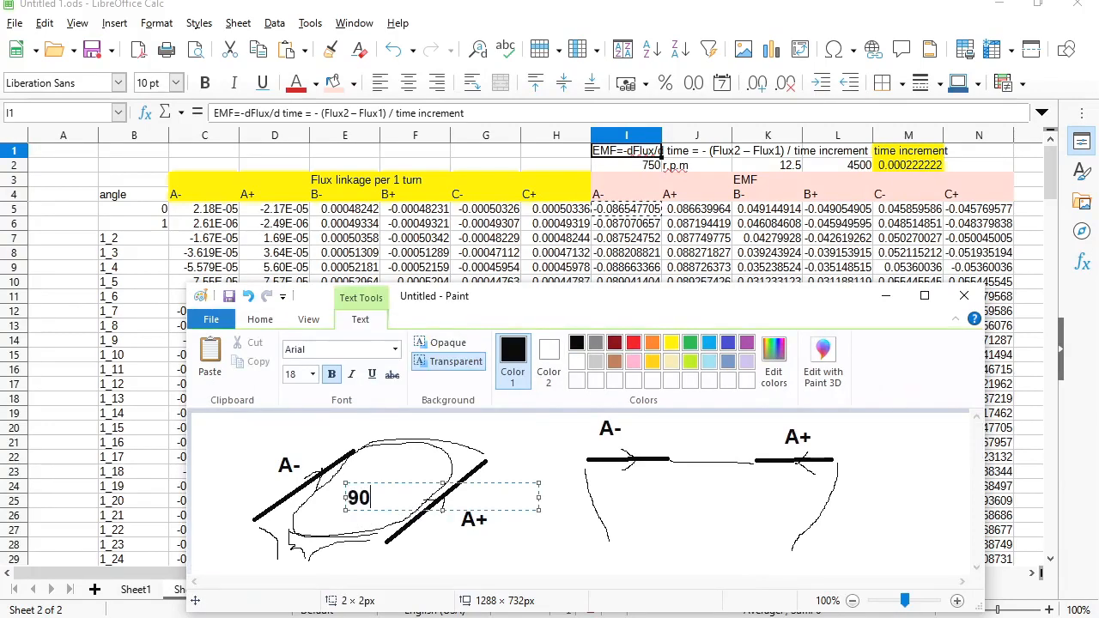
left_click(337, 506)
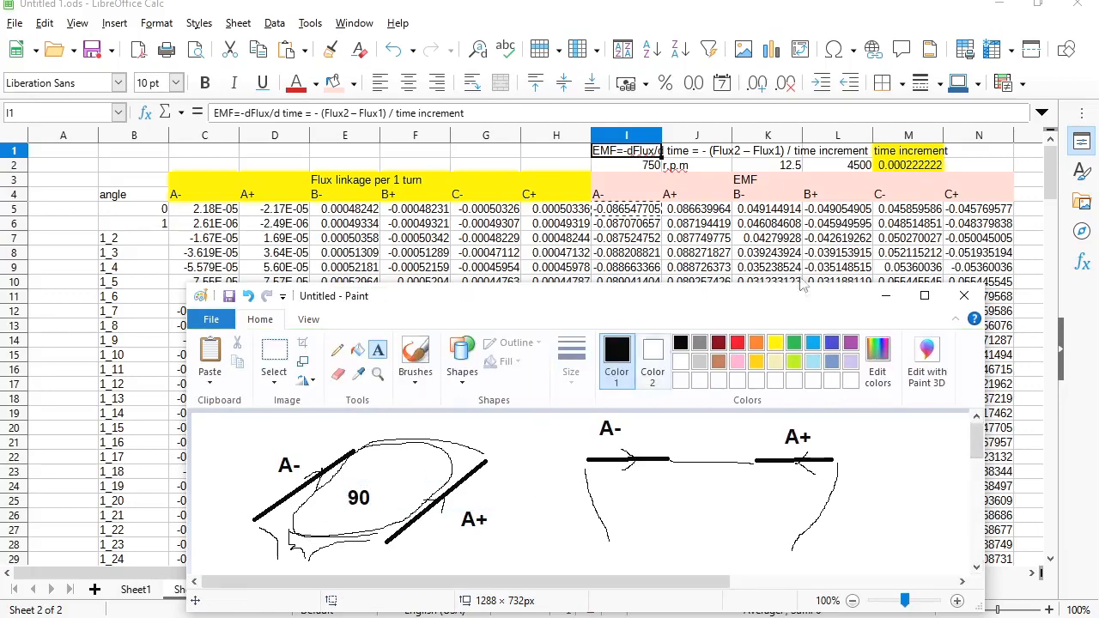
left_click(844, 211)
- Enter the heading 'Voltages' above the new block beside the EMF table
key("Right")
key("Right")
key("Right")
key("Right")
key("Right")
key("Right")
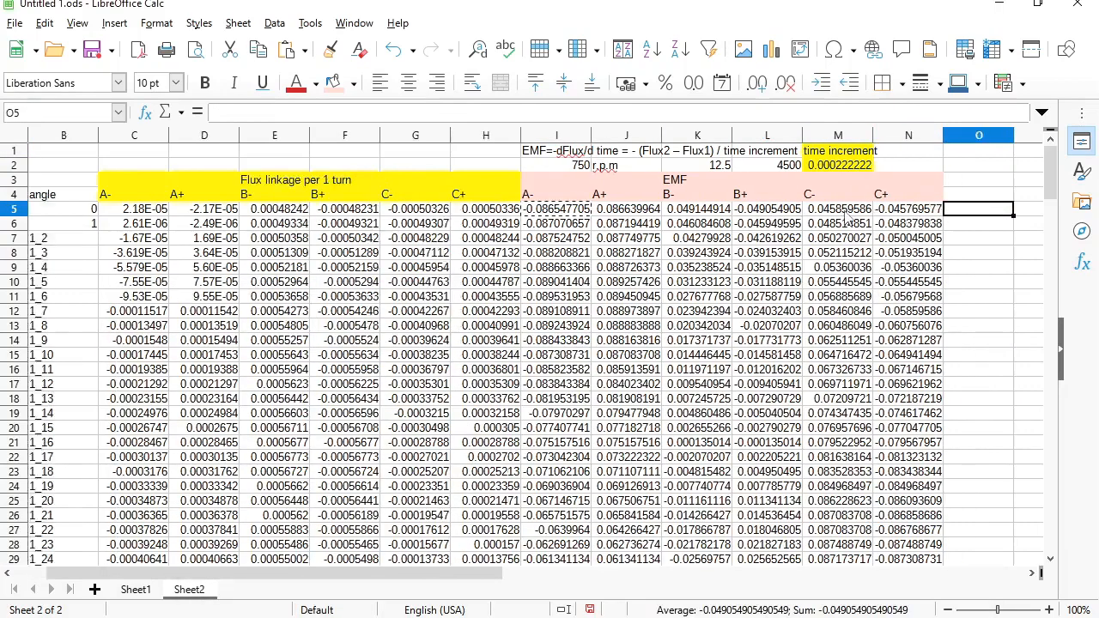
key("Left")
key("Left")
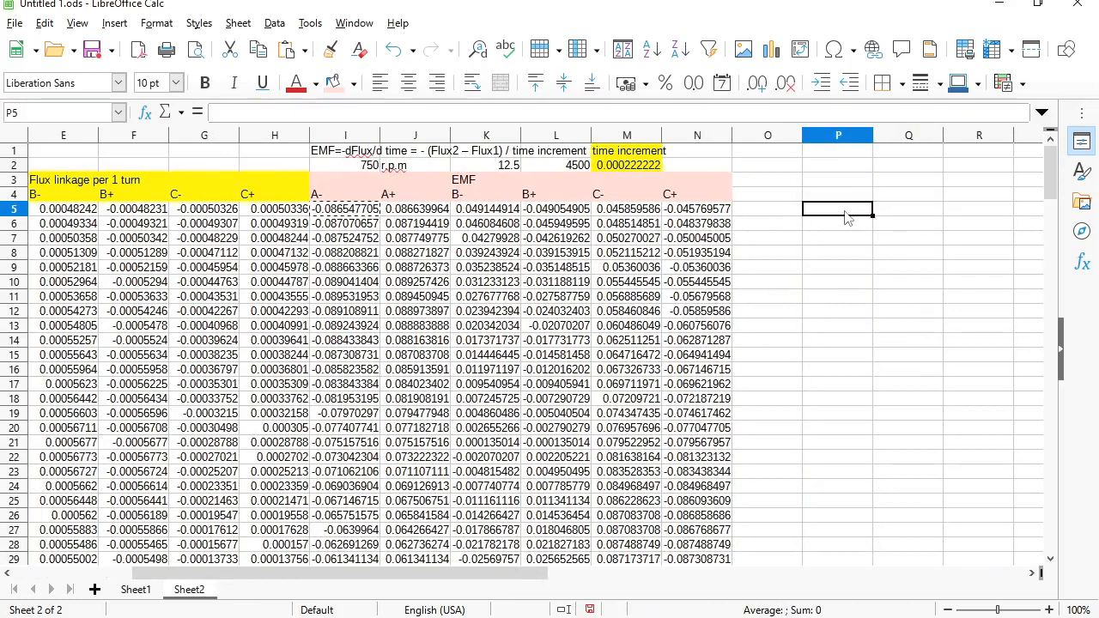
key("Up")
key("Up")
key("Right")
key("Right")
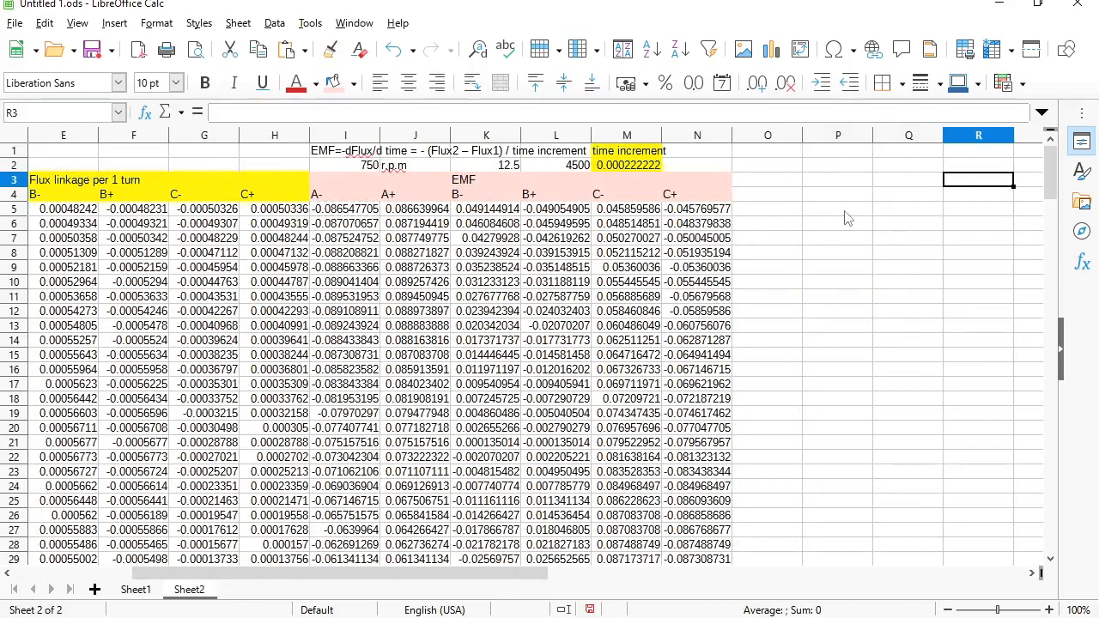
key("Left")
type("Volt")
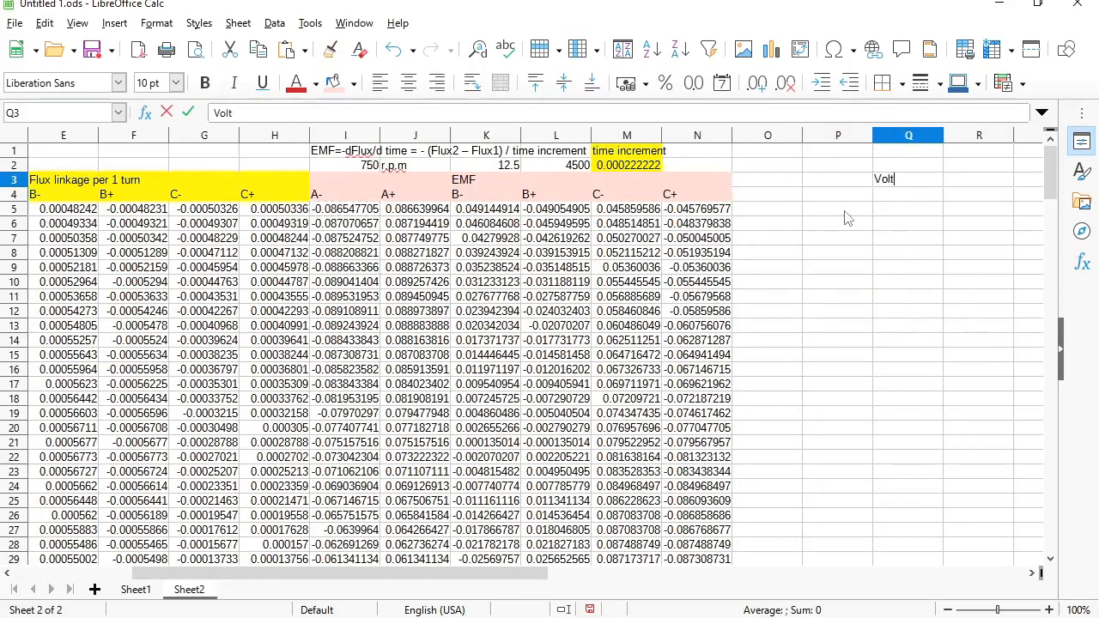
type("ages")
key("Return")
- Enter column headers A+ - A-, B+ - B- and C+ - C- in P4:R4
key("Left")
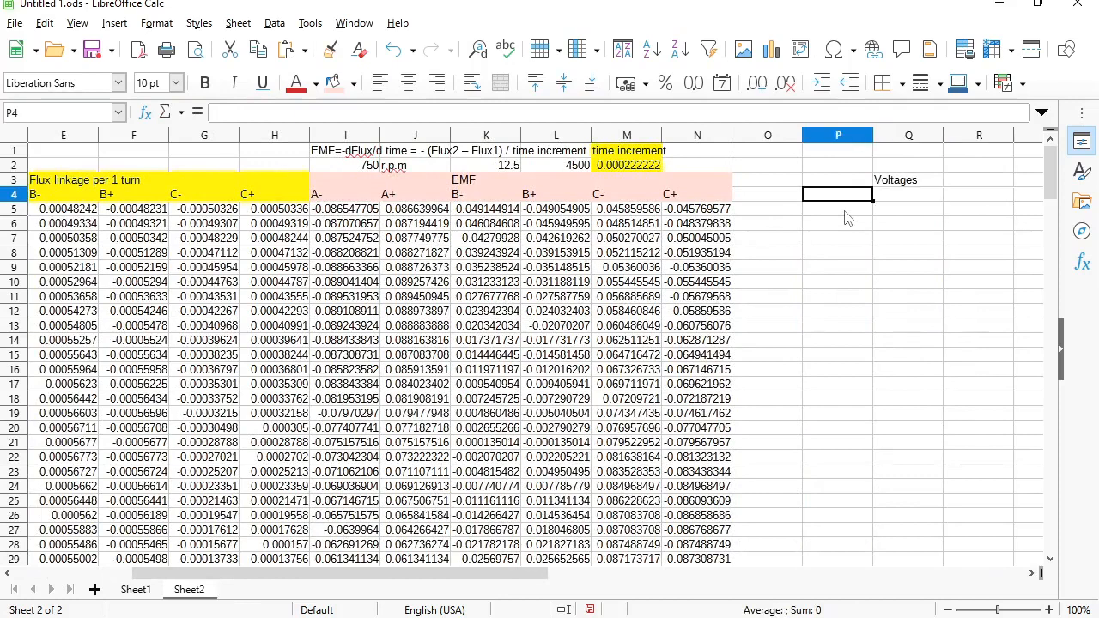
type("A+ - A-")
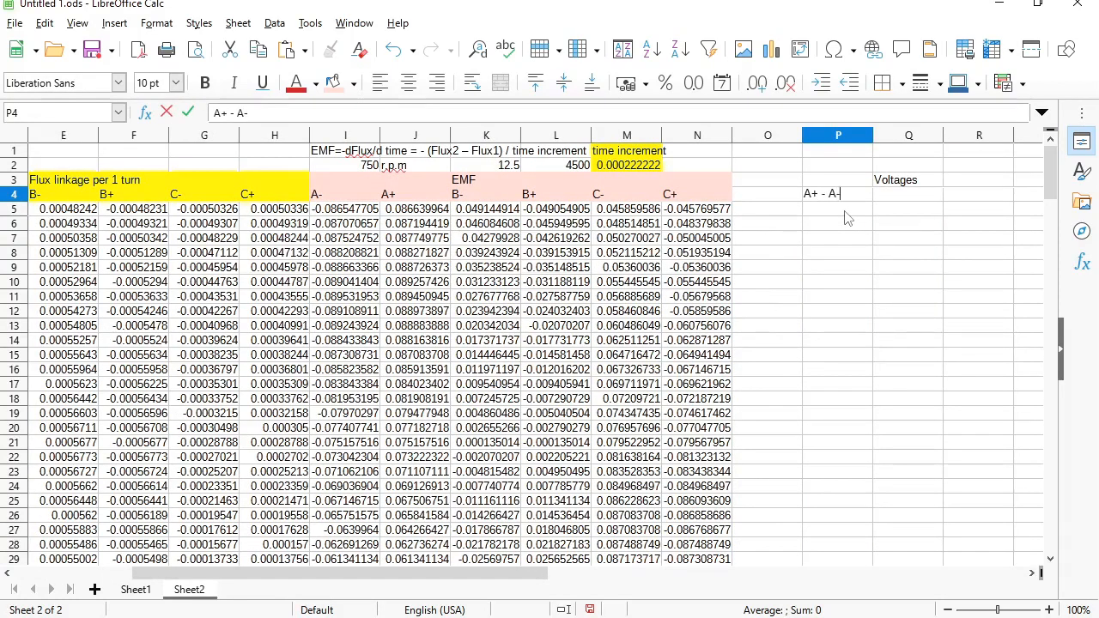
key("Tab")
type("B")
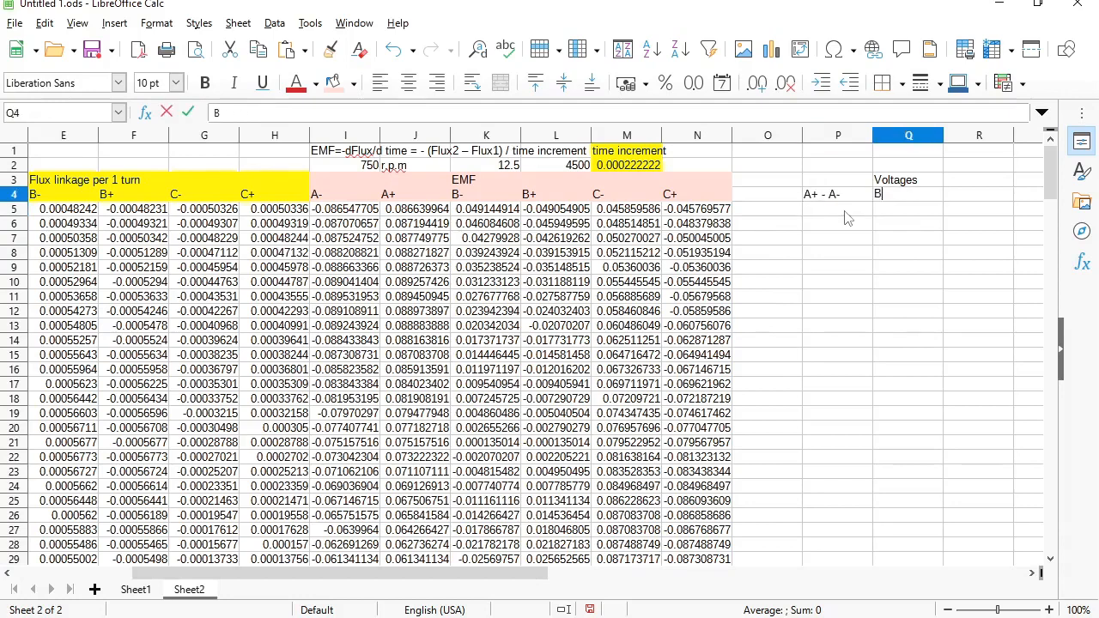
type("+ - B-")
key("Tab")
type("C")
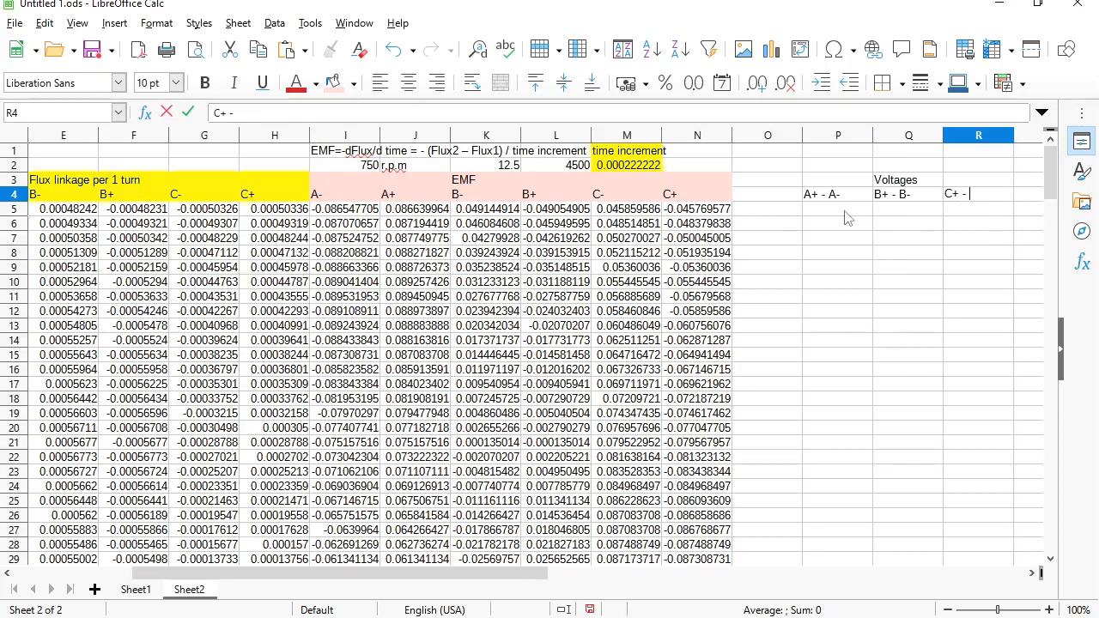
type("+ - C-")
key("Return")
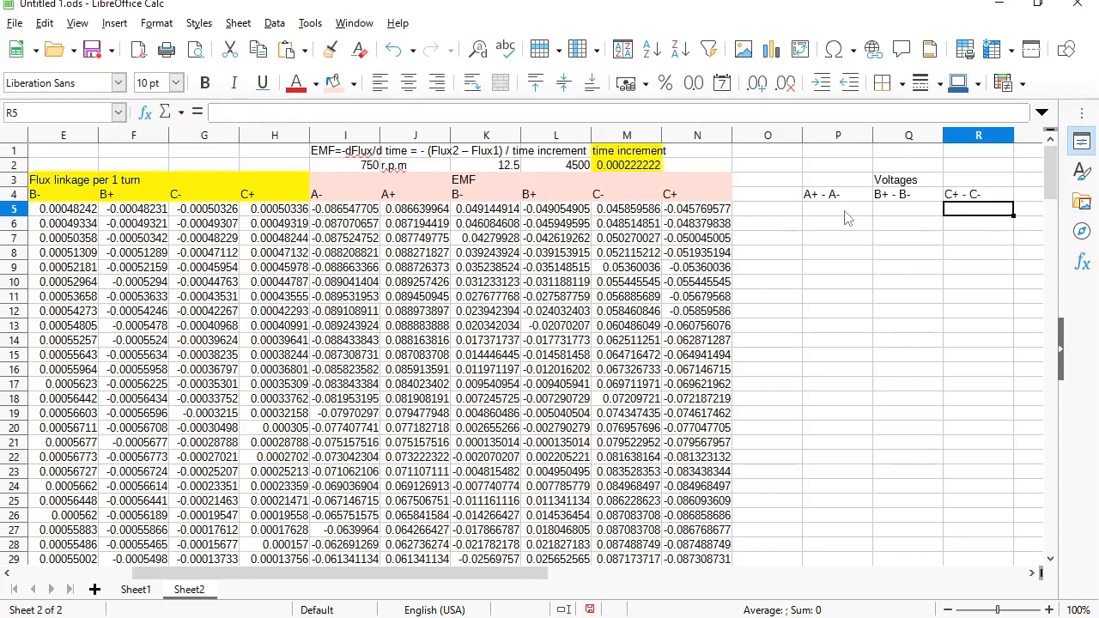
- Give the header cells P3:R4 a Light Blue 4 background
left_click_drag(837, 180, 979, 196)
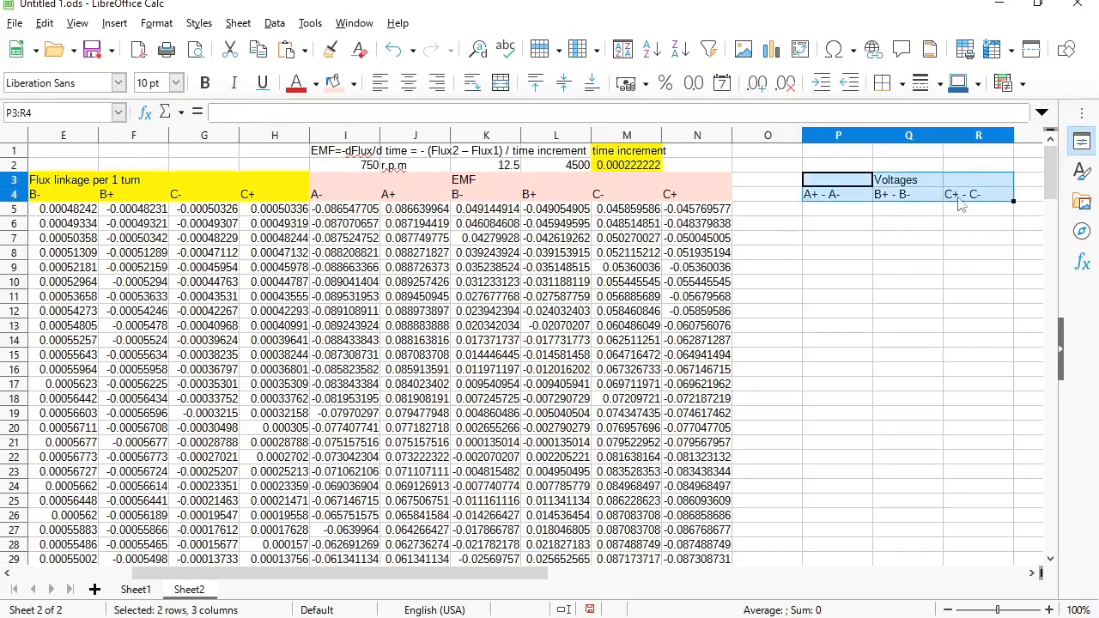
left_click(353, 84)
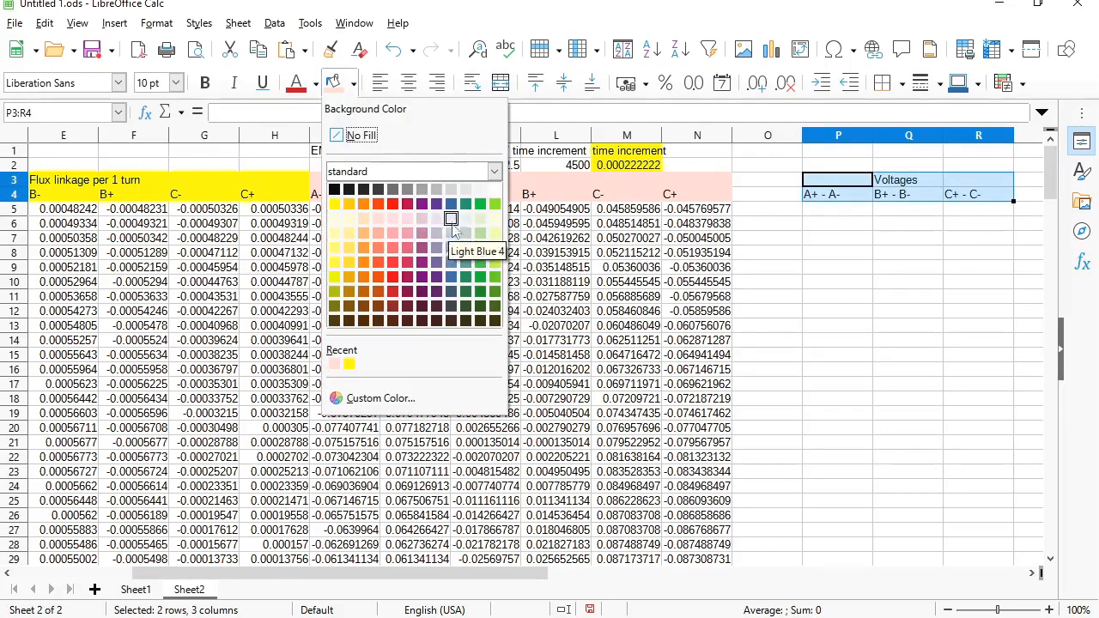
left_click(453, 222)
left_click(858, 210)
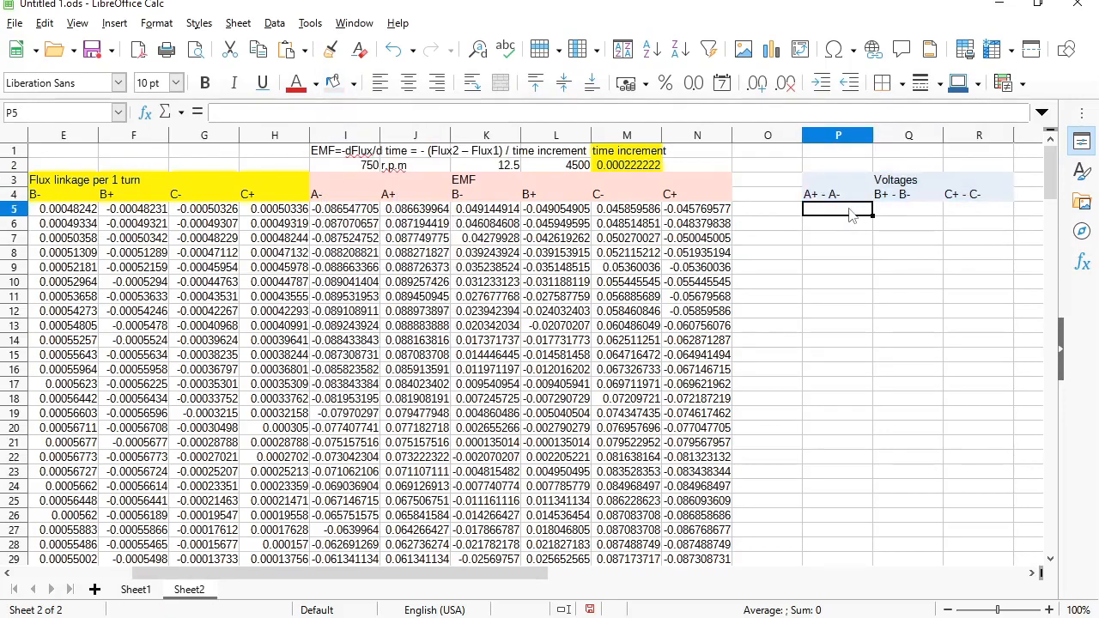
type("=")
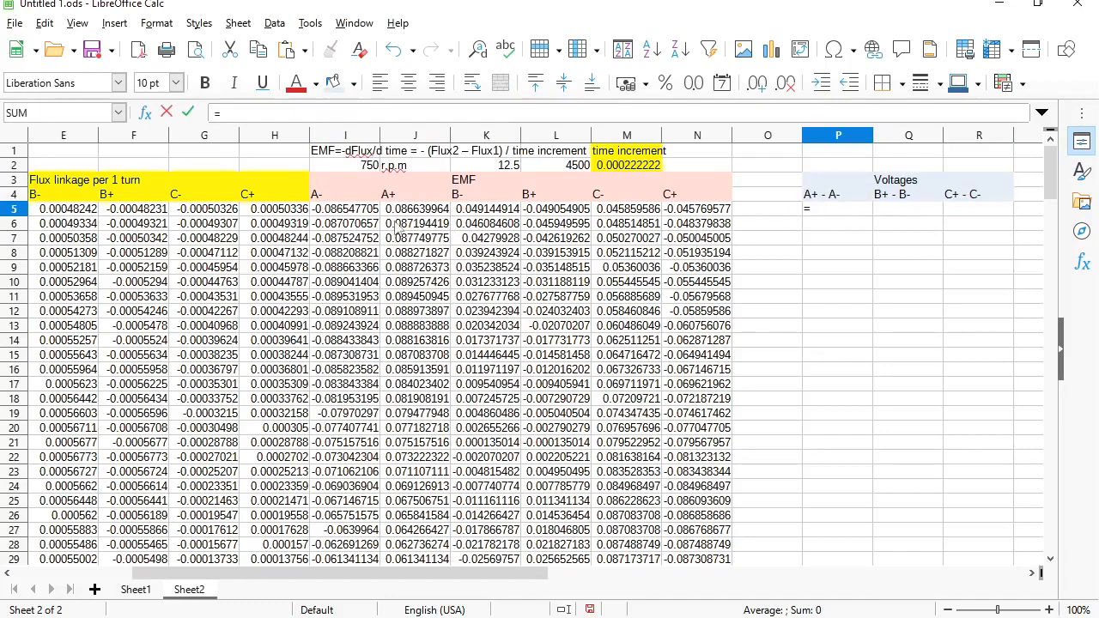
- Enter =(J5-I5)*90 in P5 for the A-phase voltage
left_click(409, 211)
left_click(332, 210)
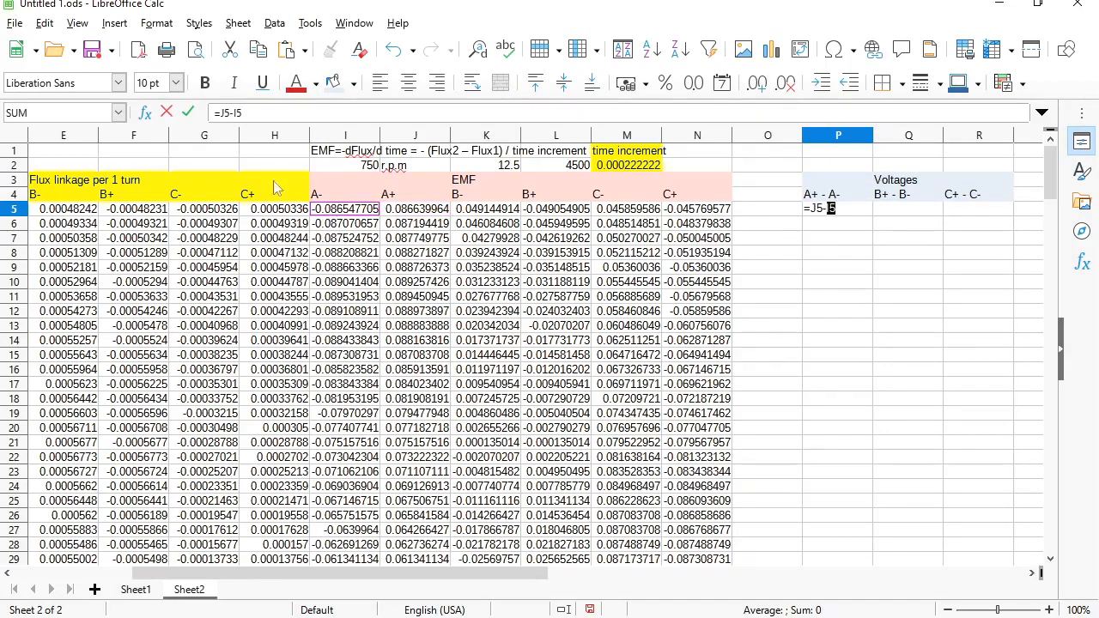
left_click(221, 113)
type("(")
type(")*")
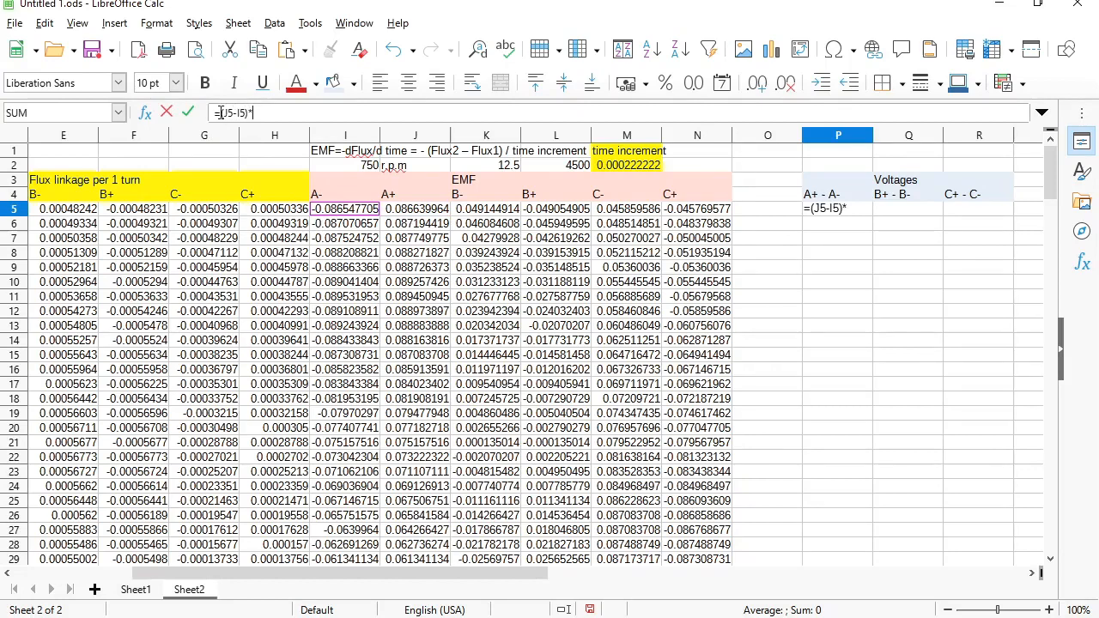
type("90")
key("Return")
key("Up")
key("Right")
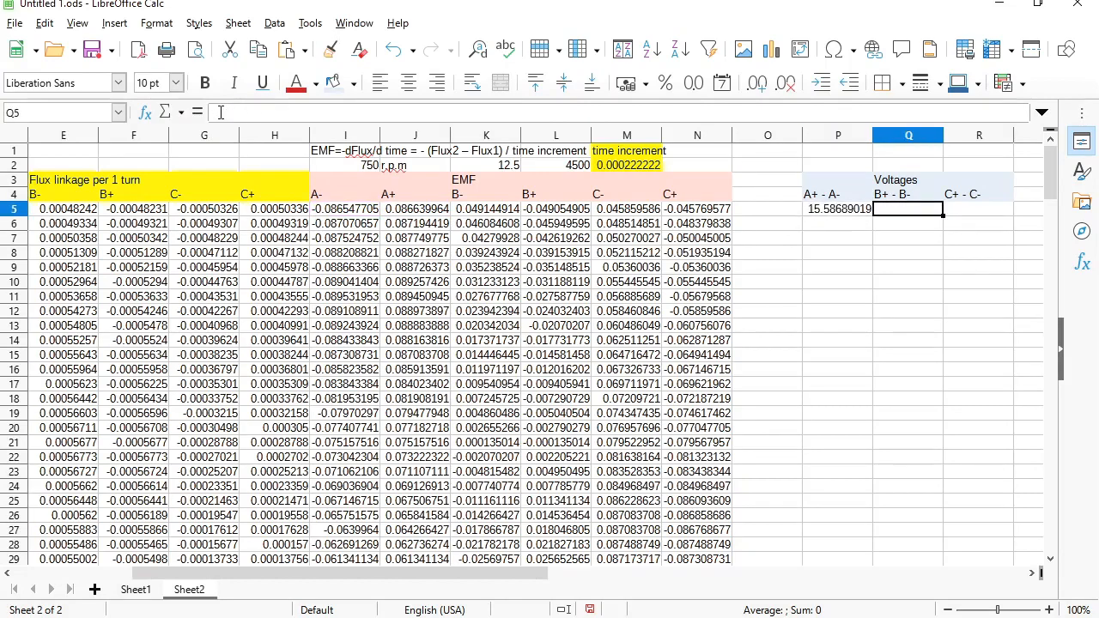
- Enter =(L5-K5)*90 in Q5 for the B-phase voltage
type("=")
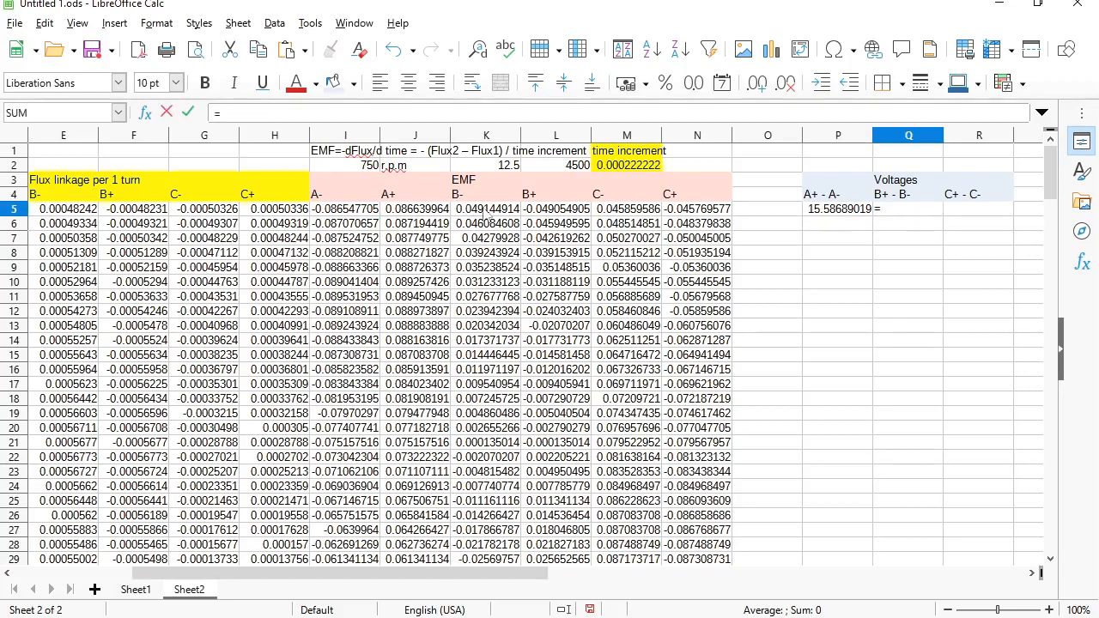
left_click(548, 212)
type("-")
left_click(488, 212)
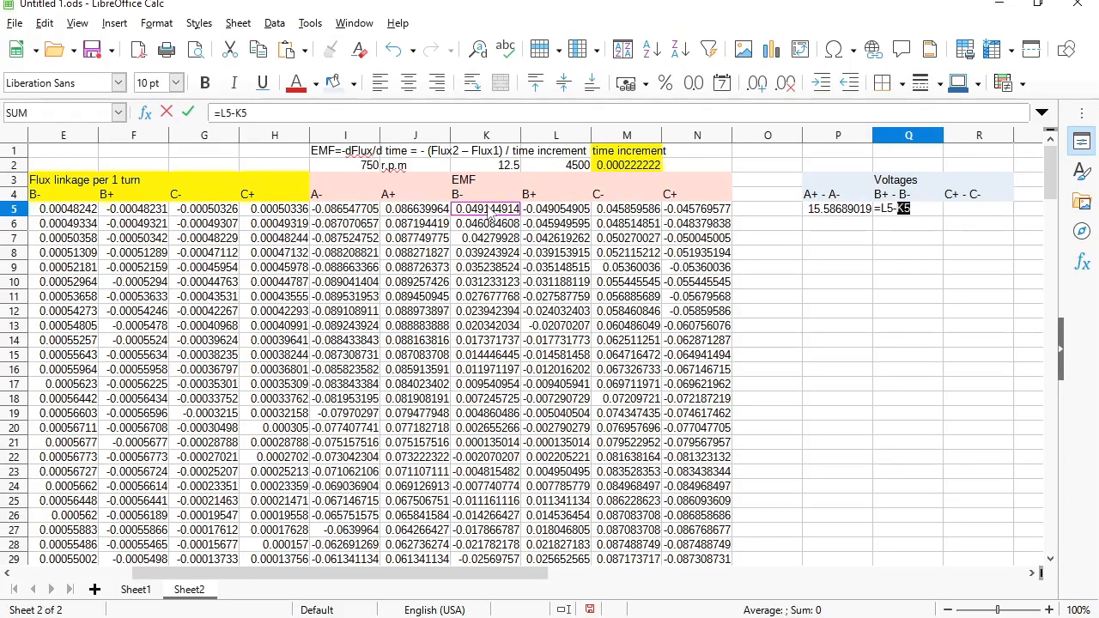
left_click(220, 113)
type("(")
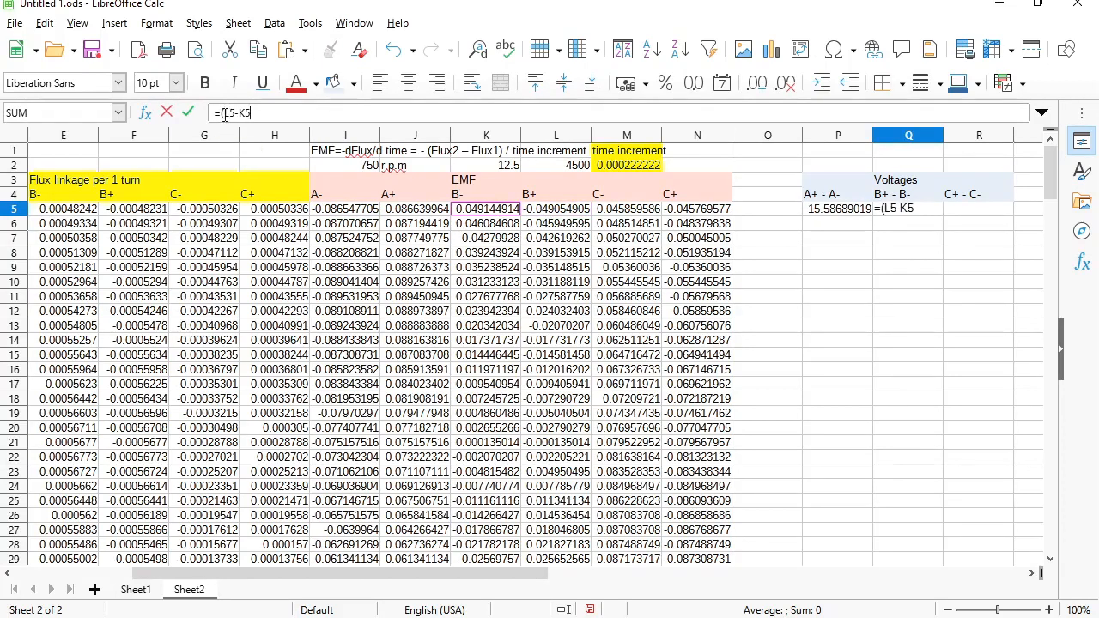
type(")*90")
key("Return")
- Enter =(N5-M5)*90 in R5 for the C-phase voltage
left_click(979, 215)
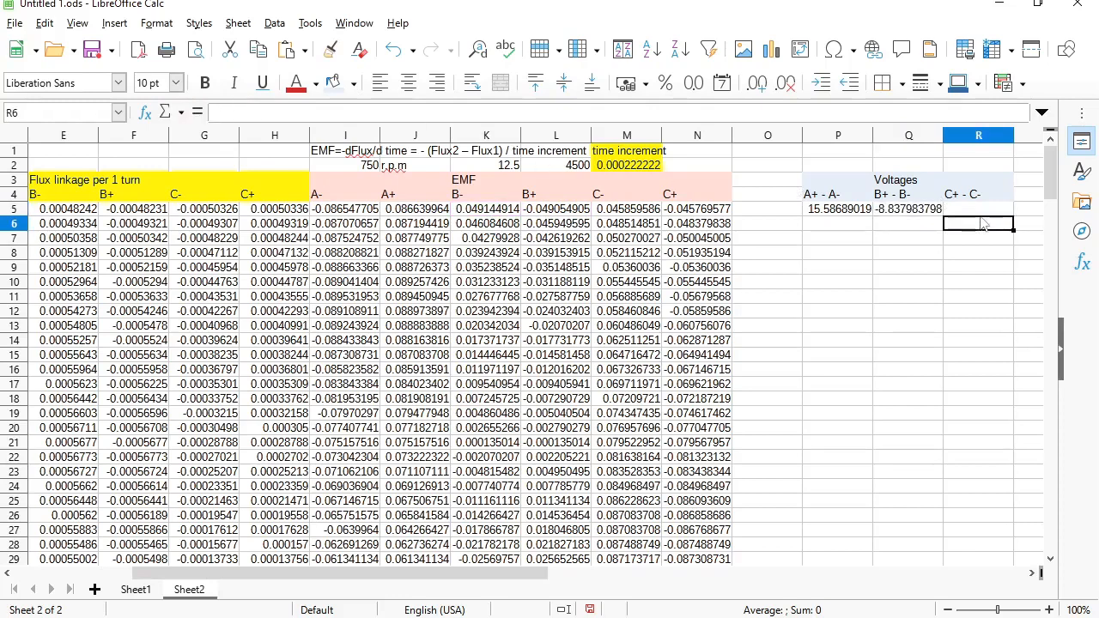
type("=")
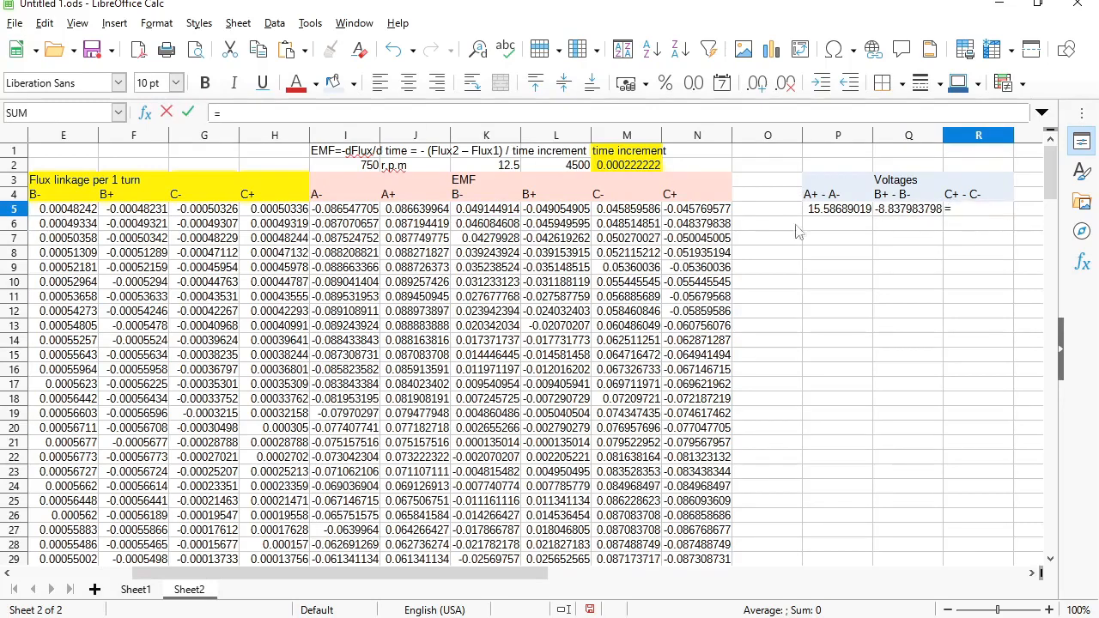
left_click(679, 213)
type("-")
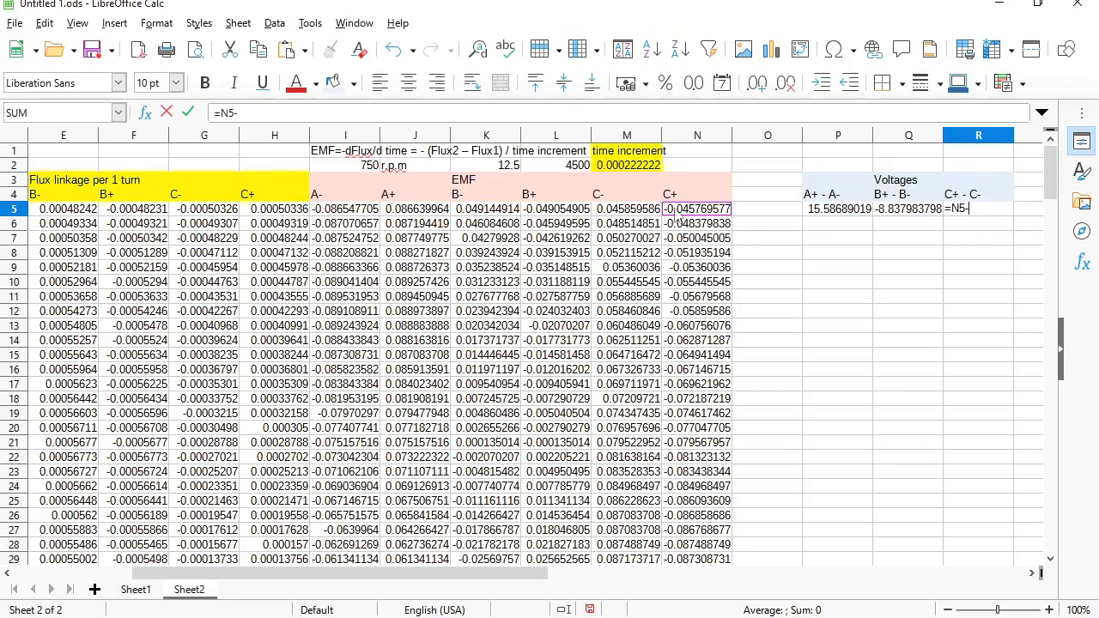
left_click(646, 215)
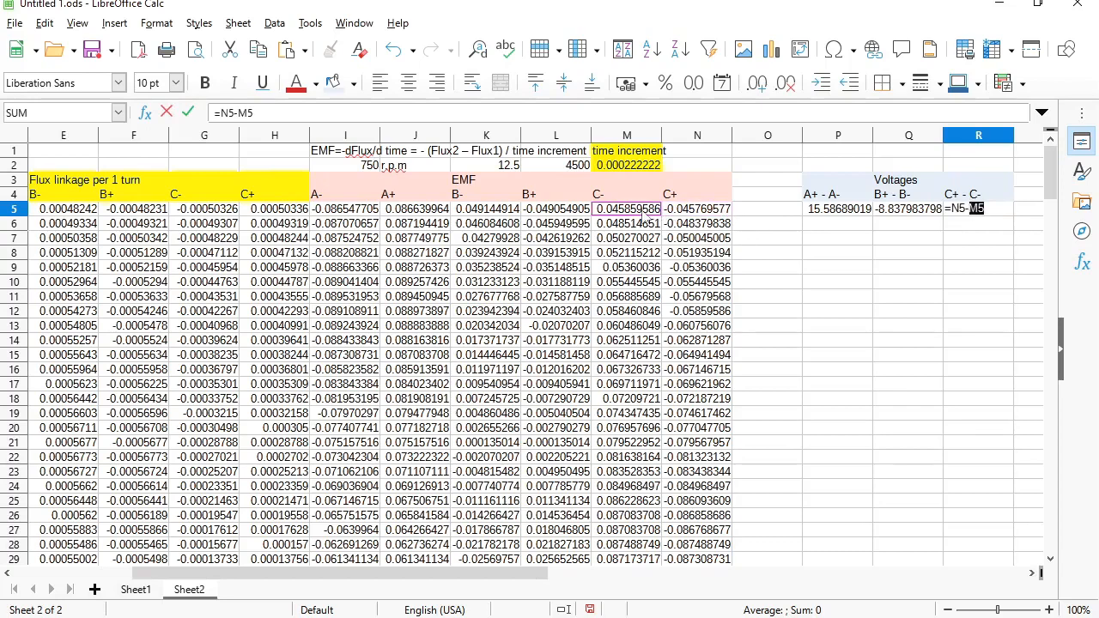
left_click(222, 114)
type("(N5-M5")
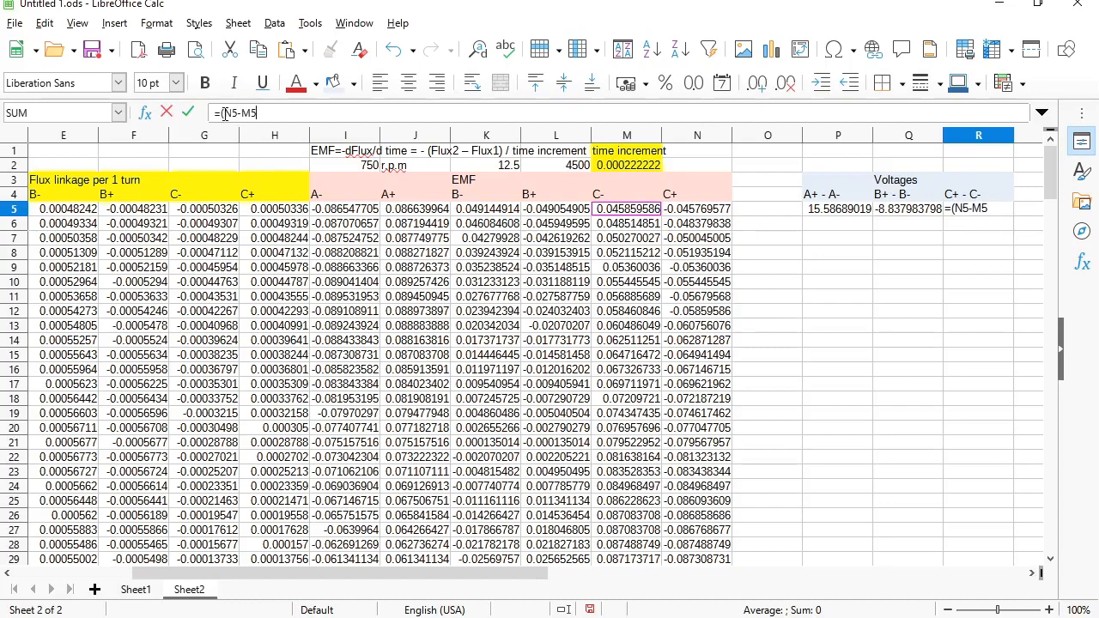
type(")*90")
key("Return")
key("Up")
key("Left")
key("Left")
key("Left")
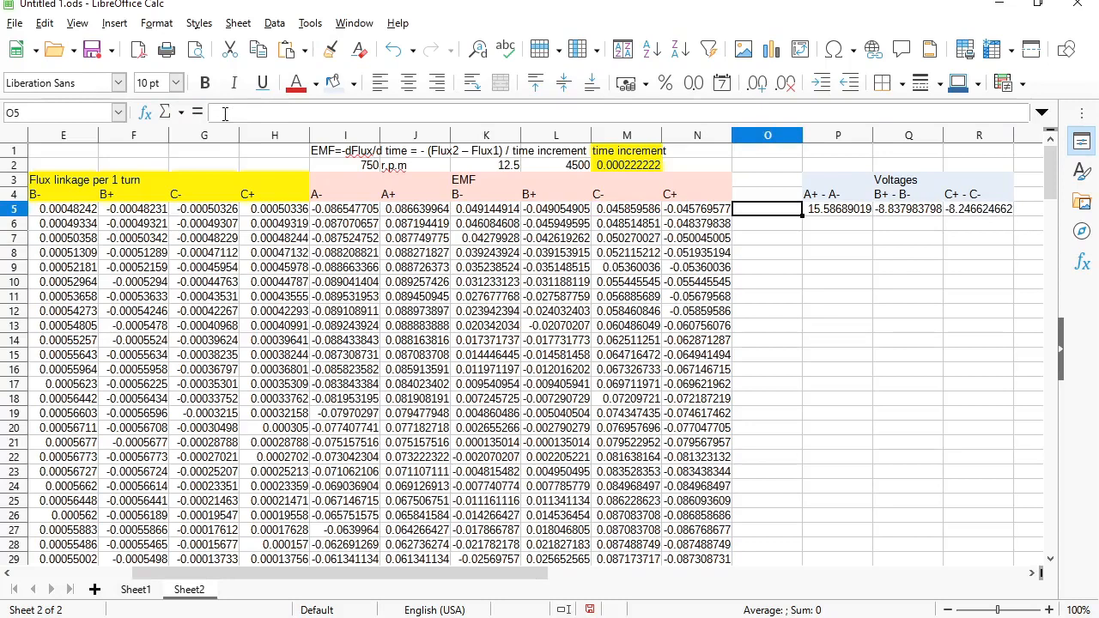
key("Up")
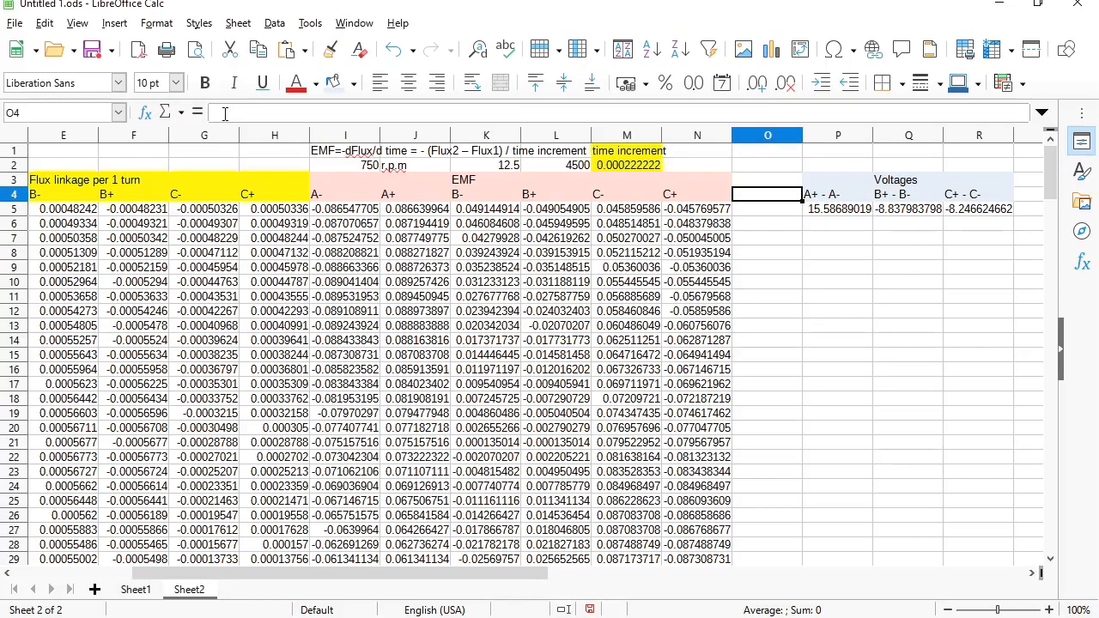
- Add a 'time' header in O4, 0 in O5 and a time-step formula =O5+0.00022222 in O6
type("time")
key("Return")
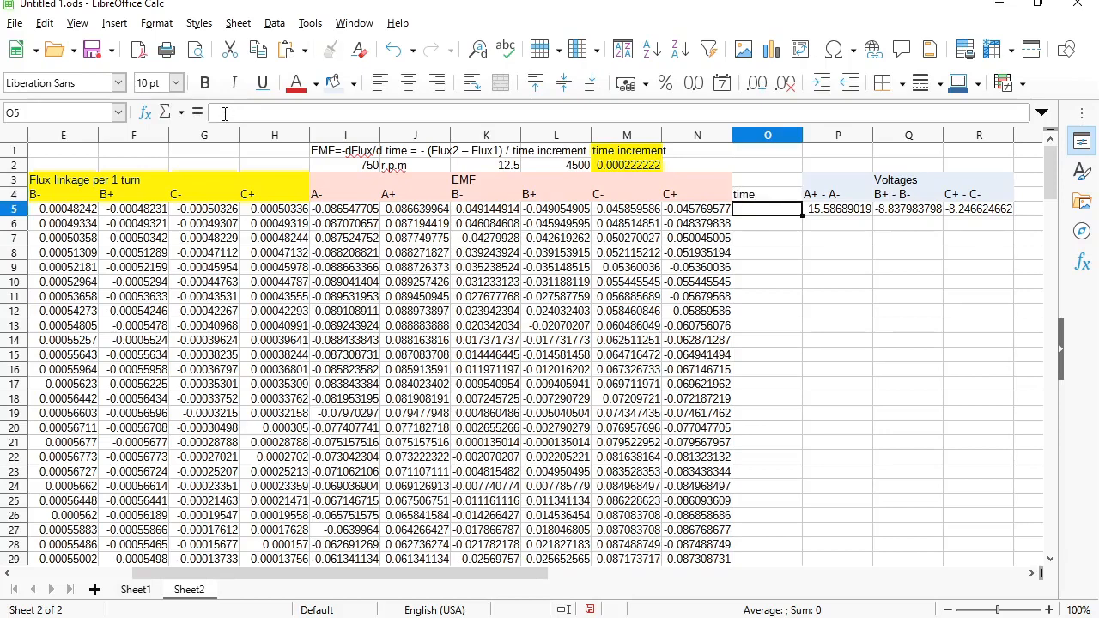
type("0")
key("Return")
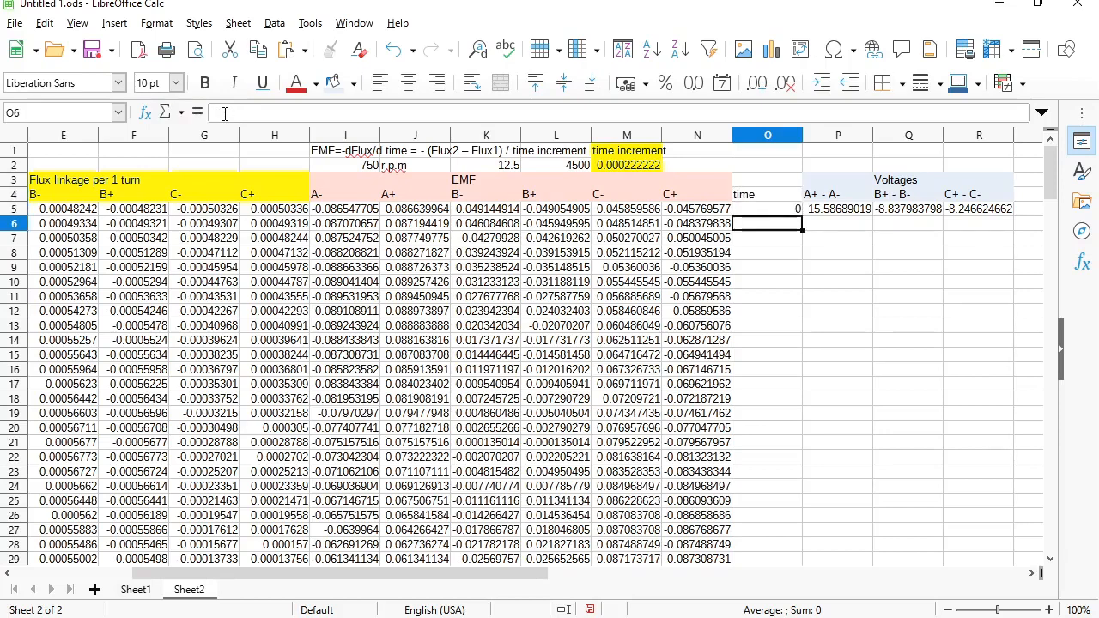
type("=")
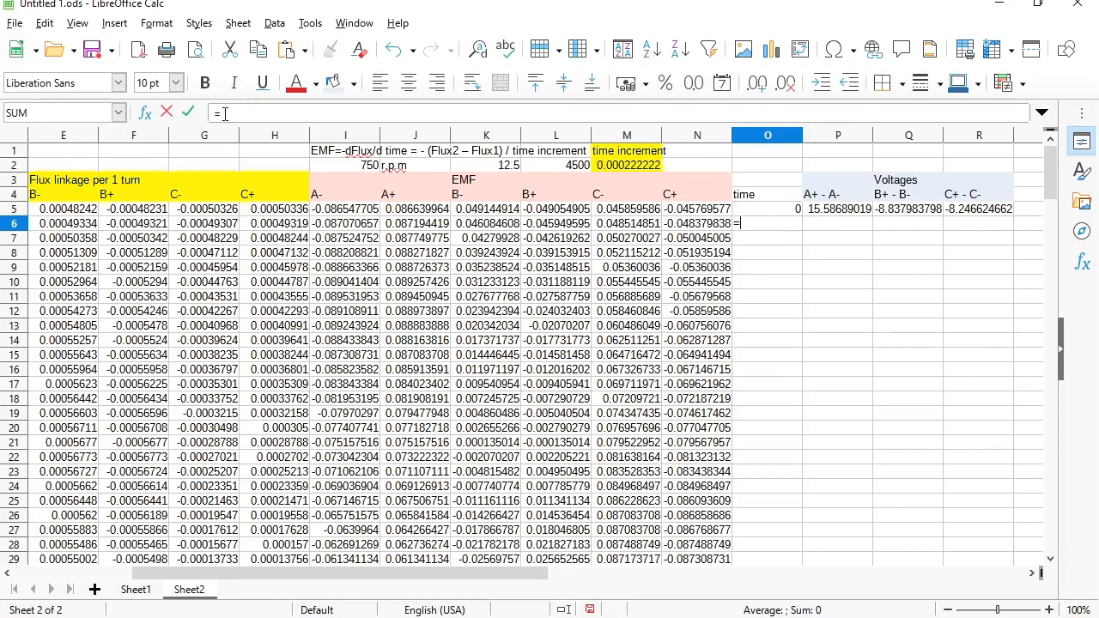
key("Up")
type("+")
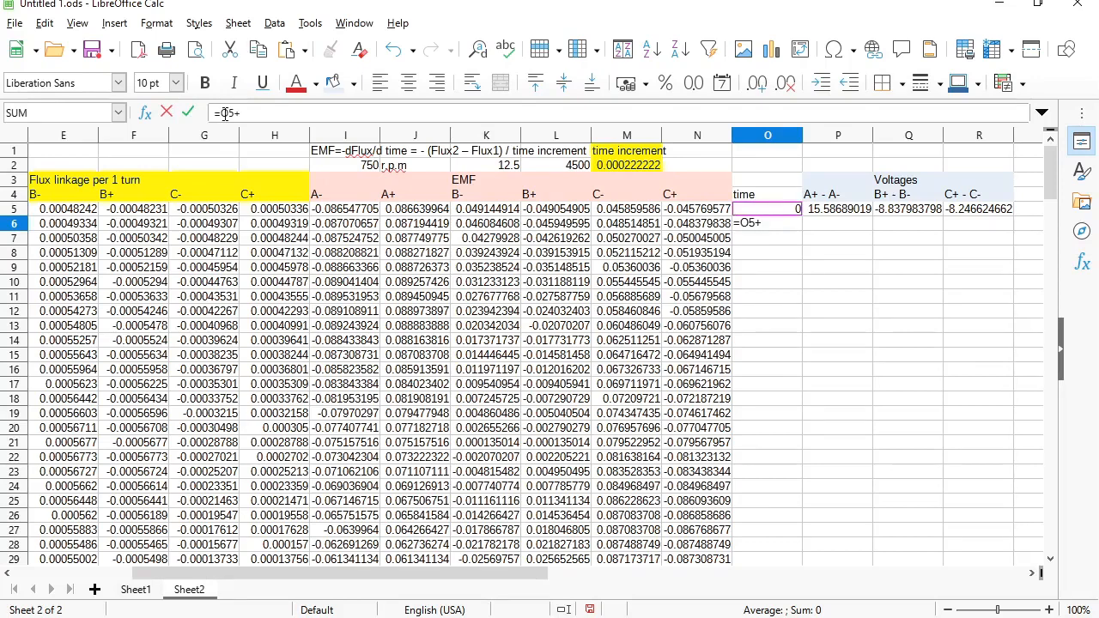
type("0.00022222")
key("Return")
- Copy the voltage formulas P5:R5 into row 6
key("Up")
key("Right")
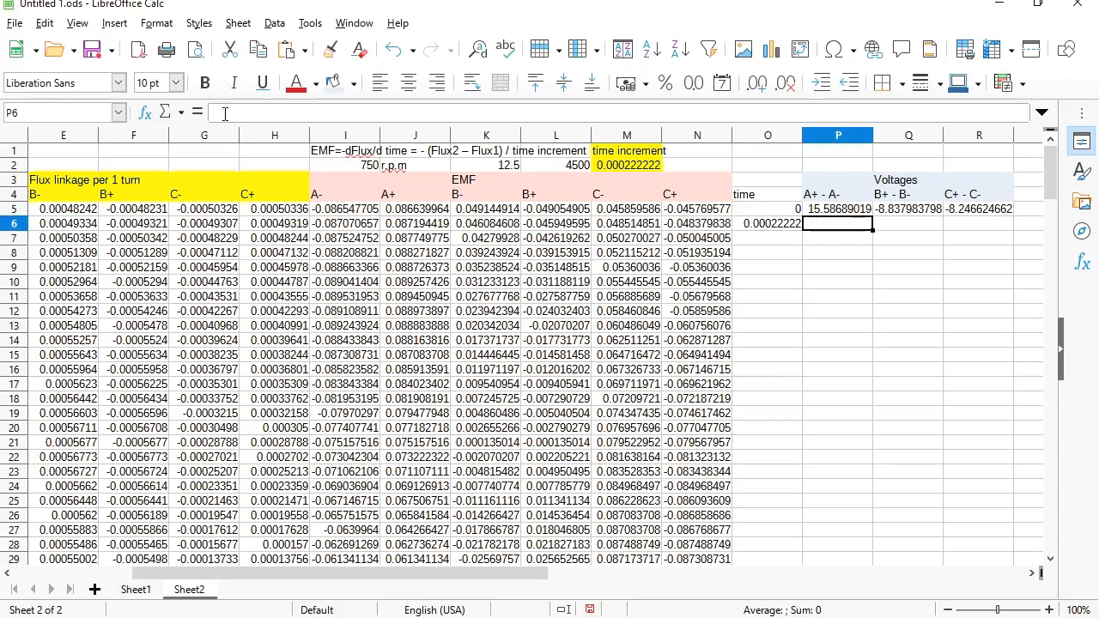
key("Up")
key("shift+Right")
key("shift+Right")
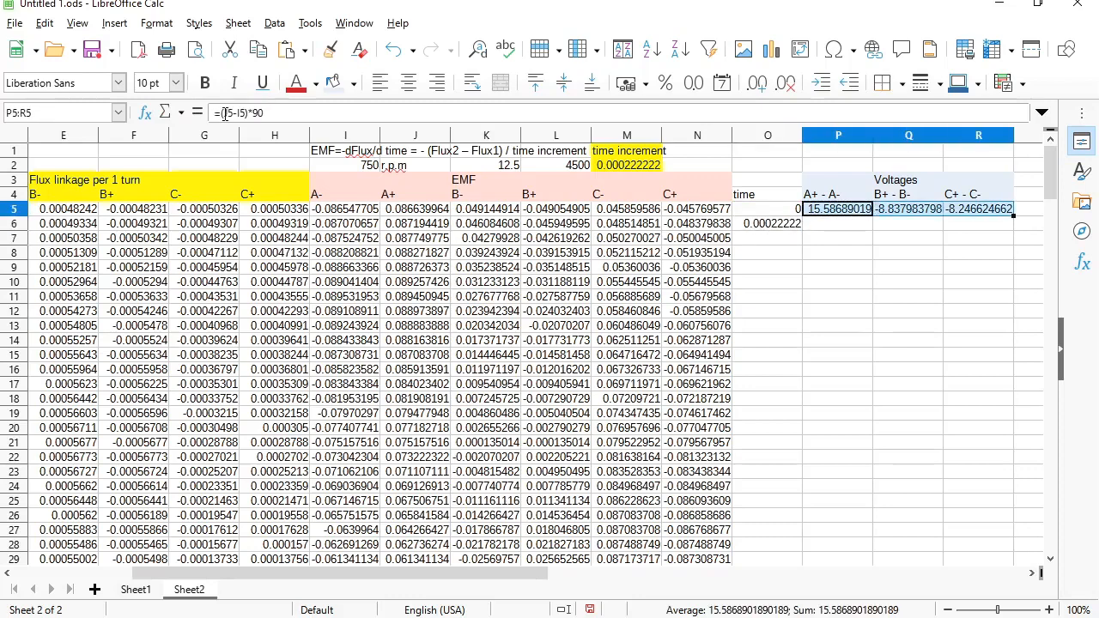
key("ctrl+c")
key("Down")
key("ctrl+v")
- Fill the O6:R6 time and voltage formulas down to row 184, confirming overwrite
key("Left")
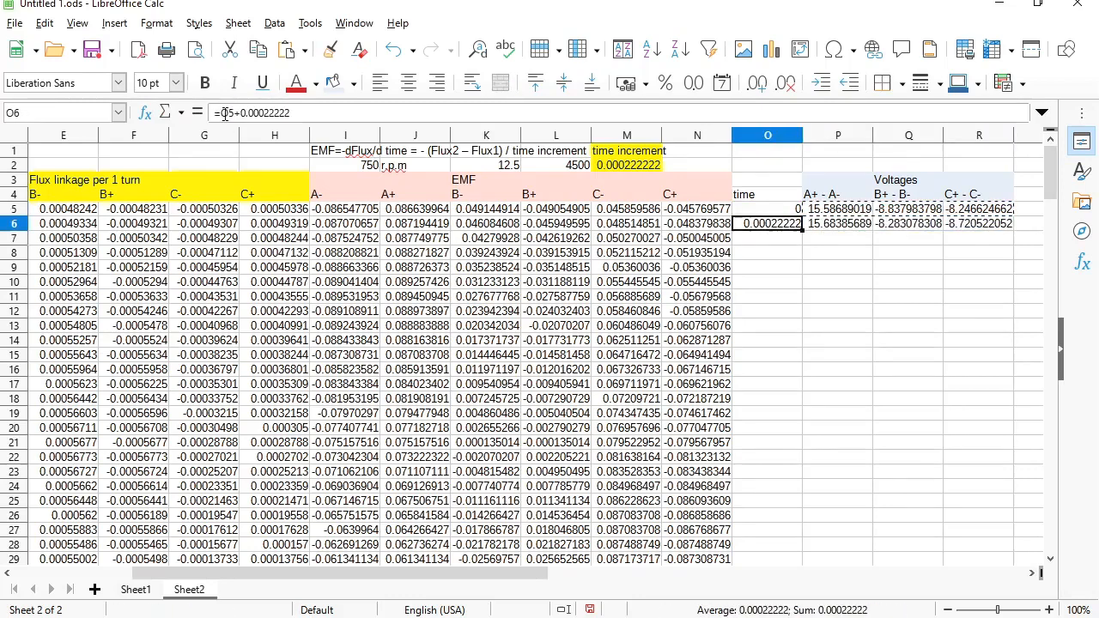
key("shift+Right")
key("shift+Right")
key("shift+Right")
key("ctrl+c")
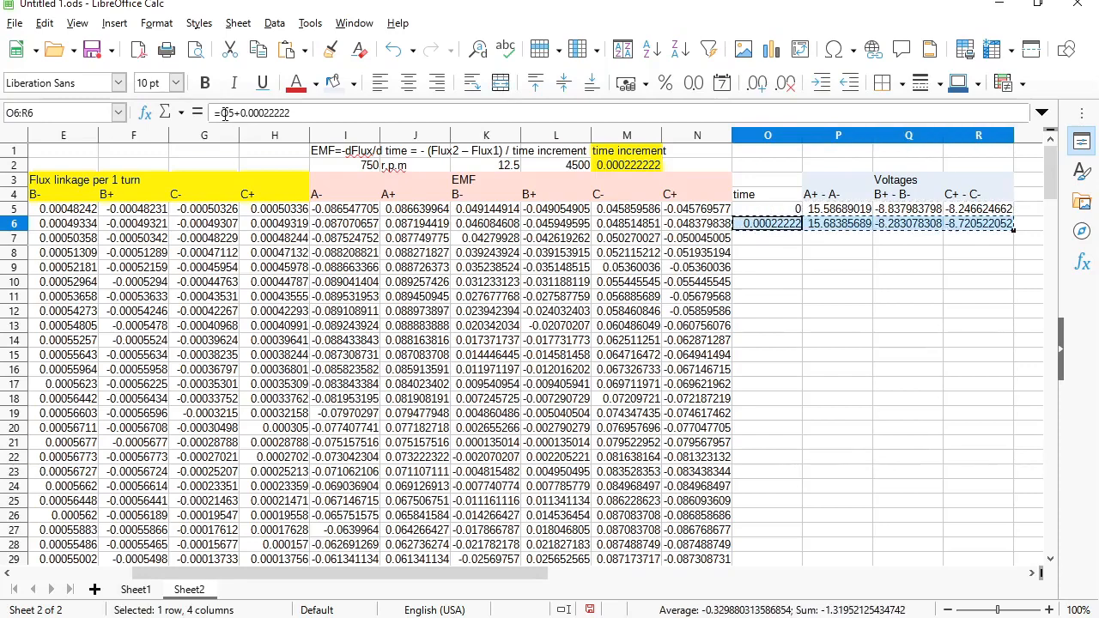
key("shift+Page_Down")
key("shift+Page_Down")
key("shift+Page_Down")
key("shift+Page_Down")
key("shift+Page_Down")
key("shift+Page_Down")
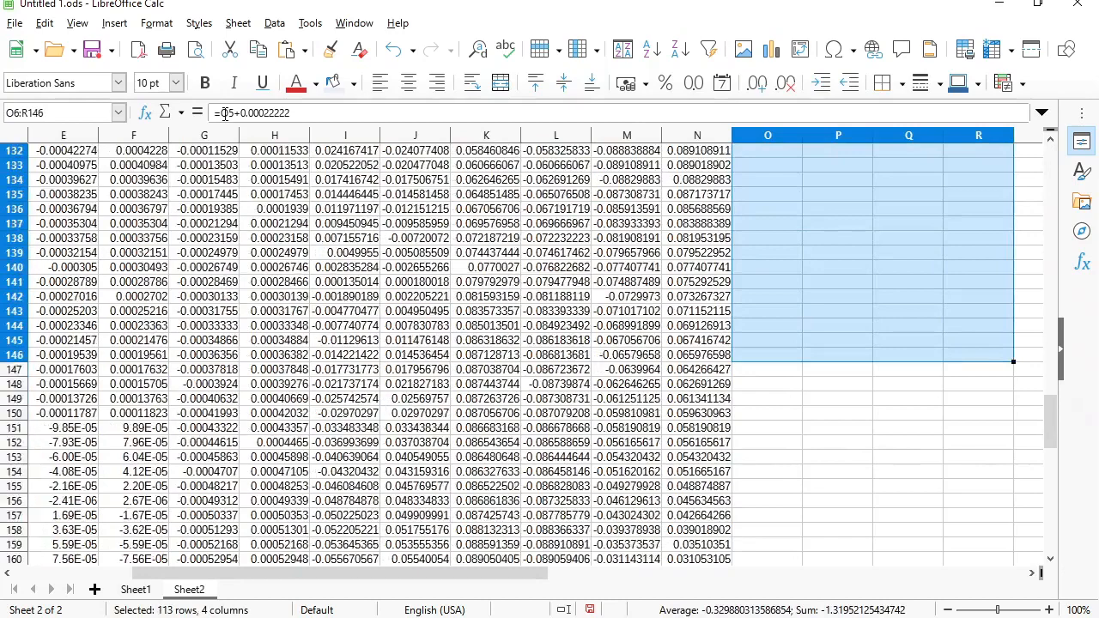
key("shift+Down")
key("shift+Down")
key("shift+Down")
key("shift+Down")
key("shift+Down")
key("shift+Down")
key("shift+Down")
key("shift+Down")
key("shift+Down")
key("shift+Down")
key("ctrl+v")
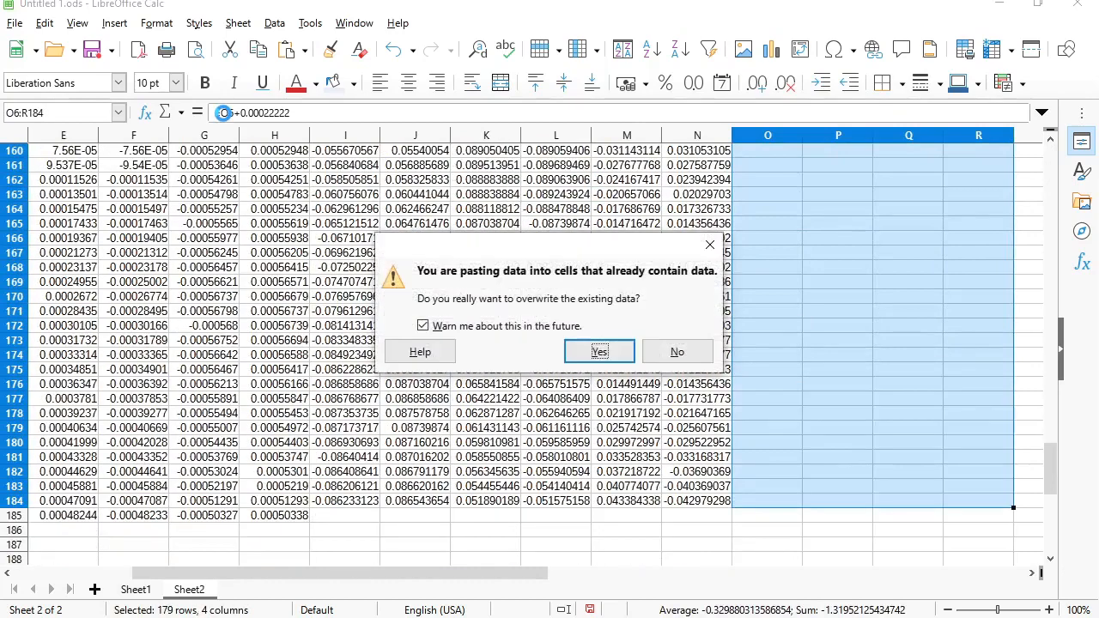
key("Return")
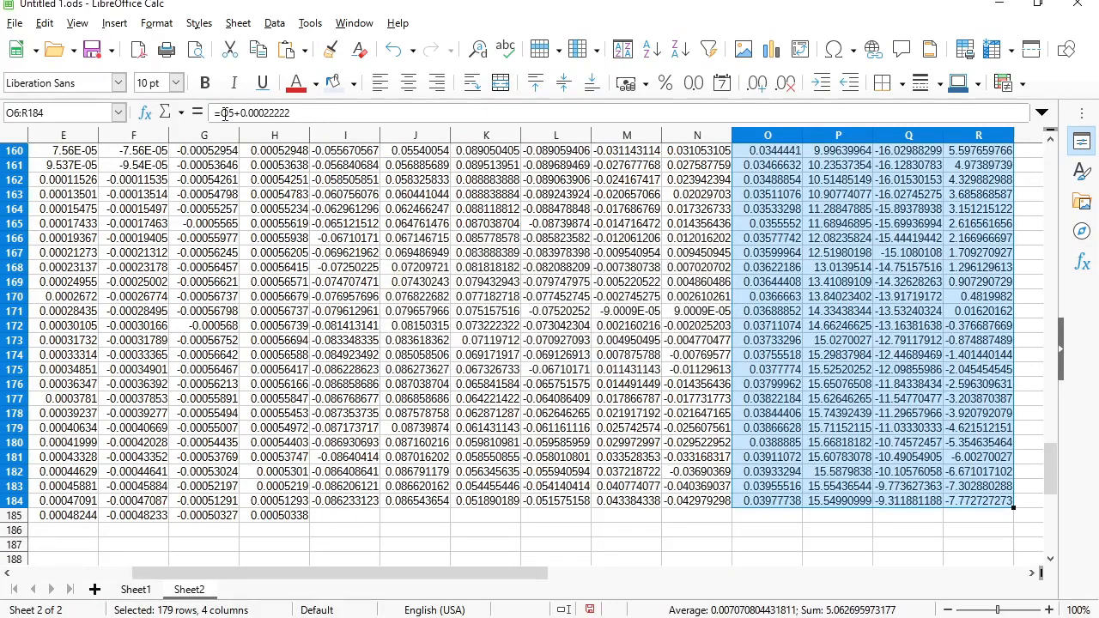
- Select the time and voltage data O4:R184 with headers for charting
key("Page_Up")
key("Down")
key("Down")
key("Down")
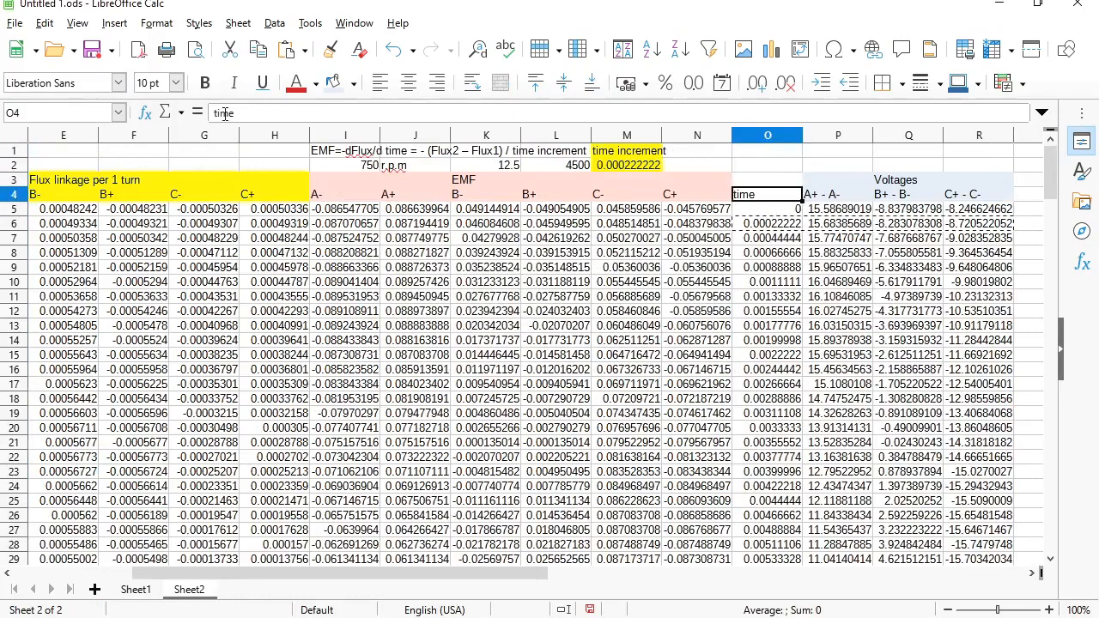
key("shift+Right")
key("shift+Right")
key("shift+Right")
key("shift+Page_Down")
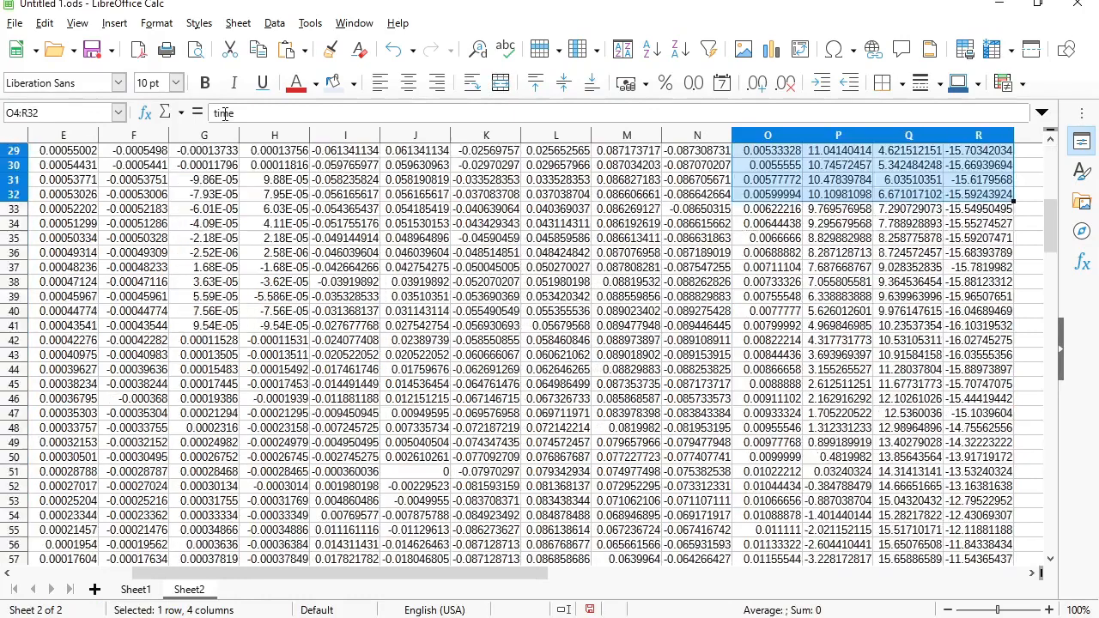
key("ctrl+shift+Down")
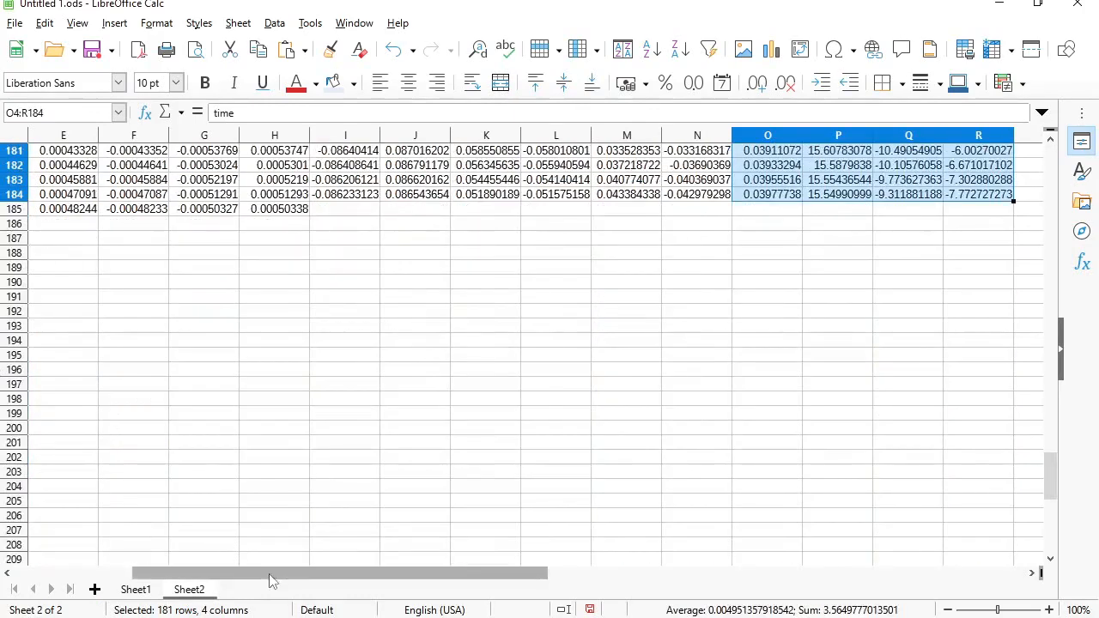
left_click_drag(270, 574, 573, 568)
left_click_drag(1051, 476, 1061, 143)
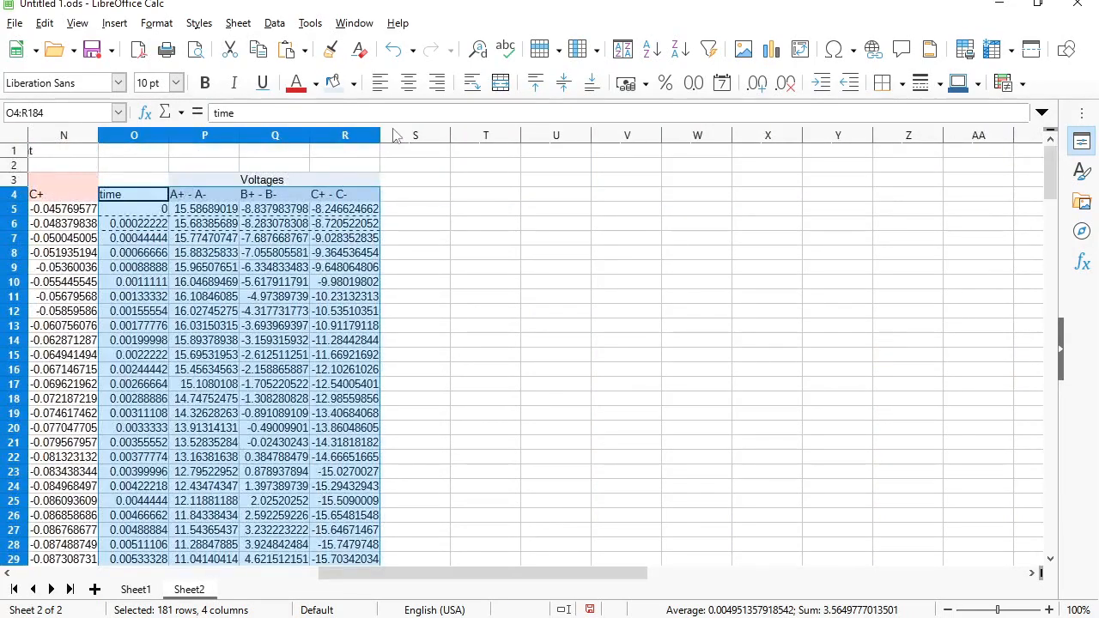
- Insert an XY (Scatter) Lines Only chart of the selected data and shift it slightly right
left_click(116, 24)
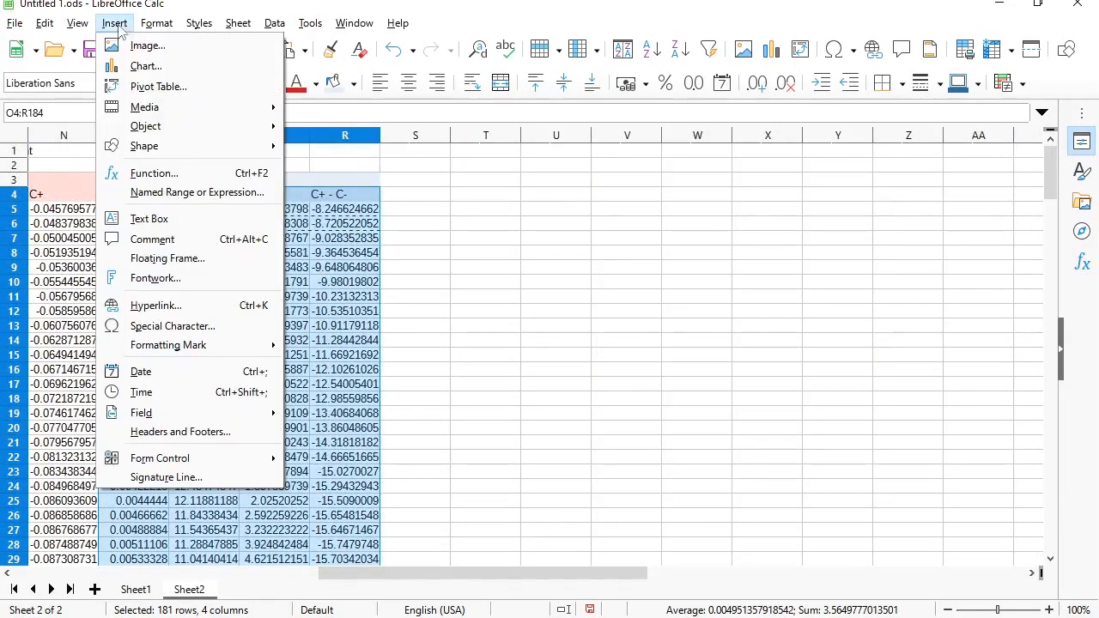
left_click(210, 69)
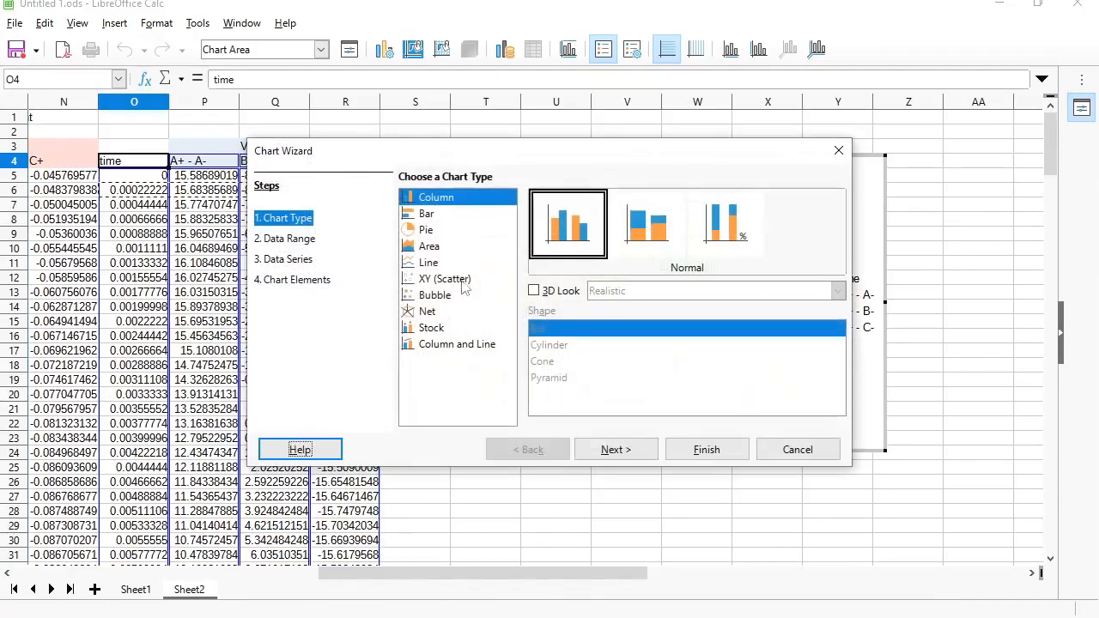
left_click(443, 278)
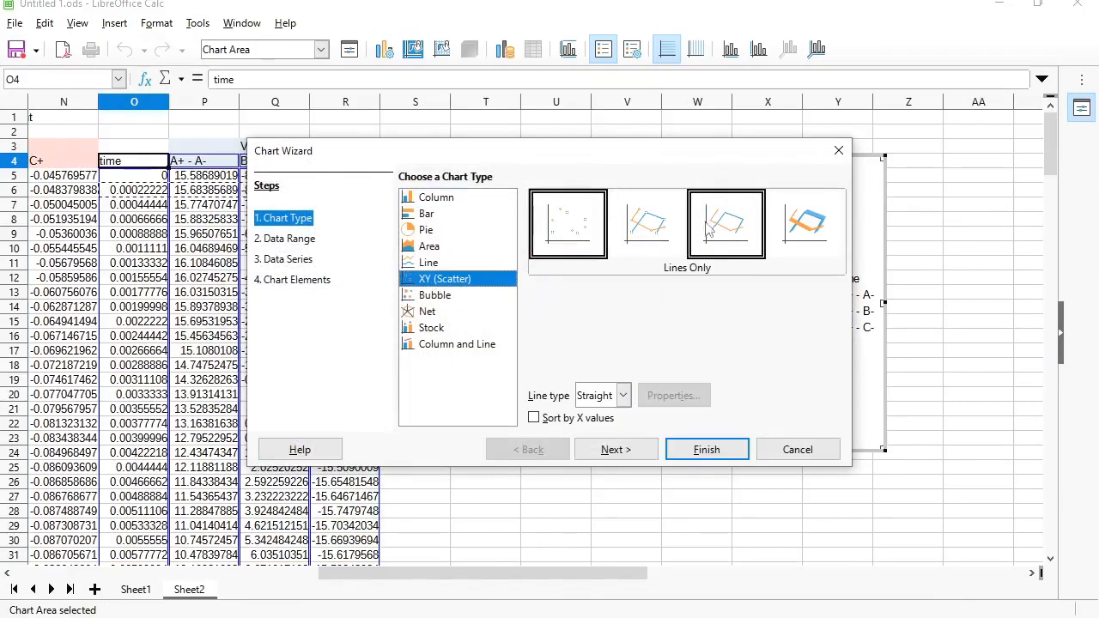
left_click(726, 225)
left_click(706, 449)
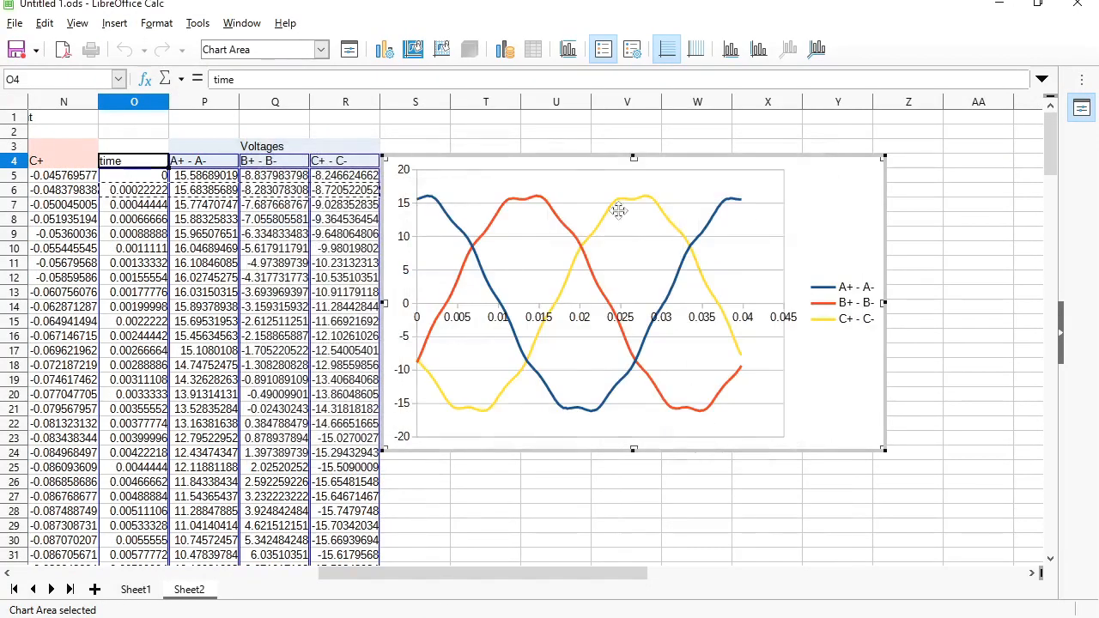
left_click_drag(618, 208, 657, 213)
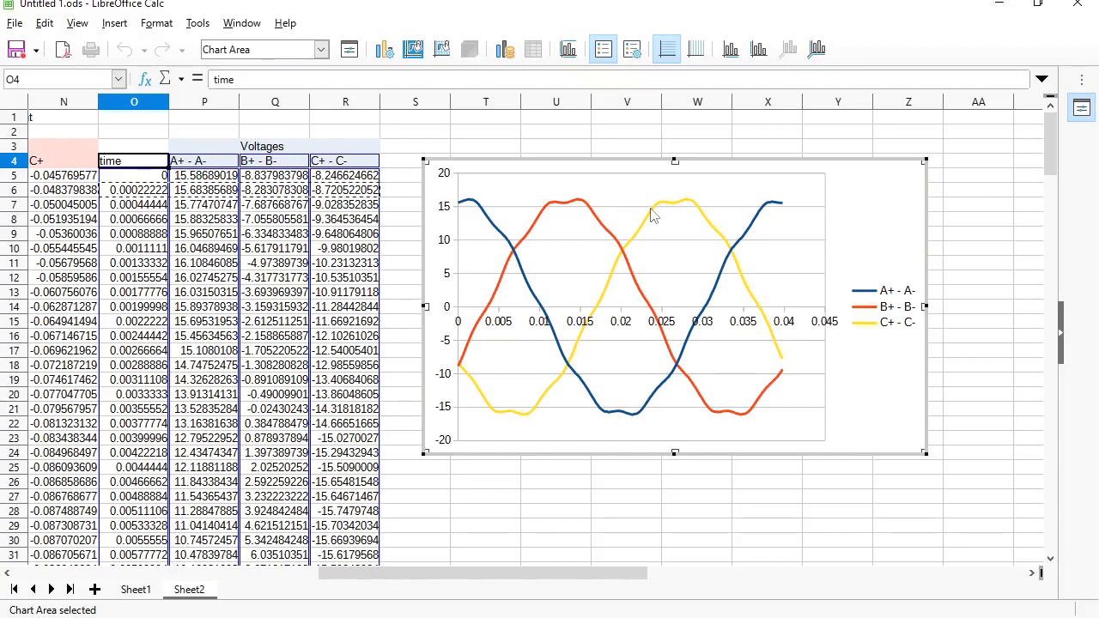
- Open the Harmonics analysis link from QuickField's Free tools page in the browser
key("alt+Tab")
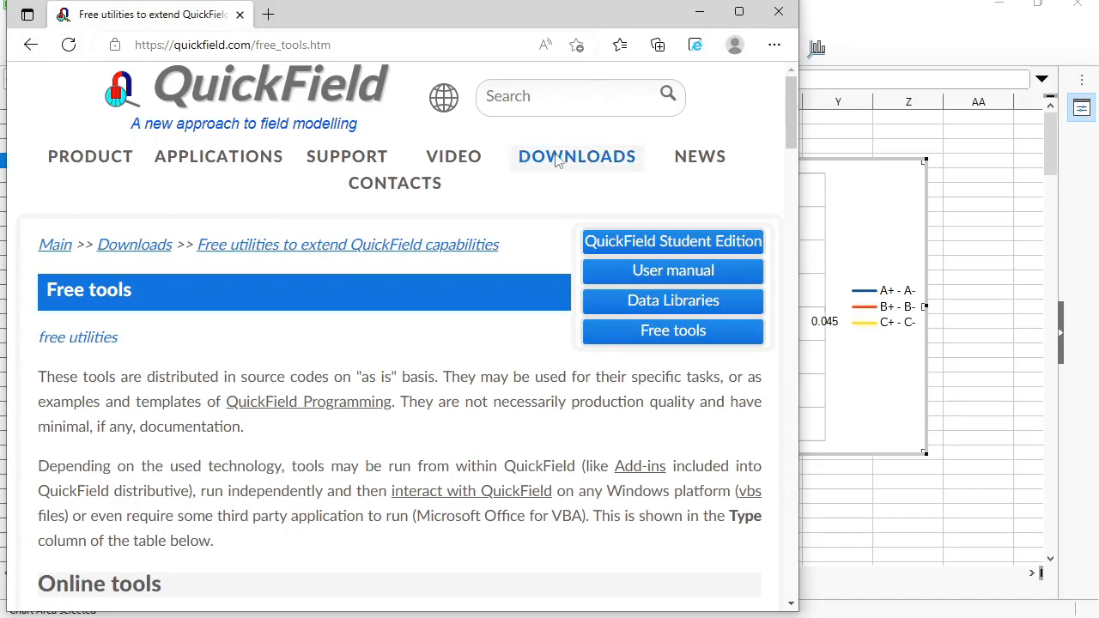
mouse_move(556, 161)
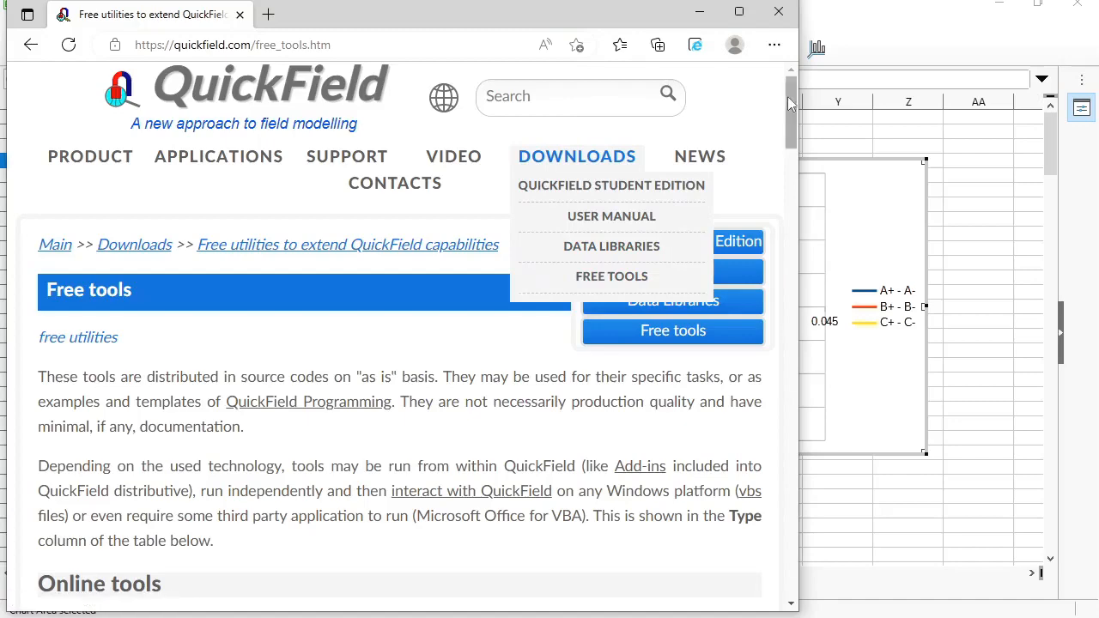
left_click_drag(787, 96, 792, 187)
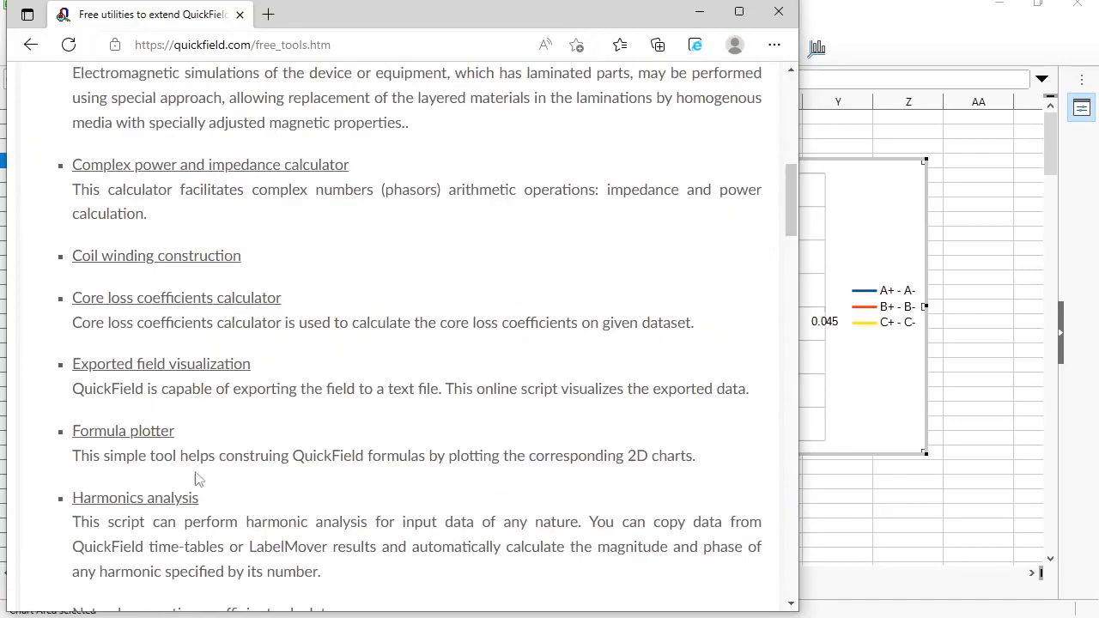
left_click(157, 497)
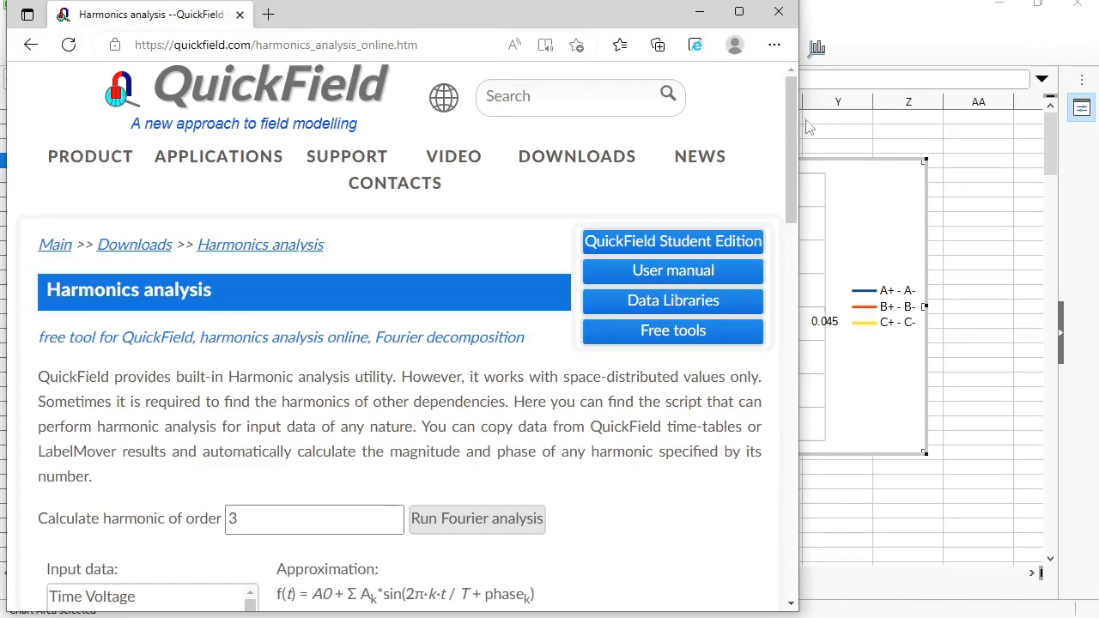
left_click_drag(789, 125, 790, 211)
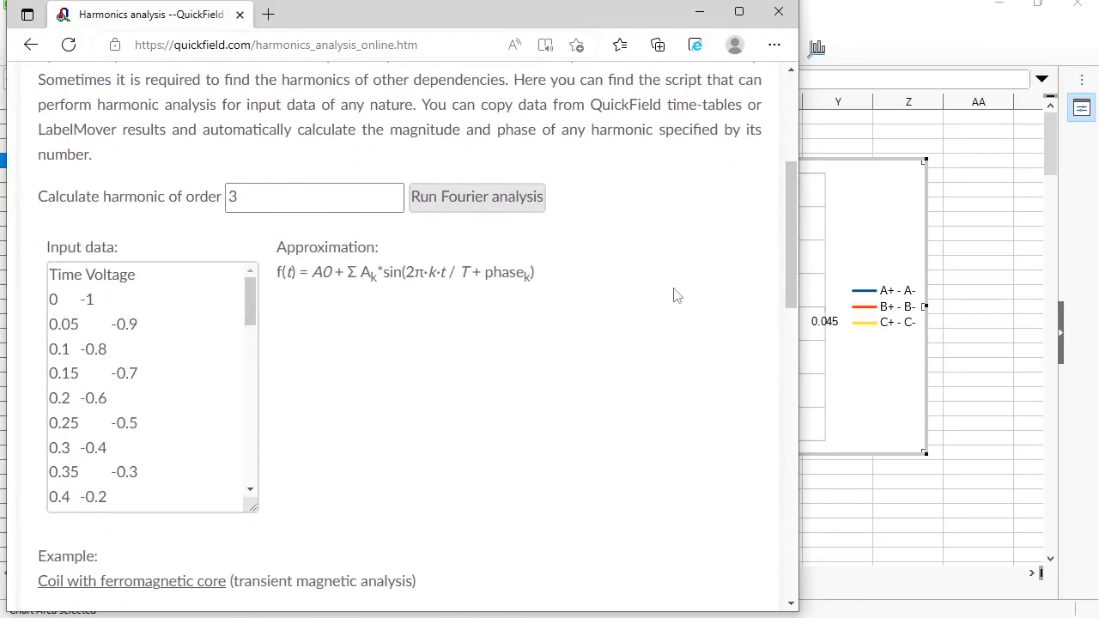
left_click(1009, 203)
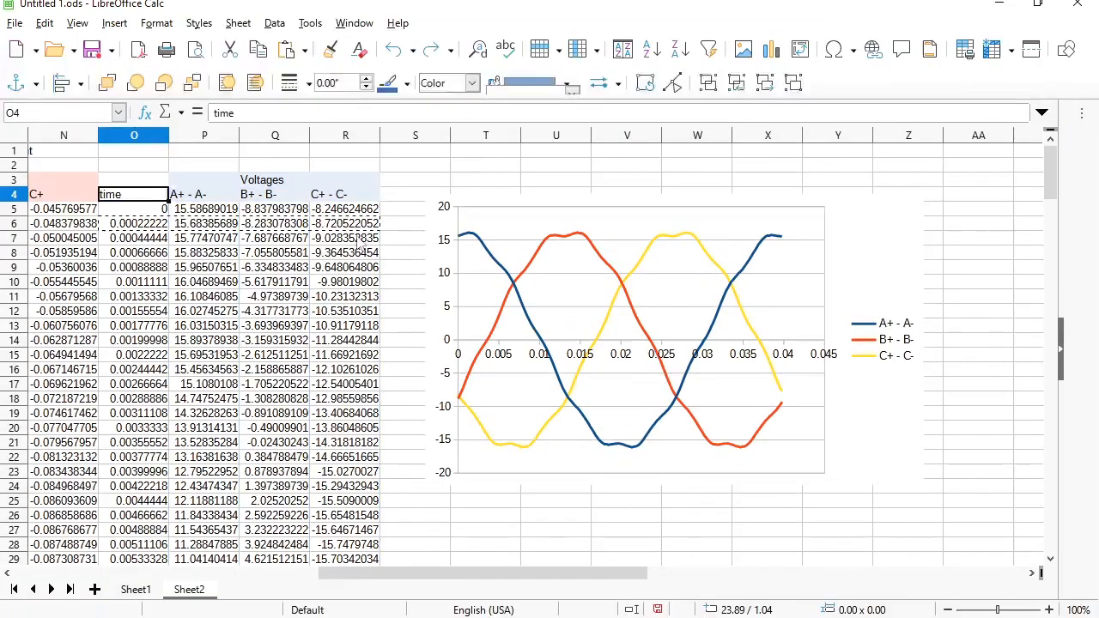
- Copy O5:P184 time and A+ - A- values and paste them over the tool's input data
left_click(146, 211)
left_click_drag(146, 210, 196, 215)
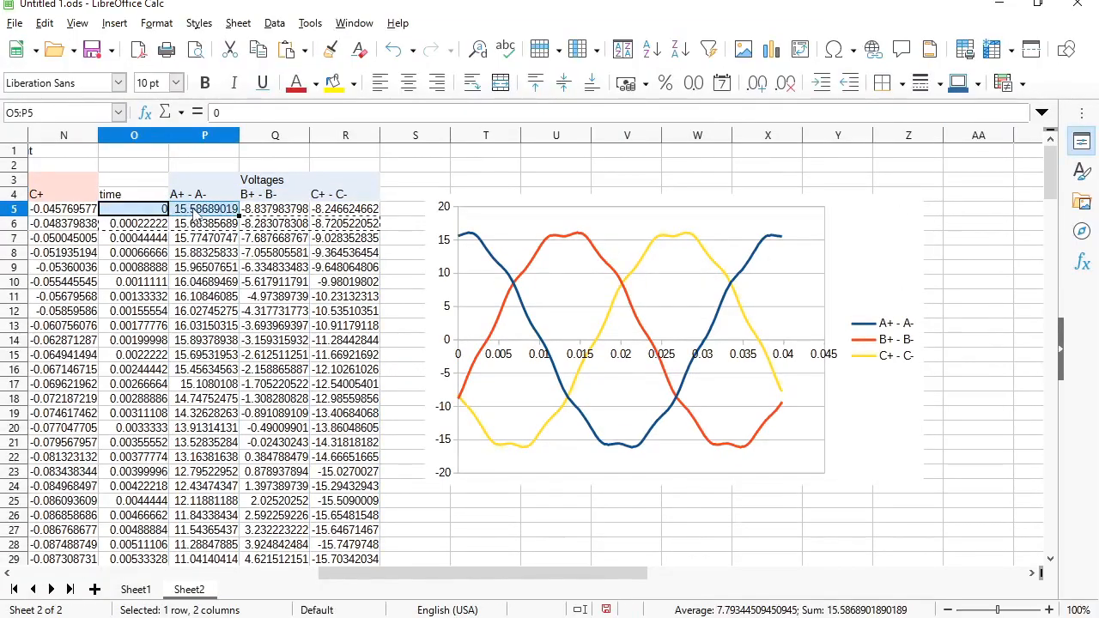
key("ctrl+shift+Down")
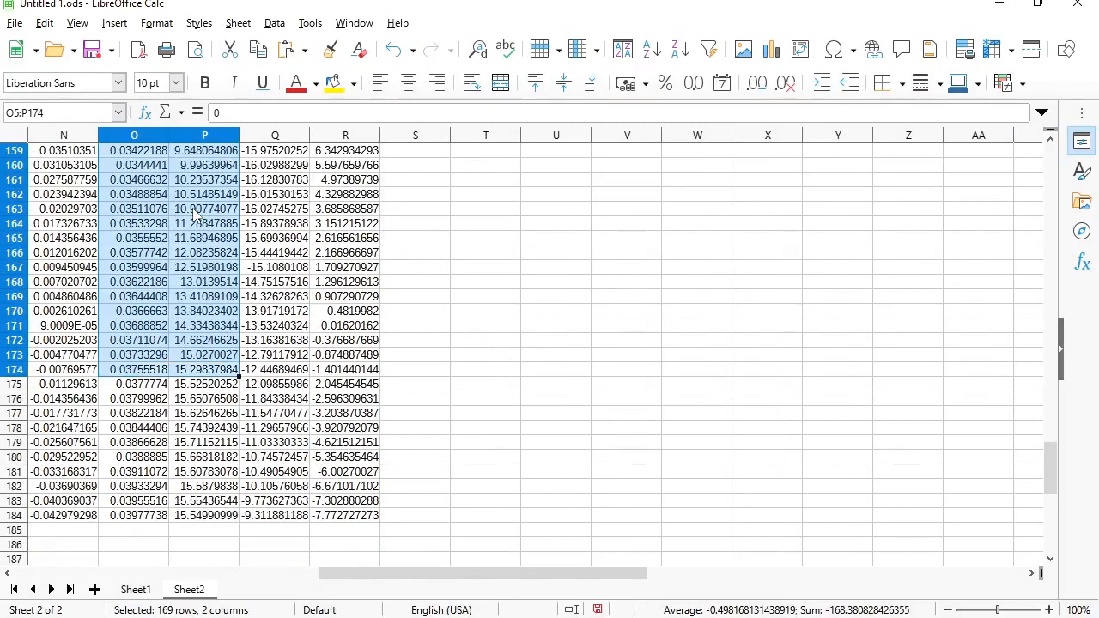
key("ctrl+c")
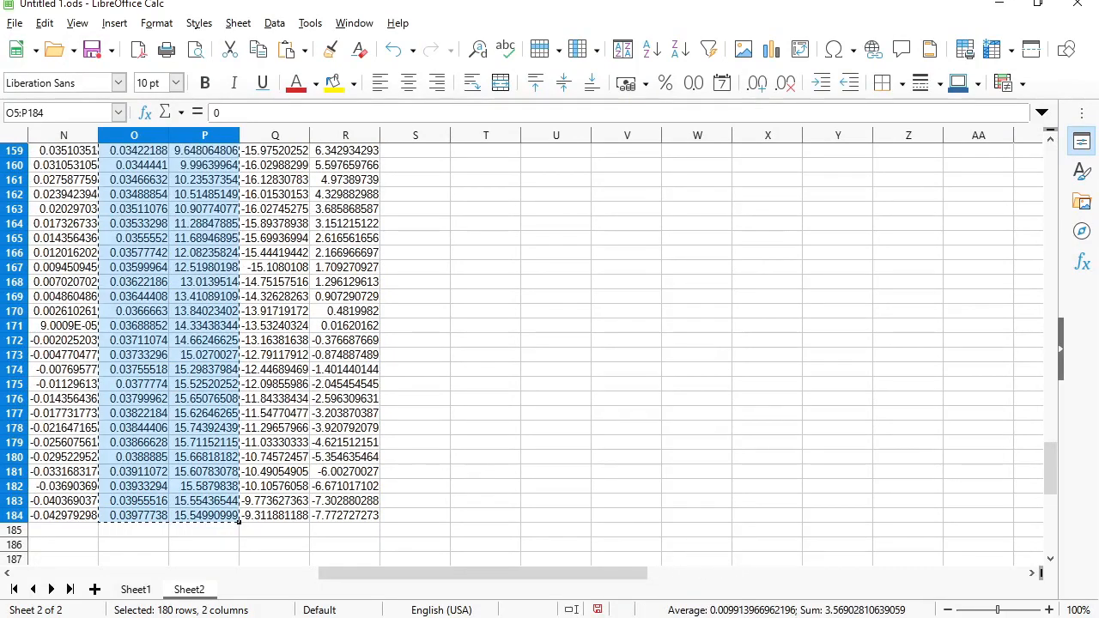
key("alt+Tab")
key("ctrl+a")
key("ctrl+v")
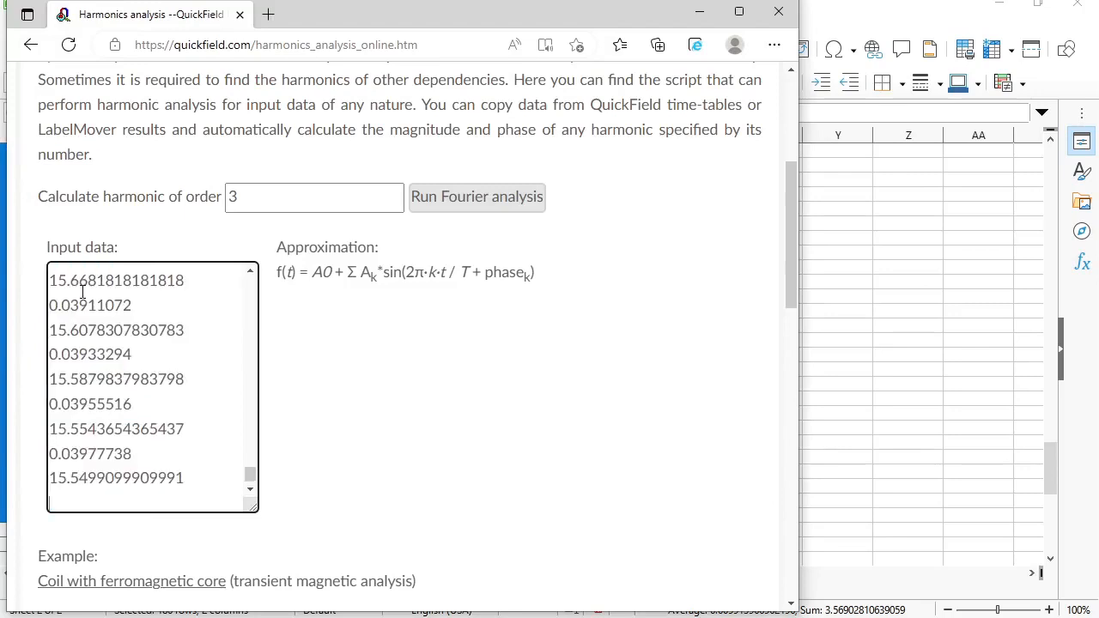
- Run the Fourier analysis, check the first-harmonic amplitude 15.971, and select the harmonic order 3
left_click(470, 200)
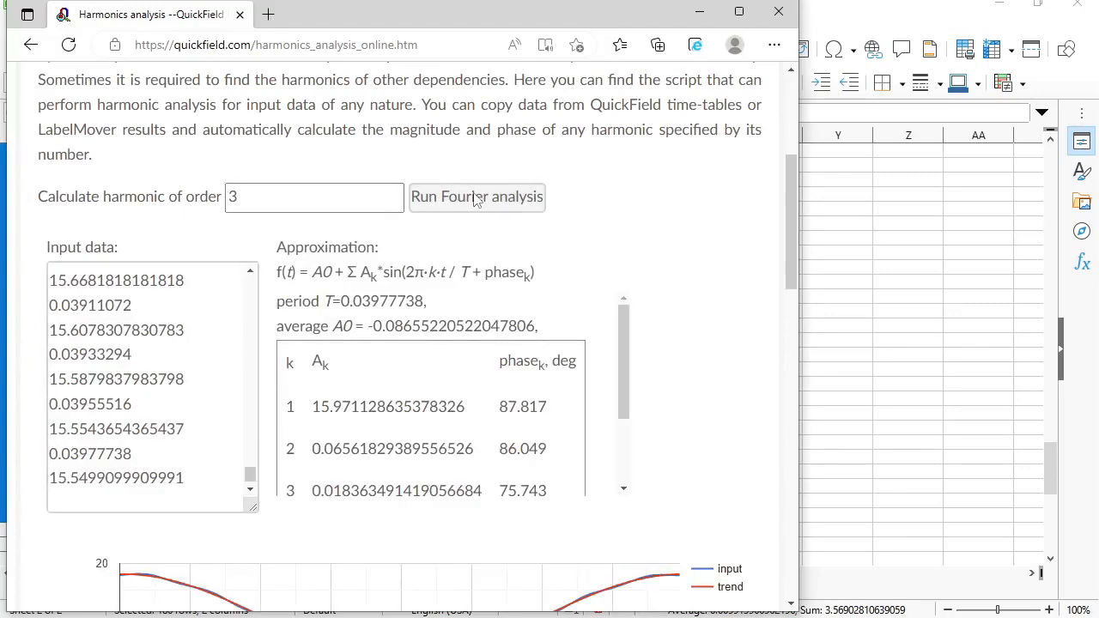
left_click_drag(791, 189, 790, 219)
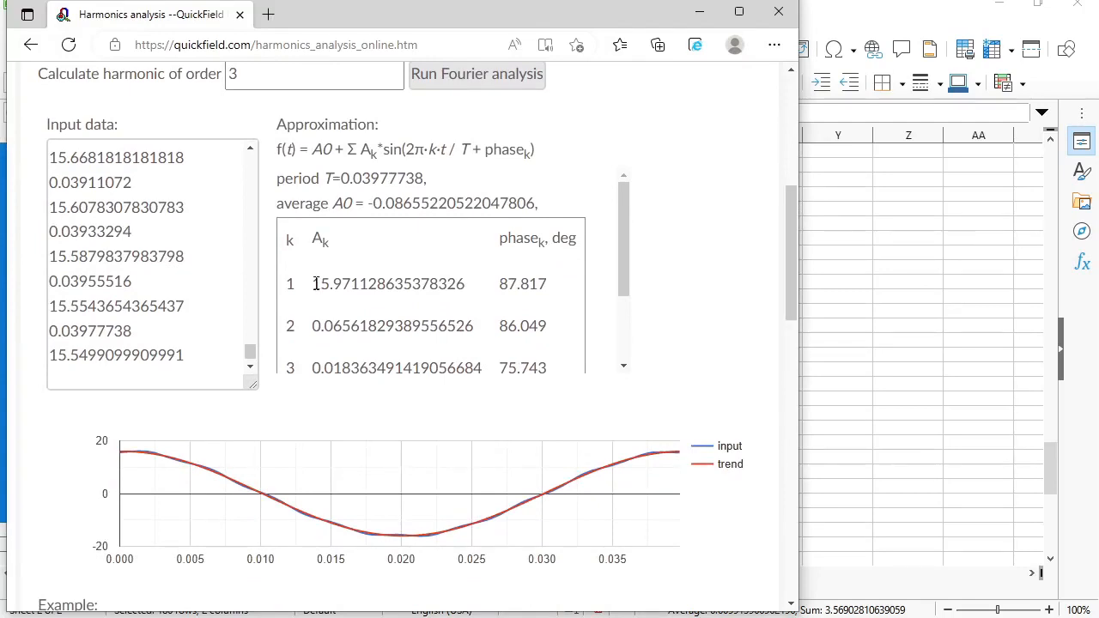
left_click_drag(314, 284, 352, 290)
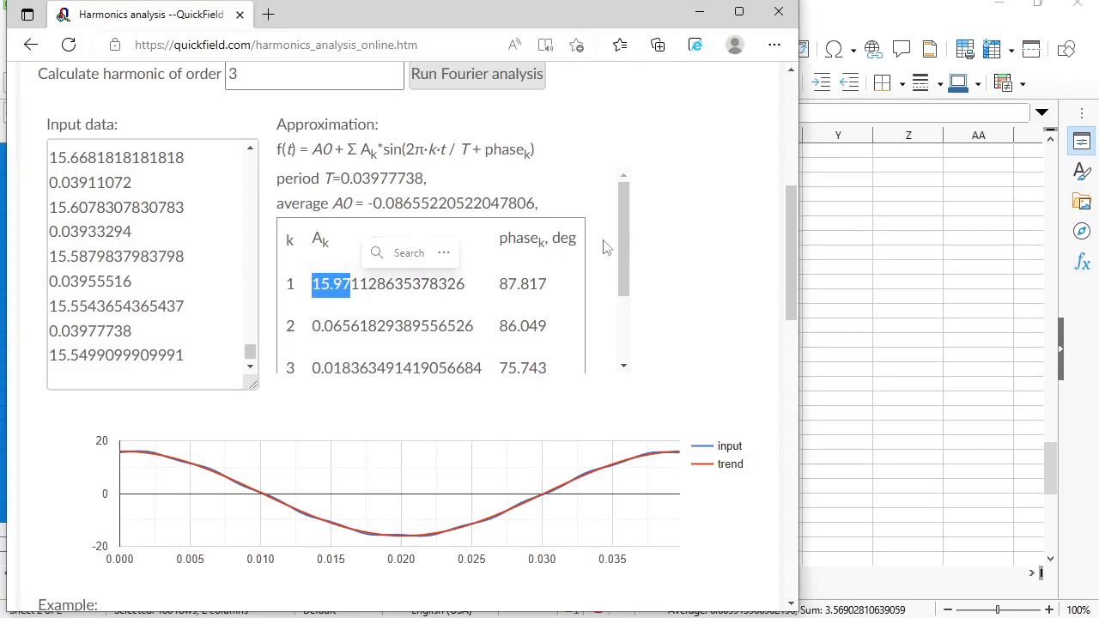
left_click_drag(620, 237, 620, 248)
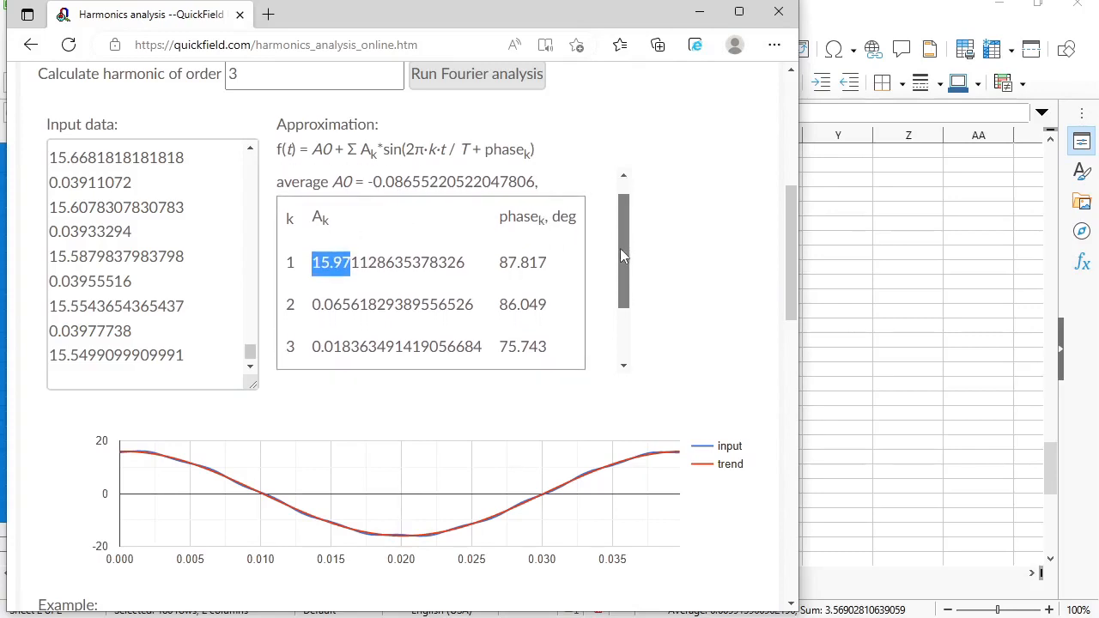
left_click(675, 272)
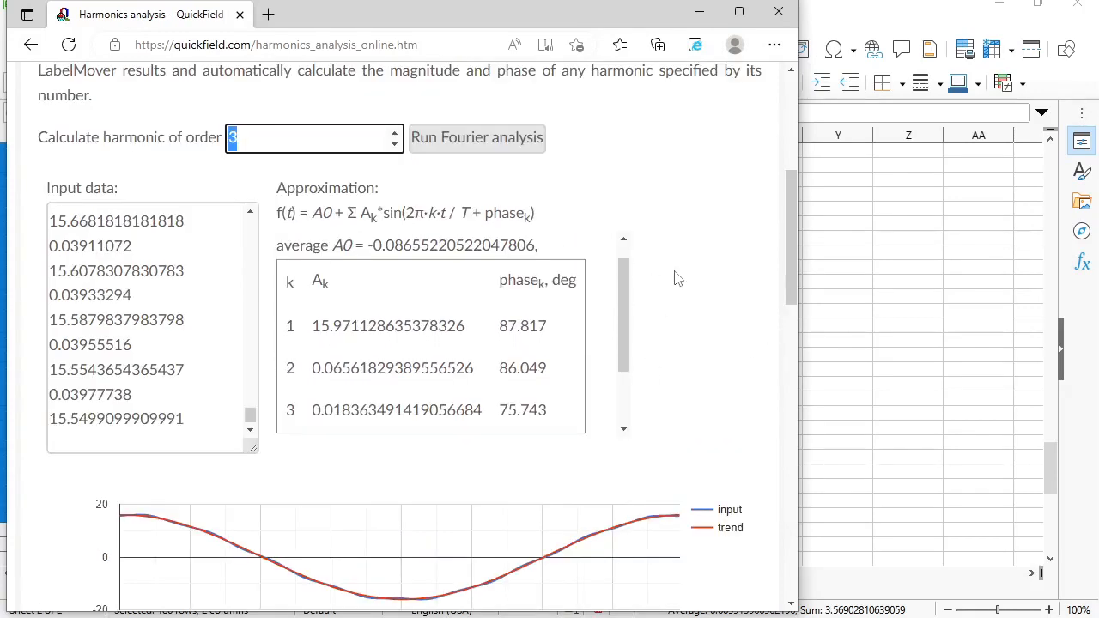
- Rerun the Fourier analysis to order 20; review amplitudes: fundamental about 16, ninth about 0.49
type("20")
left_click(472, 139)
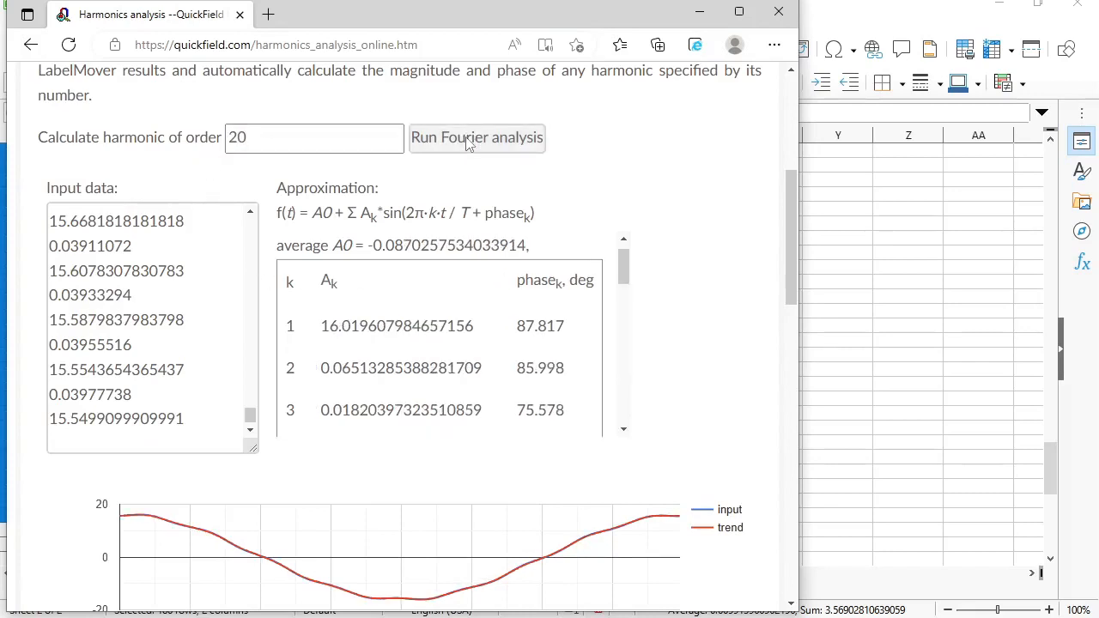
mouse_move(140, 517)
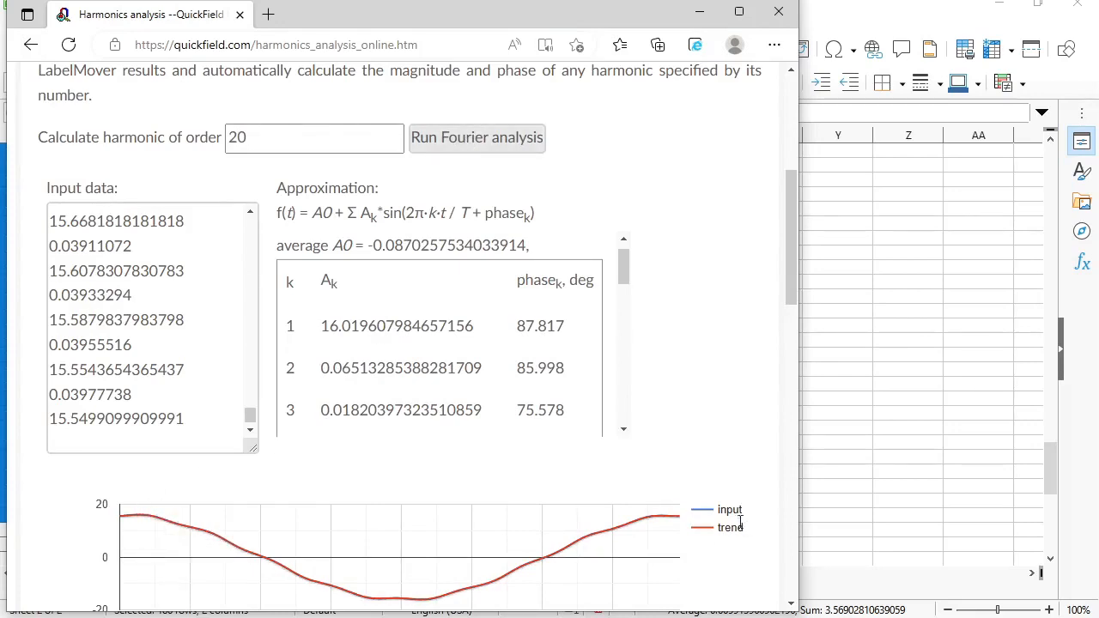
mouse_move(646, 529)
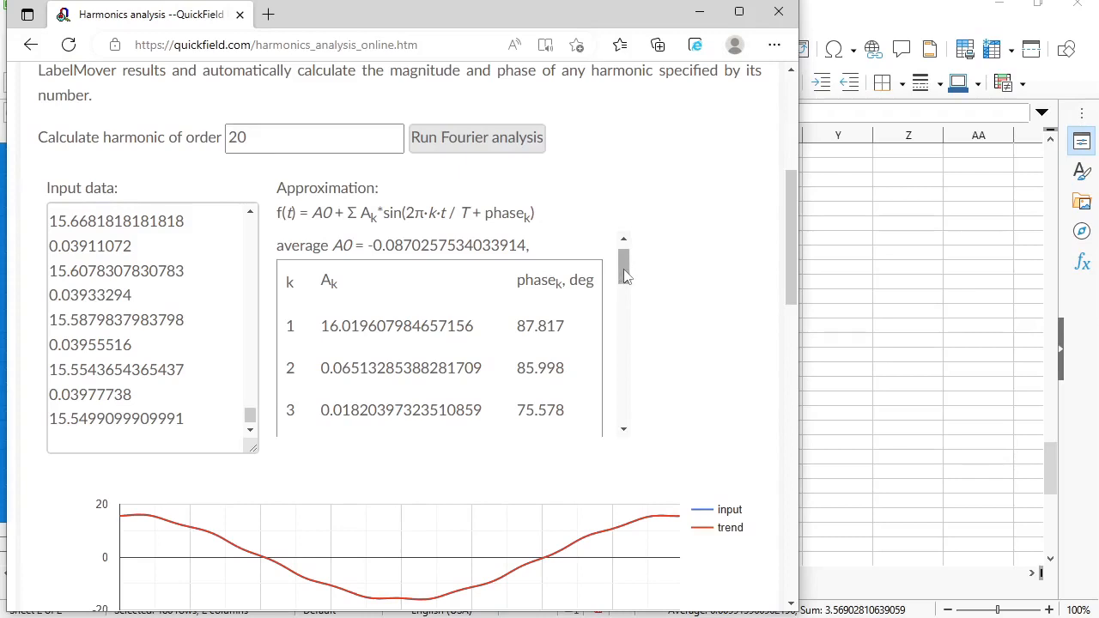
double_click(335, 326)
left_click_drag(626, 274, 625, 326)
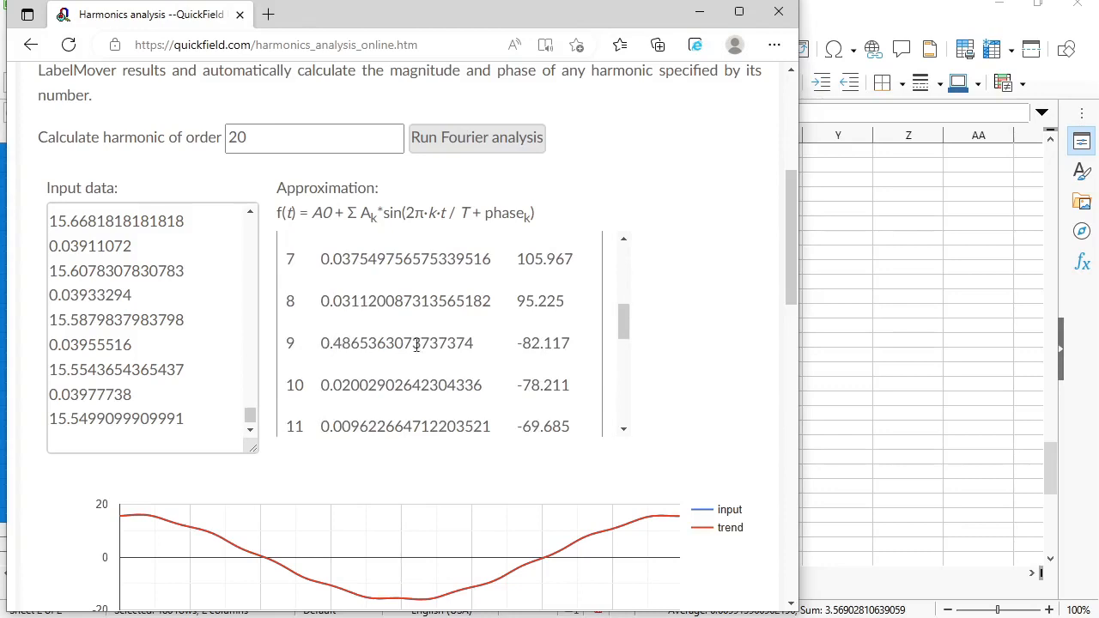
left_click_drag(624, 328, 627, 415)
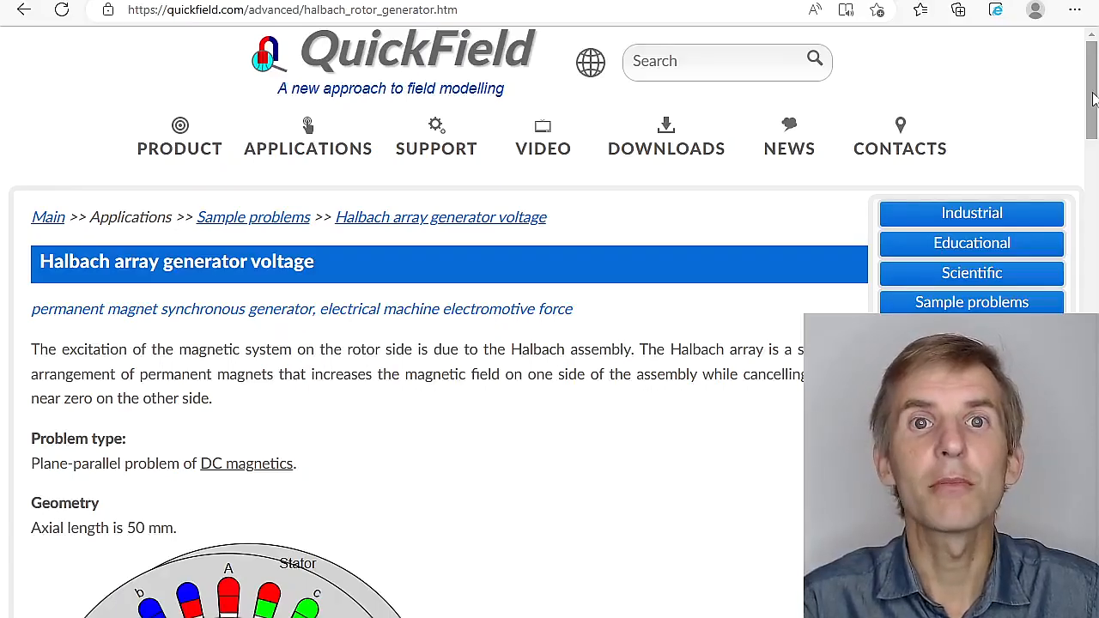
left_click_drag(1093, 99, 1094, 491)
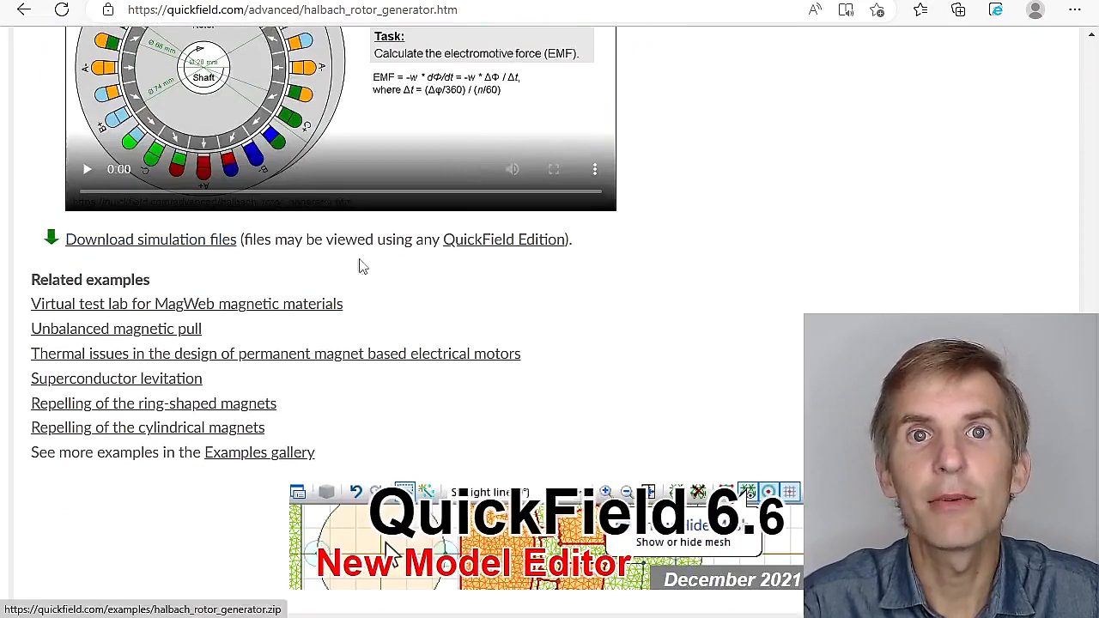
mouse_move(485, 246)
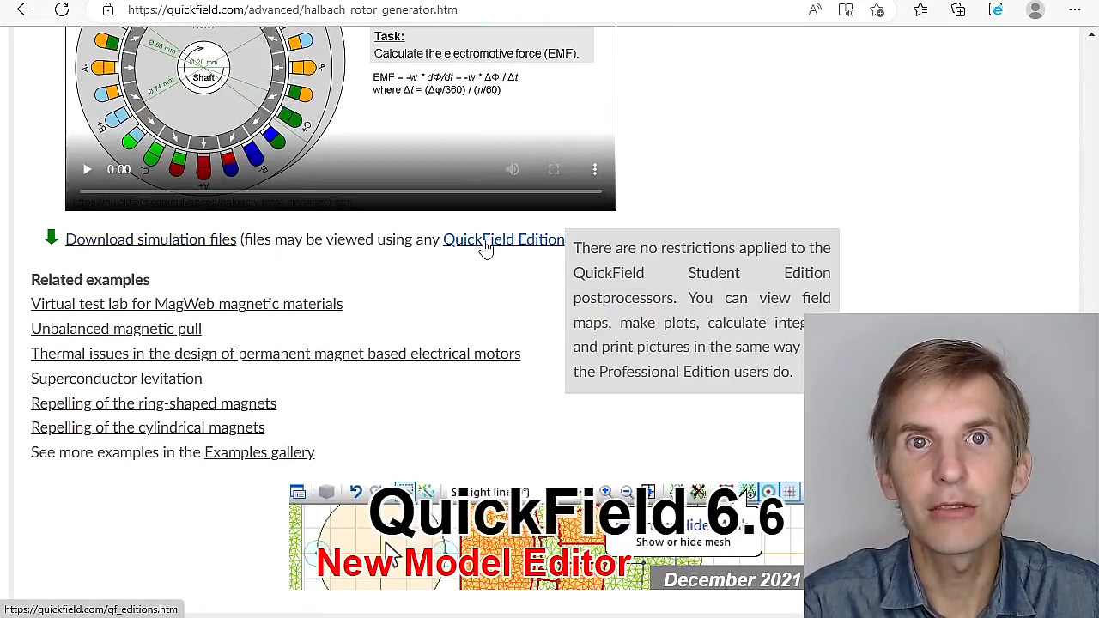